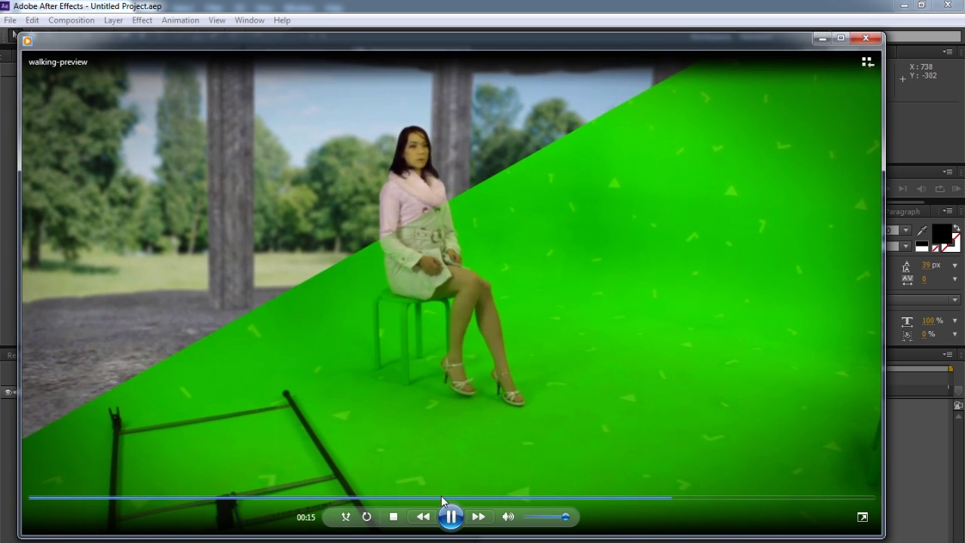
Step: Review the walking-preview video, pausing it and skipping back to about 9 seconds before resuming playback
{"action": "left_click", "coordinate": [449, 526]}
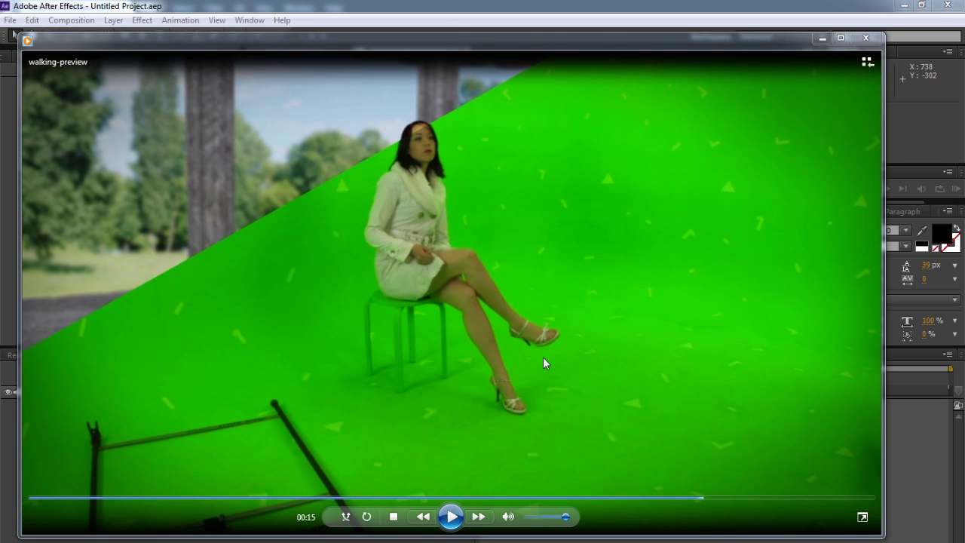
{"action": "left_click", "coordinate": [597, 499]}
{"action": "left_click", "coordinate": [421, 498]}
{"action": "left_click", "coordinate": [452, 518]}
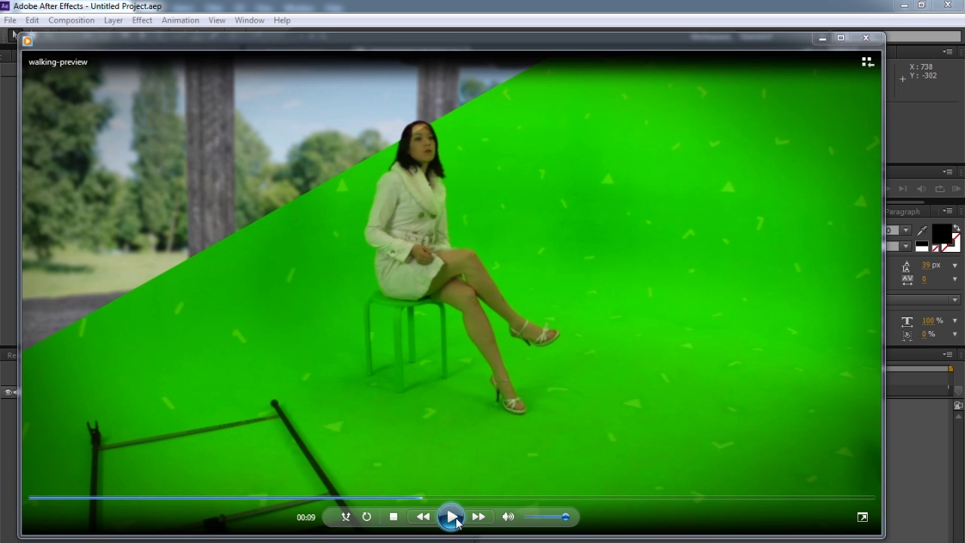
{"action": "left_click", "coordinate": [456, 520]}
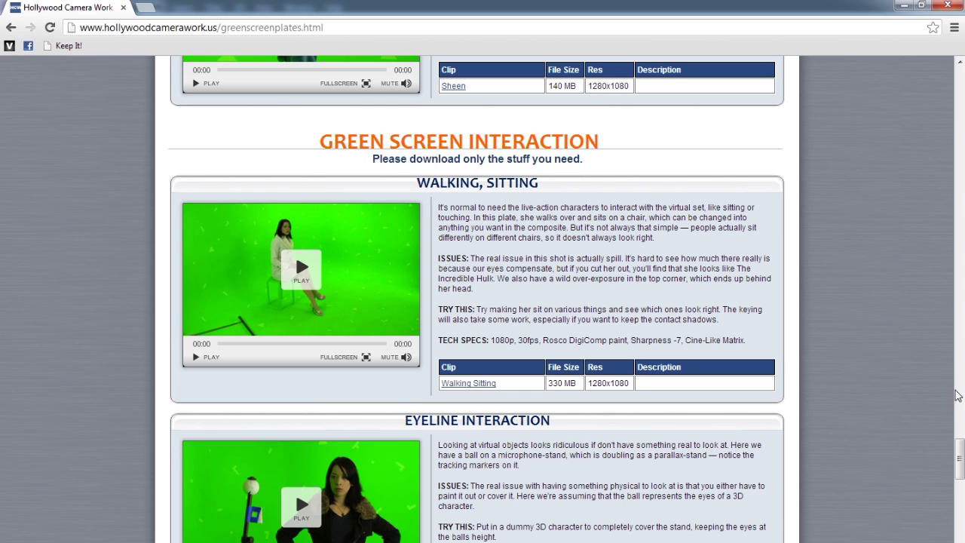
Step: Switch to Chrome and locate the Walking Sitting clip download under Green Screen Interaction on the Hollywood Camera Work plates page
{"action": "scroll", "coordinate": [746, 441], "scroll_direction": "down", "scroll_amount": 4}
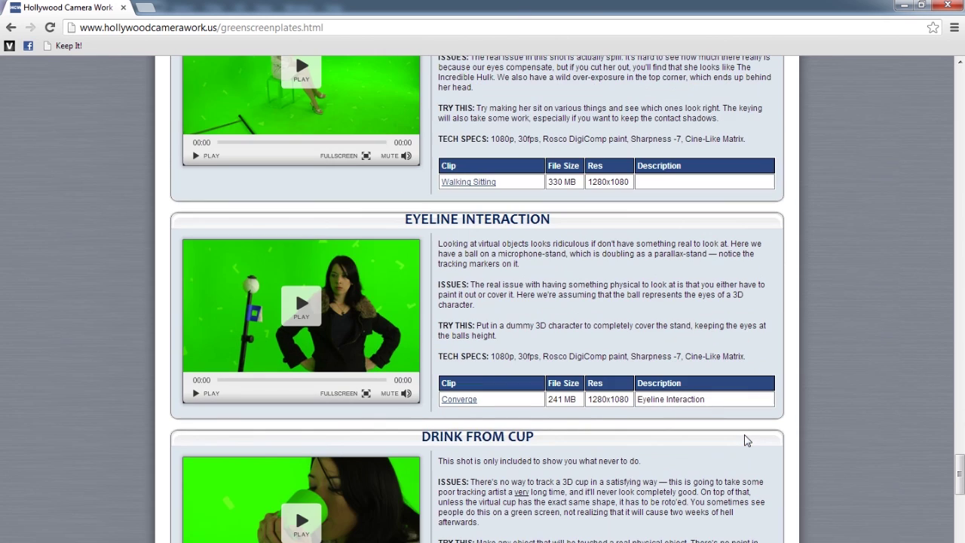
{"action": "scroll", "coordinate": [746, 441], "scroll_direction": "down", "scroll_amount": 10}
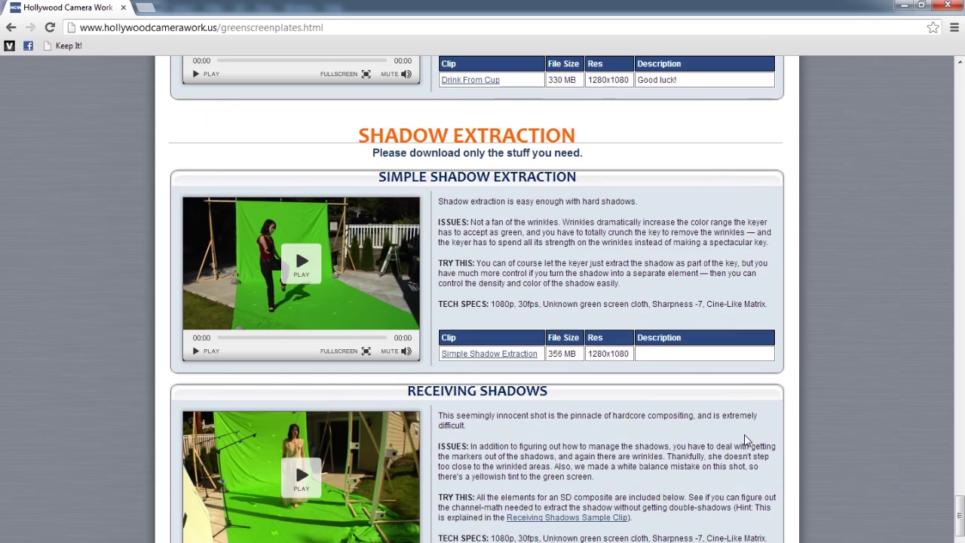
{"action": "scroll", "coordinate": [746, 435], "scroll_direction": "up", "scroll_amount": 12}
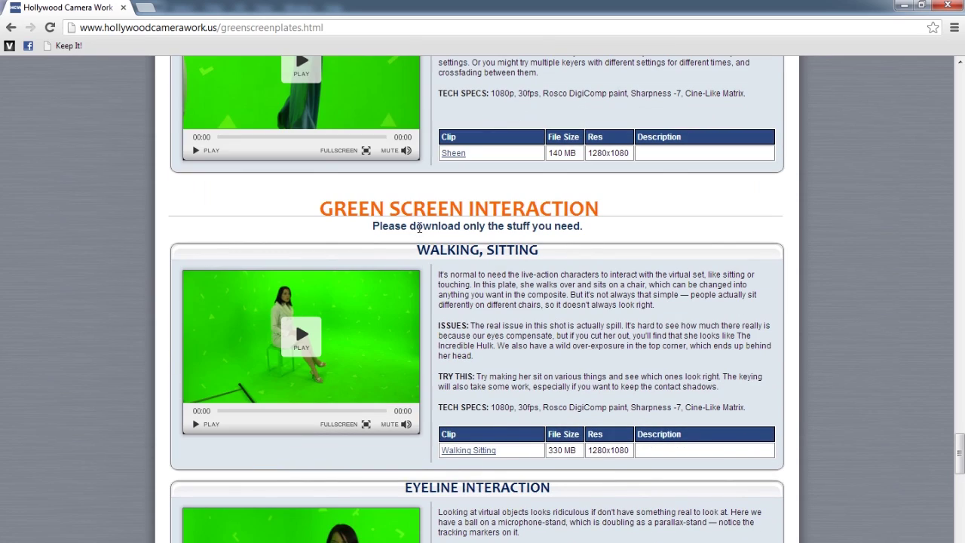
{"action": "left_click_drag", "start_coordinate": [416, 250], "coordinate": [642, 250]}
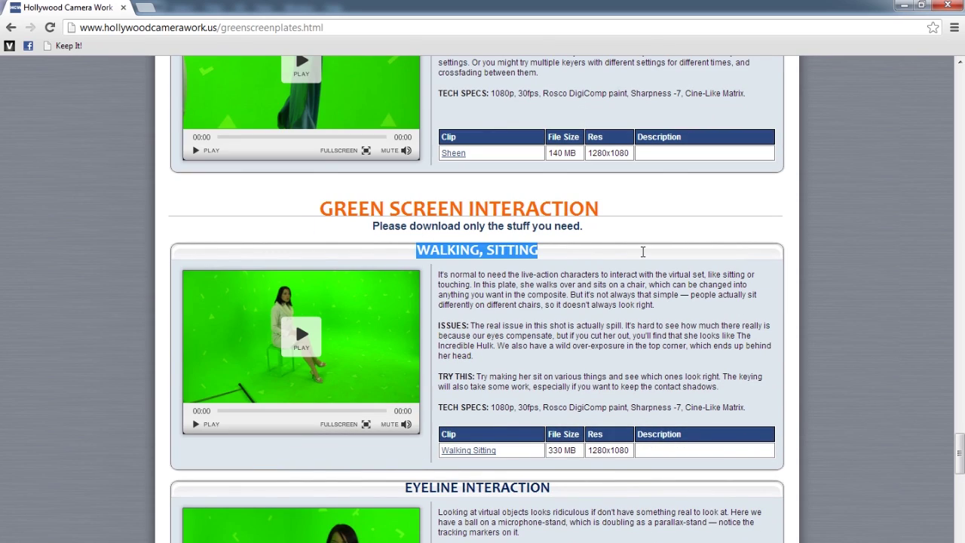
{"action": "left_click", "coordinate": [570, 258]}
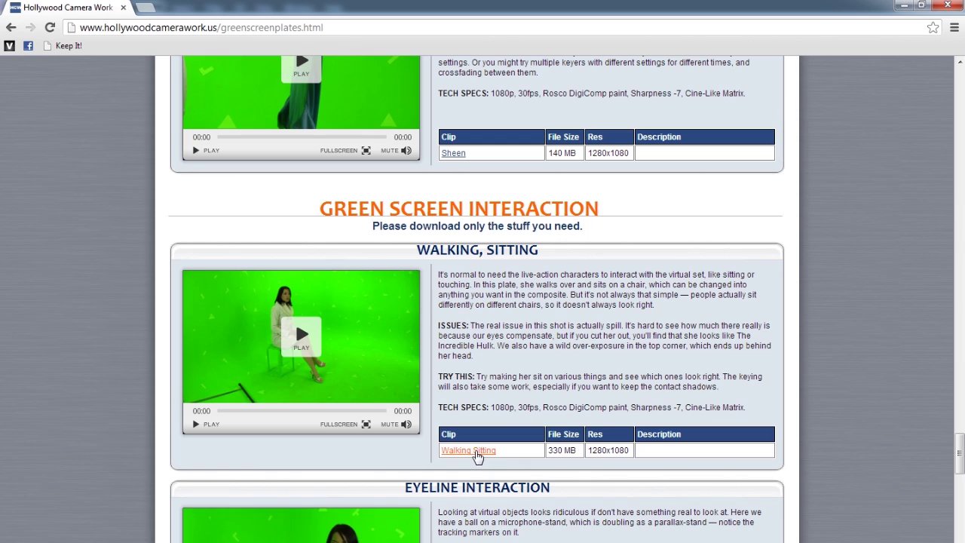
{"action": "left_click_drag", "start_coordinate": [505, 455], "coordinate": [450, 448]}
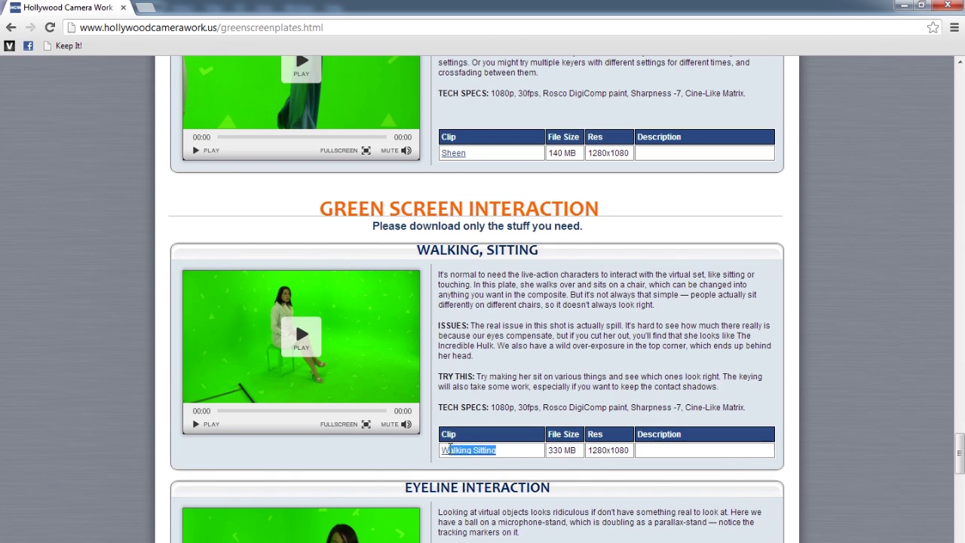
{"action": "left_click", "coordinate": [513, 454]}
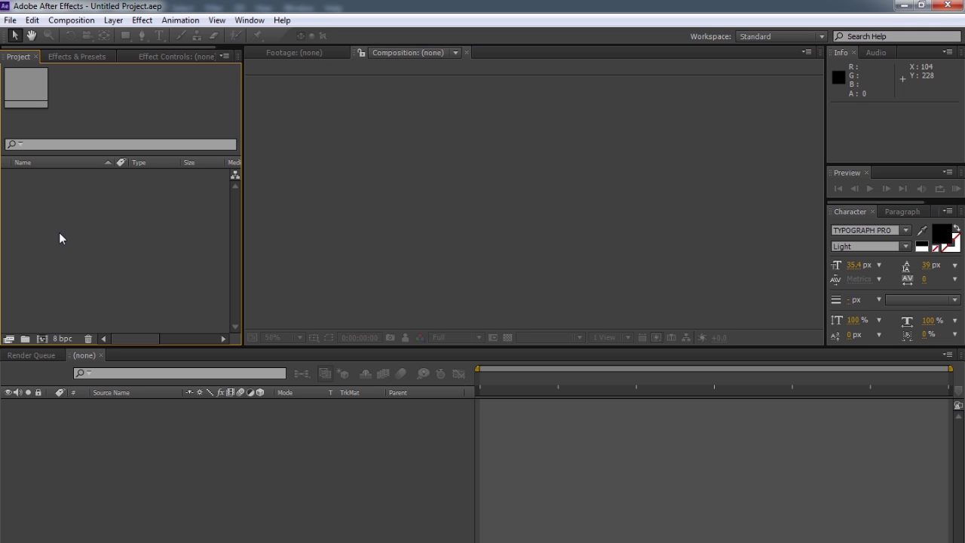
Step: Switch to After Effects, import the PNG sequence starting with hcw_walking_sitting.0000.png as footage, and create a composition from it
{"action": "double_click", "coordinate": [59, 234]}
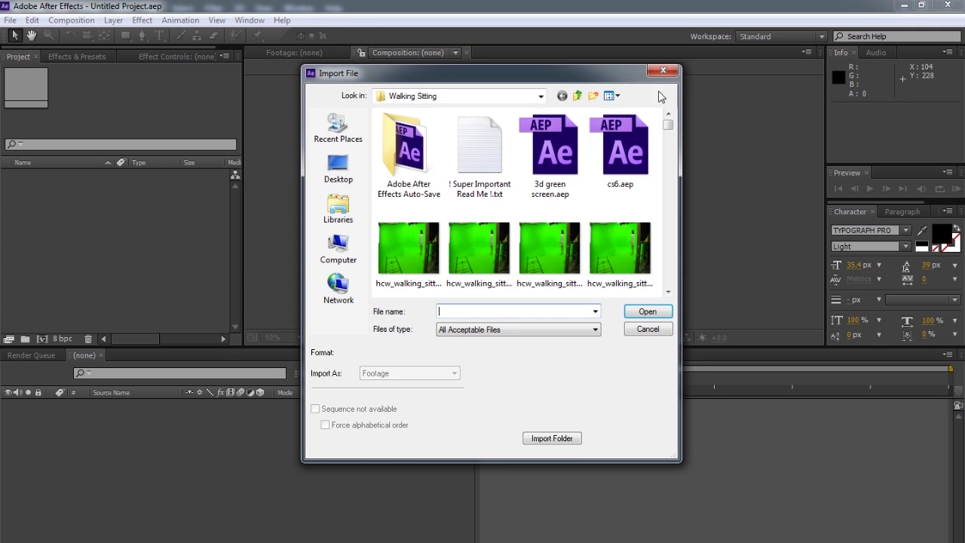
{"action": "left_click_drag", "start_coordinate": [673, 129], "coordinate": [668, 193]}
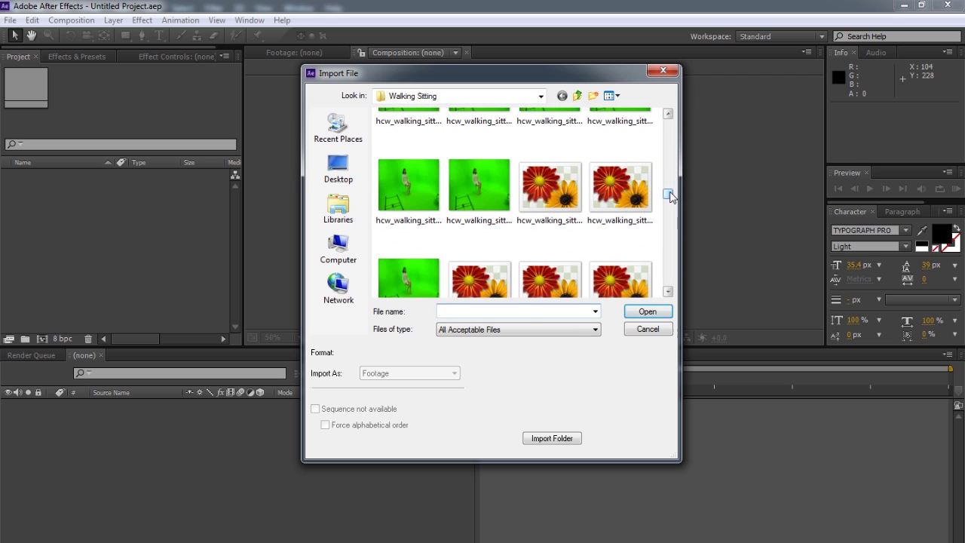
{"action": "left_click", "coordinate": [631, 197]}
{"action": "left_click_drag", "start_coordinate": [670, 194], "coordinate": [674, 125]}
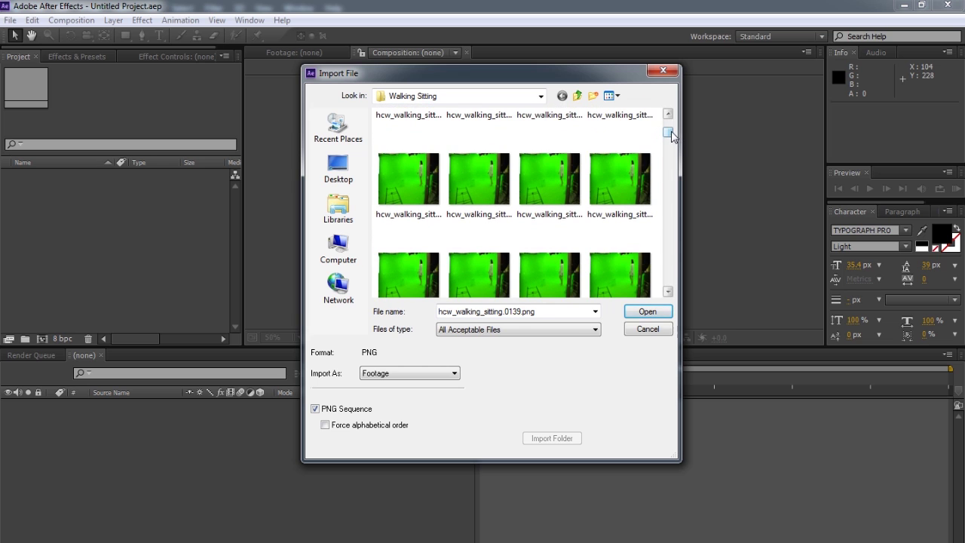
{"action": "left_click", "coordinate": [424, 256]}
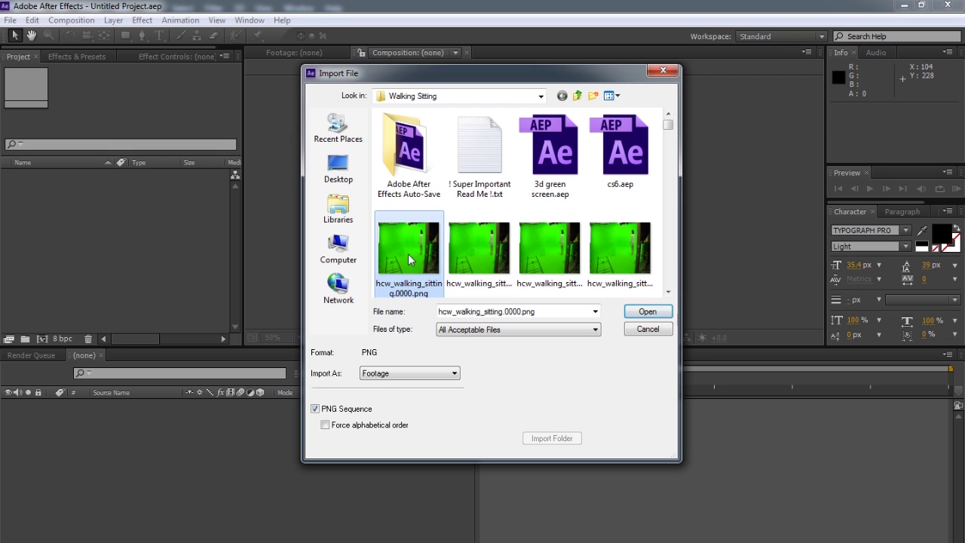
{"action": "double_click", "coordinate": [411, 260]}
{"action": "left_click_drag", "start_coordinate": [18, 175], "coordinate": [41, 339]}
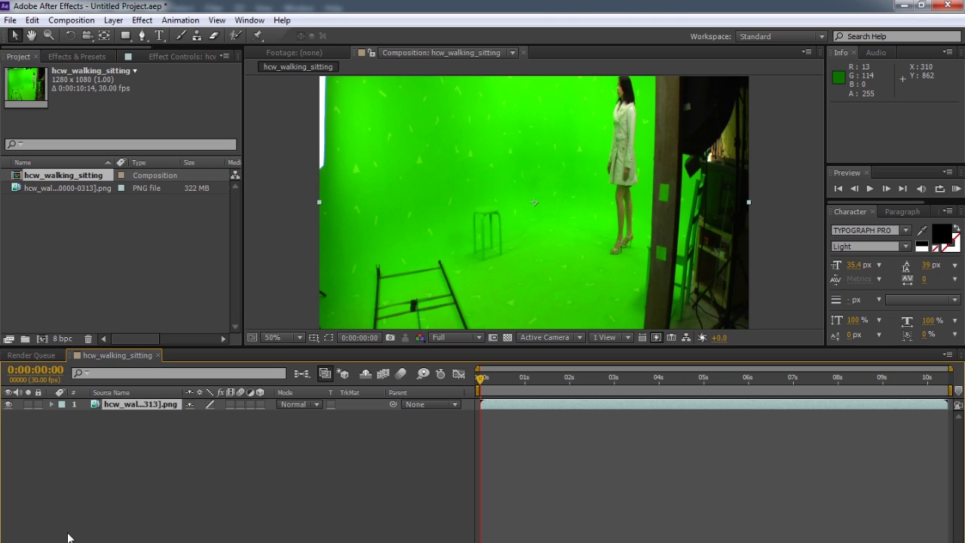
Step: Set the footage composition's width to 1920 px with the aspect ratio unlocked, then lock the ratio at 16:9
{"action": "right_click", "coordinate": [192, 490]}
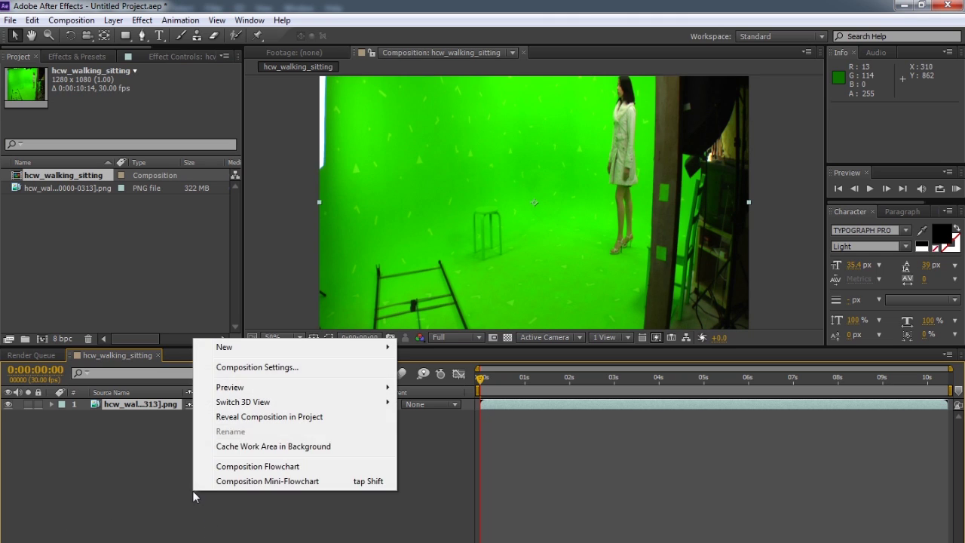
{"action": "left_click", "coordinate": [247, 368]}
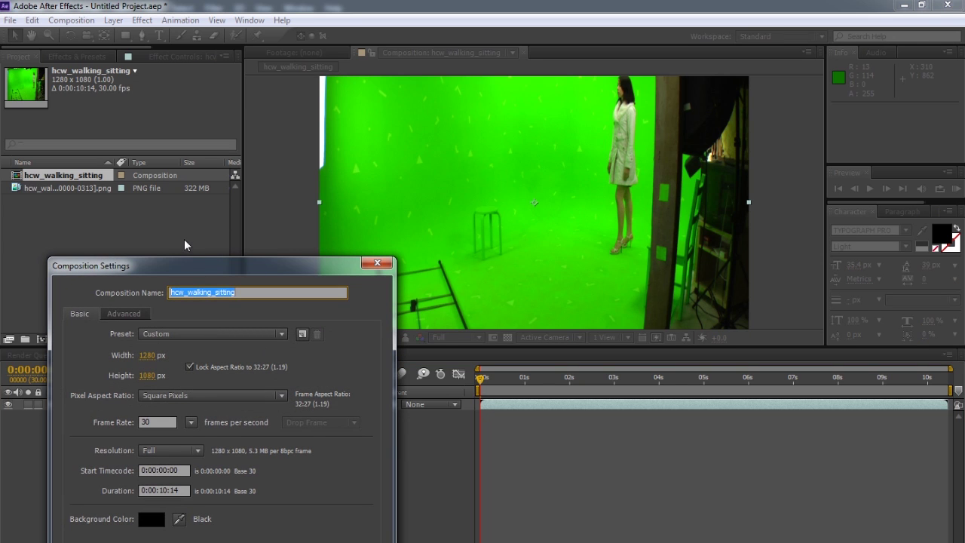
{"action": "left_click_drag", "start_coordinate": [196, 270], "coordinate": [281, 179]}
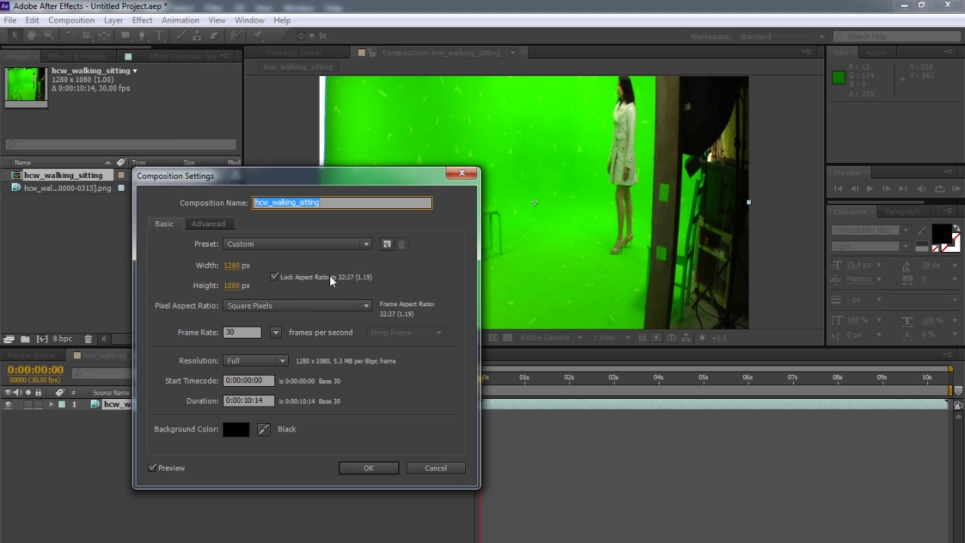
{"action": "left_click", "coordinate": [272, 277]}
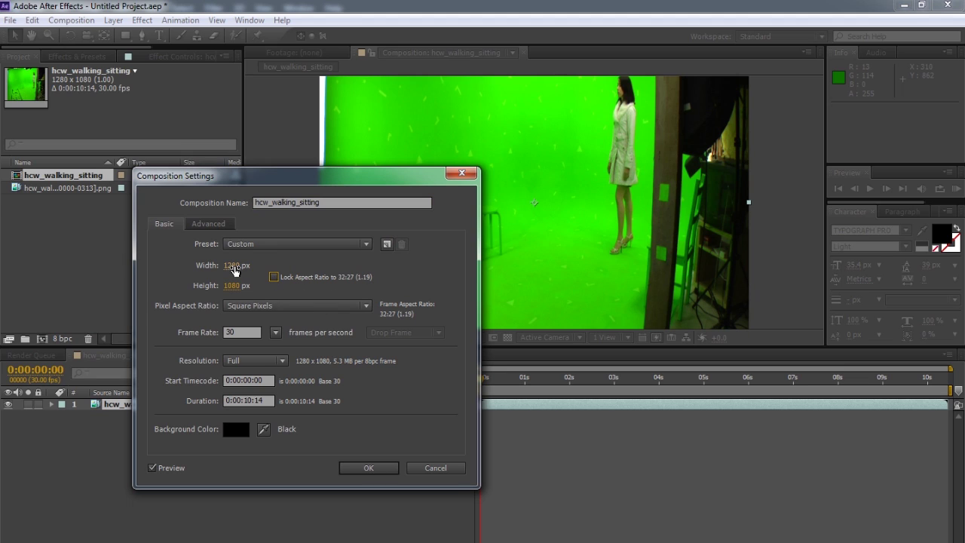
{"action": "left_click", "coordinate": [233, 266]}
{"action": "type", "text": "19"}
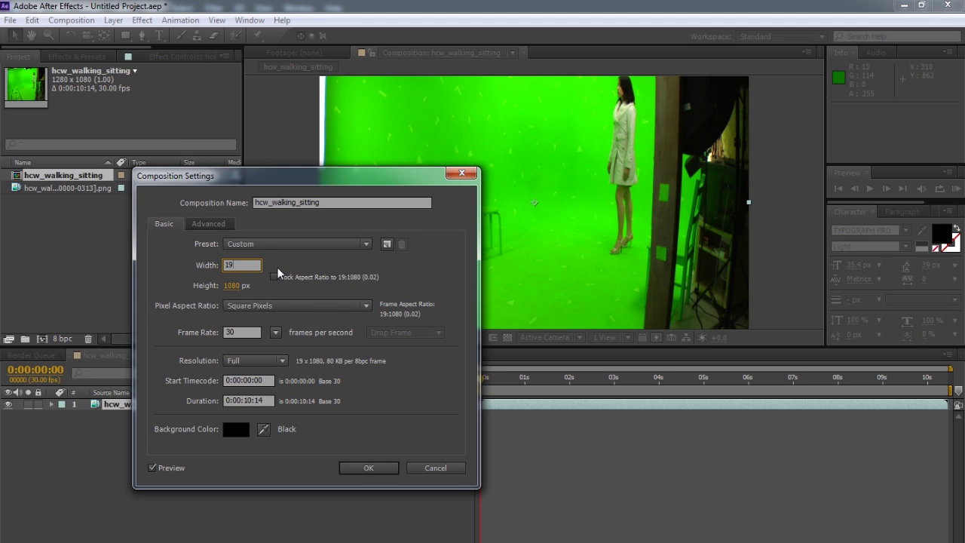
{"action": "type", "text": "20"}
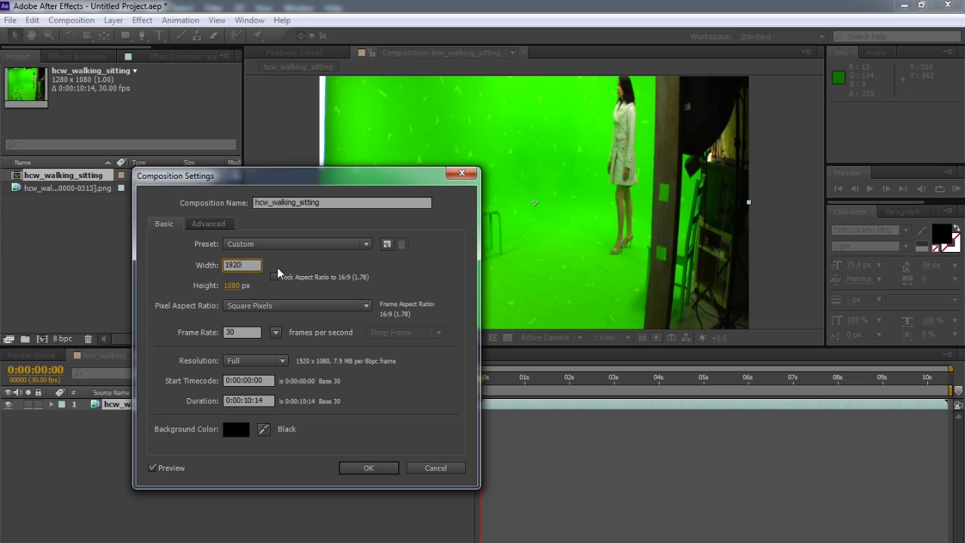
{"action": "left_click", "coordinate": [274, 278]}
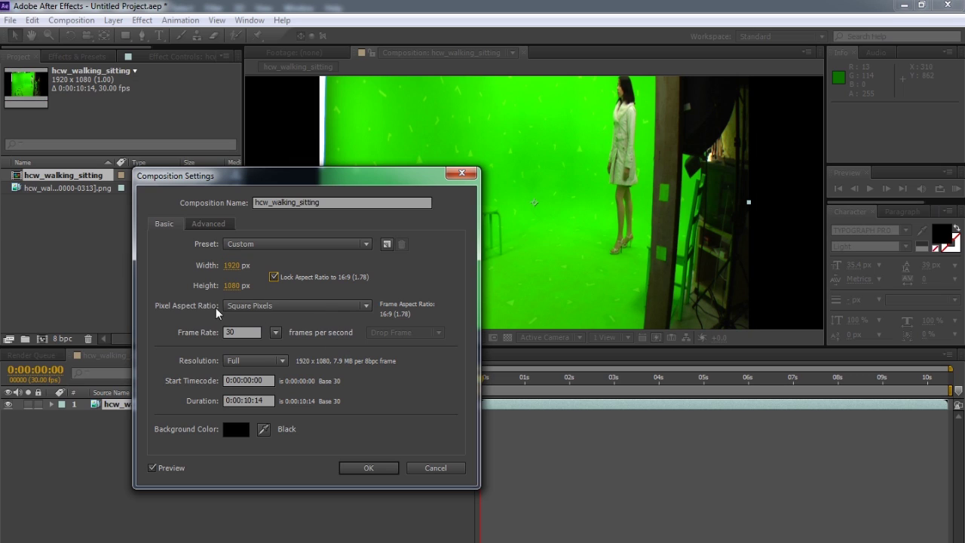
Step: Set the composition's frame rate to 29.97 and rename it RAW Footage
{"action": "left_click", "coordinate": [274, 332]}
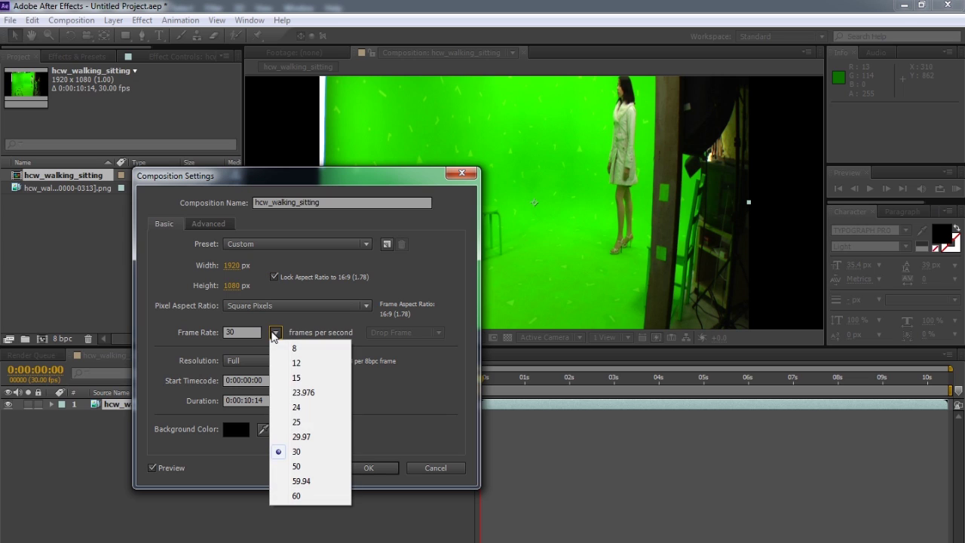
{"action": "left_click", "coordinate": [317, 444]}
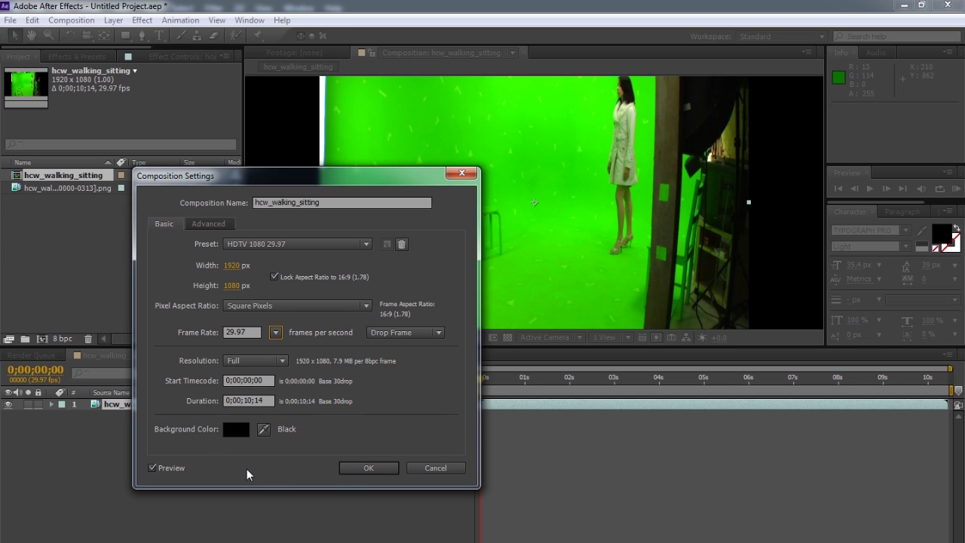
{"action": "left_click", "coordinate": [315, 202]}
{"action": "type", "text": "RAW Footage"}
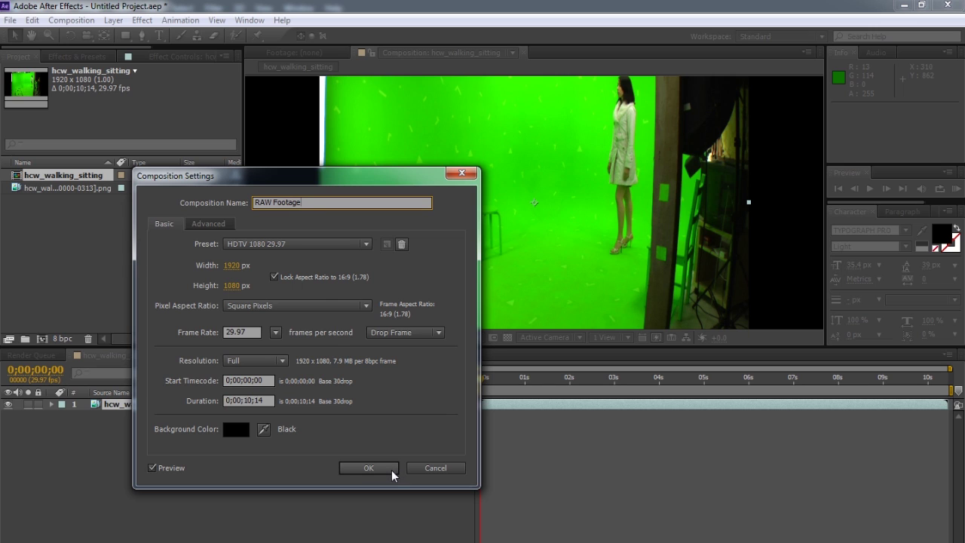
{"action": "left_click", "coordinate": [368, 467]}
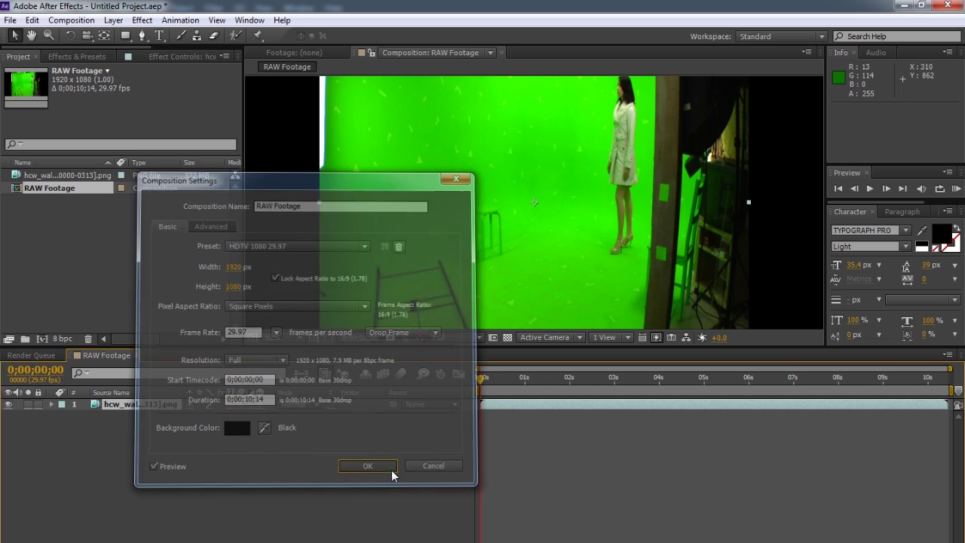
Step: Scale the footage layer horizontally to 150.1% with proportions unlinked, keeping the vertical scale at 100%, so it fills the frame width
{"action": "scroll", "coordinate": [590, 221], "scroll_direction": "down", "scroll_amount": 2}
{"action": "left_click", "coordinate": [123, 406]}
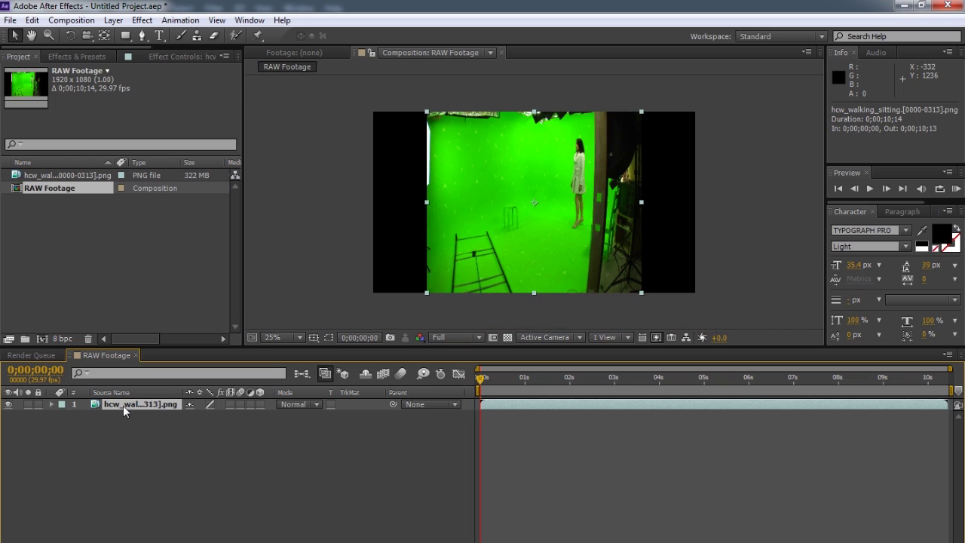
{"action": "key", "text": "s"}
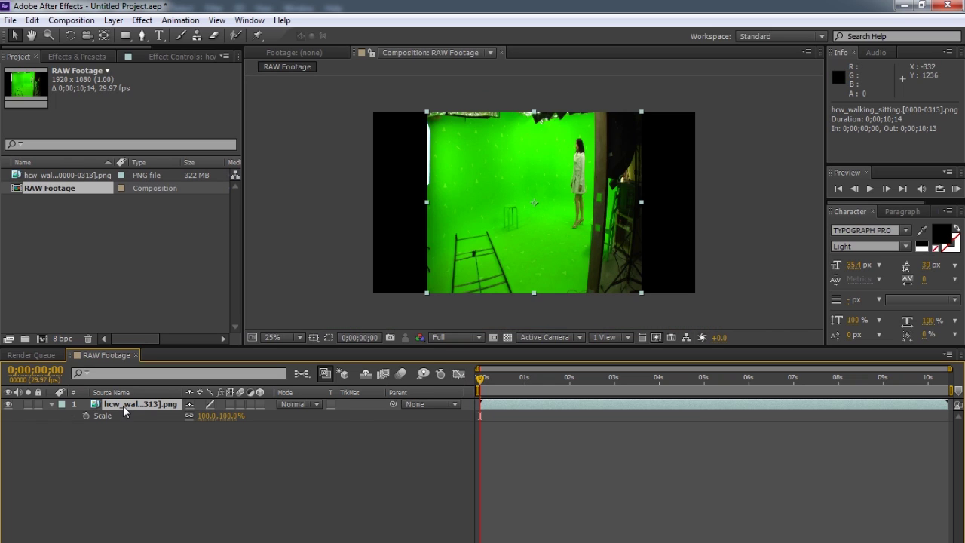
{"action": "left_click", "coordinate": [205, 417]}
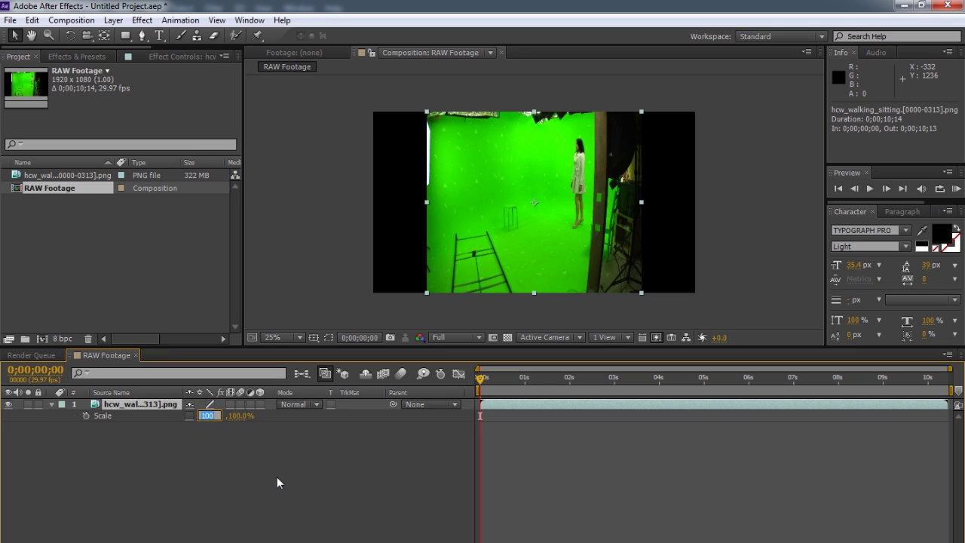
{"action": "type", "text": "150.1"}
{"action": "key", "text": "Return"}
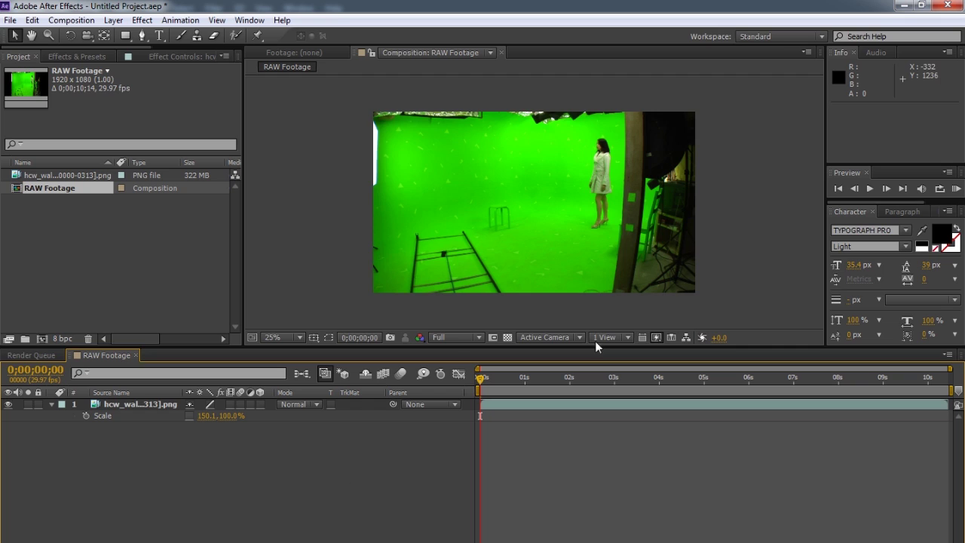
{"action": "scroll", "coordinate": [635, 198], "scroll_direction": "up", "scroll_amount": 1}
{"action": "scroll", "coordinate": [681, 205], "scroll_direction": "down", "scroll_amount": 1}
Step: Create a new composition from the RAW Footage composition and rename it Final Footage
{"action": "left_click", "coordinate": [18, 190]}
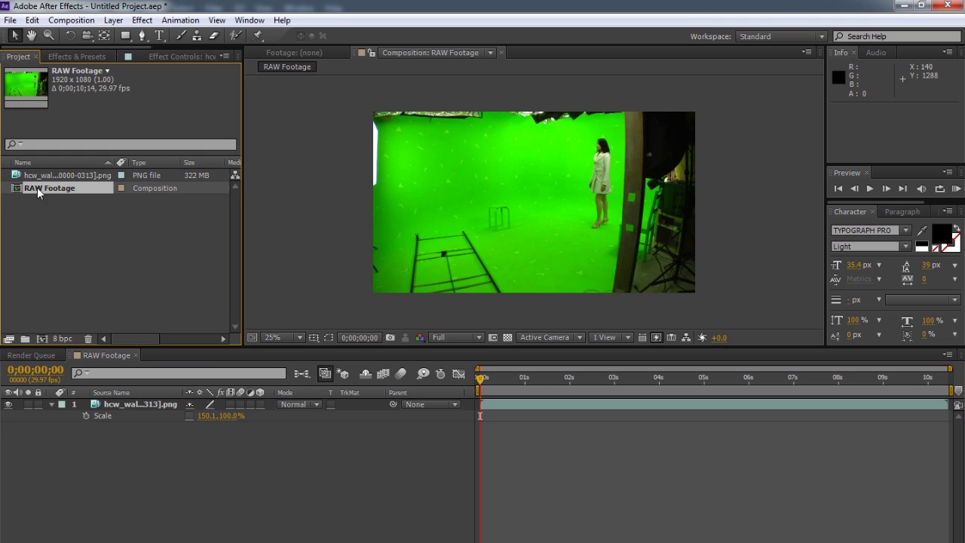
{"action": "left_click_drag", "start_coordinate": [17, 189], "coordinate": [43, 340]}
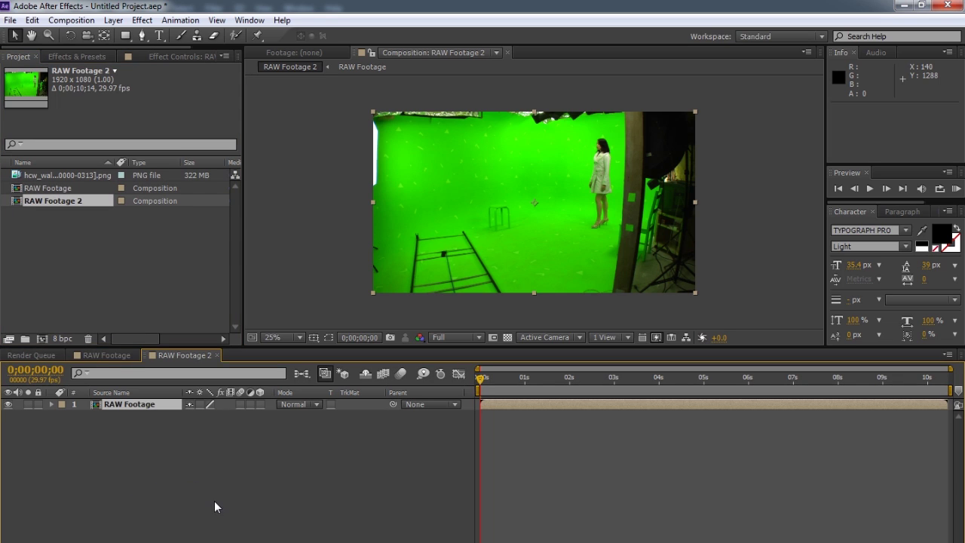
{"action": "right_click", "coordinate": [240, 484]}
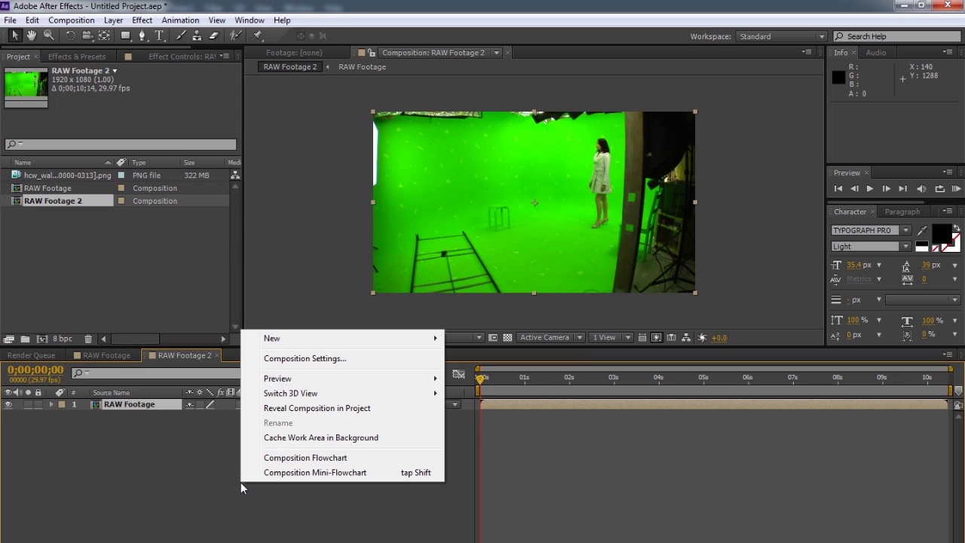
{"action": "left_click", "coordinate": [286, 360]}
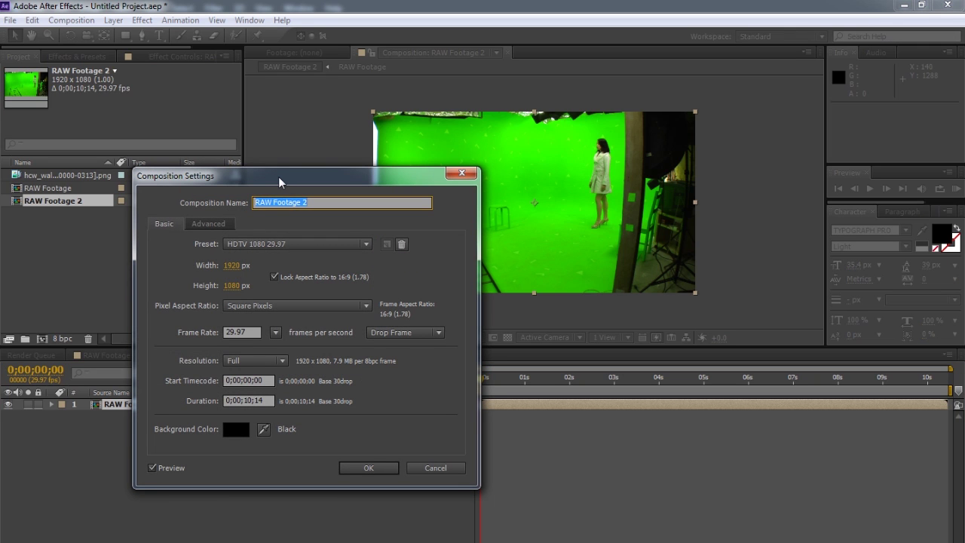
{"action": "type", "text": "Final"}
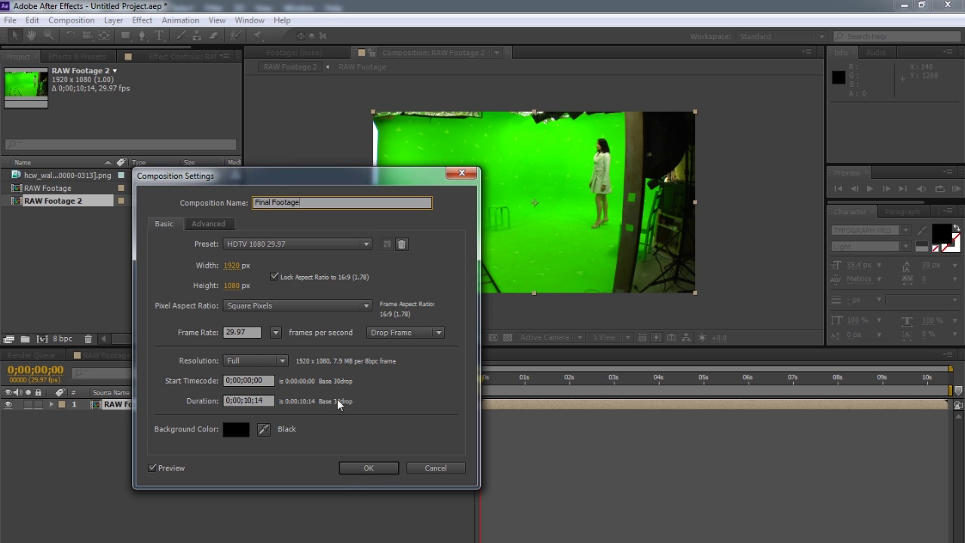
{"action": "left_click", "coordinate": [366, 469]}
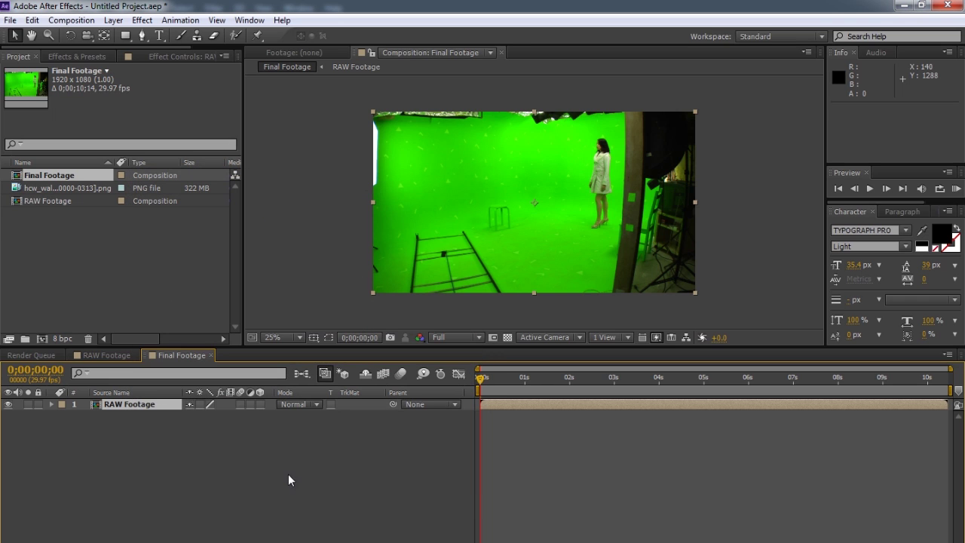
Step: Draw a closed nine-point RotoBezier mask loosely around the standing woman on the RAW Footage layer at the first frame
{"action": "left_click_drag", "start_coordinate": [485, 385], "coordinate": [623, 382]}
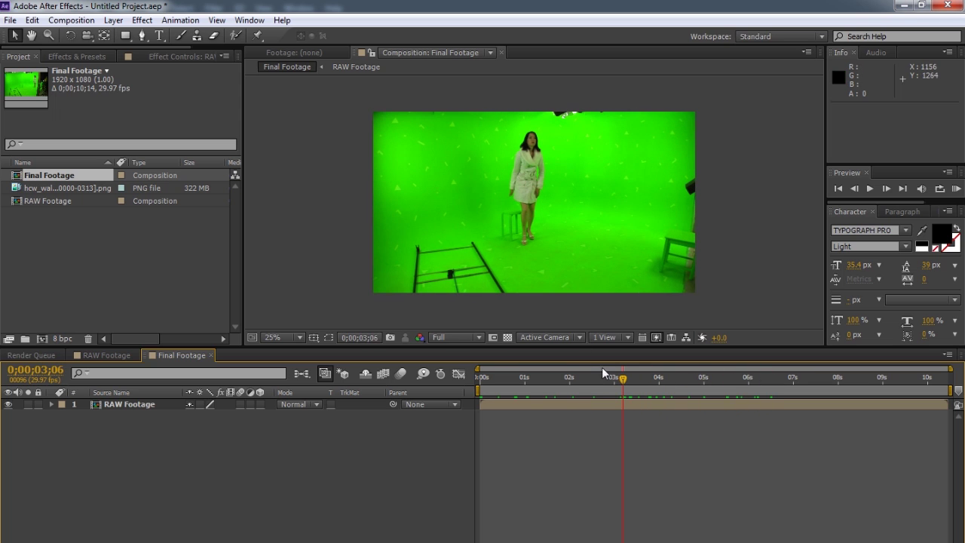
{"action": "left_click_drag", "start_coordinate": [622, 379], "coordinate": [471, 377]}
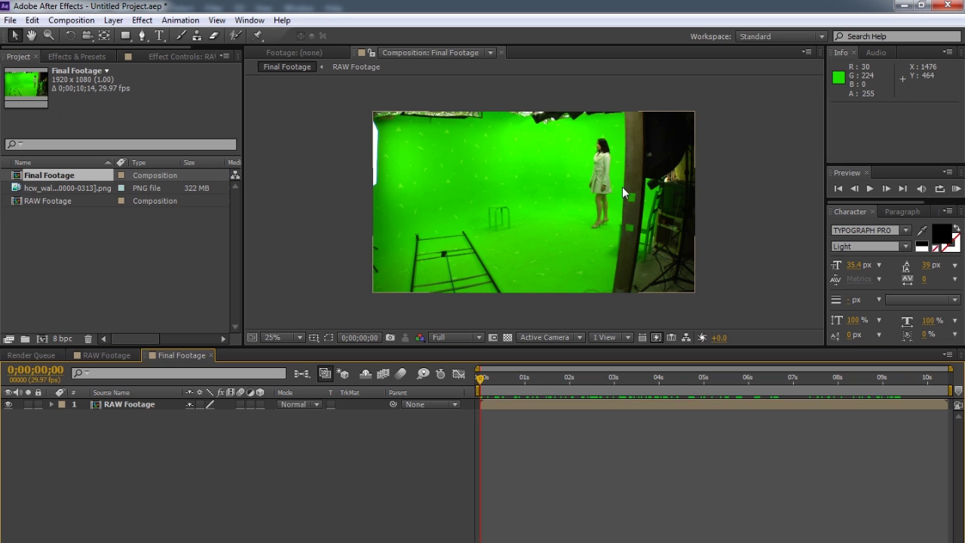
{"action": "key", "text": "period"}
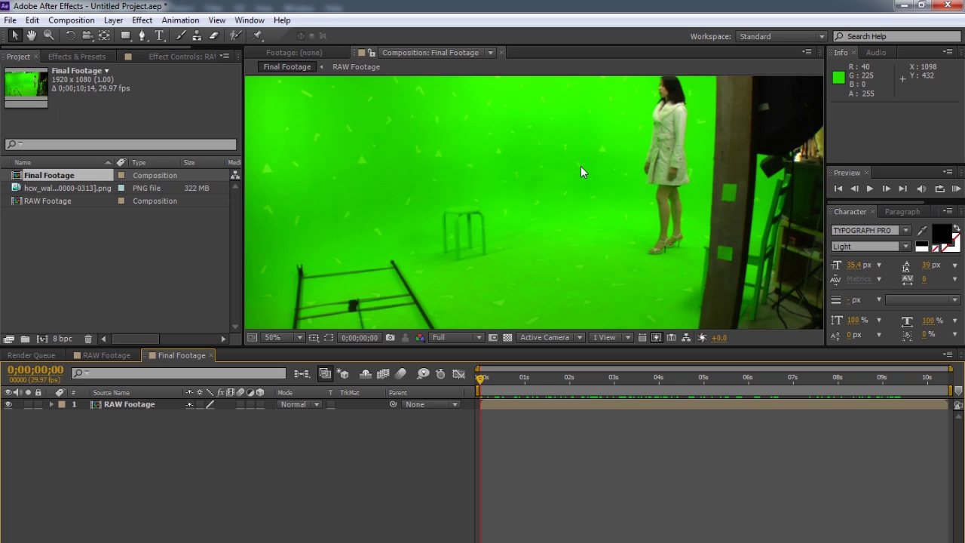
{"action": "key", "text": "h"}
{"action": "left_click_drag", "start_coordinate": [648, 149], "coordinate": [470, 178]}
{"action": "key", "text": "v"}
{"action": "left_click", "coordinate": [312, 210]}
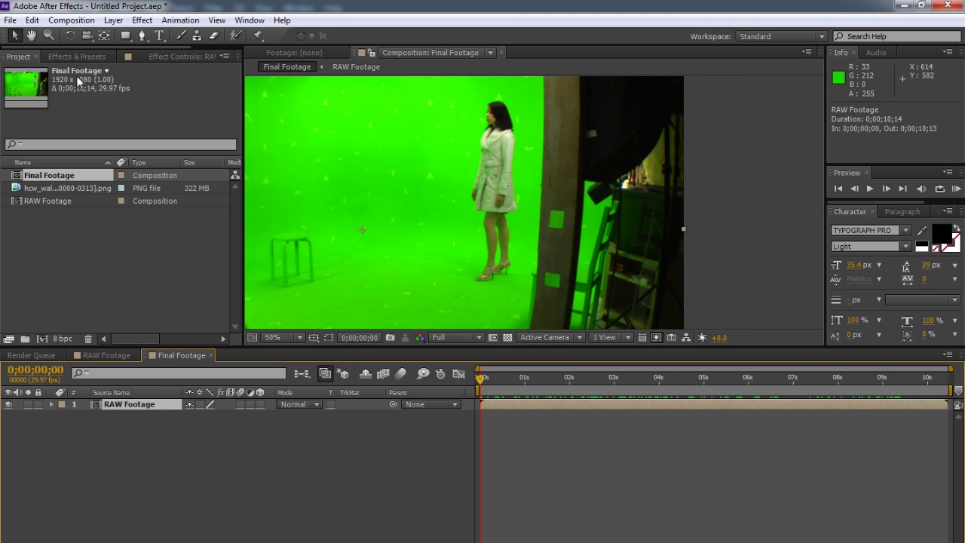
{"action": "left_click", "coordinate": [141, 34]}
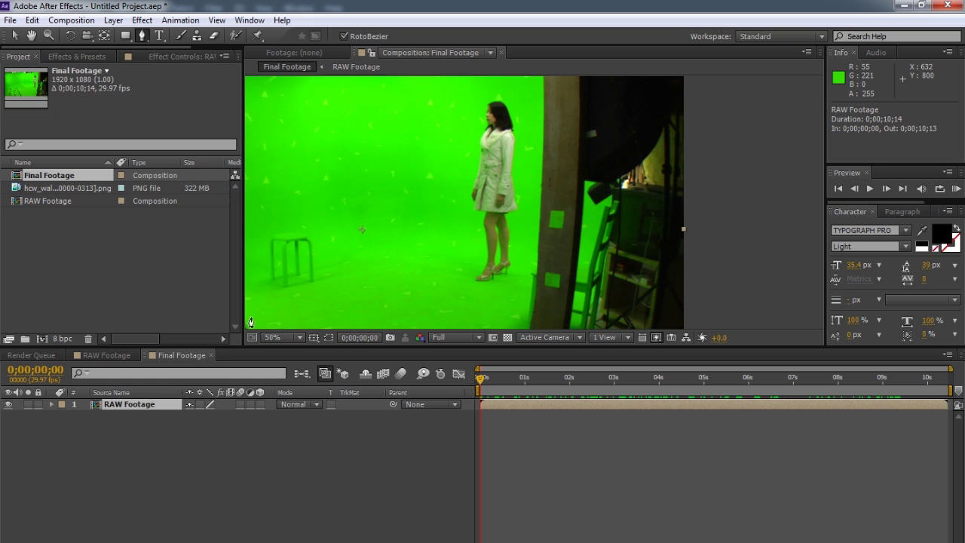
{"action": "left_click", "coordinate": [523, 291]}
{"action": "left_click", "coordinate": [532, 219]}
{"action": "left_click", "coordinate": [534, 140]}
{"action": "left_click", "coordinate": [482, 80]}
{"action": "left_click", "coordinate": [452, 115]}
{"action": "left_click", "coordinate": [445, 181]}
{"action": "left_click", "coordinate": [436, 251]}
{"action": "left_click", "coordinate": [458, 305]}
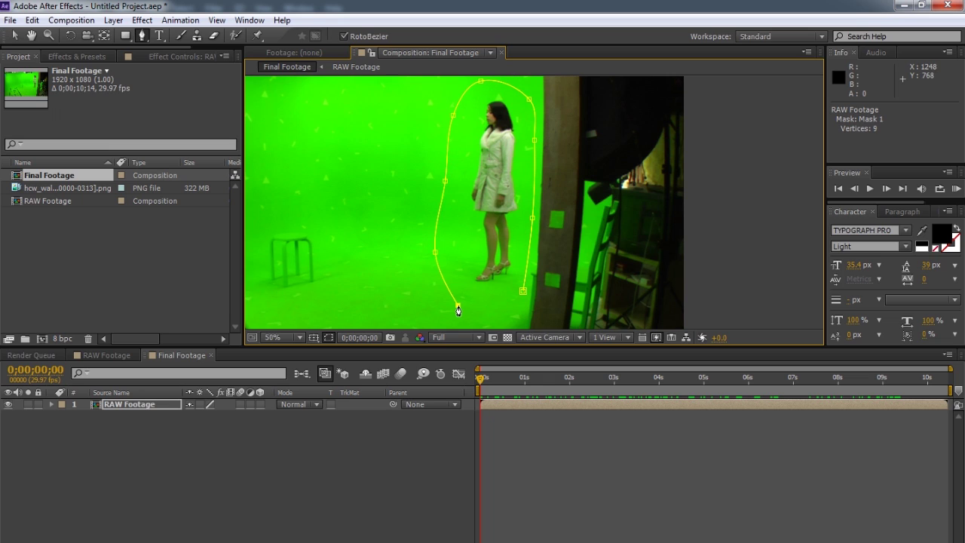
{"action": "left_click", "coordinate": [523, 291]}
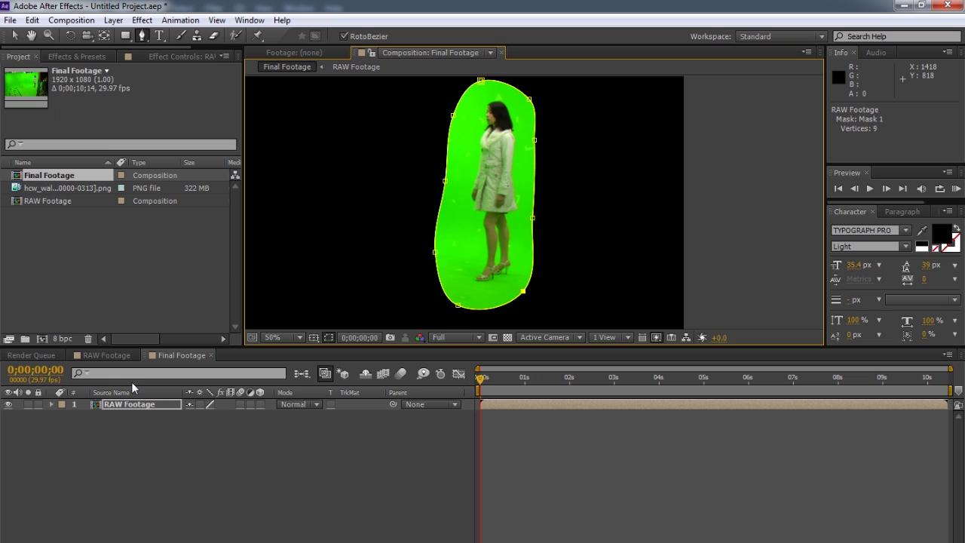
Step: Set Mask 1's mode to None and start keyframing its Mask Path at 0;00;00;00
{"action": "key", "text": "m"}
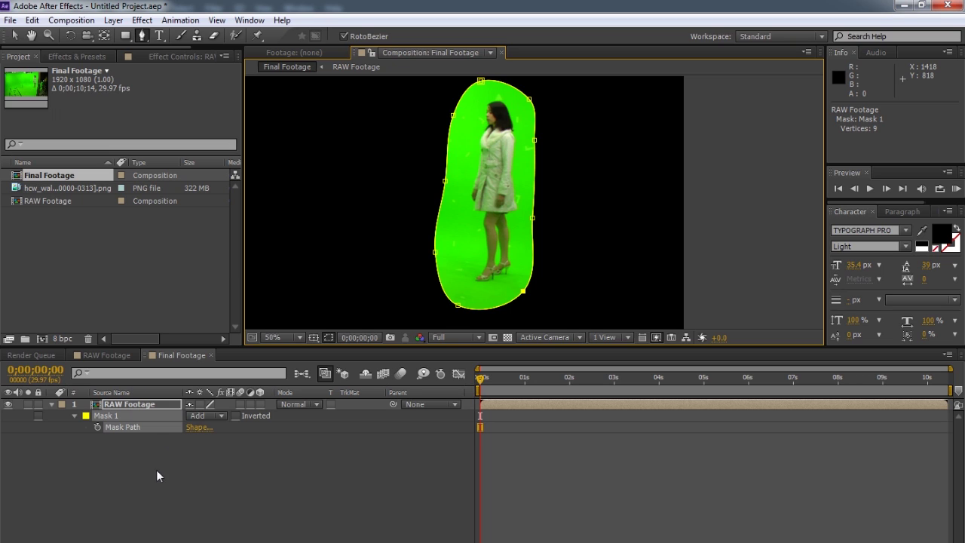
{"action": "left_click", "coordinate": [210, 415]}
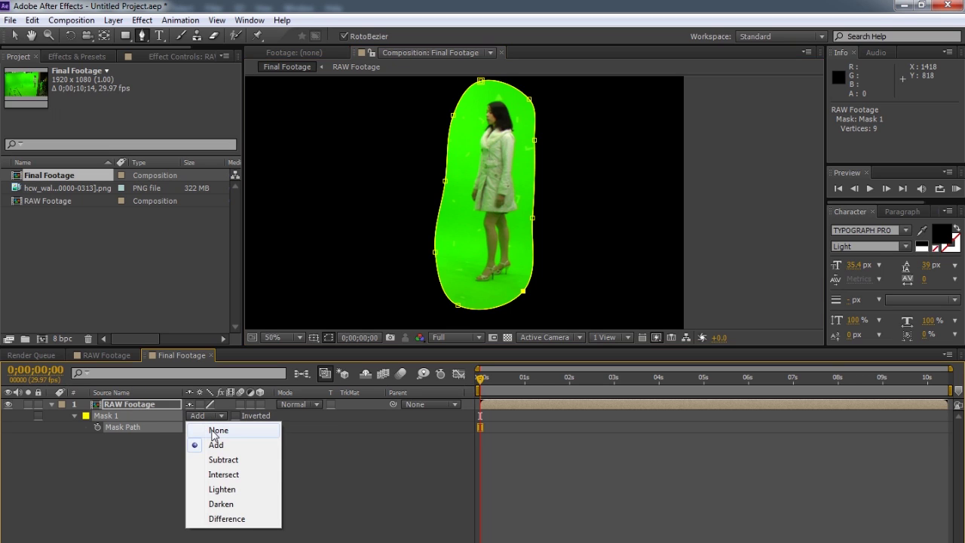
{"action": "left_click", "coordinate": [215, 433]}
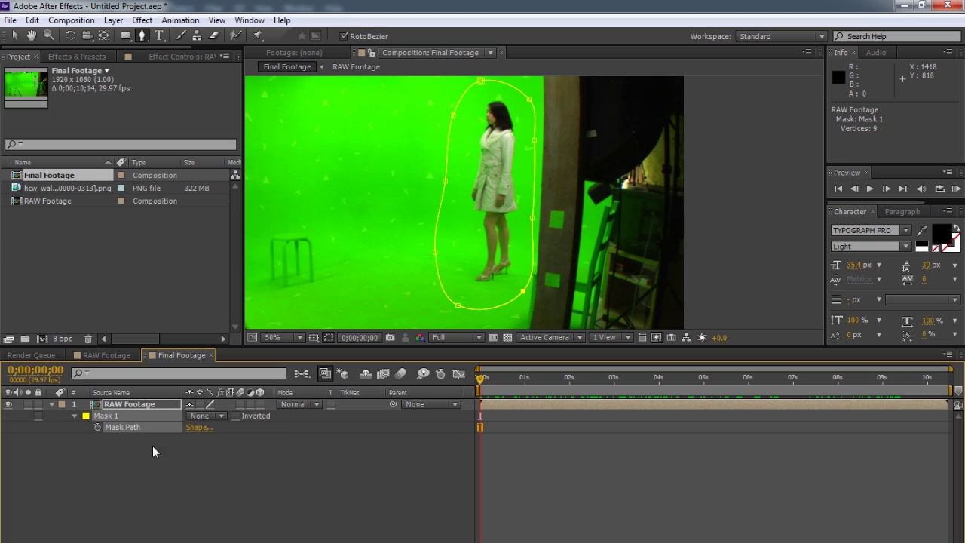
{"action": "left_click", "coordinate": [97, 427]}
Step: At 0;00;01;02, shift the whole mask slightly left so it surrounds the walking woman
{"action": "left_click_drag", "start_coordinate": [479, 382], "coordinate": [527, 382]}
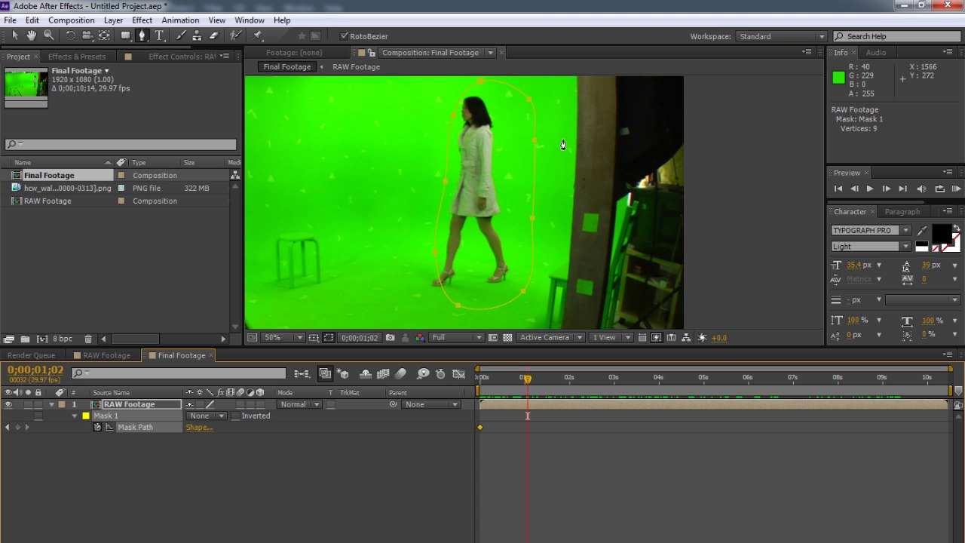
{"action": "key", "text": "v"}
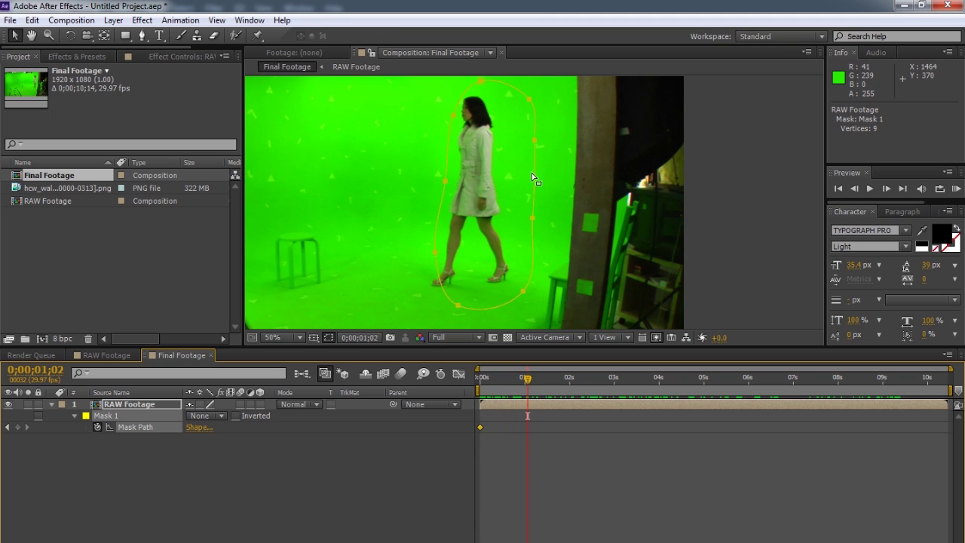
{"action": "double_click", "coordinate": [534, 171]}
{"action": "left_click_drag", "start_coordinate": [534, 170], "coordinate": [518, 172]}
{"action": "key", "text": "Return"}
Step: At 0;00;02;27, move the whole mask over the woman in front of the stool, enclosing her head and feet
{"action": "left_click_drag", "start_coordinate": [531, 379], "coordinate": [610, 379]}
{"action": "scroll", "coordinate": [518, 181], "scroll_direction": "down", "scroll_amount": 2}
{"action": "double_click", "coordinate": [526, 185]}
{"action": "left_click_drag", "start_coordinate": [525, 185], "coordinate": [455, 188]}
{"action": "left_click_drag", "start_coordinate": [464, 258], "coordinate": [474, 276]}
{"action": "left_click_drag", "start_coordinate": [449, 230], "coordinate": [447, 231]}
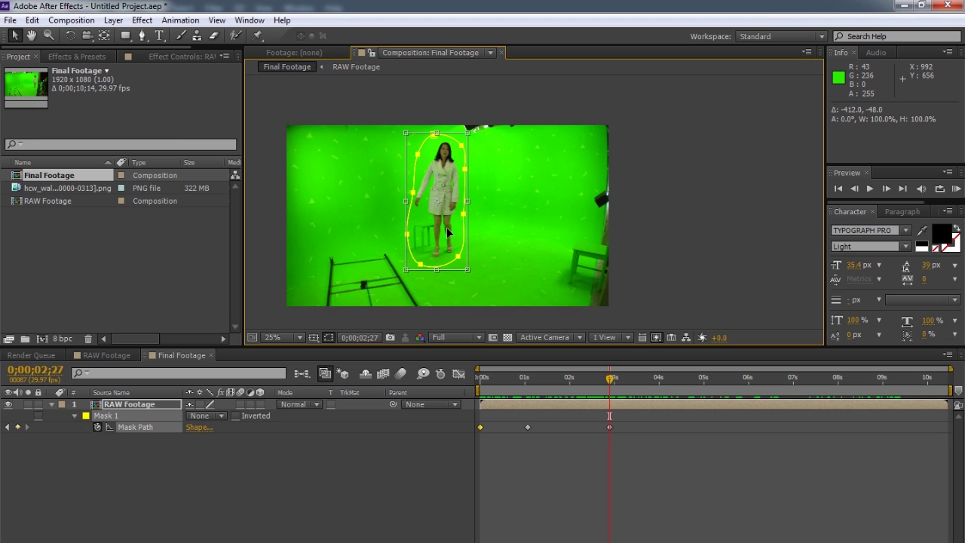
{"action": "key", "text": "Return"}
Step: At 0;00;02;14, adjust the lower part of the mask path around the walking woman's feet
{"action": "left_click_drag", "start_coordinate": [612, 382], "coordinate": [592, 379]}
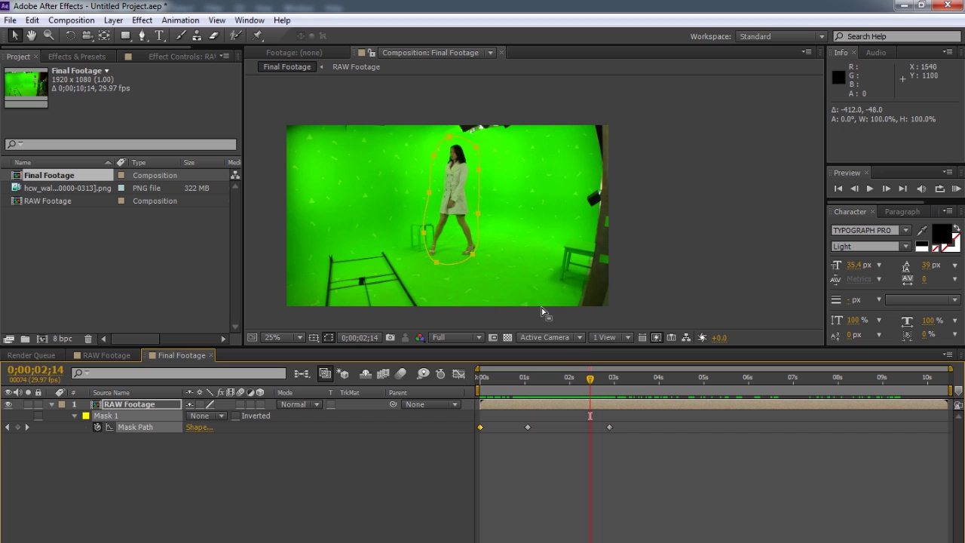
{"action": "left_click", "coordinate": [469, 254]}
{"action": "left_click_drag", "start_coordinate": [471, 255], "coordinate": [430, 270]}
Step: At 0;00;04;23, lower the mask's top edge, widen the mask and rotate it about -17.8° around the seated woman
{"action": "left_click_drag", "start_coordinate": [590, 377], "coordinate": [693, 381]}
{"action": "double_click", "coordinate": [434, 135]}
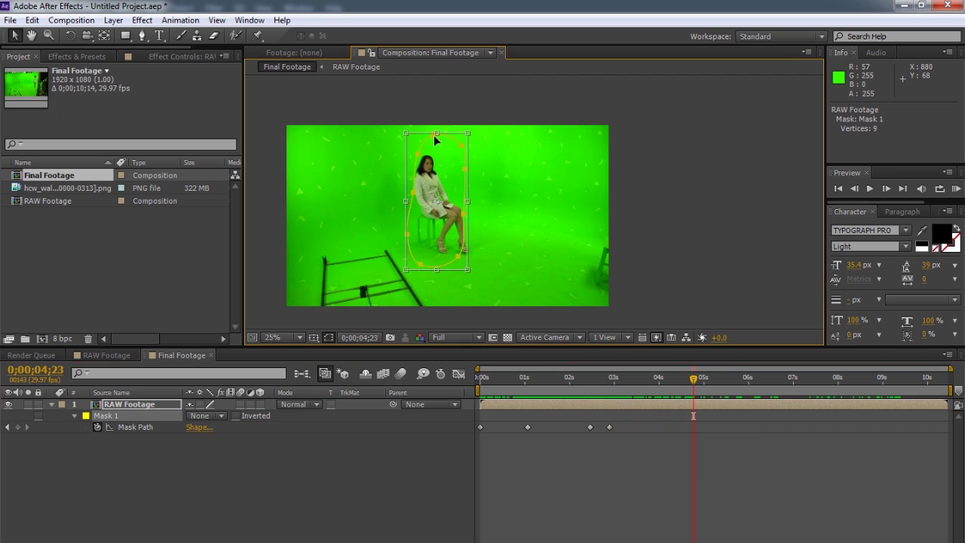
{"action": "left_click_drag", "start_coordinate": [438, 133], "coordinate": [437, 145]}
{"action": "mouse_move", "coordinate": [468, 206]}
{"action": "left_mouse_down"}
{"action": "mouse_move", "coordinate": [501, 212]}
{"action": "mouse_move", "coordinate": [466, 209]}
{"action": "left_mouse_up"}
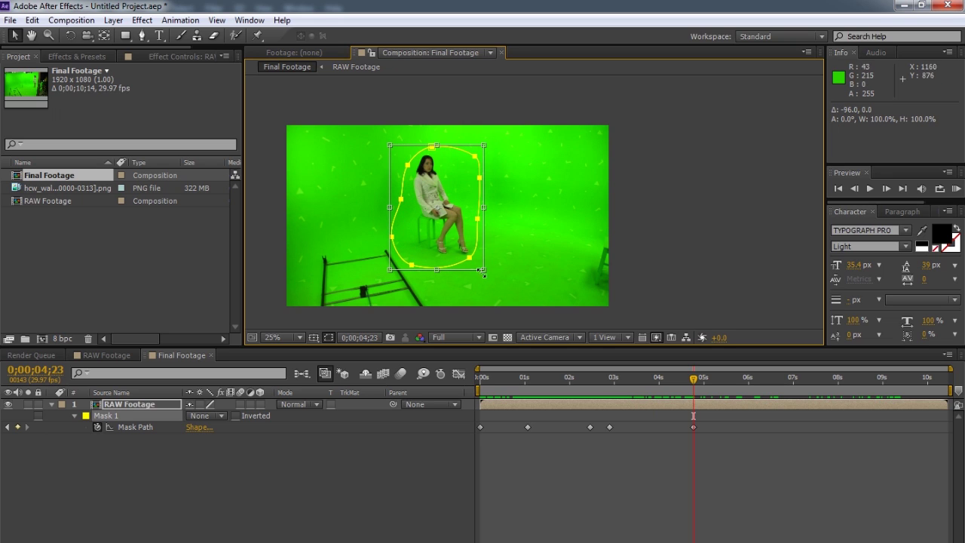
{"action": "left_click_drag", "start_coordinate": [490, 273], "coordinate": [510, 252]}
{"action": "double_click", "coordinate": [464, 229]}
Step: At 0;00;05;24, pull the mask's right-side points outward to enclose the seated woman's extended leg
{"action": "mouse_move", "coordinate": [688, 386]}
{"action": "left_mouse_down"}
{"action": "mouse_move", "coordinate": [565, 382]}
{"action": "mouse_move", "coordinate": [717, 377]}
{"action": "left_mouse_up"}
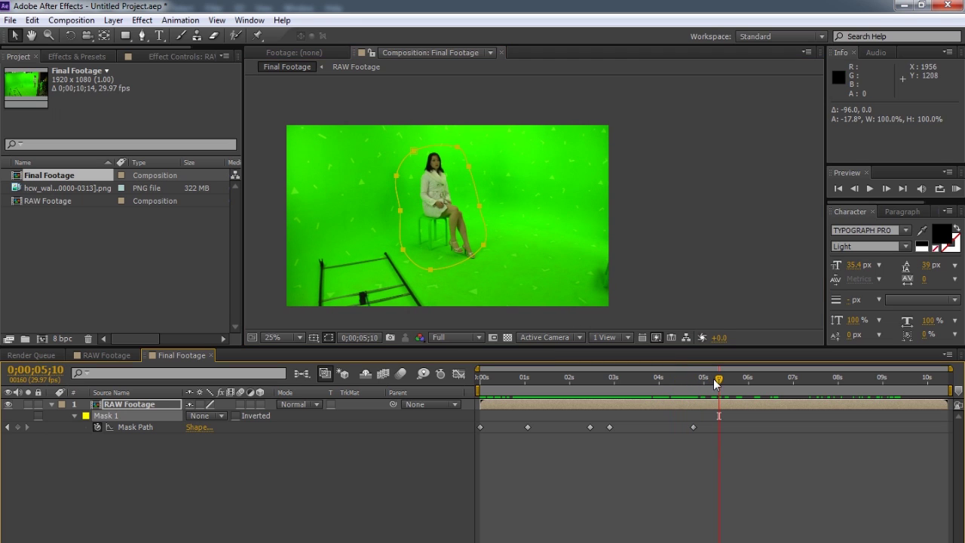
{"action": "left_click_drag", "start_coordinate": [717, 382], "coordinate": [740, 389]}
{"action": "left_click", "coordinate": [480, 242]}
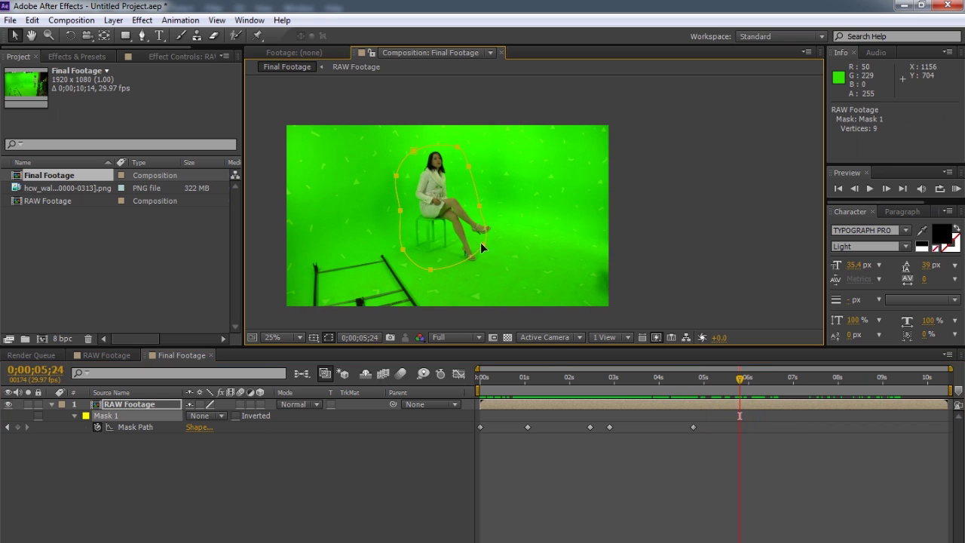
{"action": "left_click", "coordinate": [476, 244]}
{"action": "left_click", "coordinate": [482, 245]}
{"action": "left_click_drag", "start_coordinate": [483, 243], "coordinate": [501, 250]}
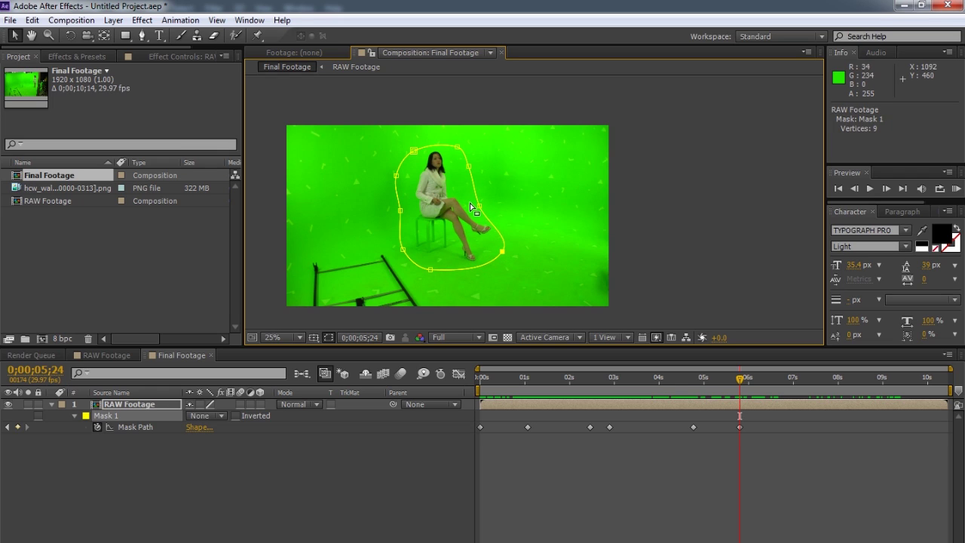
{"action": "left_click_drag", "start_coordinate": [481, 204], "coordinate": [489, 204]}
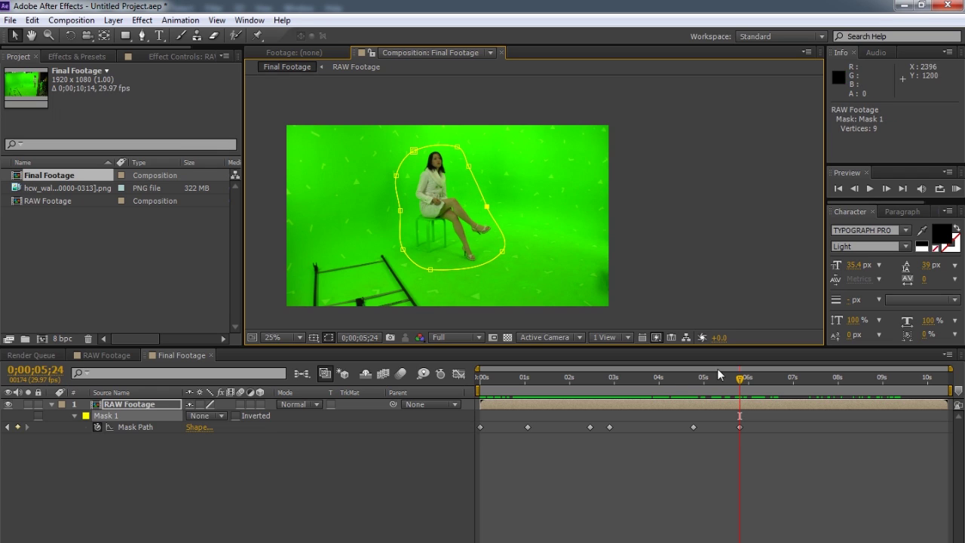
Step: At 0;00;10;04, reshape the mask points around the seated woman's head, back, lap and feet
{"action": "left_click_drag", "start_coordinate": [739, 379], "coordinate": [934, 379]}
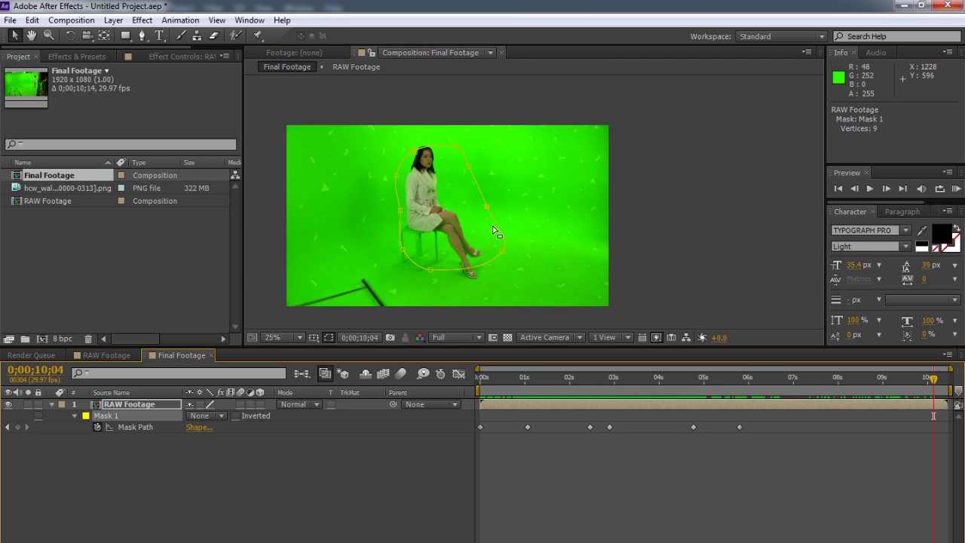
{"action": "left_click_drag", "start_coordinate": [500, 252], "coordinate": [494, 281]}
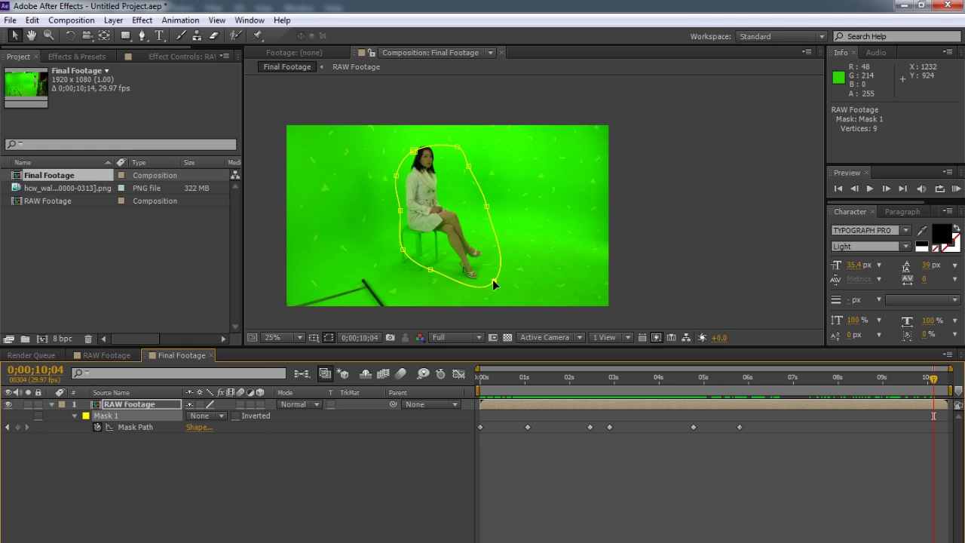
{"action": "left_click_drag", "start_coordinate": [413, 151], "coordinate": [410, 139]}
{"action": "left_click_drag", "start_coordinate": [399, 211], "coordinate": [395, 209]}
{"action": "left_click_drag", "start_coordinate": [468, 167], "coordinate": [455, 184]}
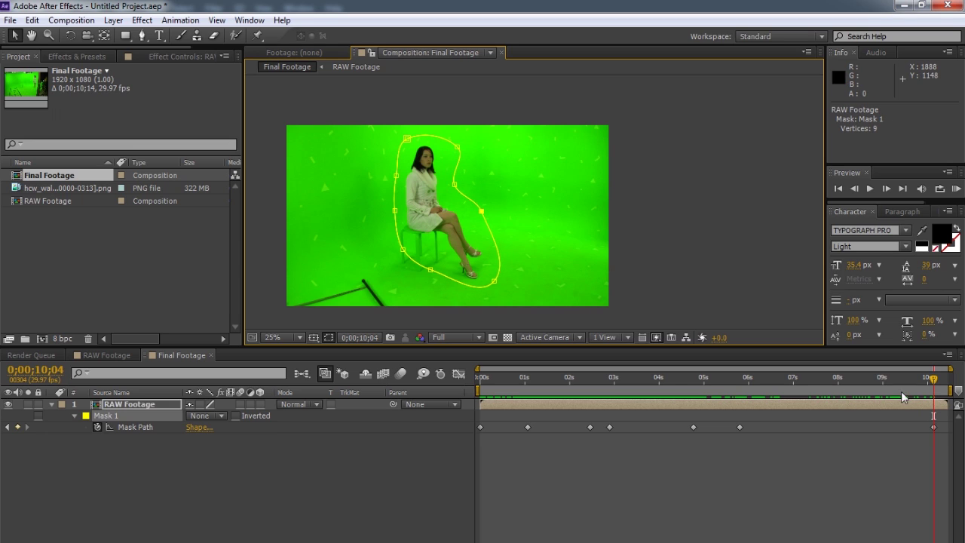
Step: Set Mask 1's mode to Add and check the animated mask at other times, ending at 0;00;03;28
{"action": "left_click", "coordinate": [934, 380]}
{"action": "left_click_drag", "start_coordinate": [935, 382], "coordinate": [723, 376]}
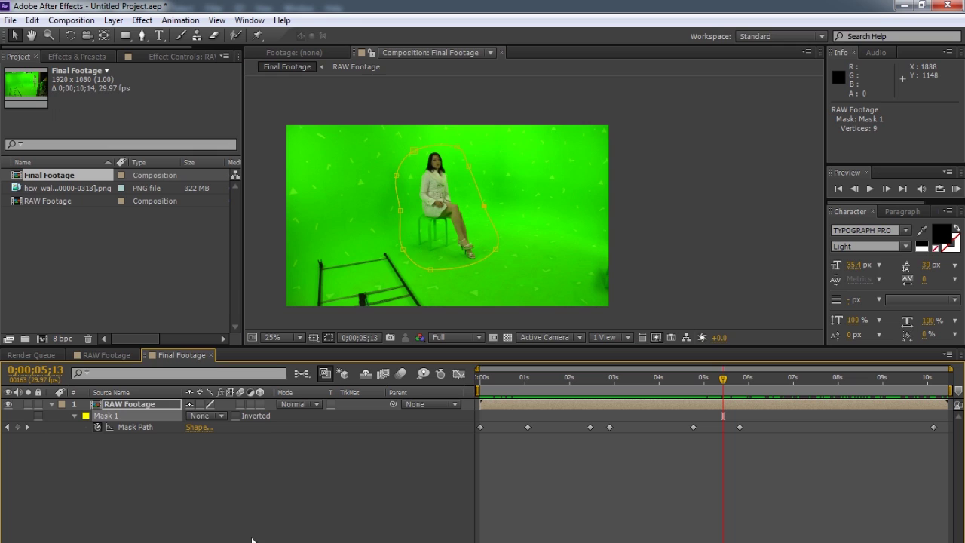
{"action": "left_click", "coordinate": [204, 416]}
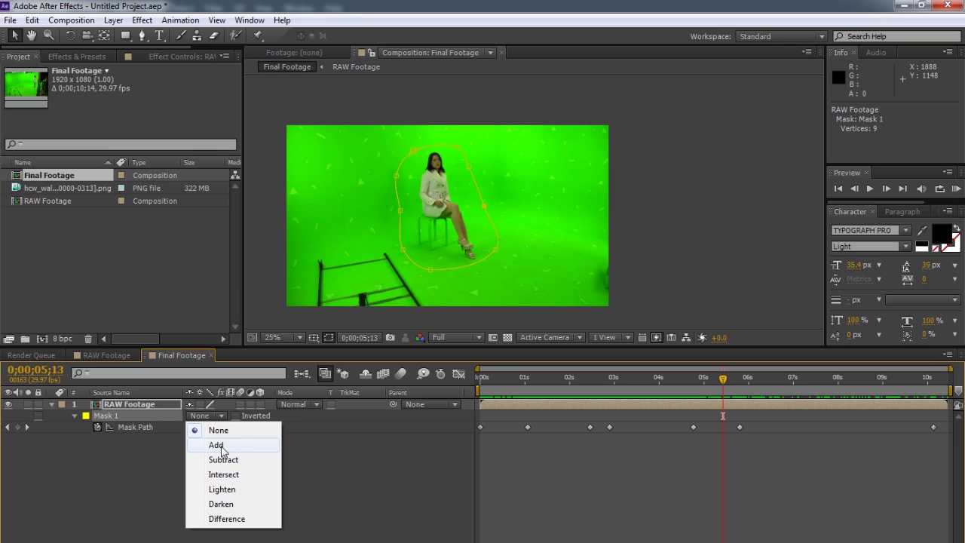
{"action": "left_click", "coordinate": [216, 446]}
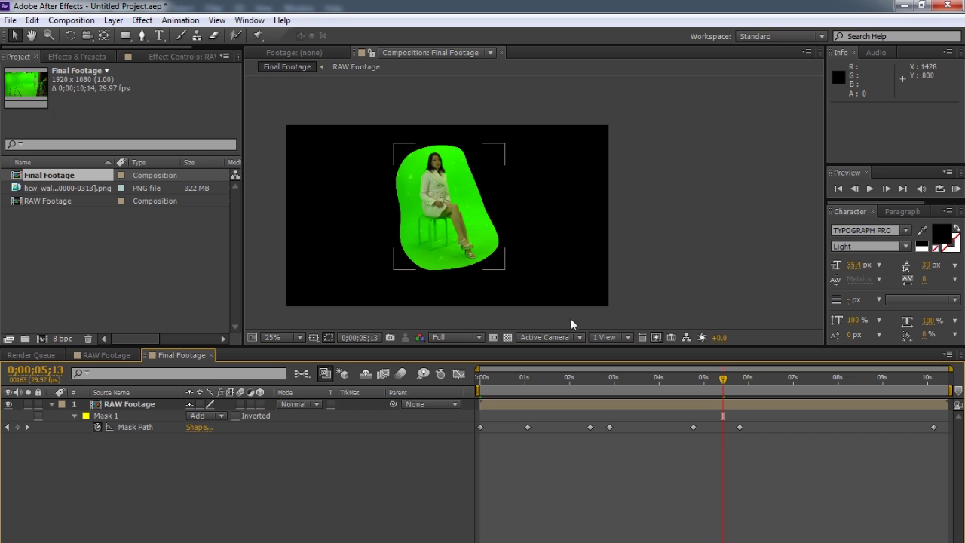
{"action": "left_click_drag", "start_coordinate": [723, 378], "coordinate": [656, 383]}
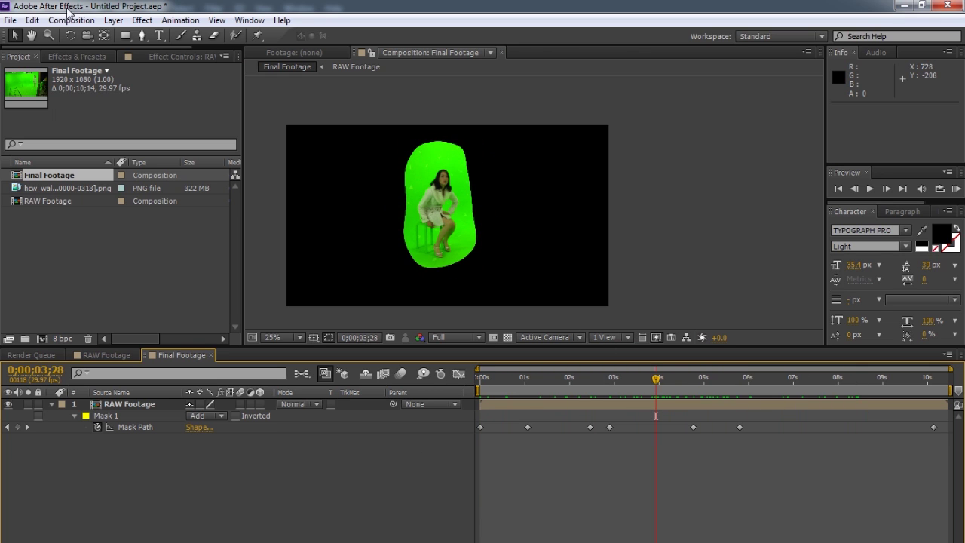
Step: Apply Keylight (1.2) to the RAW Footage layer and sample the green backdrop beside the woman as its Screen Colour
{"action": "left_click", "coordinate": [77, 55]}
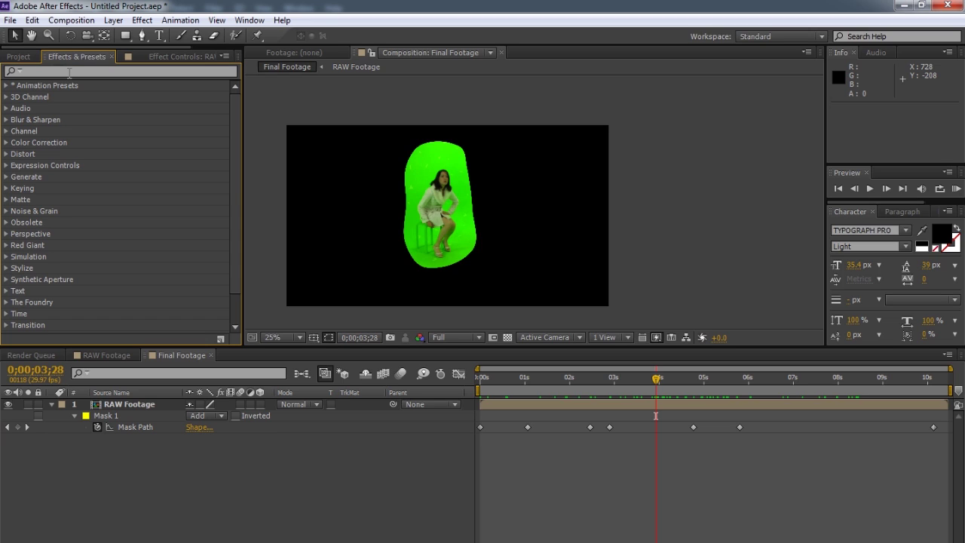
{"action": "left_click", "coordinate": [7, 189]}
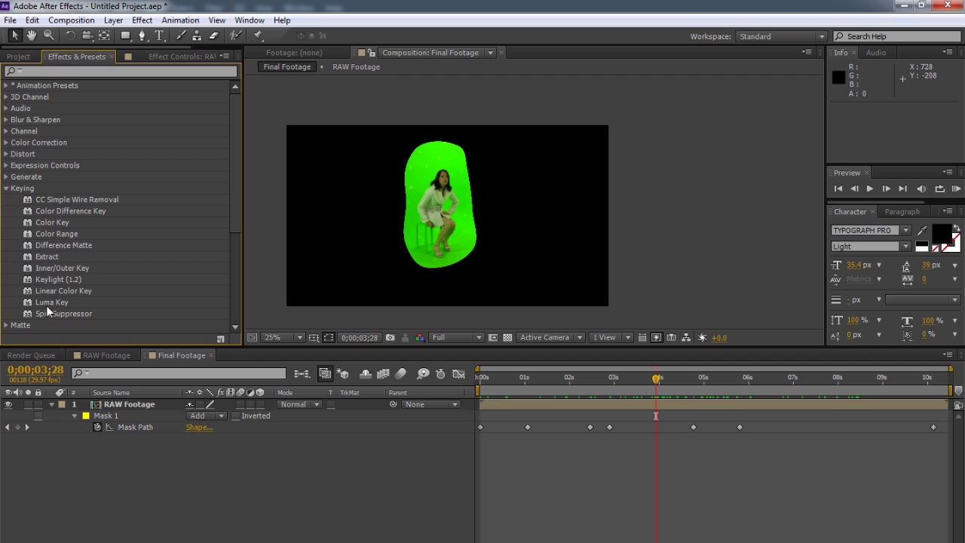
{"action": "left_click_drag", "start_coordinate": [47, 282], "coordinate": [107, 408]}
{"action": "left_click", "coordinate": [156, 166]}
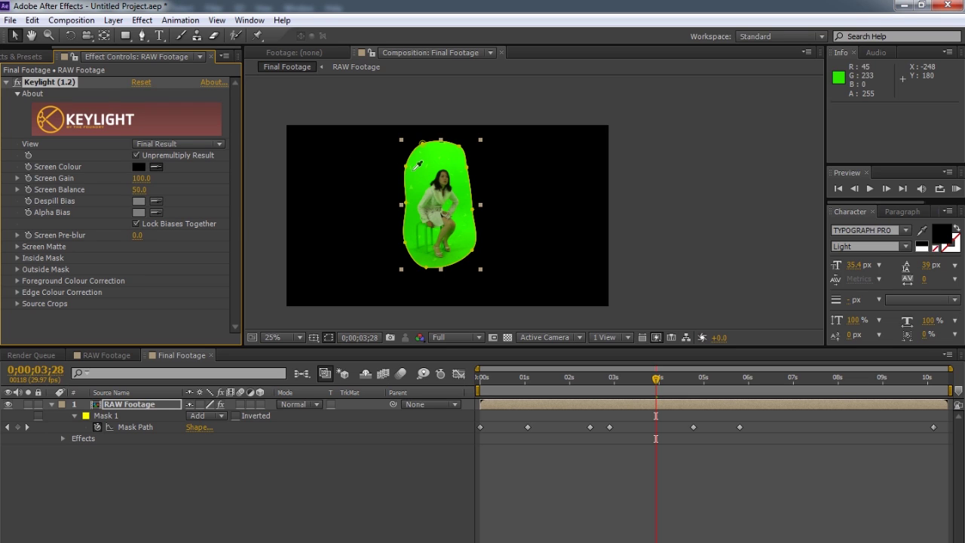
{"action": "left_click", "coordinate": [427, 171]}
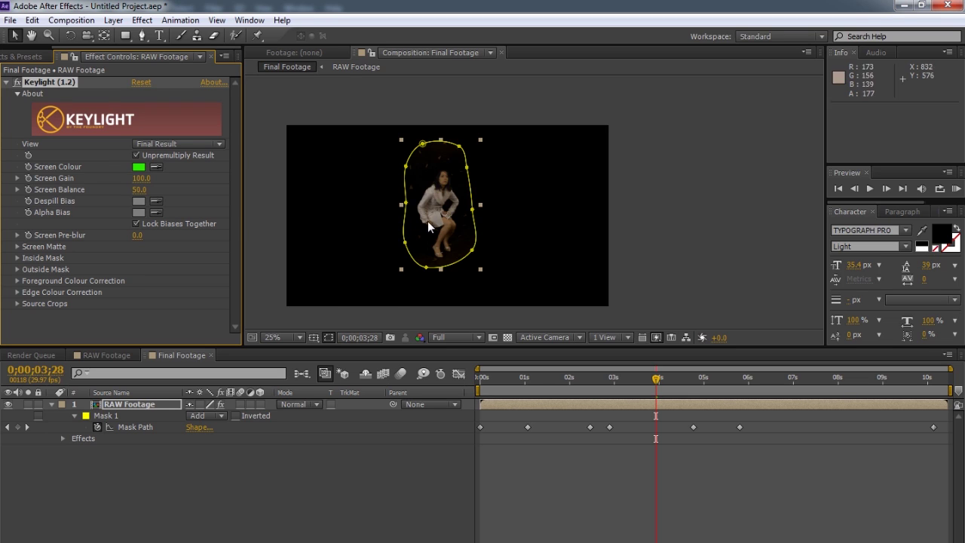
Step: Set Keylight's Screen Gain to 128.0 and Screen Balance to 87.0 to clean up the key around the seated woman
{"action": "scroll", "coordinate": [428, 226], "scroll_direction": "up", "scroll_amount": 2}
{"action": "key", "text": "h"}
{"action": "left_click_drag", "start_coordinate": [483, 204], "coordinate": [582, 204]}
{"action": "left_click_drag", "start_coordinate": [141, 178], "coordinate": [158, 191]}
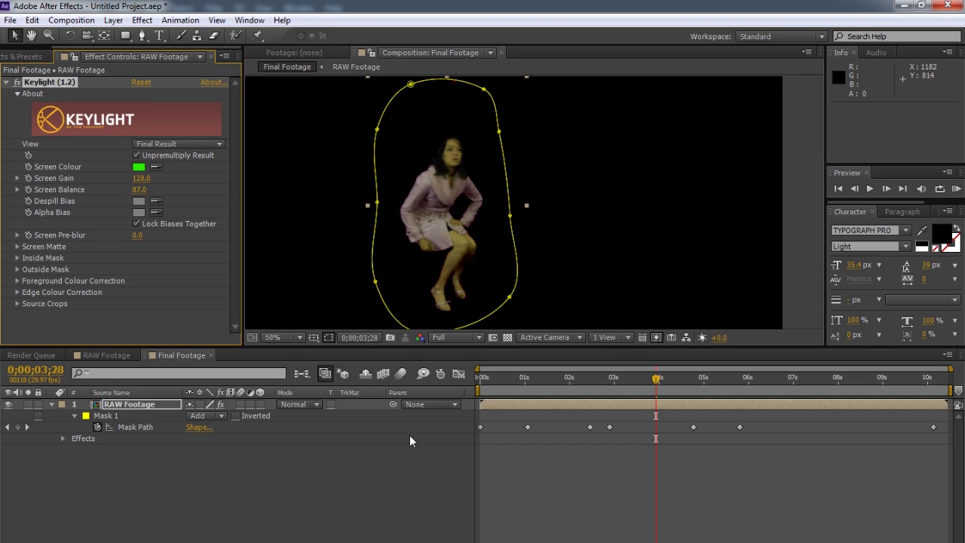
Step: Return to the first frame at 0;00;00;00 and inspect the keyed woman in the full frame
{"action": "left_click", "coordinate": [336, 519]}
{"action": "left_click_drag", "start_coordinate": [657, 382], "coordinate": [478, 358]}
{"action": "scroll", "coordinate": [570, 213], "scroll_direction": "down", "scroll_amount": 2}
{"action": "key", "text": "space"}
{"action": "mouse_move", "coordinate": [469, 207]}
{"action": "left_mouse_down"}
{"action": "mouse_move", "coordinate": [453, 224]}
{"action": "mouse_move", "coordinate": [459, 204]}
{"action": "left_mouse_up"}
{"action": "left_click", "coordinate": [136, 407]}
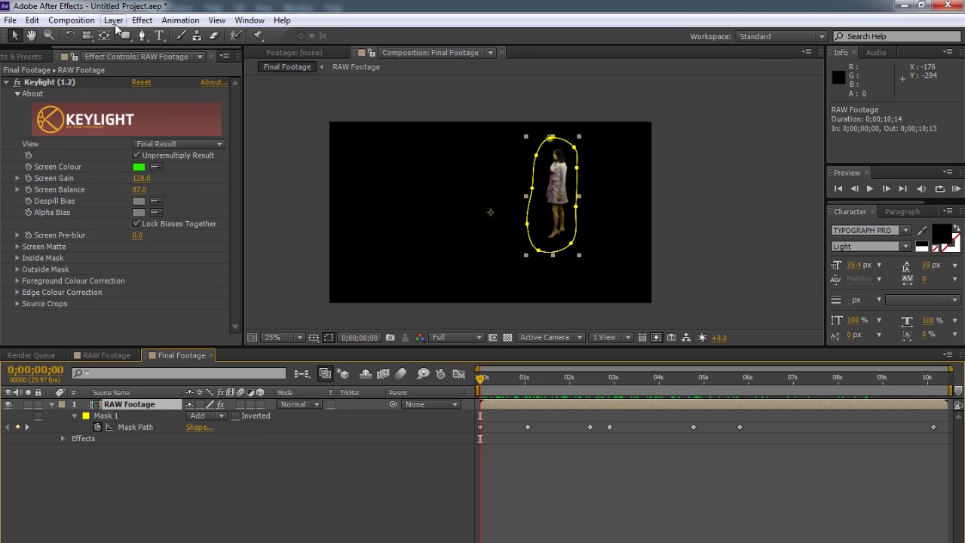
{"action": "left_click", "coordinate": [114, 20]}
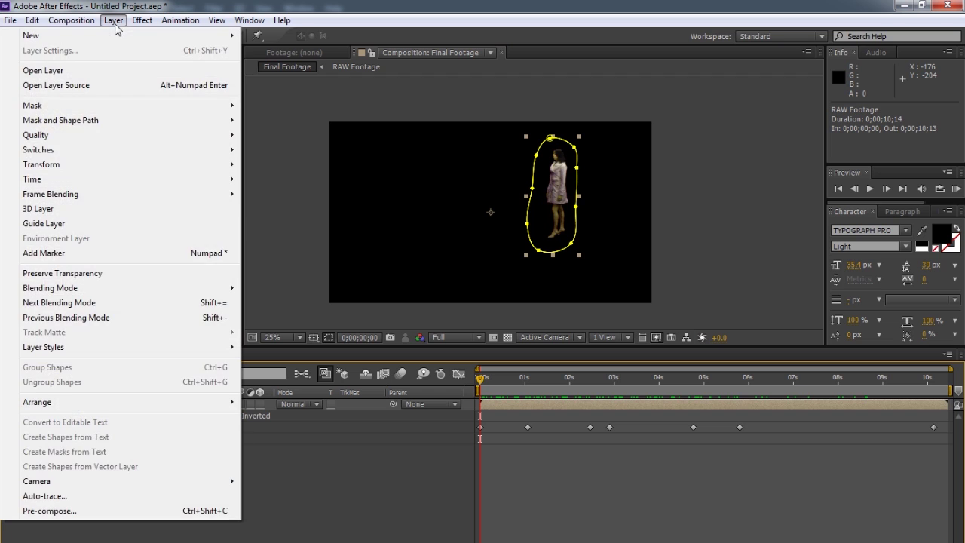
{"action": "left_click", "coordinate": [67, 500]}
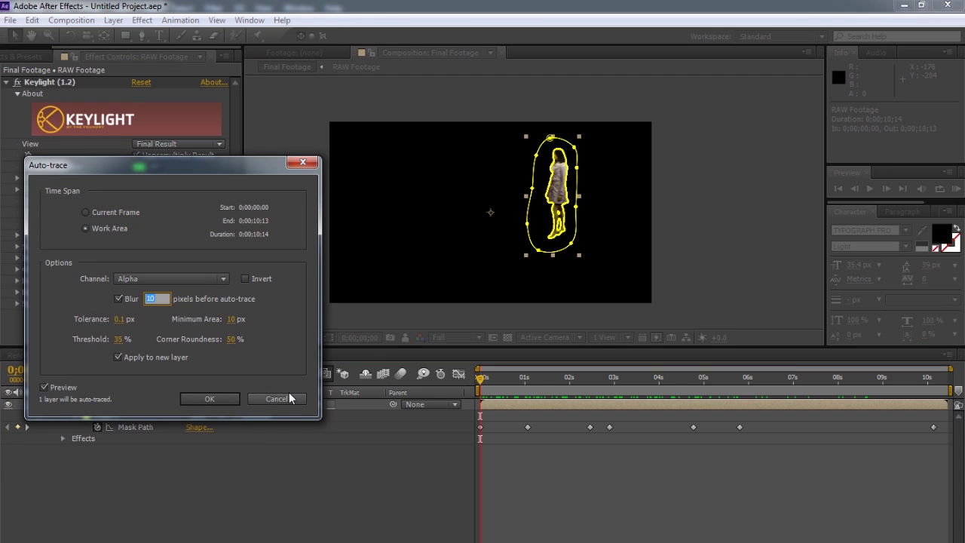
{"action": "left_click", "coordinate": [289, 398]}
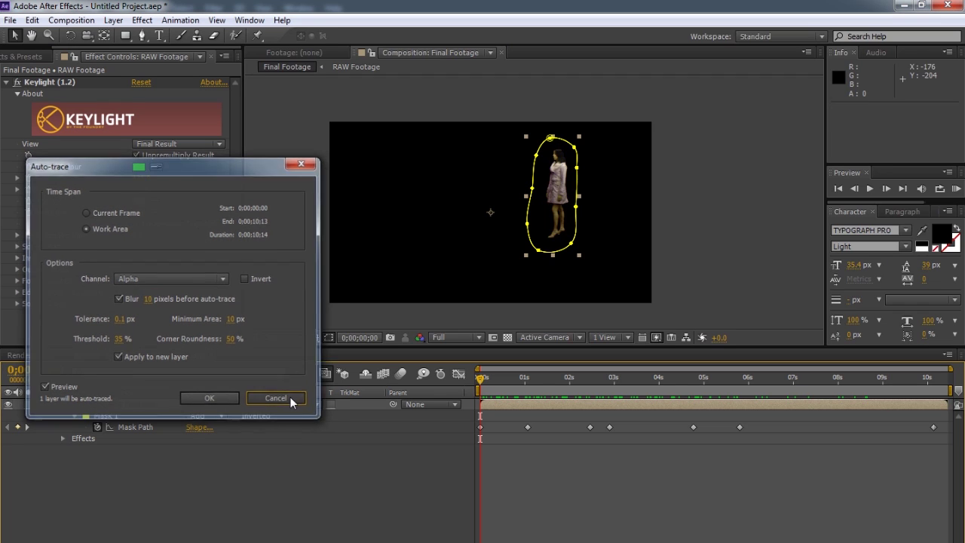
Step: Hide the mask outlines and auto-trace RAW Footage's Alpha channel over the Work Area with 10-pixel blur, applied to a new layer
{"action": "left_click", "coordinate": [329, 338]}
{"action": "left_click", "coordinate": [113, 20]}
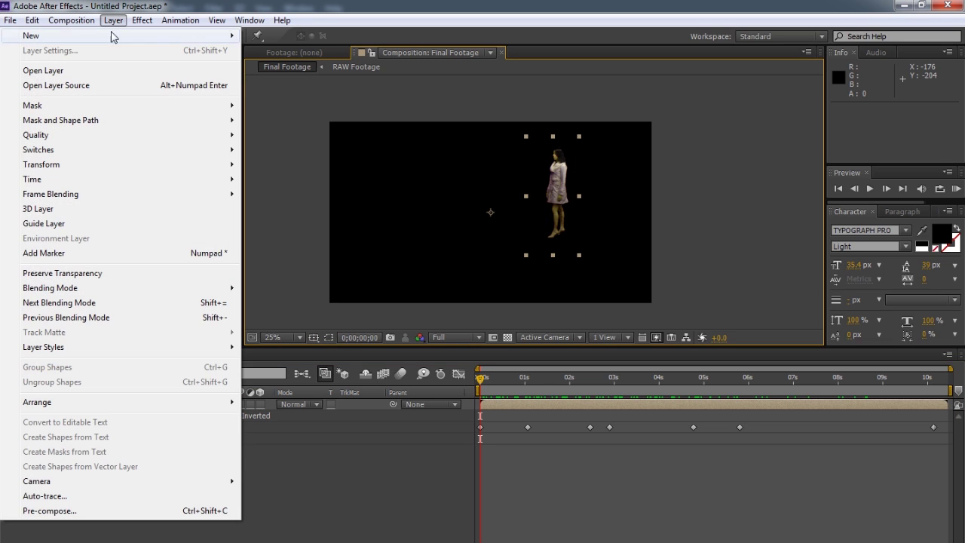
{"action": "left_click", "coordinate": [58, 498]}
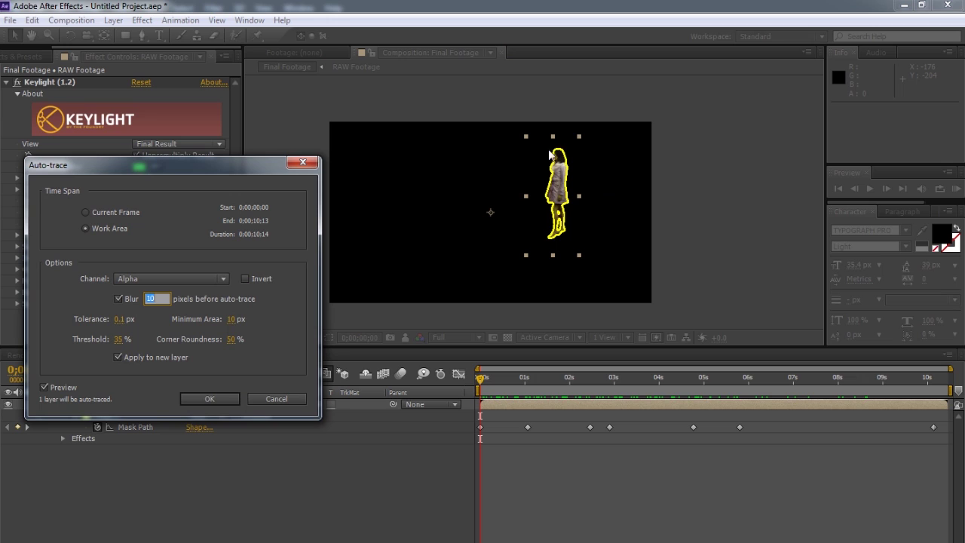
{"action": "left_click_drag", "start_coordinate": [123, 172], "coordinate": [167, 170]}
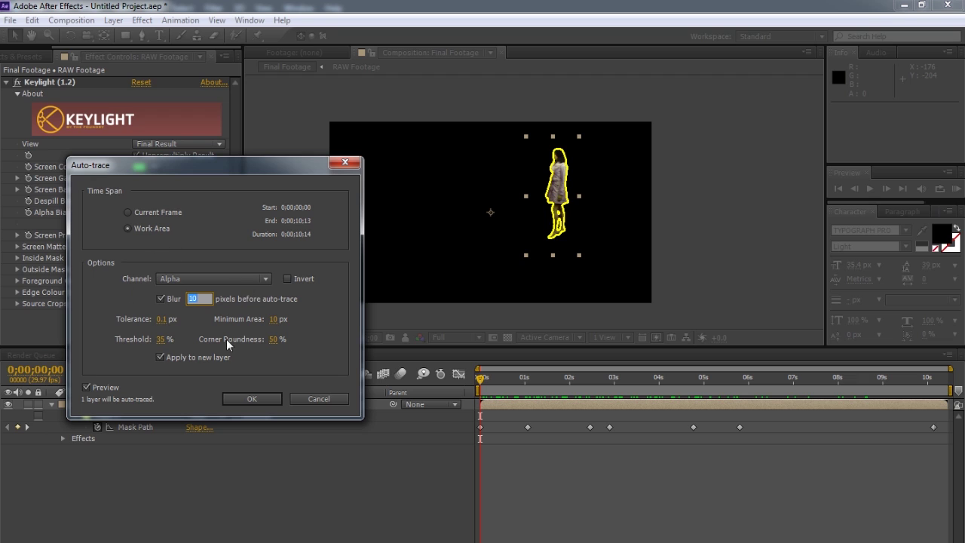
{"action": "left_click", "coordinate": [253, 397]}
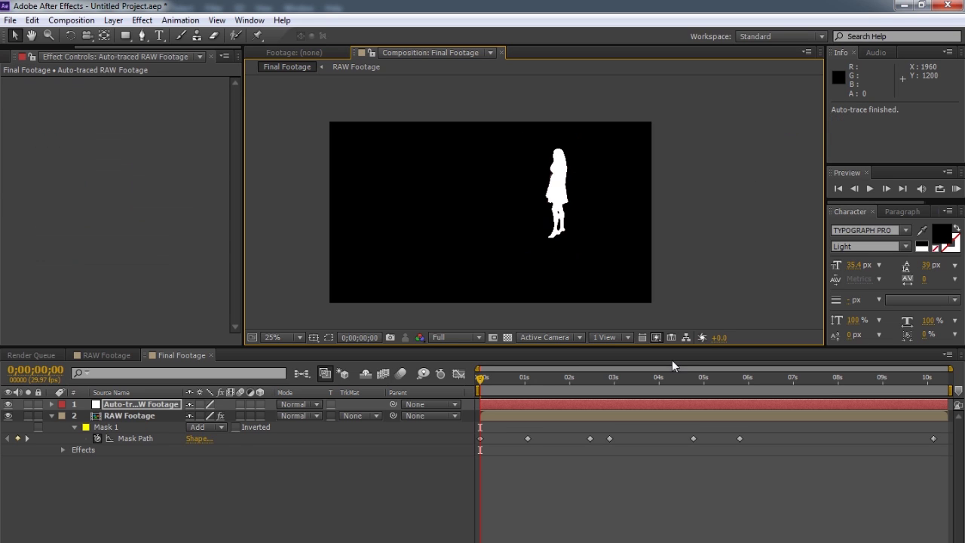
Step: Check the traced silhouette at 0;00;05;25, then delete Keylight (1.2) and Mask 1 from the RAW Footage layer
{"action": "left_click_drag", "start_coordinate": [483, 379], "coordinate": [743, 370]}
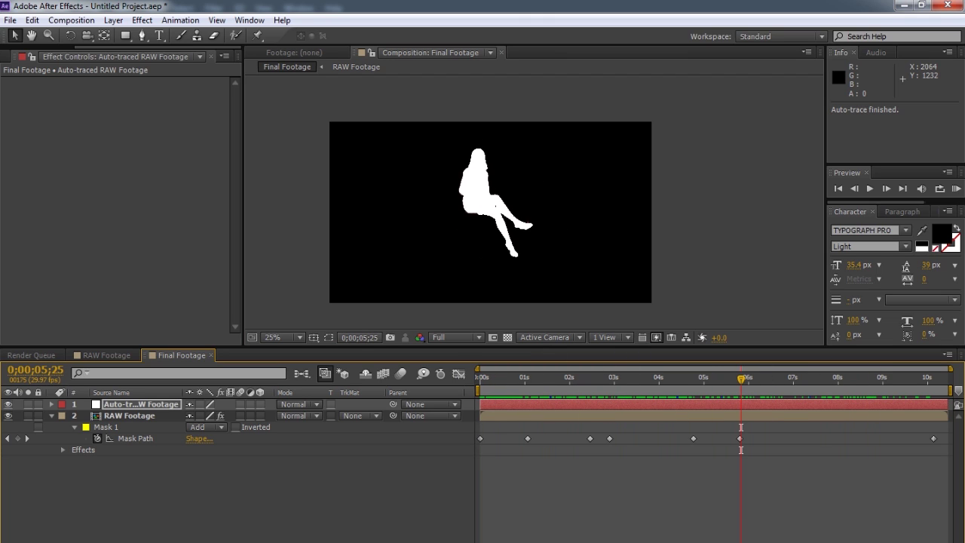
{"action": "left_click", "coordinate": [121, 415]}
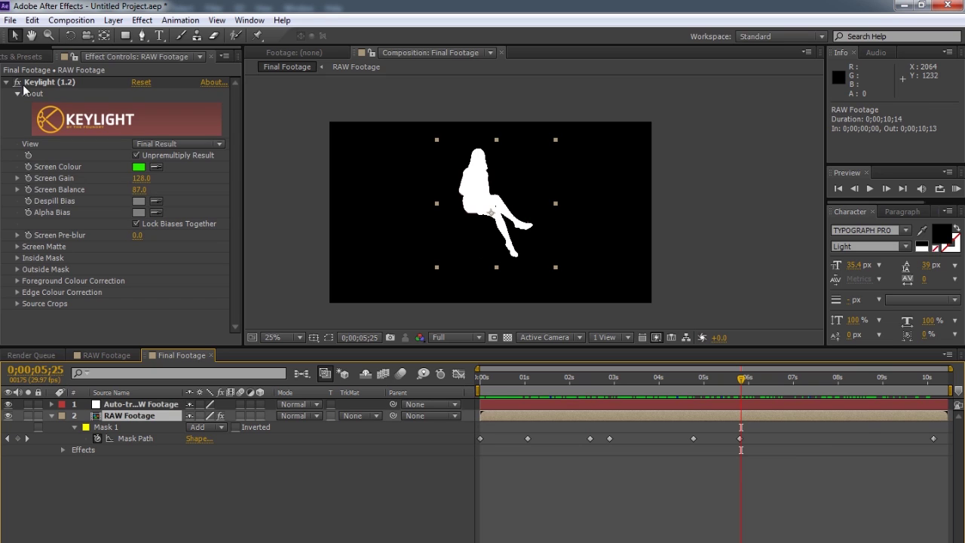
{"action": "left_click", "coordinate": [48, 83]}
{"action": "key", "text": "Delete"}
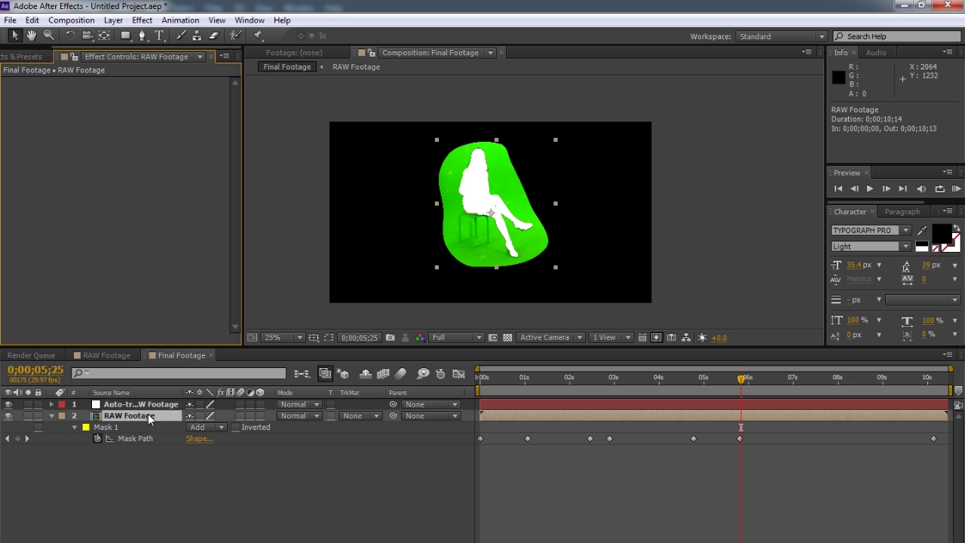
{"action": "left_click", "coordinate": [115, 430]}
{"action": "key", "text": "Delete"}
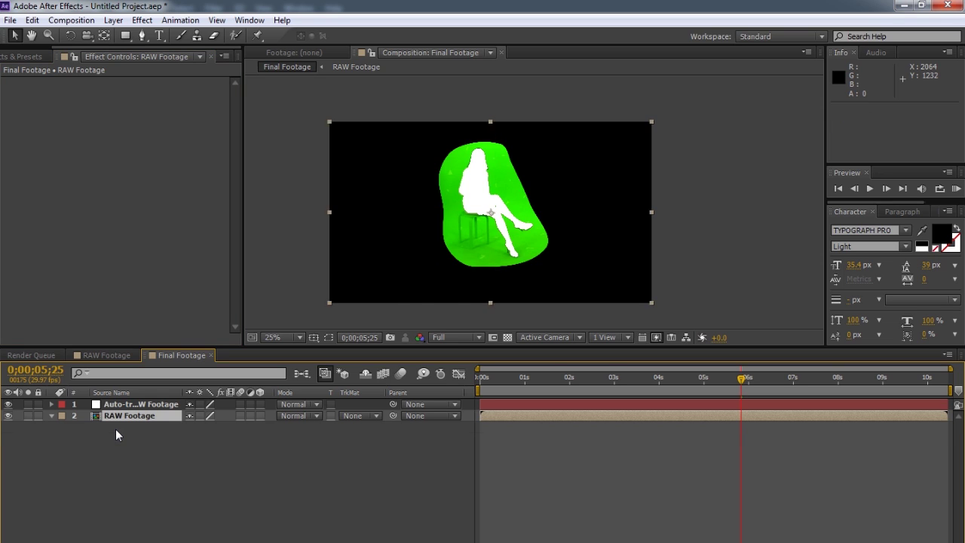
Step: At 0;00;04;02, apply the Simple Choker matte effect to the Auto-traced RAW Footage layer
{"action": "left_click", "coordinate": [214, 484]}
{"action": "left_click_drag", "start_coordinate": [745, 380], "coordinate": [661, 352]}
{"action": "left_click", "coordinate": [127, 403]}
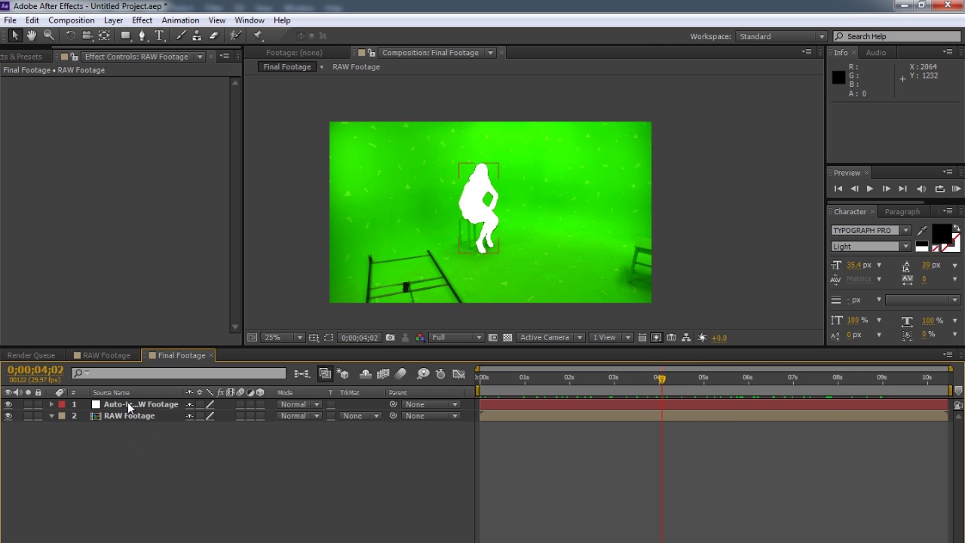
{"action": "left_click", "coordinate": [129, 406]}
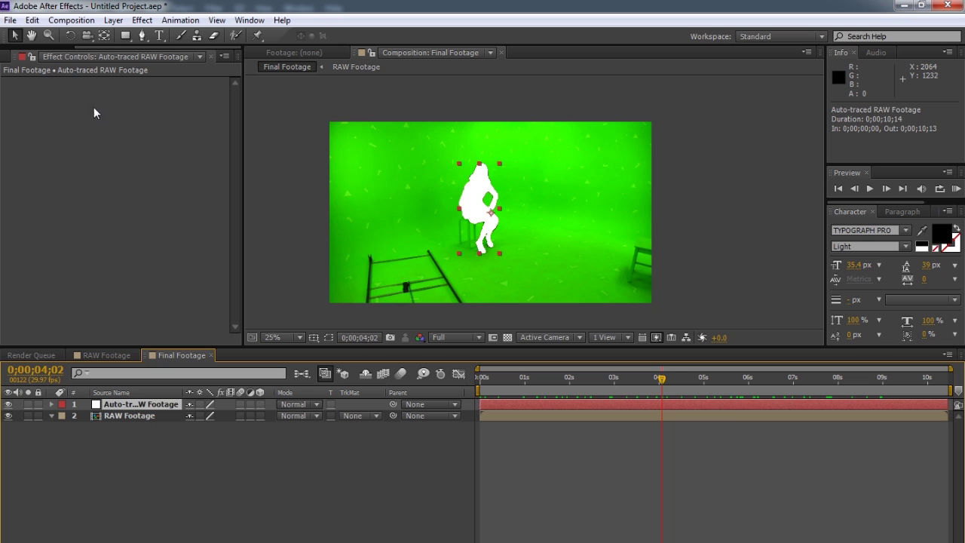
{"action": "right_click", "coordinate": [104, 127]}
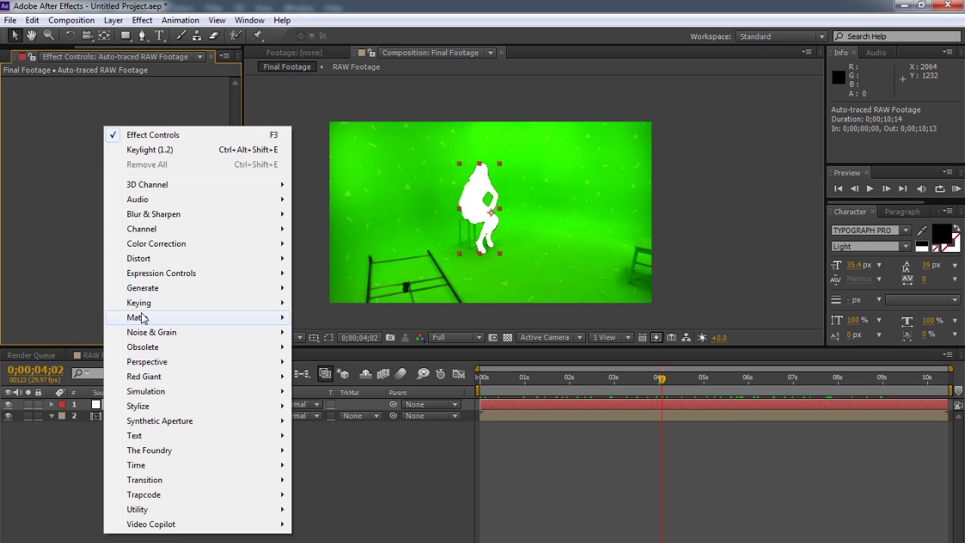
{"action": "mouse_move", "coordinate": [199, 319]}
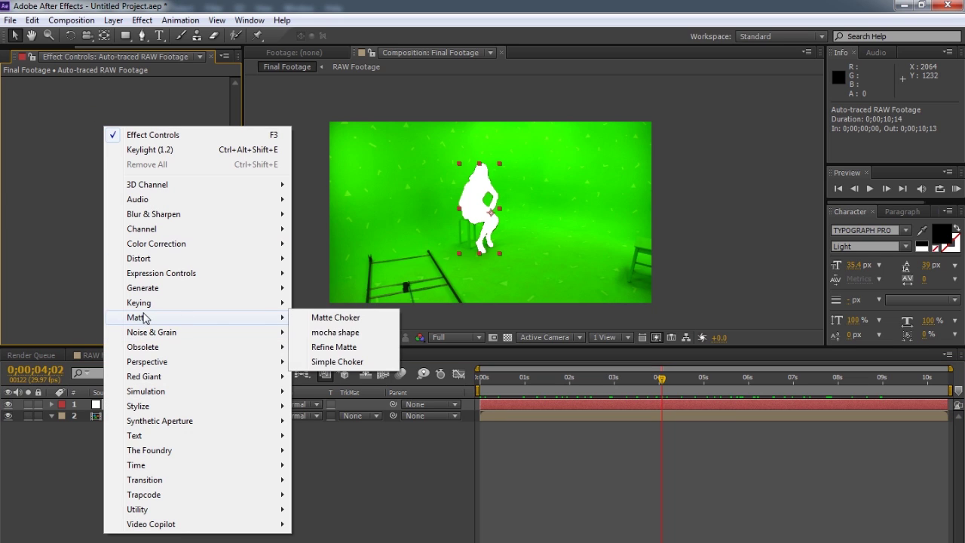
{"action": "left_click", "coordinate": [339, 363]}
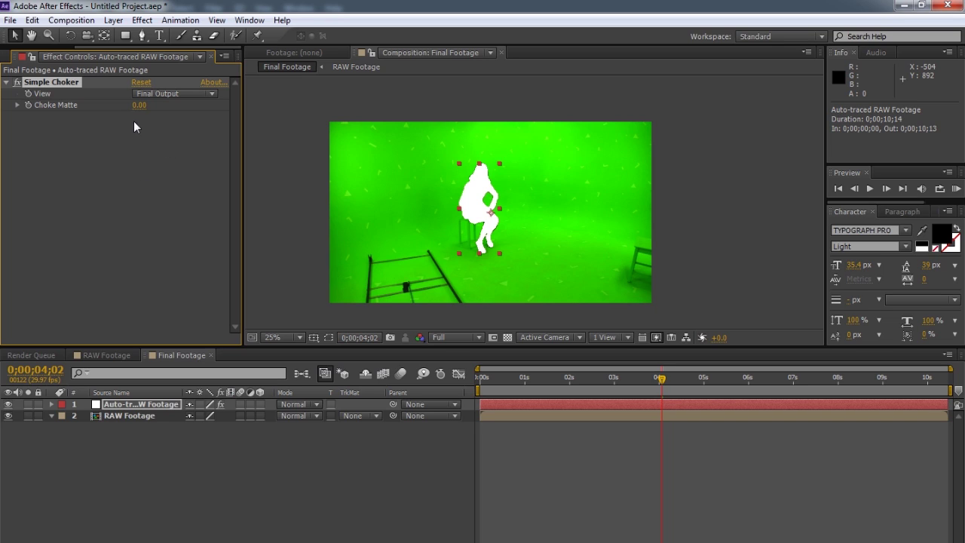
Step: Set Simple Choker's Choke Matte to -100.00 and check the expanded silhouette at other times, ending at 0;00;02;24
{"action": "left_click_drag", "start_coordinate": [139, 104], "coordinate": [3, 109]}
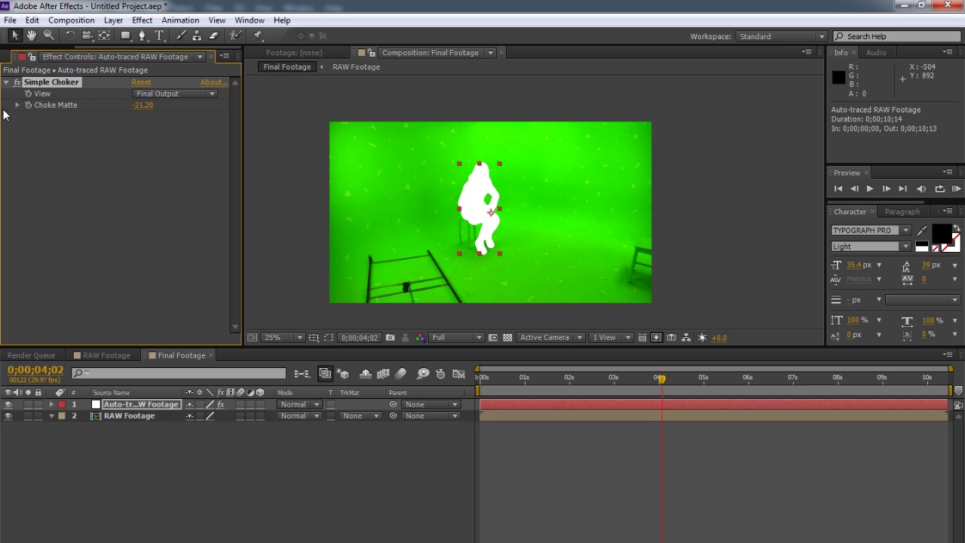
{"action": "left_click_drag", "start_coordinate": [140, 107], "coordinate": [3, 106]}
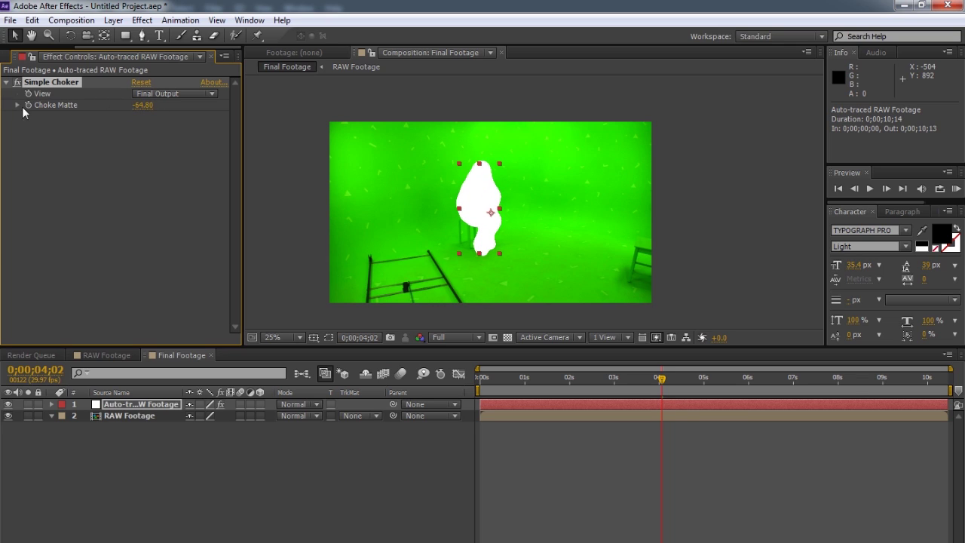
{"action": "left_click_drag", "start_coordinate": [147, 106], "coordinate": [21, 103]}
{"action": "left_click_drag", "start_coordinate": [142, 105], "coordinate": [4, 108]}
{"action": "left_click_drag", "start_coordinate": [622, 378], "coordinate": [680, 377]}
{"action": "left_click_drag", "start_coordinate": [656, 340], "coordinate": [606, 337]}
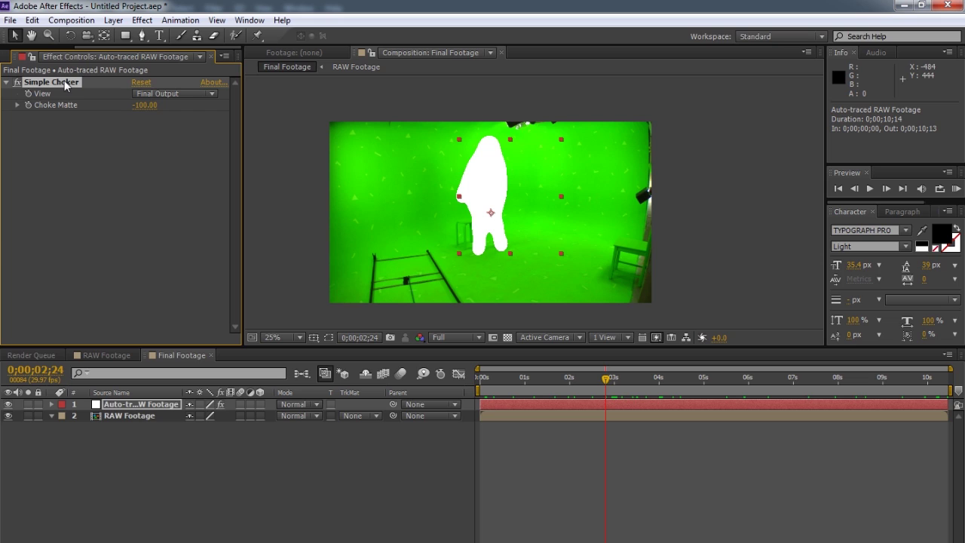
Step: Duplicate the Simple Choker effect on the auto-traced layer and return to the first frame
{"action": "key", "text": "ctrl+d"}
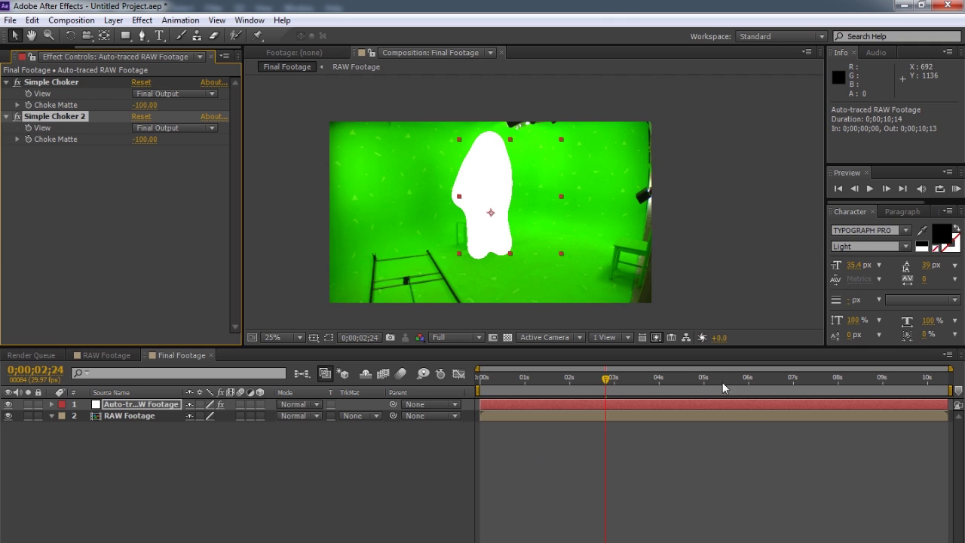
{"action": "left_click_drag", "start_coordinate": [608, 381], "coordinate": [427, 356]}
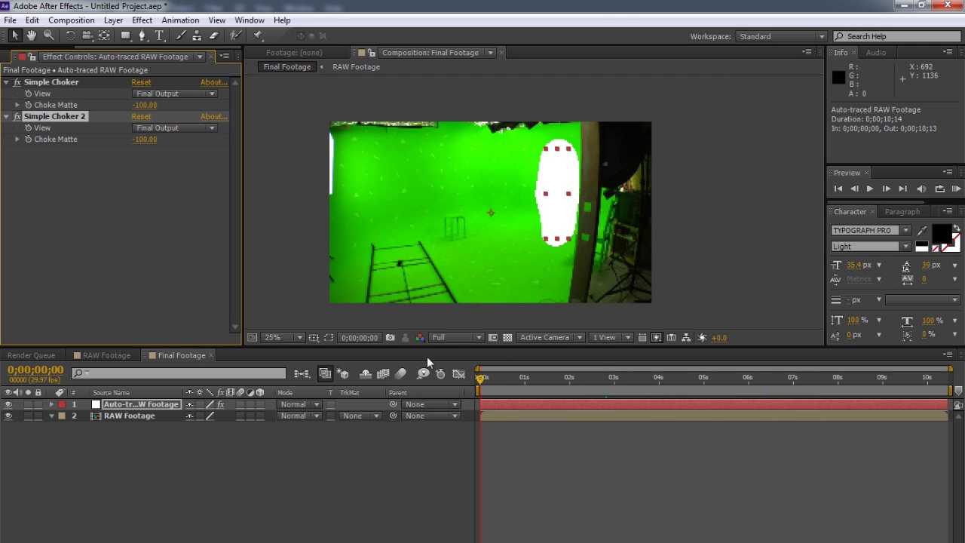
{"action": "left_click", "coordinate": [348, 477]}
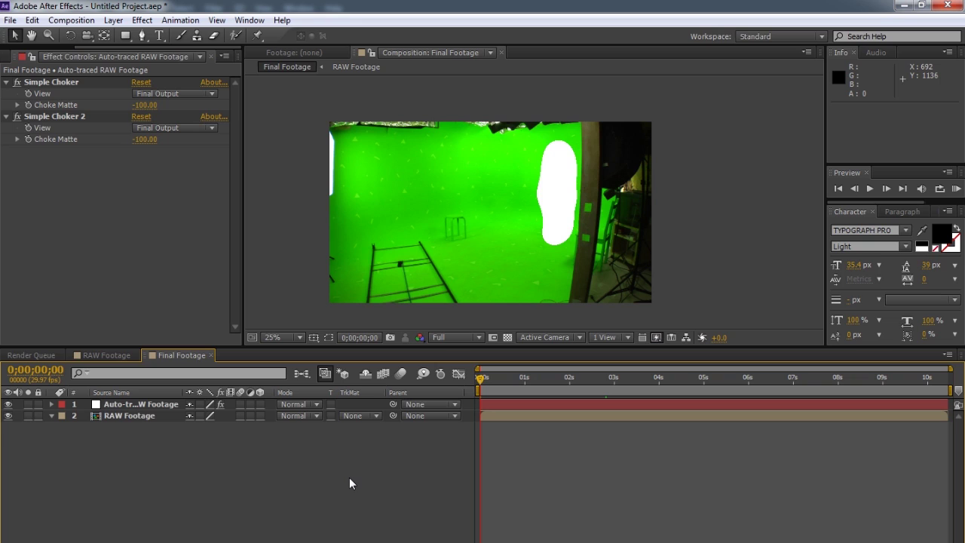
Step: Hide the auto-traced layer and set RAW Footage's track matte to Alpha Inverted Matte "Auto-traced RAW Footage"
{"action": "left_click", "coordinate": [120, 416]}
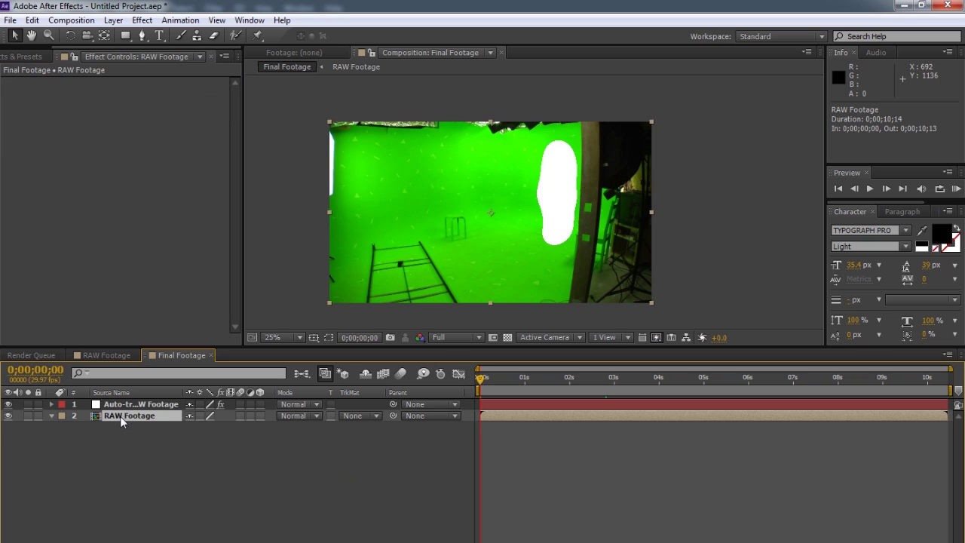
{"action": "right_click", "coordinate": [372, 396]}
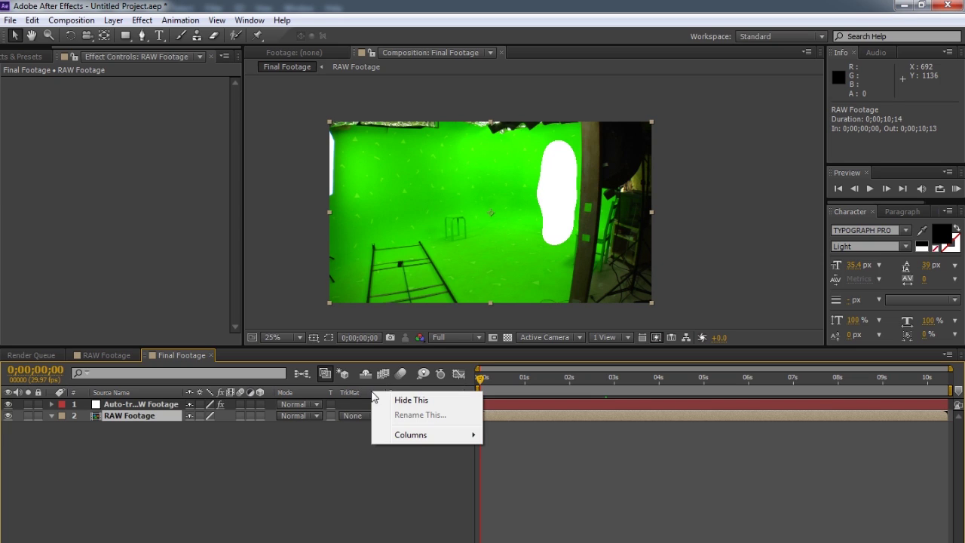
{"action": "left_click", "coordinate": [314, 475]}
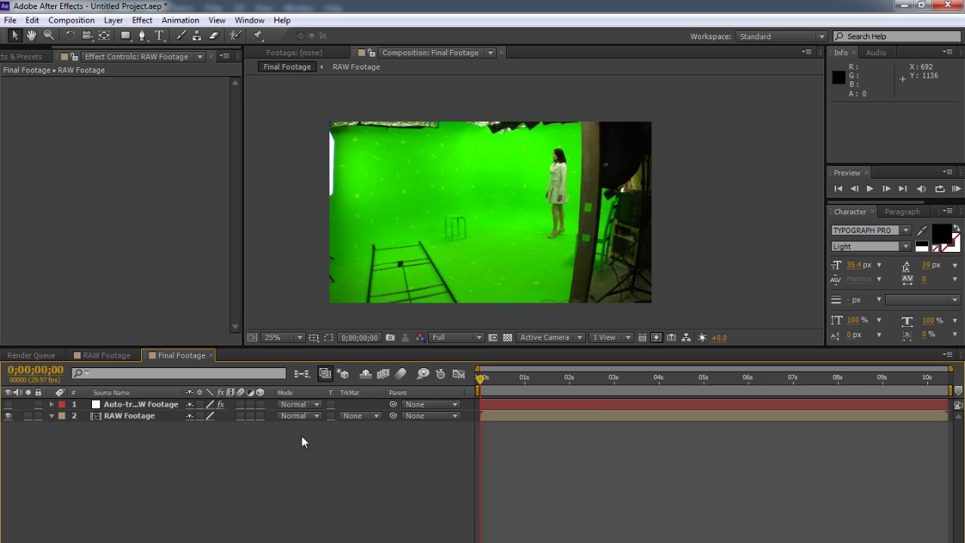
{"action": "left_click", "coordinate": [365, 417]}
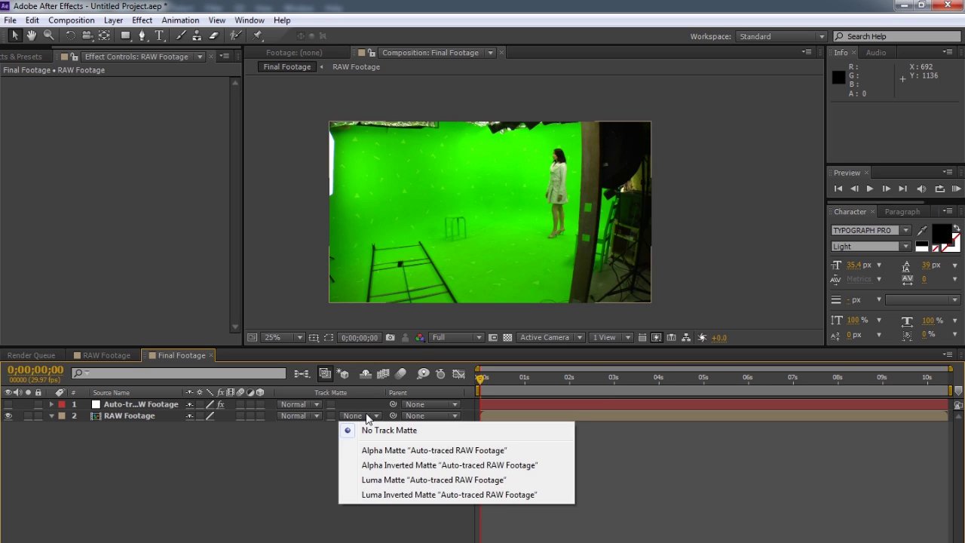
{"action": "left_click", "coordinate": [445, 465]}
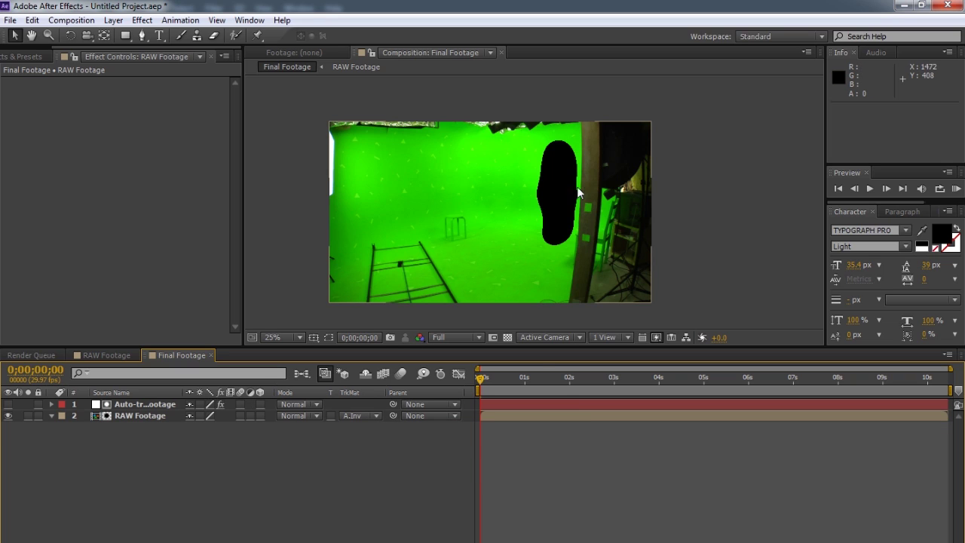
Step: Create a 1920 x 1080 solid layer using a green colour sampled from the green screen footage
{"action": "right_click", "coordinate": [162, 471]}
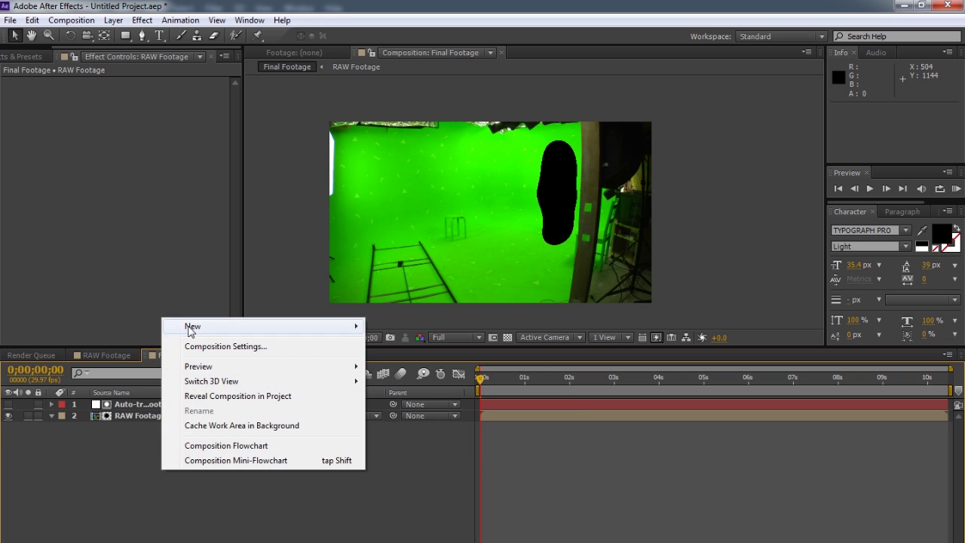
{"action": "mouse_move", "coordinate": [193, 327]}
{"action": "left_click", "coordinate": [49, 363]}
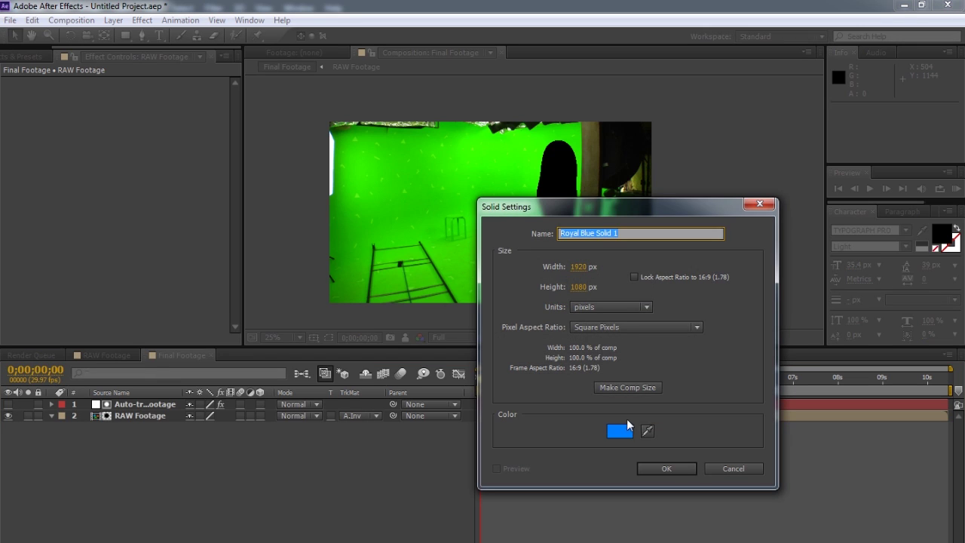
{"action": "left_click", "coordinate": [647, 430]}
{"action": "left_click", "coordinate": [519, 172]}
{"action": "left_click", "coordinate": [676, 472]}
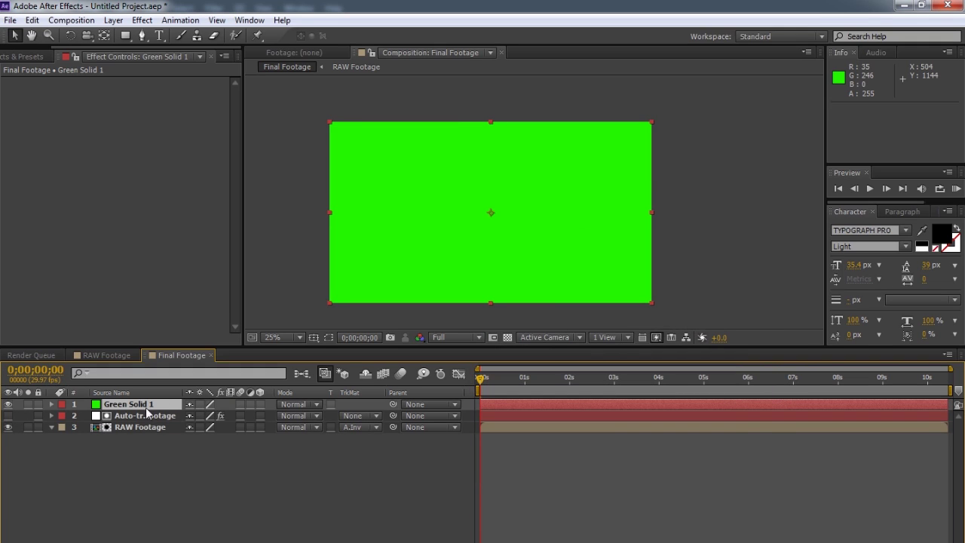
Step: Move the green solid beneath RAW Footage and check the filled silhouette up close at 0;00;02;02
{"action": "left_click_drag", "start_coordinate": [145, 404], "coordinate": [147, 445]}
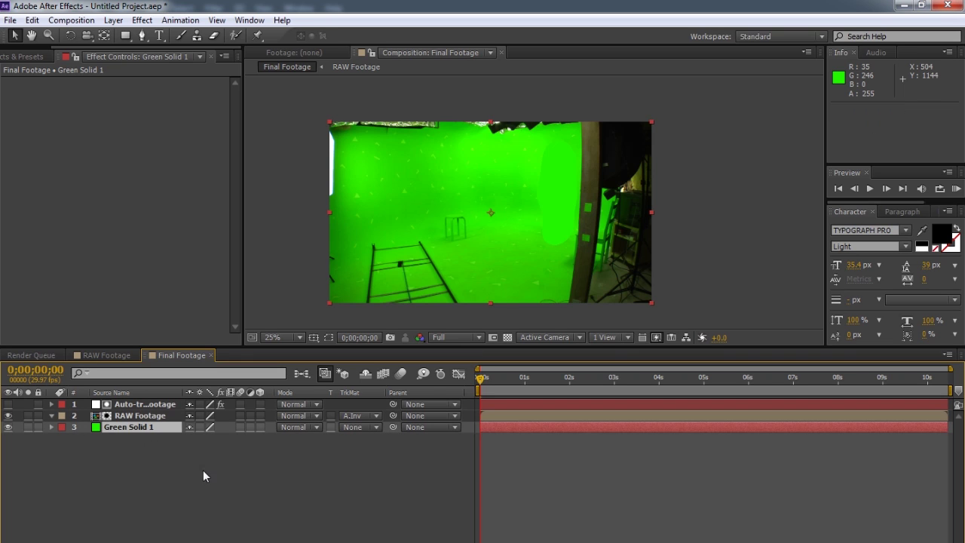
{"action": "left_click_drag", "start_coordinate": [482, 381], "coordinate": [572, 376]}
{"action": "key", "text": "period"}
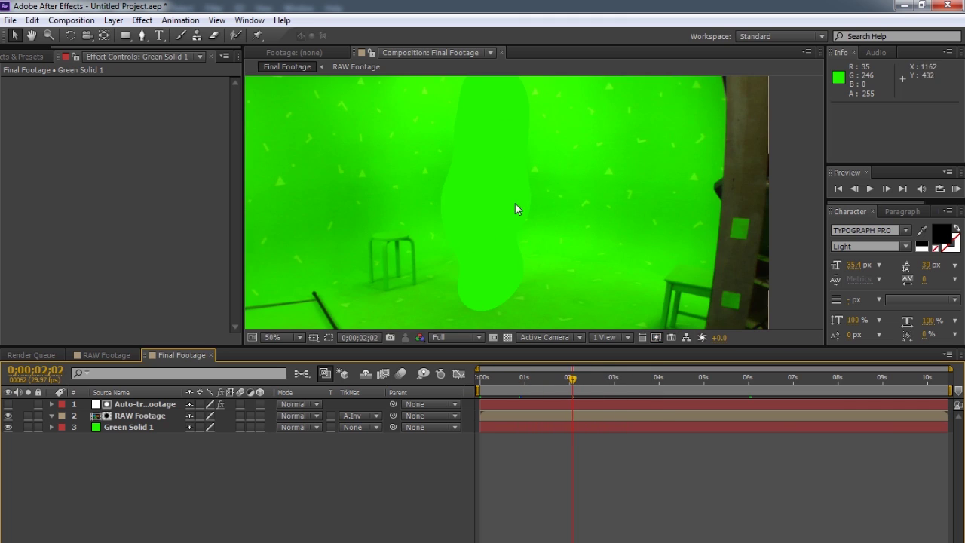
{"action": "key", "text": "comma"}
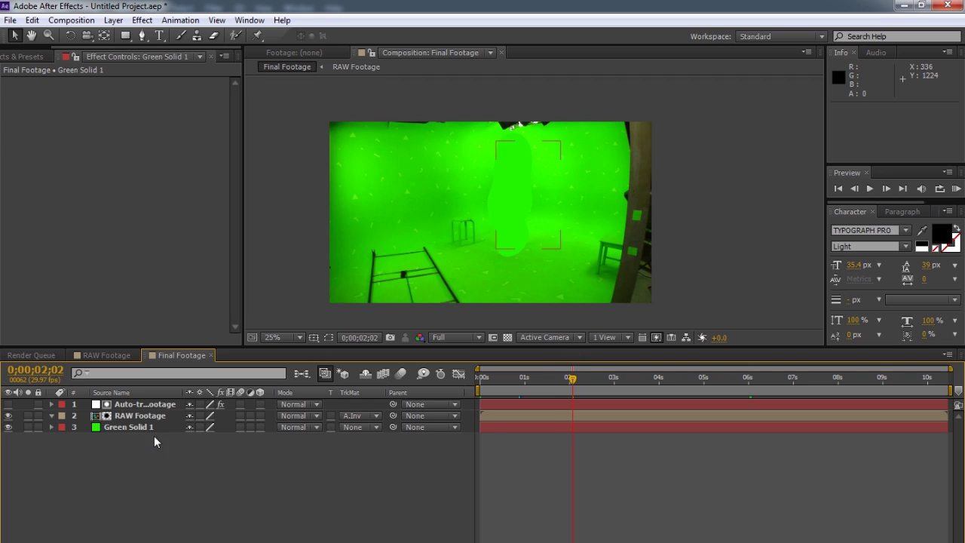
Step: Apply Fast Blur to the Auto-traced RAW Footage layer with Blurriness at 67.0
{"action": "left_click", "coordinate": [143, 404]}
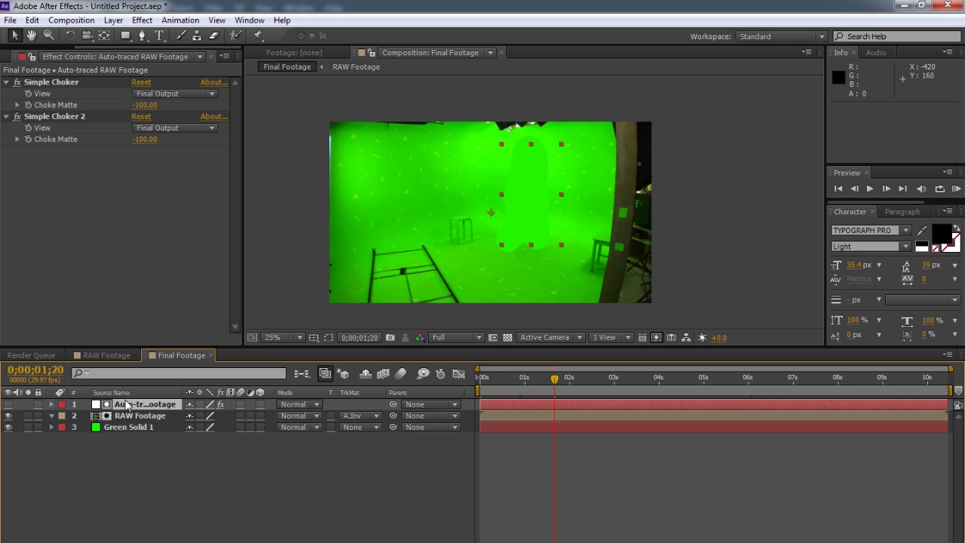
{"action": "right_click", "coordinate": [98, 195]}
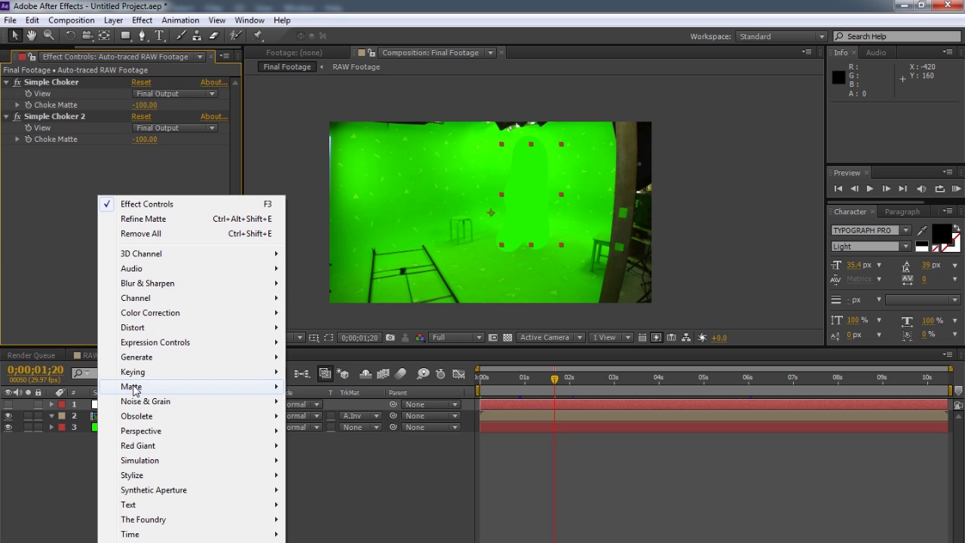
{"action": "mouse_move", "coordinate": [201, 287]}
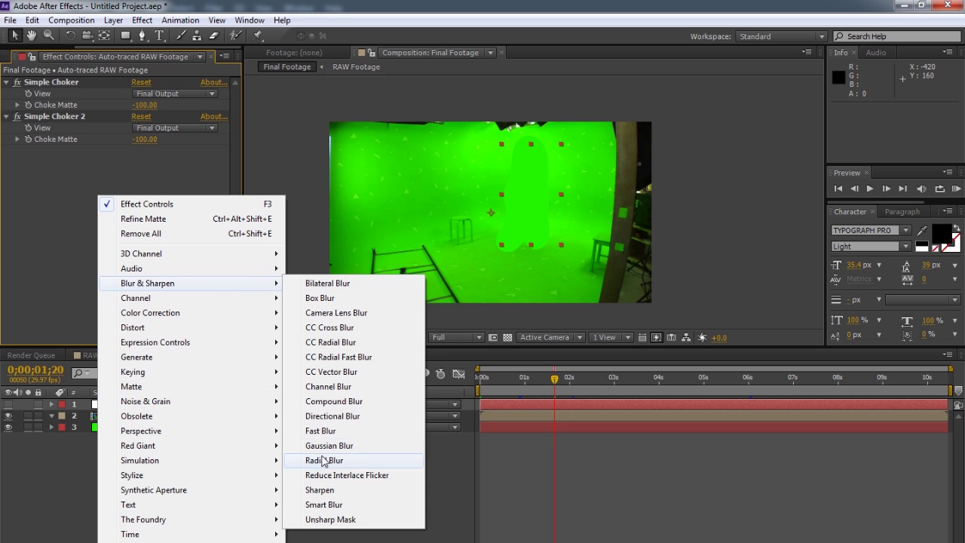
{"action": "left_click", "coordinate": [324, 431]}
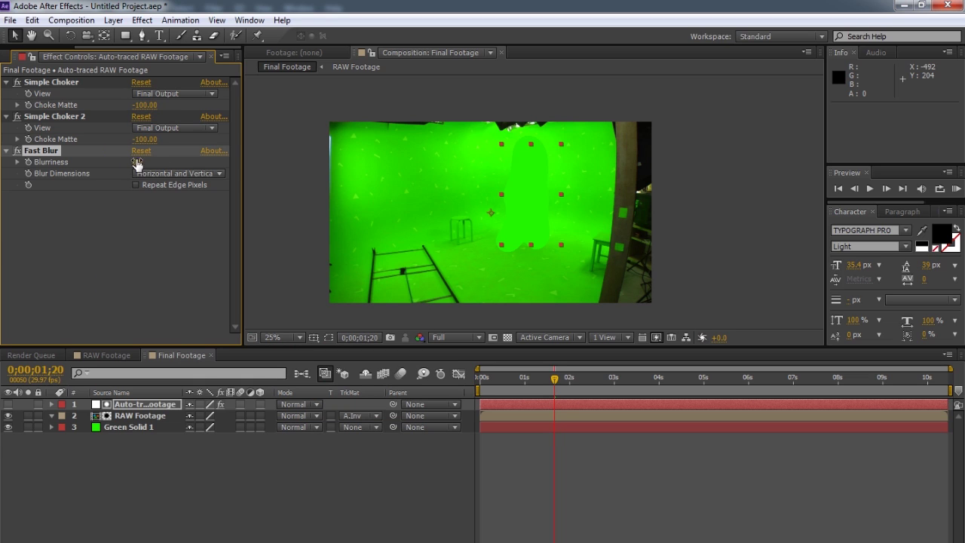
{"action": "left_click_drag", "start_coordinate": [136, 163], "coordinate": [184, 161]}
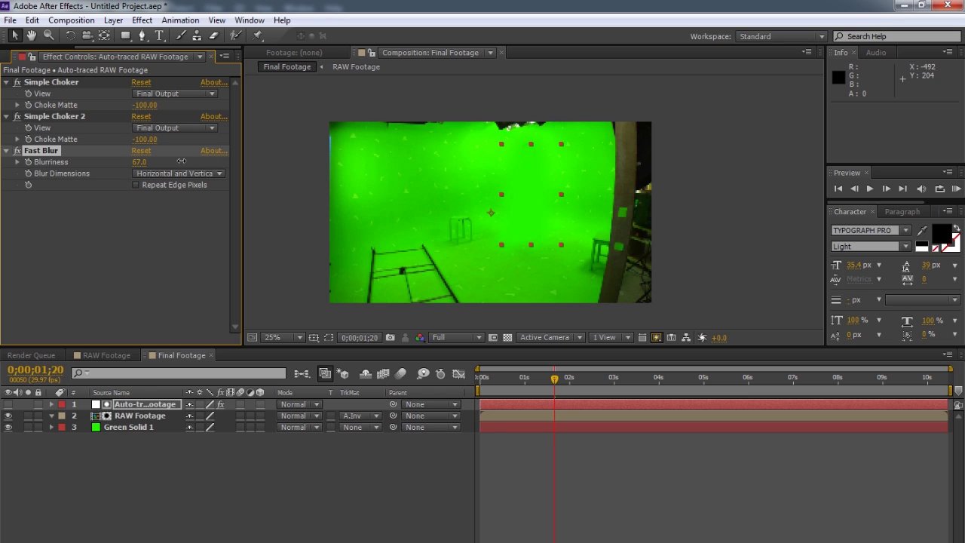
Step: Duplicate the Simple Choker 2 effect on the auto-traced layer, inspect the softened patch and return to the first frame
{"action": "left_click", "coordinate": [64, 116]}
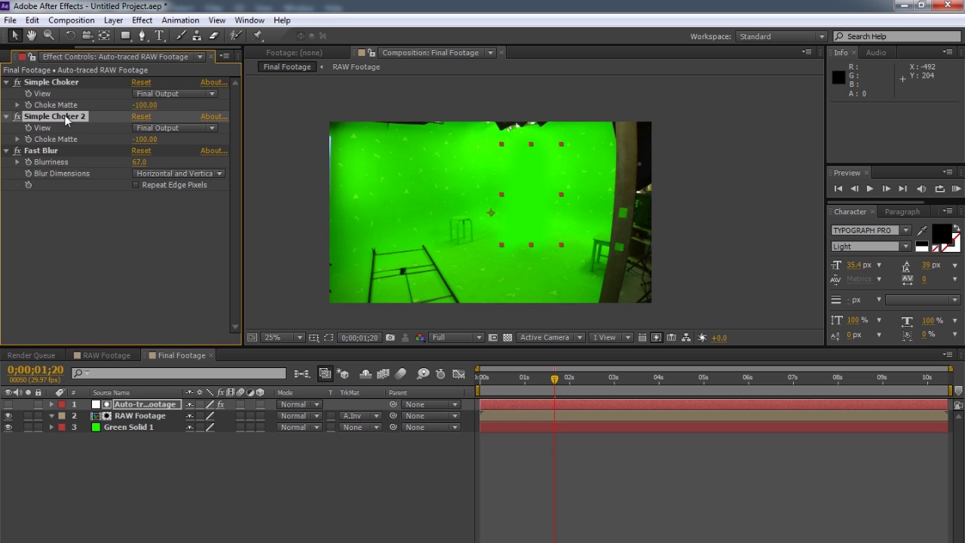
{"action": "key", "text": "ctrl+d"}
{"action": "left_click", "coordinate": [141, 279]}
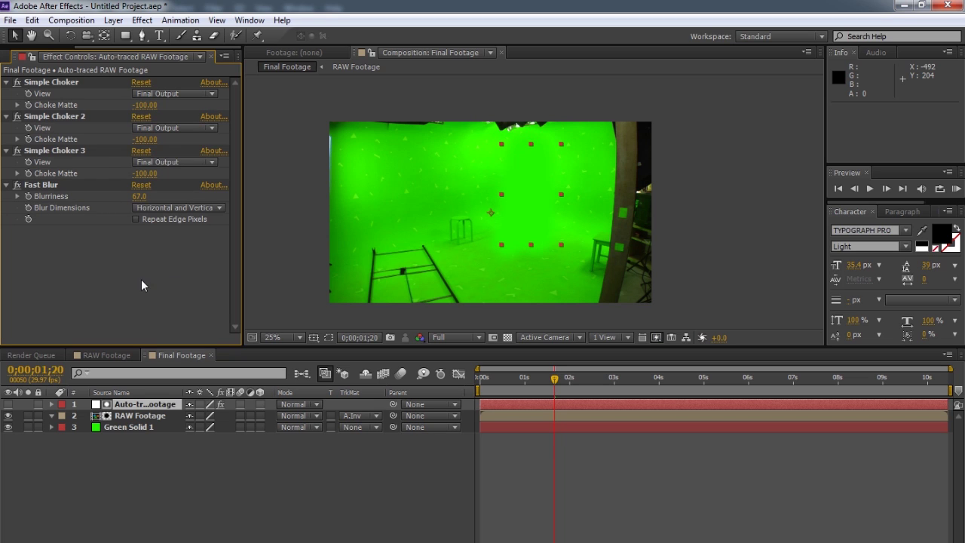
{"action": "scroll", "coordinate": [528, 261], "scroll_direction": "up", "scroll_amount": 2}
{"action": "scroll", "coordinate": [581, 160], "scroll_direction": "down", "scroll_amount": 2}
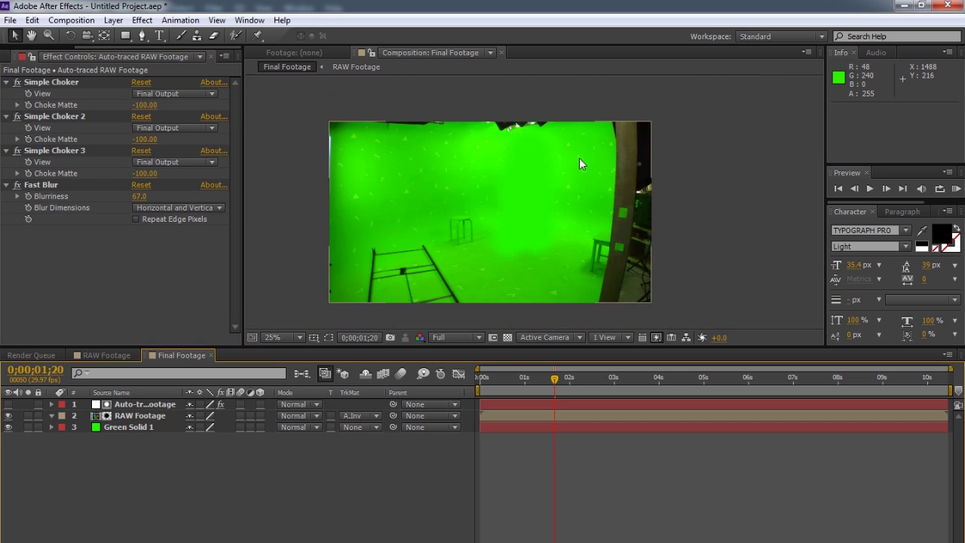
{"action": "left_click_drag", "start_coordinate": [549, 377], "coordinate": [365, 326]}
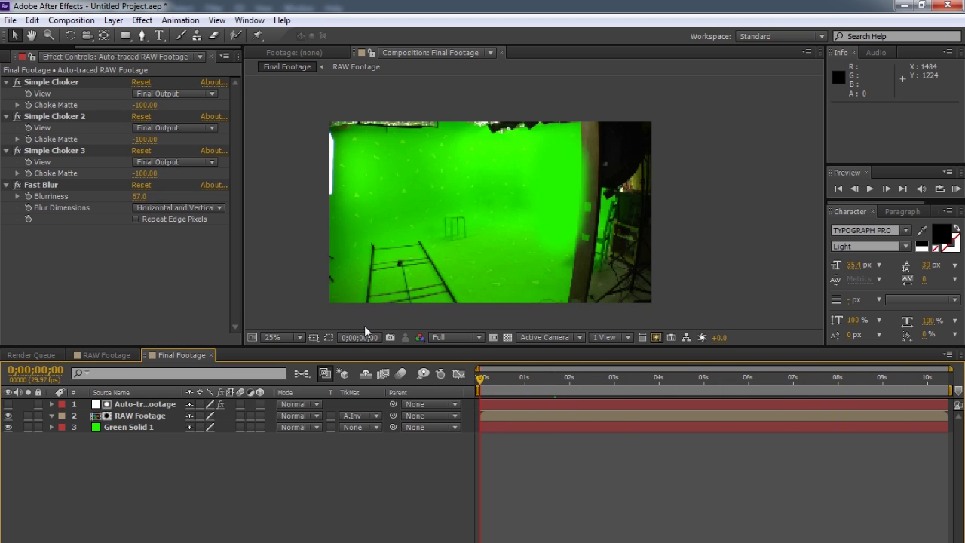
Step: Set Simple Choker 3's Choke Matte to -80.20 and check the patch at 0;00;03;11
{"action": "left_click", "coordinate": [141, 173]}
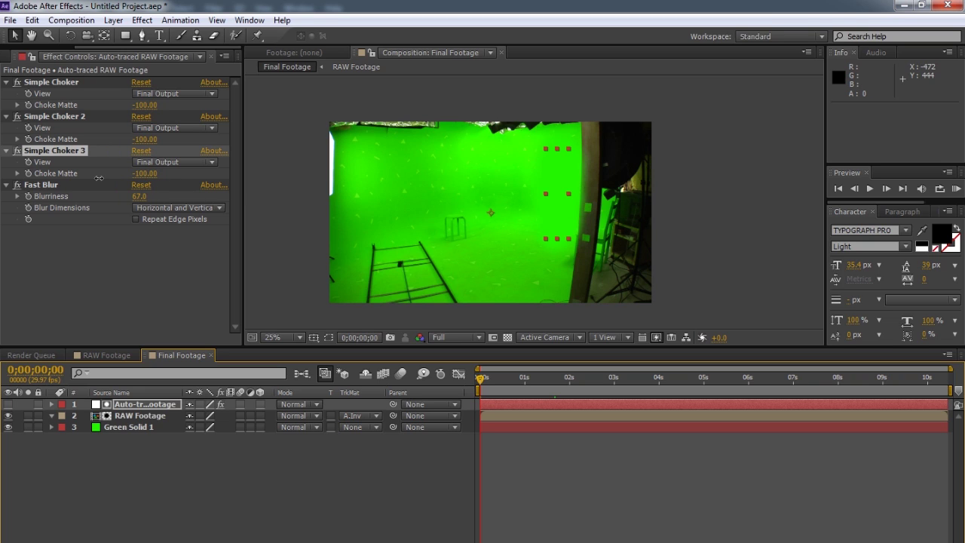
{"action": "mouse_move", "coordinate": [85, 174]}
{"action": "left_mouse_down"}
{"action": "mouse_move", "coordinate": [116, 173]}
{"action": "mouse_move", "coordinate": [70, 174]}
{"action": "left_mouse_up"}
{"action": "left_click_drag", "start_coordinate": [615, 378], "coordinate": [632, 378]}
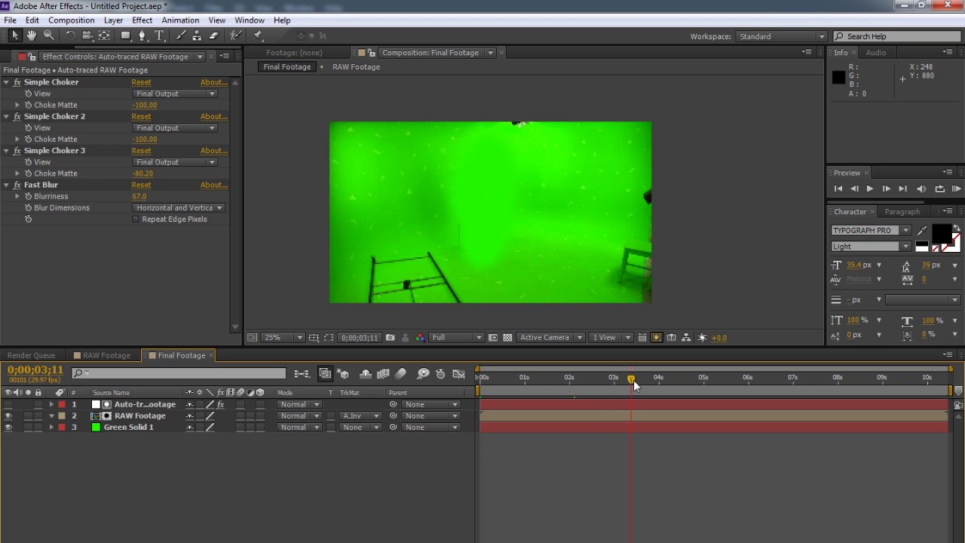
Step: Create a new composition from Final Footage and name it "Main Comp"
{"action": "left_click", "coordinate": [22, 56]}
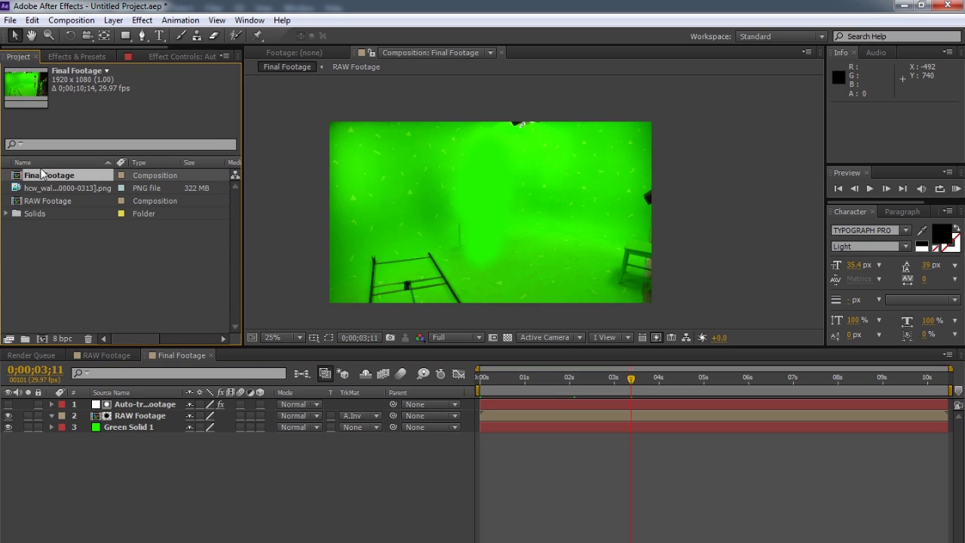
{"action": "left_click_drag", "start_coordinate": [21, 179], "coordinate": [42, 339]}
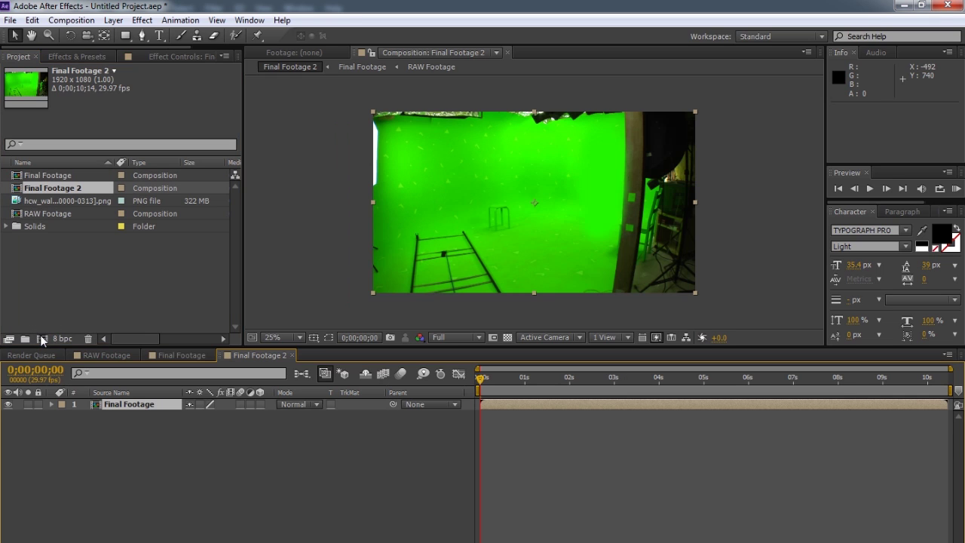
{"action": "right_click", "coordinate": [125, 478]}
{"action": "left_click", "coordinate": [202, 352]}
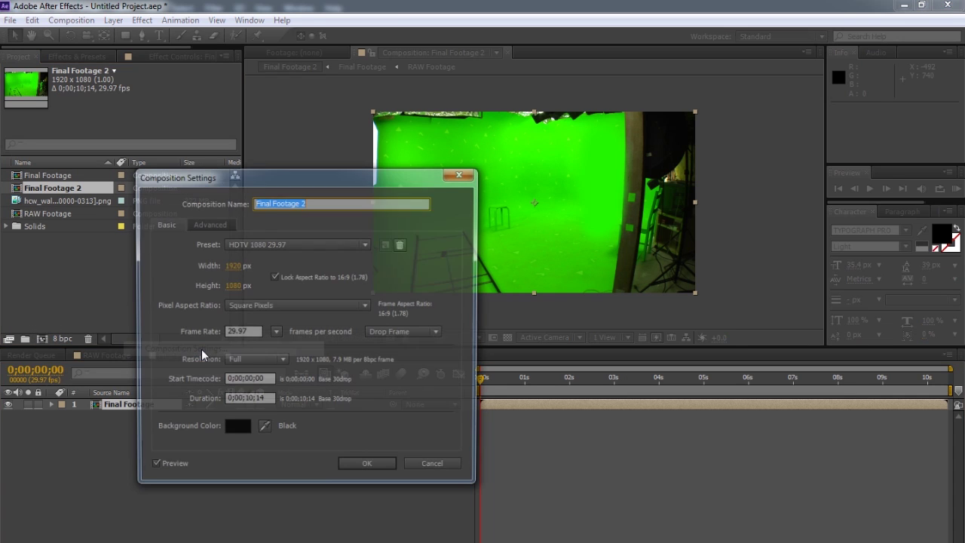
{"action": "type", "text": "Main Comp"}
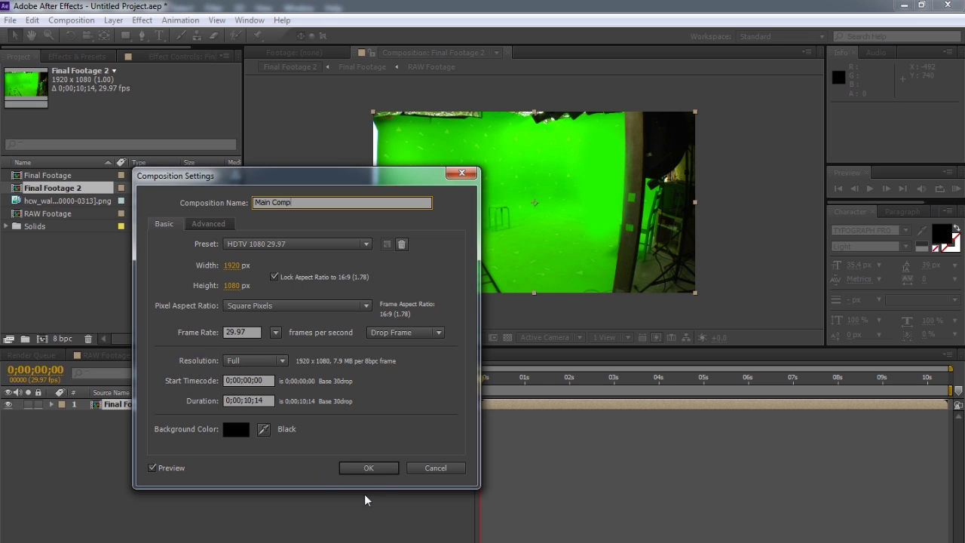
{"action": "left_click", "coordinate": [368, 467]}
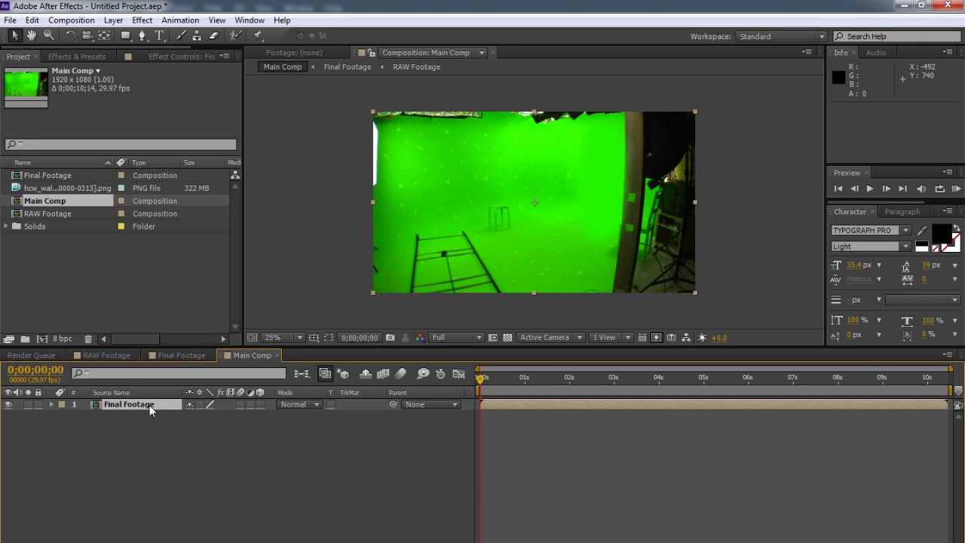
Step: Run Track Camera on the Final Footage layer and set Track Point Size to 224.0% at 0;00;05;07
{"action": "right_click", "coordinate": [126, 403]}
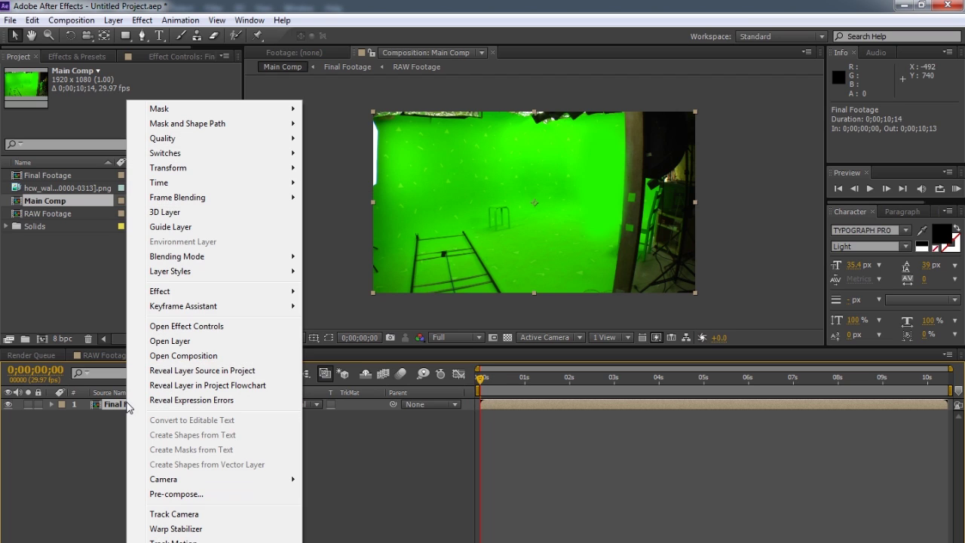
{"action": "left_click", "coordinate": [186, 518]}
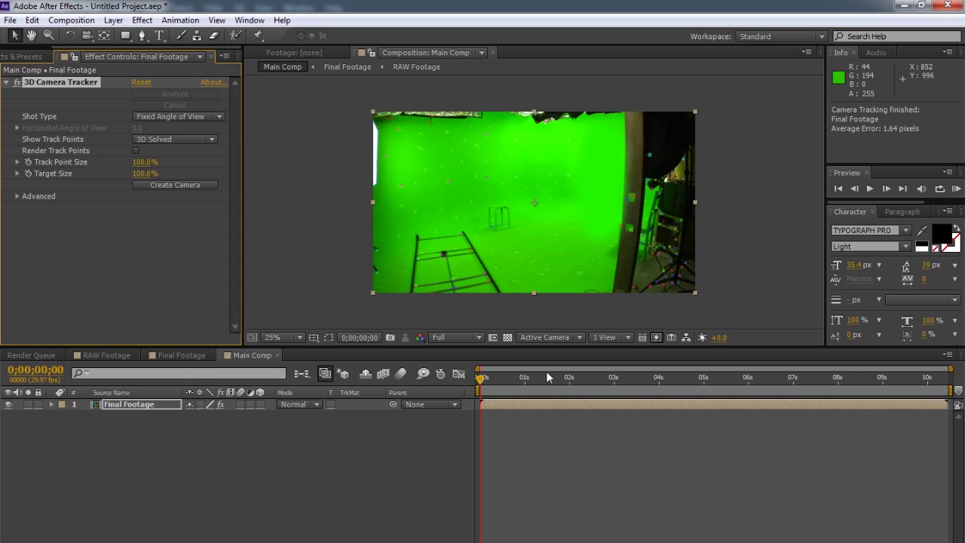
{"action": "left_click_drag", "start_coordinate": [478, 384], "coordinate": [714, 381]}
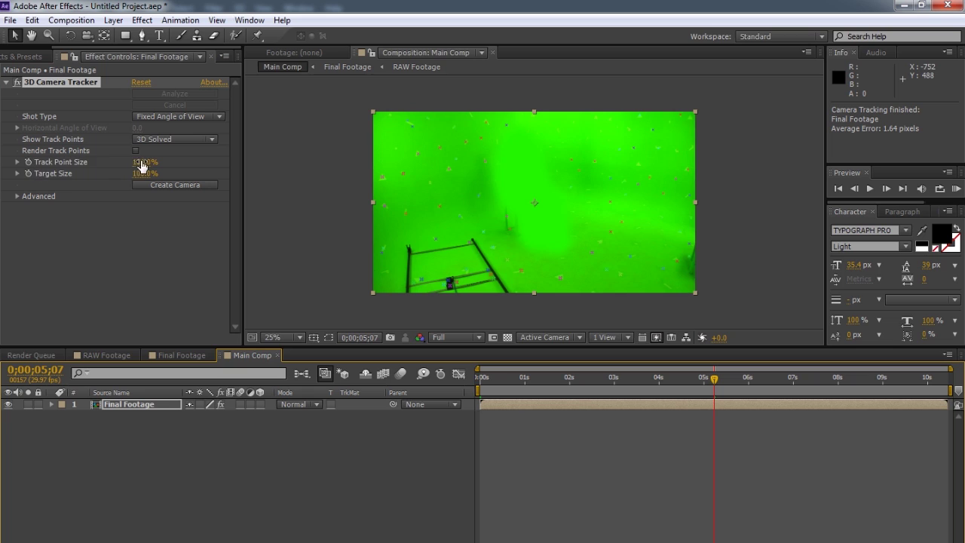
{"action": "left_click_drag", "start_coordinate": [136, 166], "coordinate": [215, 159]}
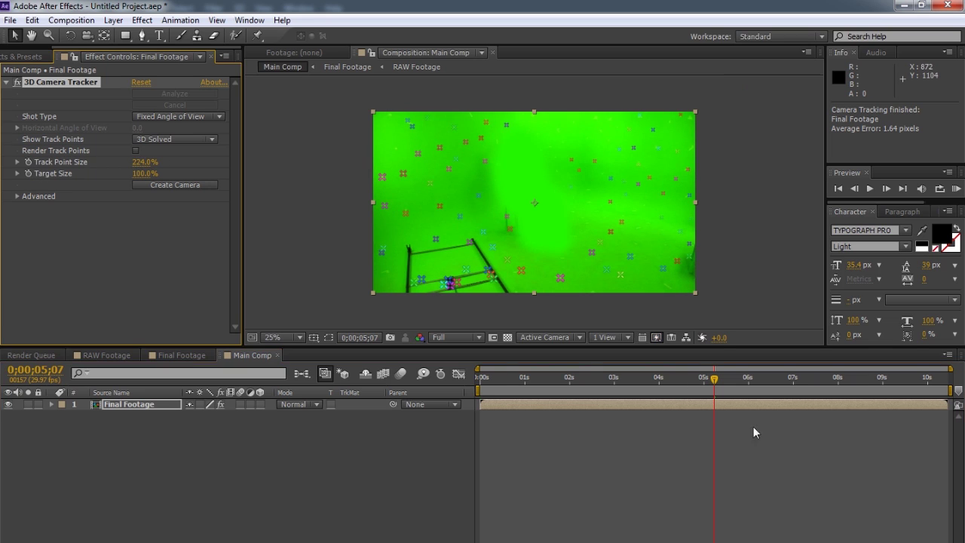
Step: At 0;00;01;21, create a null and camera from the floor track point beside the small stool
{"action": "mouse_move", "coordinate": [713, 379]}
{"action": "left_mouse_down"}
{"action": "mouse_move", "coordinate": [523, 378]}
{"action": "mouse_move", "coordinate": [695, 381]}
{"action": "left_mouse_up"}
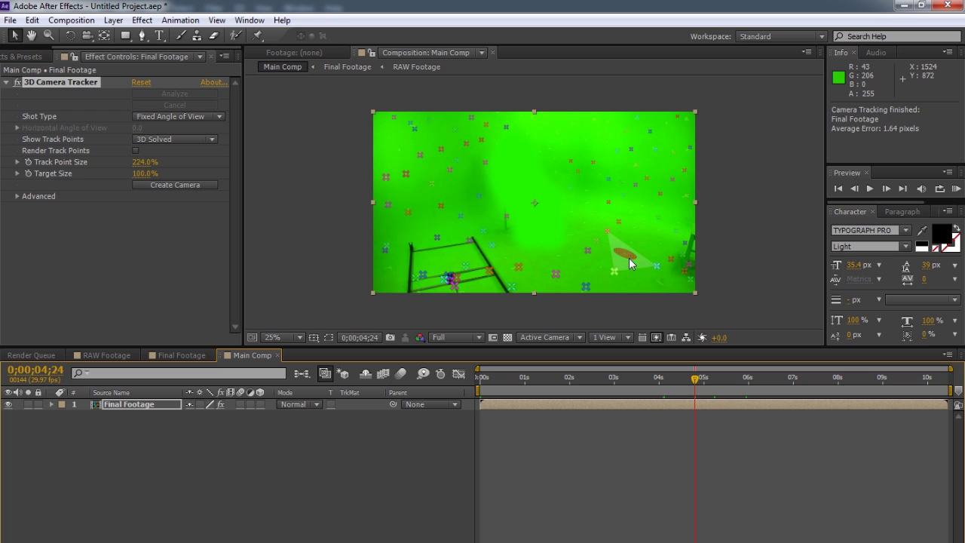
{"action": "left_click_drag", "start_coordinate": [694, 380], "coordinate": [556, 386]}
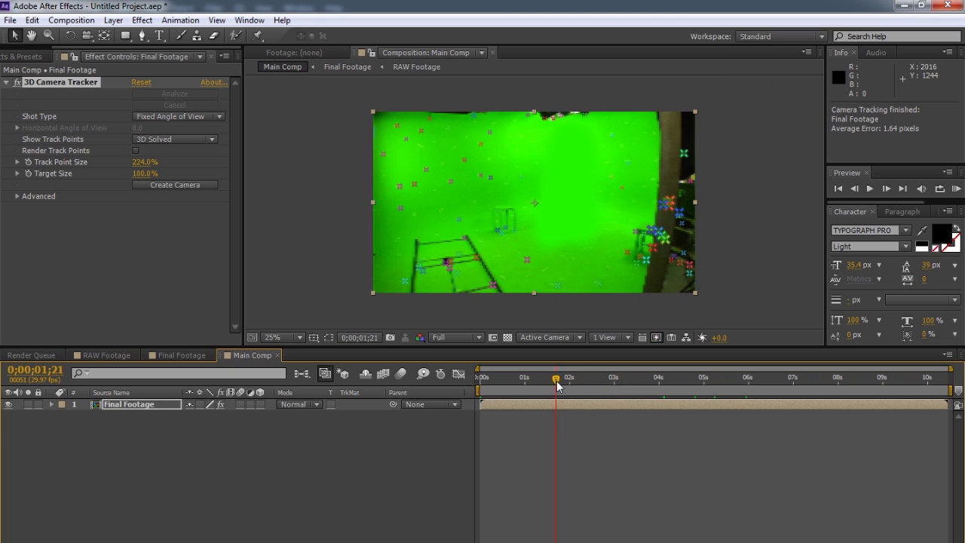
{"action": "right_click", "coordinate": [513, 231]}
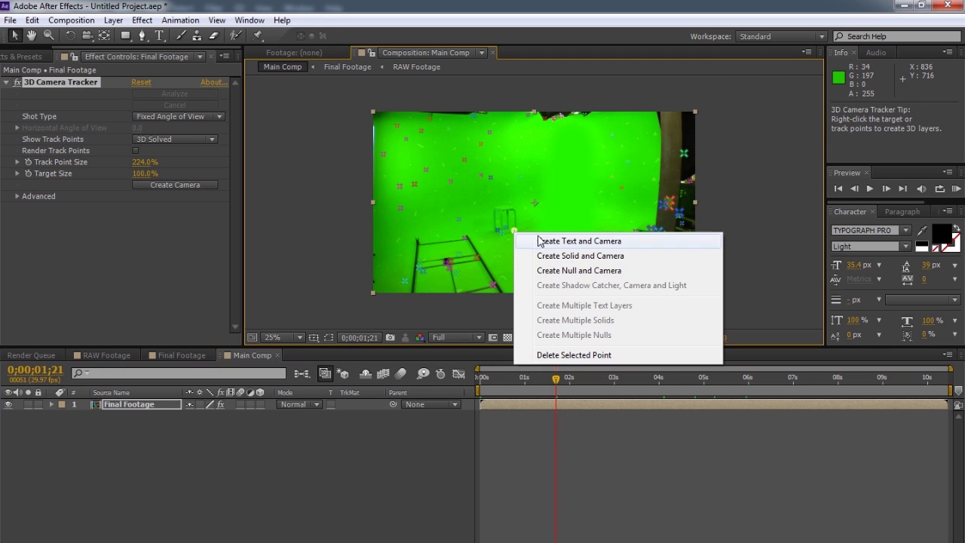
{"action": "left_click", "coordinate": [608, 271]}
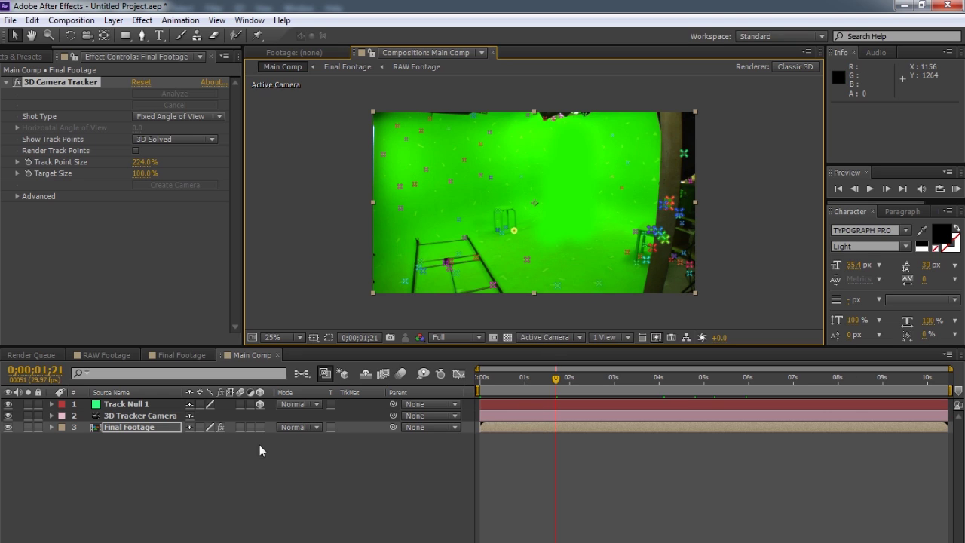
Step: Reveal the 3D Tracker Camera's keyframed properties and inspect the null's tracking up close at 0;00;03;27
{"action": "left_click", "coordinate": [111, 417]}
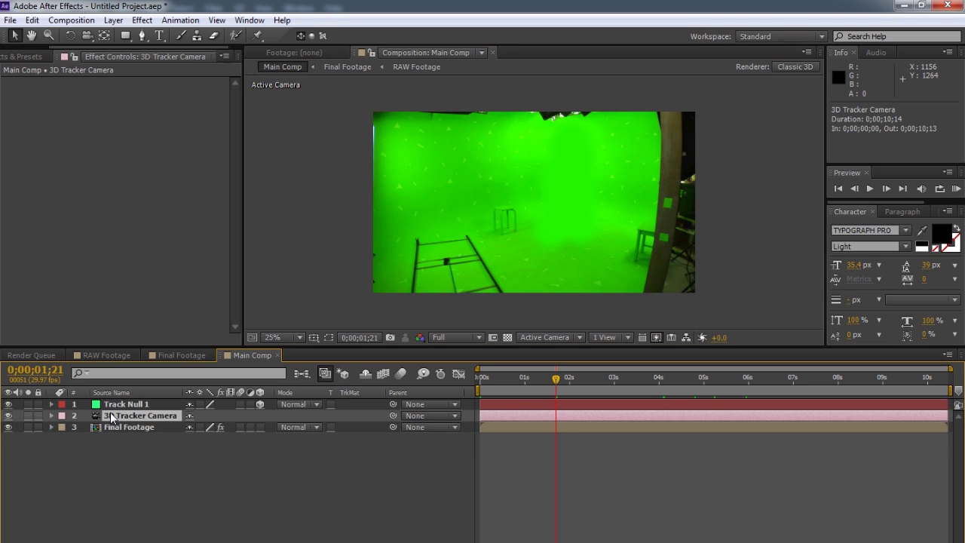
{"action": "key", "text": "u"}
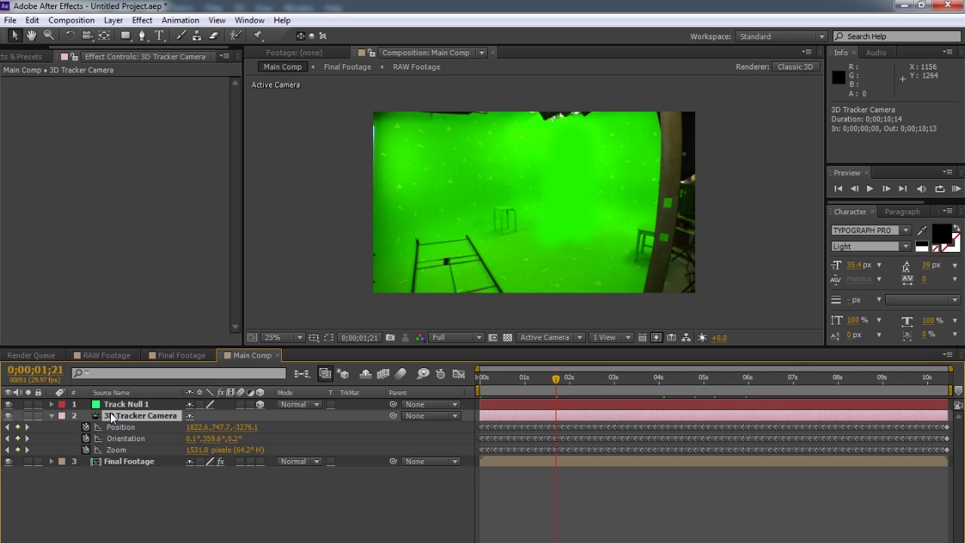
{"action": "left_click_drag", "start_coordinate": [557, 384], "coordinate": [700, 381]}
{"action": "left_click_drag", "start_coordinate": [630, 380], "coordinate": [654, 381]}
{"action": "key", "text": "period"}
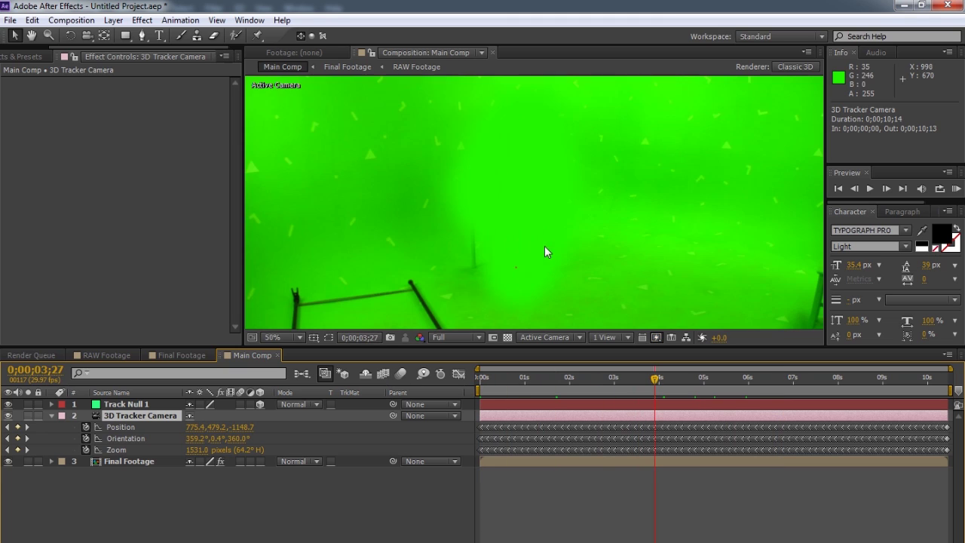
Step: Rename the Track Null 1 layer as "center"
{"action": "left_click", "coordinate": [140, 406]}
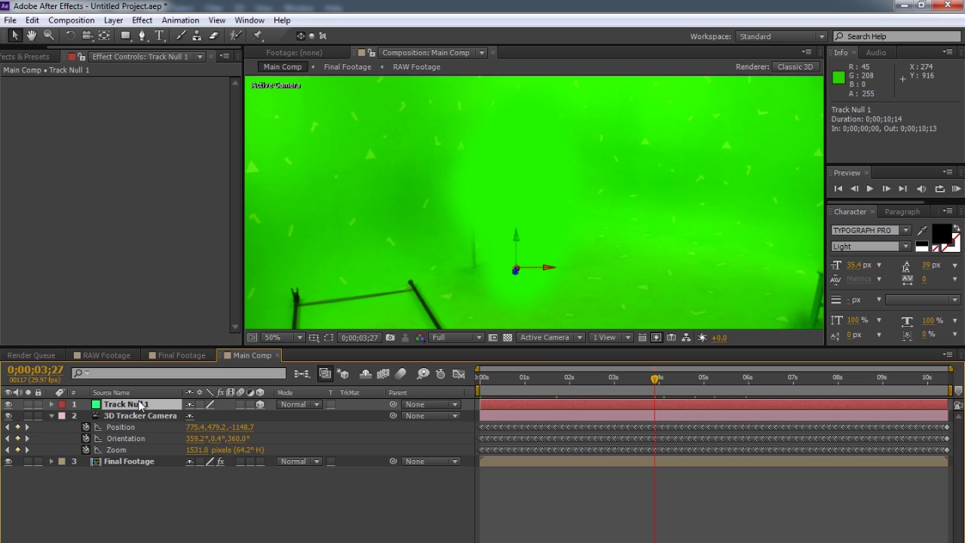
{"action": "key", "text": "Return"}
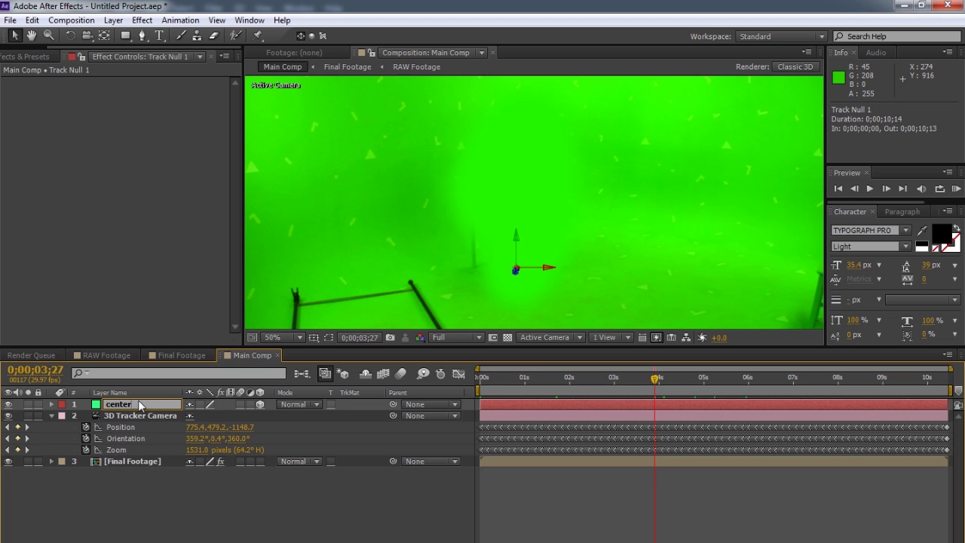
{"action": "key", "text": "Return"}
Step: At 0;00;02;10, create a null from the Final Footage layer's tracked floor point nearest the camera, in front of the removed woman
{"action": "scroll", "coordinate": [545, 233], "scroll_direction": "down", "scroll_amount": 2}
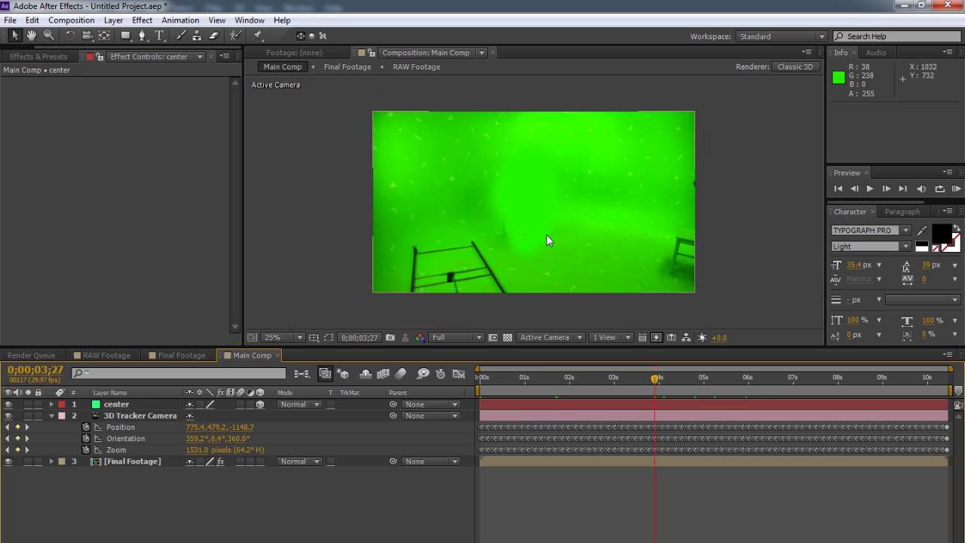
{"action": "left_click_drag", "start_coordinate": [656, 381], "coordinate": [584, 379]}
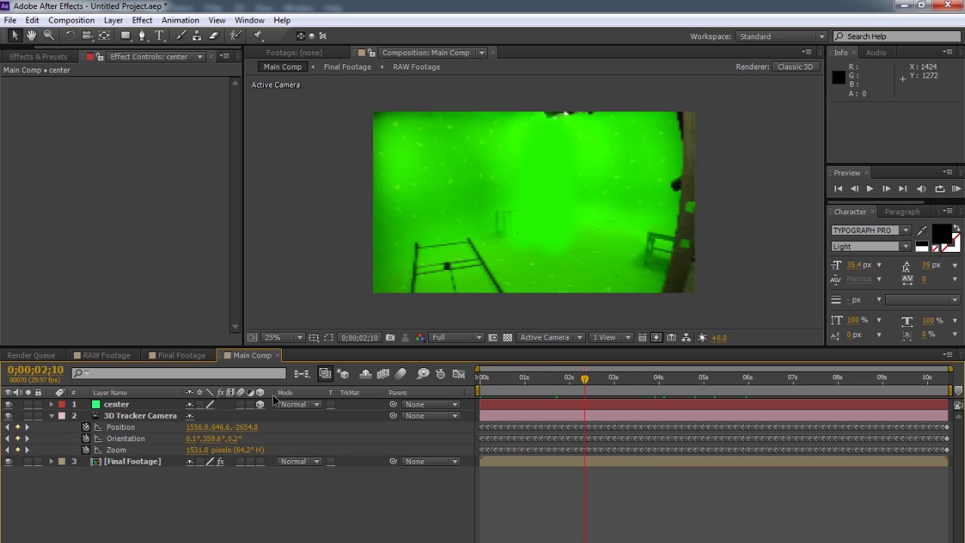
{"action": "left_click", "coordinate": [129, 461]}
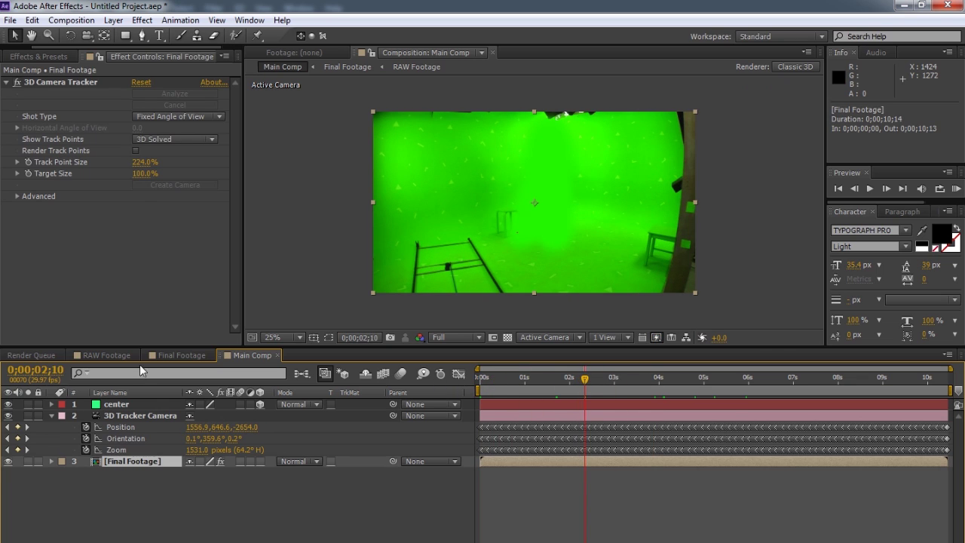
{"action": "left_click", "coordinate": [62, 80]}
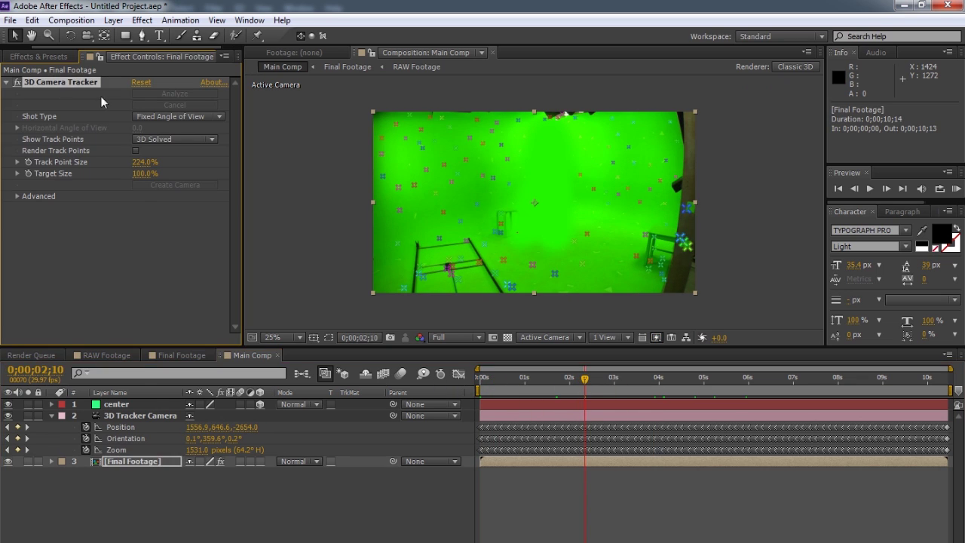
{"action": "right_click", "coordinate": [554, 273]}
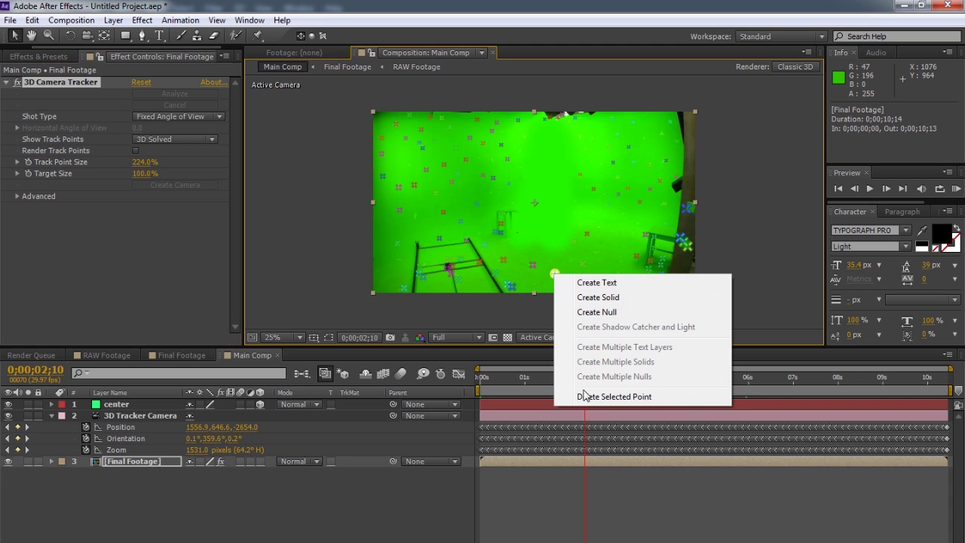
{"action": "left_click", "coordinate": [608, 312]}
Step: At 0;00;06;14, create another null from the track point far back on the floor, on the right half of the footage
{"action": "left_click_drag", "start_coordinate": [589, 377], "coordinate": [769, 384]}
{"action": "right_click", "coordinate": [620, 222]}
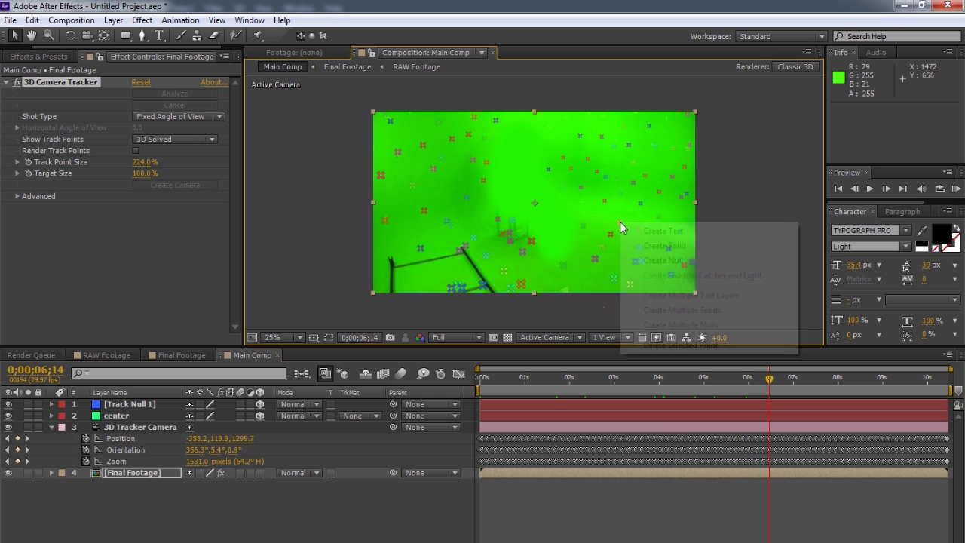
{"action": "left_click", "coordinate": [684, 261]}
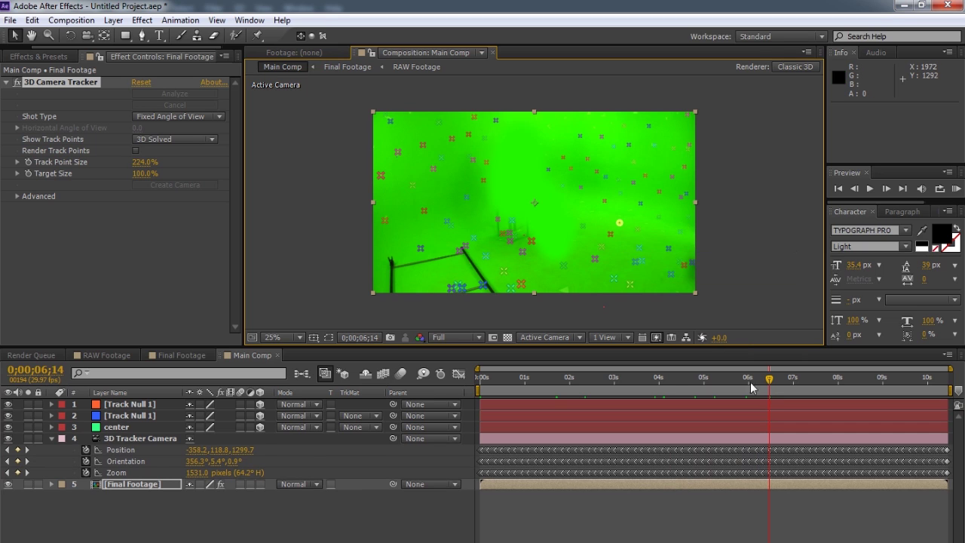
Step: Return to 0;00;02;12 and check where each of the two new track nulls sits on the floor
{"action": "left_click_drag", "start_coordinate": [769, 385], "coordinate": [588, 381]}
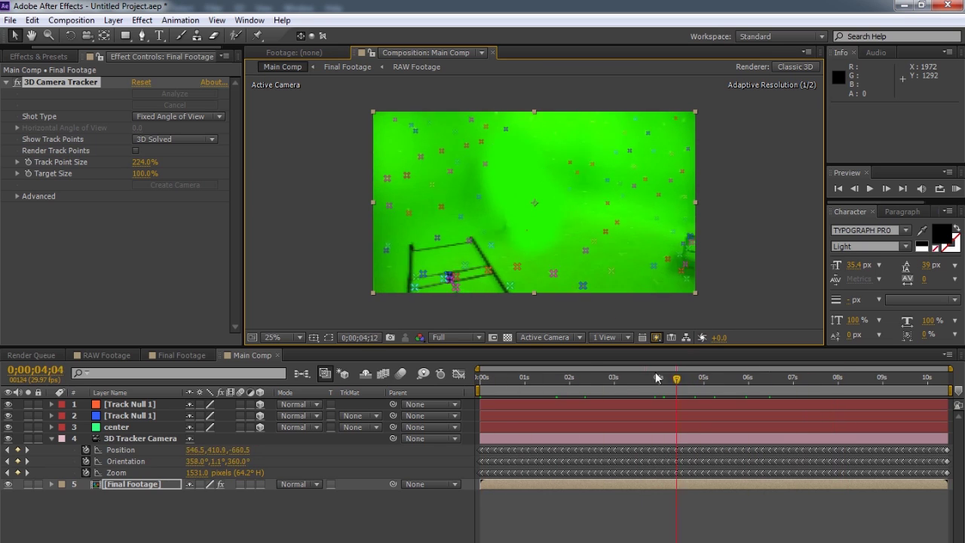
{"action": "left_click", "coordinate": [253, 532]}
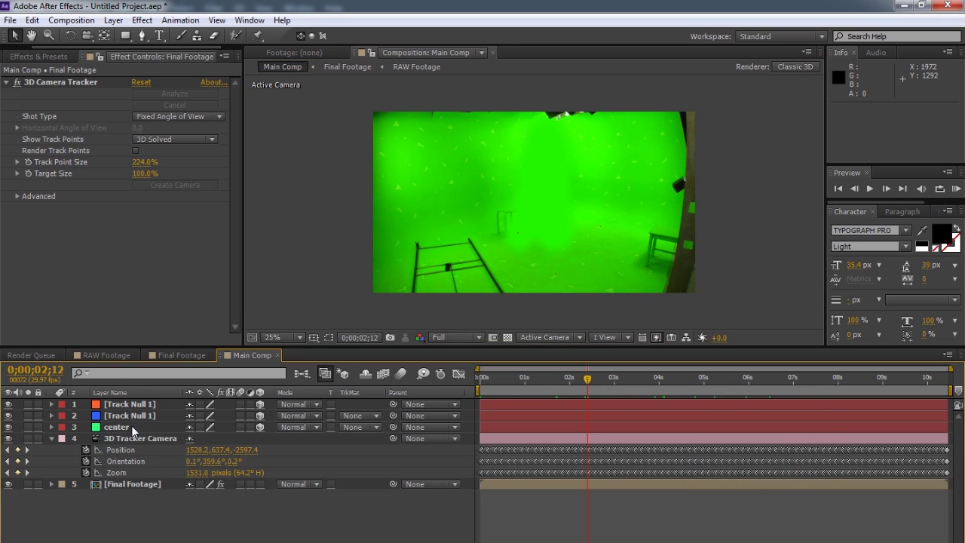
{"action": "left_click", "coordinate": [135, 404]}
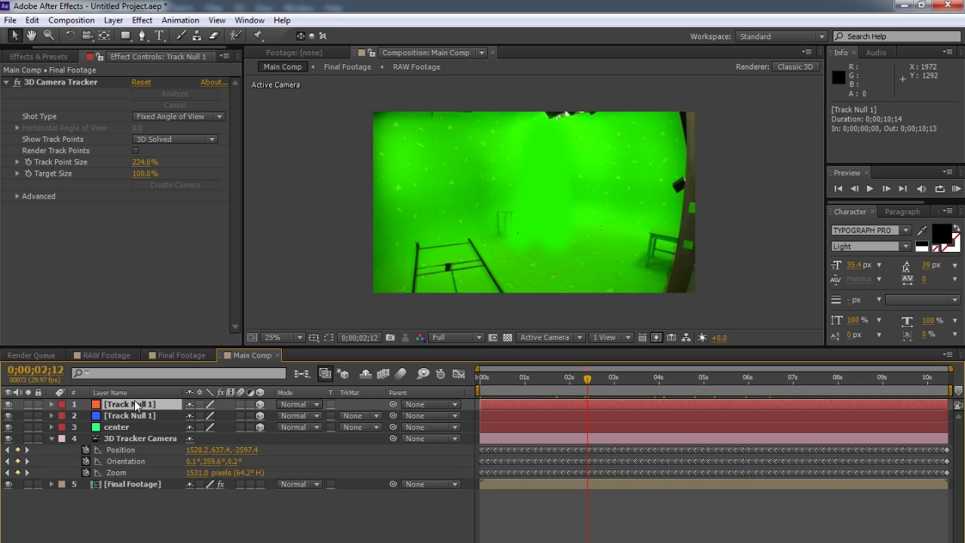
{"action": "left_click", "coordinate": [134, 417]}
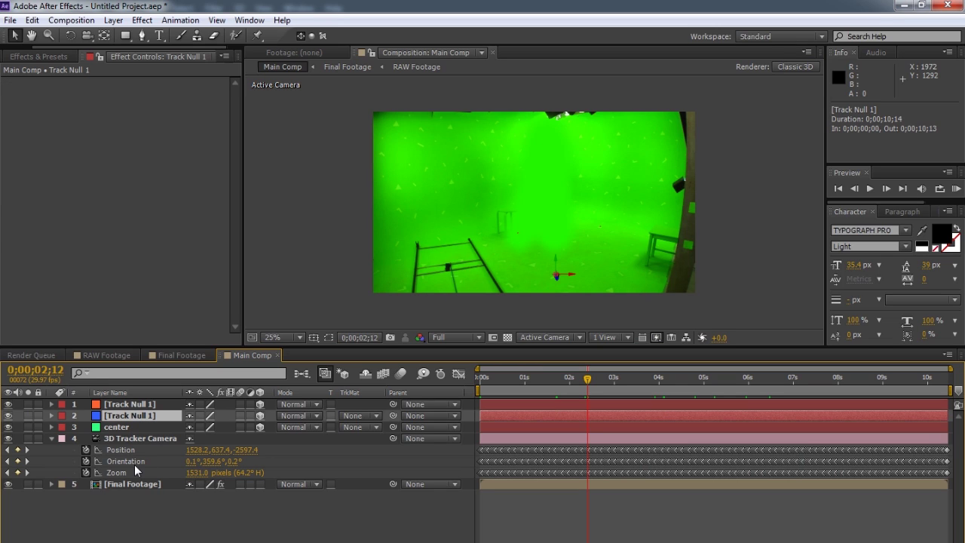
{"action": "left_click", "coordinate": [115, 406]}
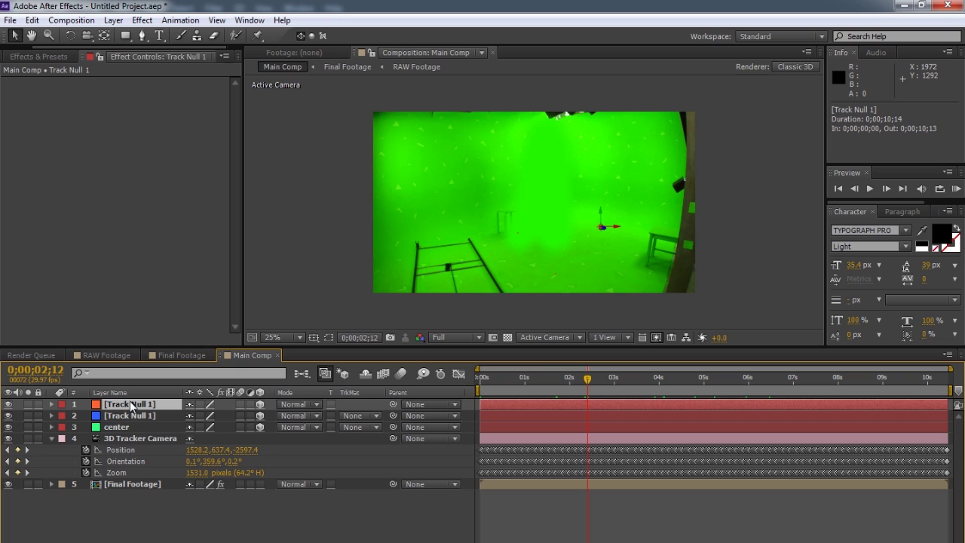
Step: Select both track nulls, the center null and the 3D Tracker Camera, and switch the composition to the Top view
{"action": "left_click", "coordinate": [143, 438], "text": "shift"}
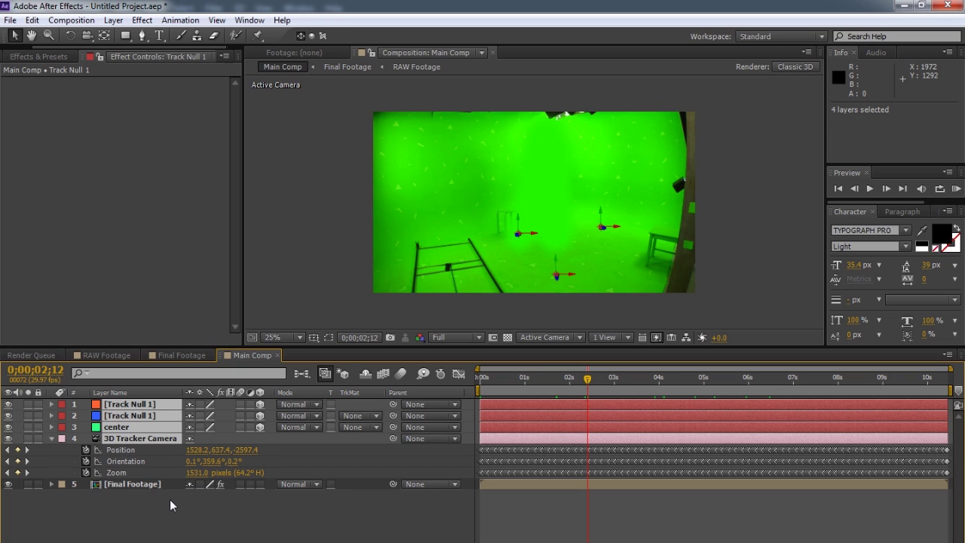
{"action": "left_click", "coordinate": [391, 337]}
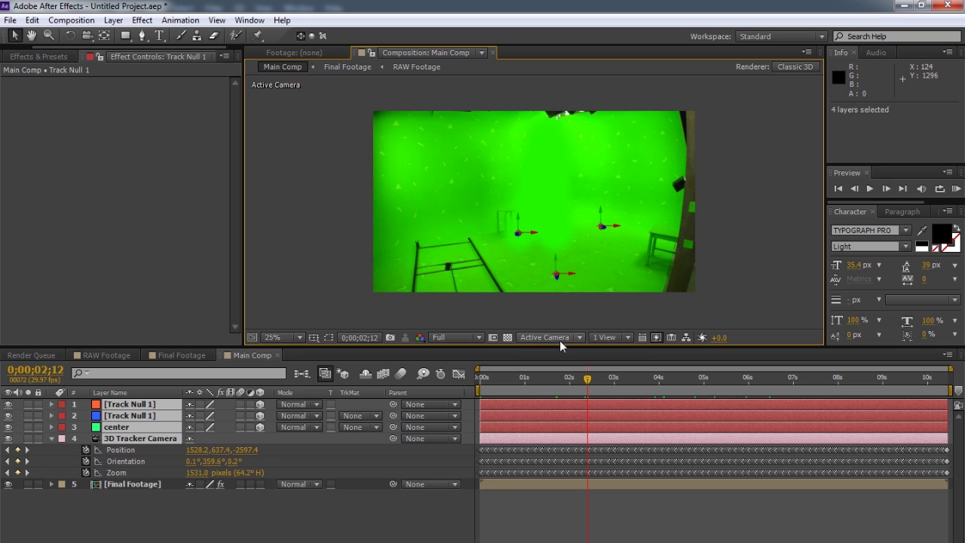
{"action": "left_click", "coordinate": [546, 338]}
{"action": "left_click", "coordinate": [543, 422]}
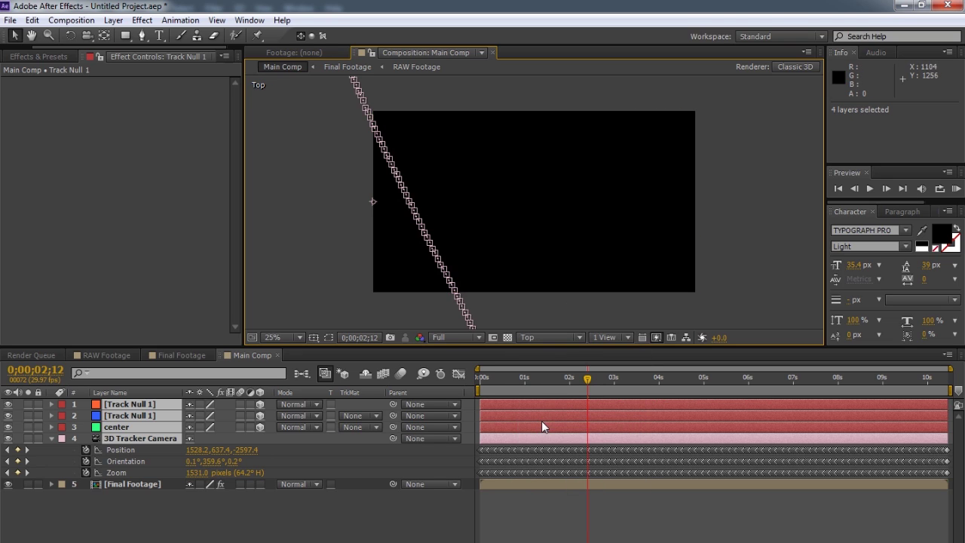
Step: Examine how the three nulls lie relative to the tracked camera's path from above
{"action": "scroll", "coordinate": [491, 221], "scroll_direction": "down", "scroll_amount": 5}
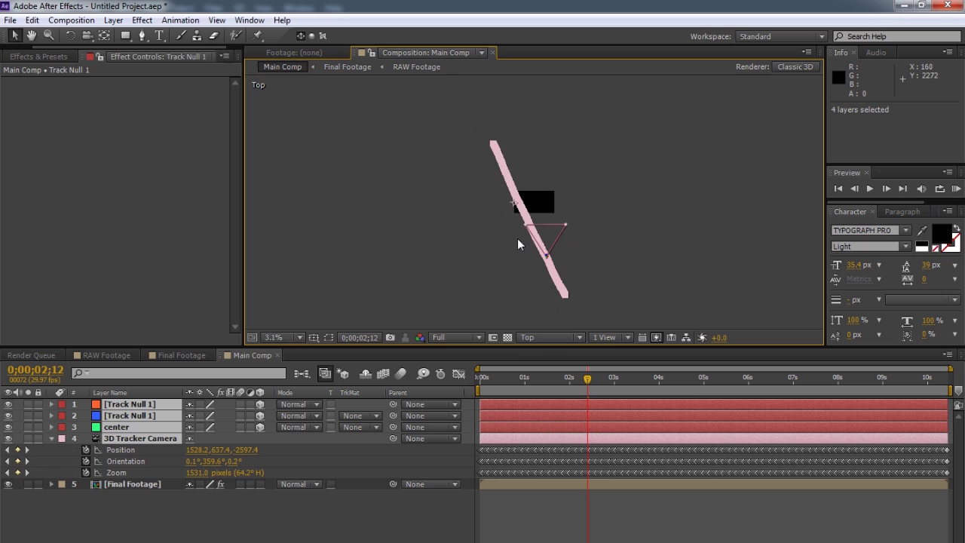
{"action": "key", "text": "h"}
{"action": "left_click_drag", "start_coordinate": [528, 140], "coordinate": [533, 260]}
{"action": "key", "text": "v"}
{"action": "key", "text": "h"}
{"action": "left_click_drag", "start_coordinate": [618, 181], "coordinate": [618, 132]}
{"action": "scroll", "coordinate": [578, 254], "scroll_direction": "down", "scroll_amount": 3}
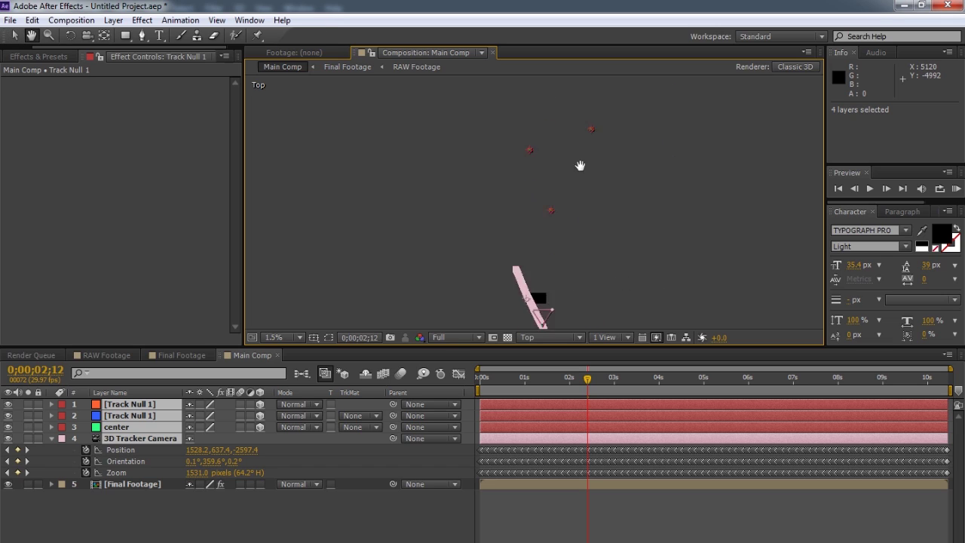
{"action": "left_click_drag", "start_coordinate": [550, 162], "coordinate": [551, 176]}
{"action": "key", "text": "v"}
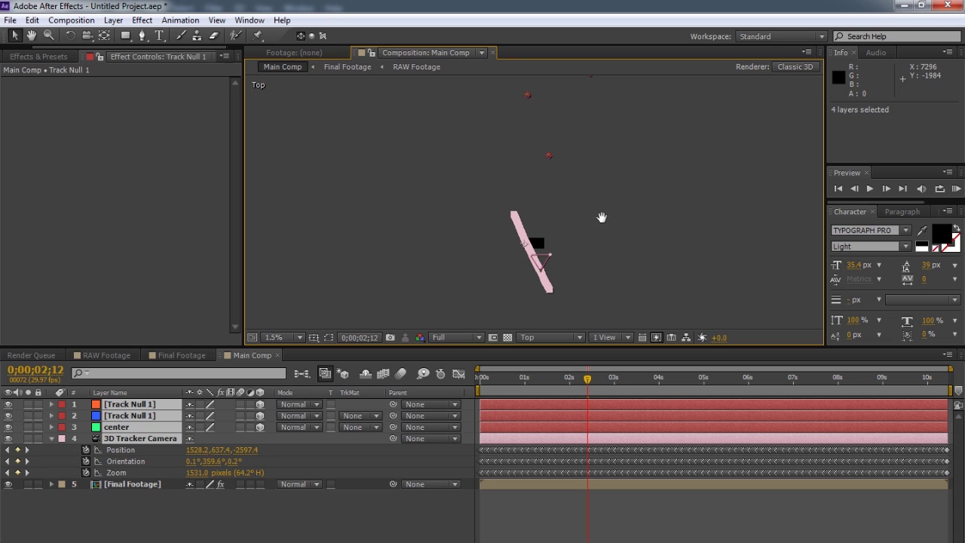
{"action": "left_click_drag", "start_coordinate": [580, 227], "coordinate": [577, 242]}
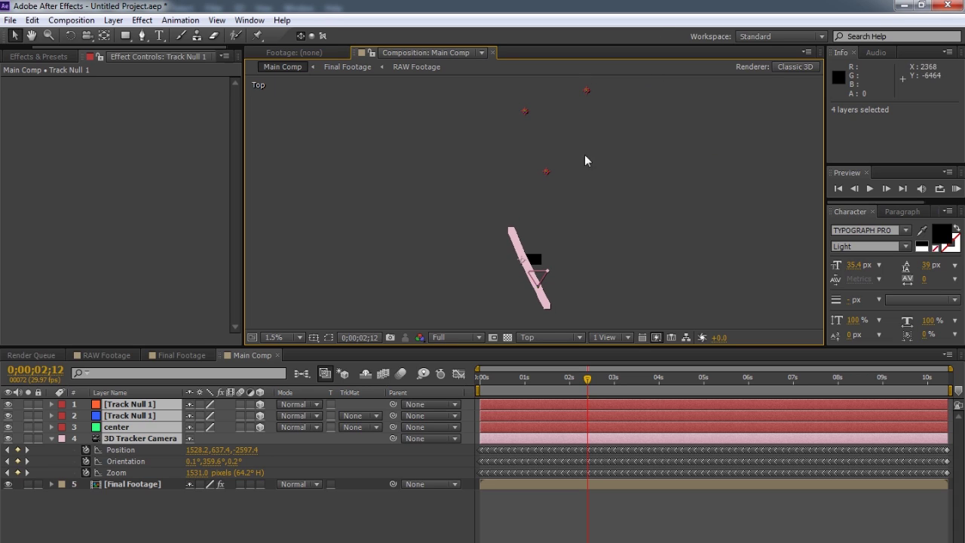
Step: Compare the camera path and the nulls' spread with the size of the composition frame in the Top view
{"action": "scroll", "coordinate": [534, 260], "scroll_direction": "up", "scroll_amount": 1}
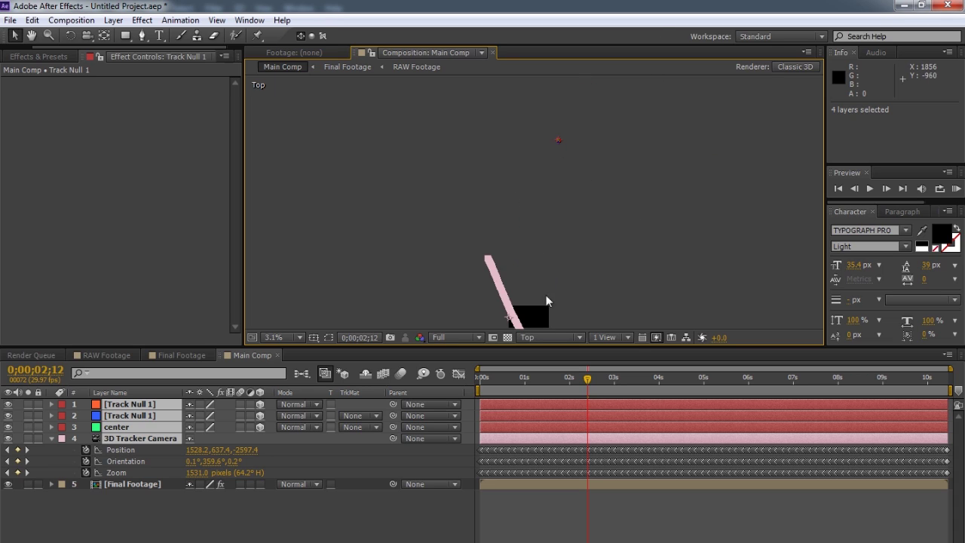
{"action": "left_click_drag", "start_coordinate": [568, 289], "coordinate": [459, 313]}
{"action": "scroll", "coordinate": [556, 181], "scroll_direction": "up", "scroll_amount": 1}
{"action": "scroll", "coordinate": [556, 185], "scroll_direction": "up", "scroll_amount": 1}
{"action": "key", "text": "v"}
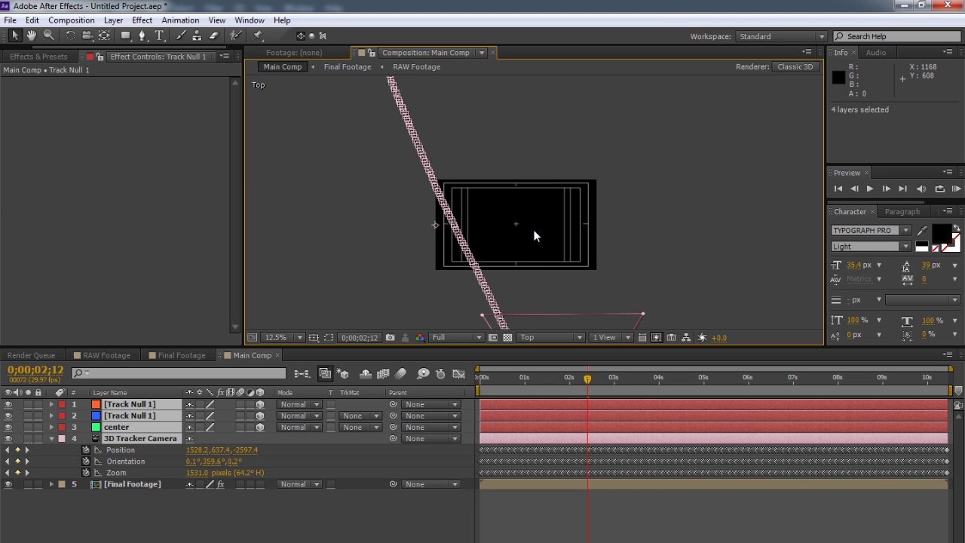
{"action": "scroll", "coordinate": [523, 233], "scroll_direction": "up", "scroll_amount": 1}
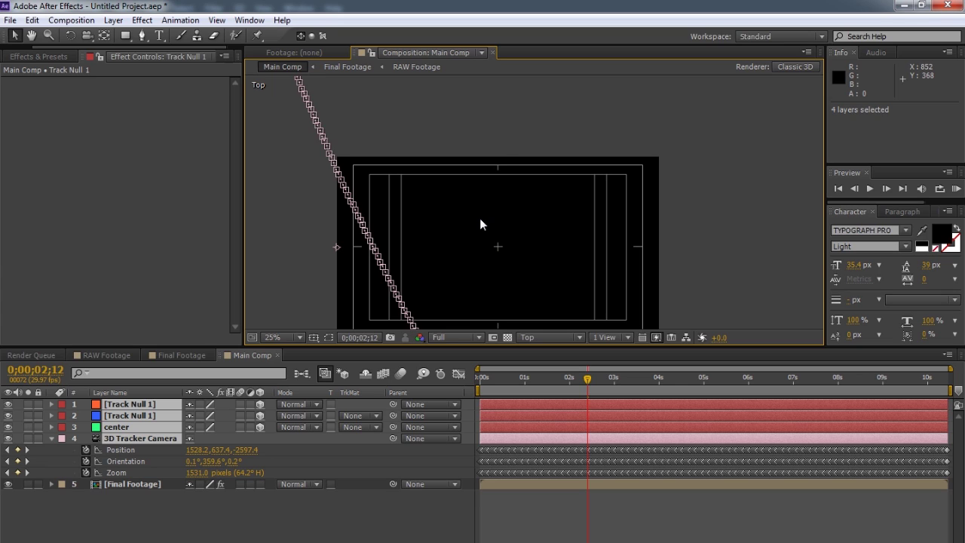
{"action": "scroll", "coordinate": [501, 220], "scroll_direction": "down", "scroll_amount": 4}
{"action": "left_click_drag", "start_coordinate": [511, 242], "coordinate": [510, 248]}
{"action": "key", "text": "space"}
{"action": "left_click_drag", "start_coordinate": [579, 149], "coordinate": [556, 220]}
Step: Add a new null object to Main Comp and make it a 3D layer
{"action": "right_click", "coordinate": [207, 529]}
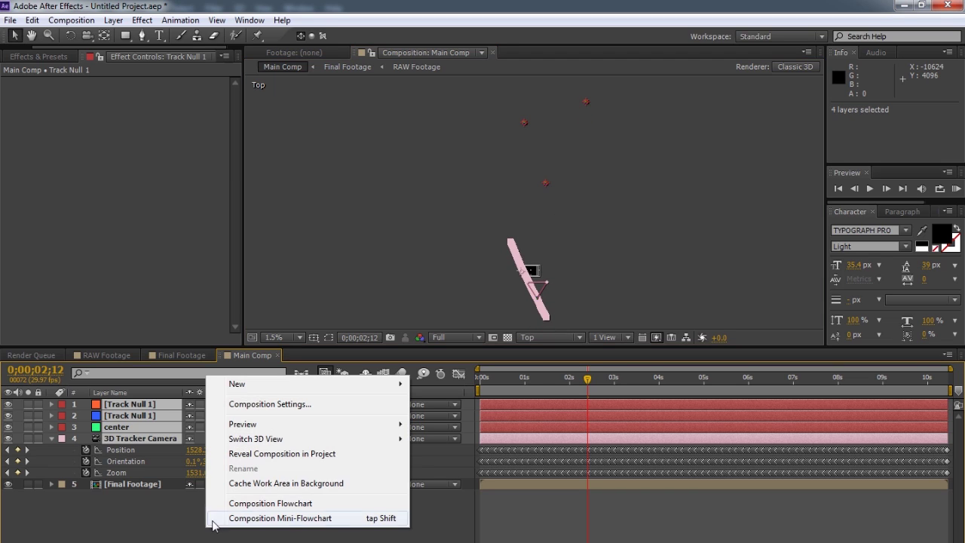
{"action": "mouse_move", "coordinate": [239, 385]}
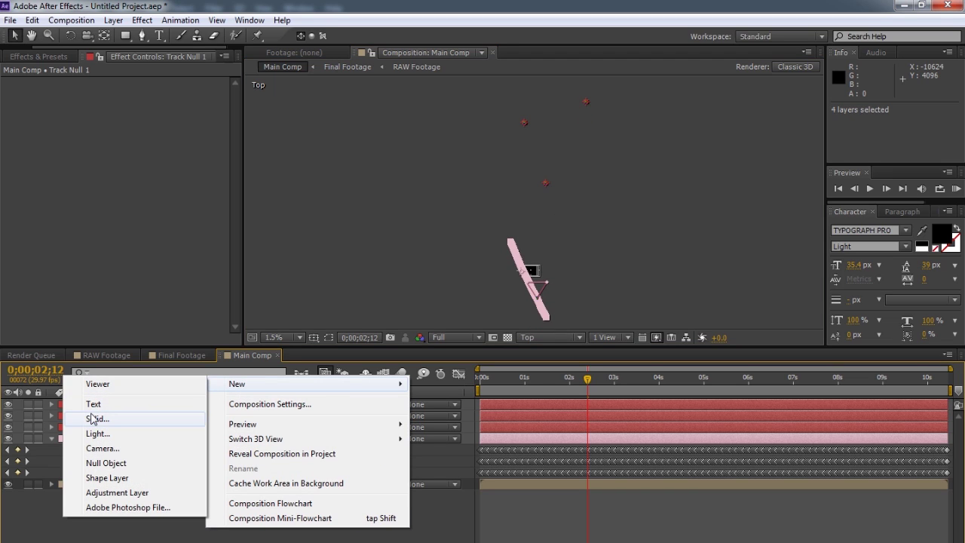
{"action": "left_click", "coordinate": [105, 463]}
{"action": "left_click", "coordinate": [260, 405]}
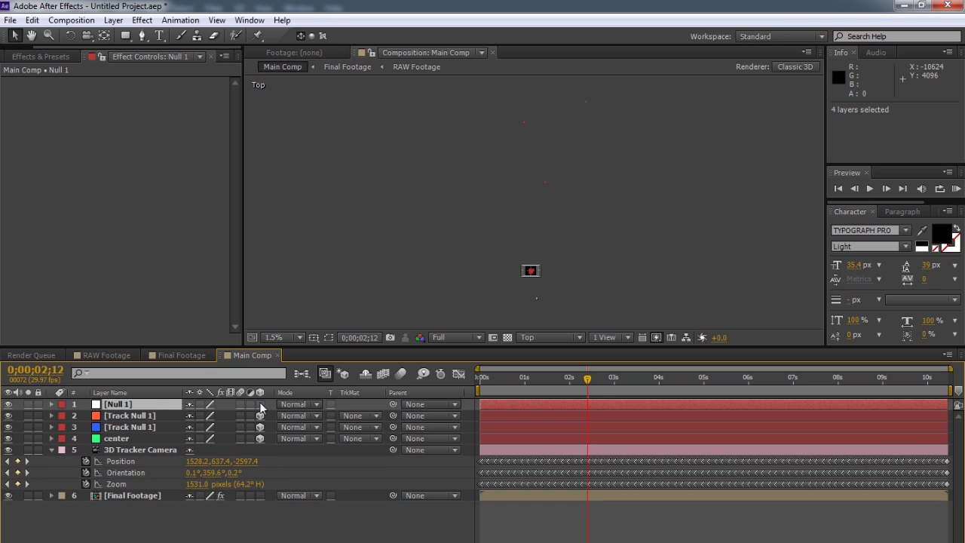
Step: Parent both track nulls, the center null and the 3D Tracker Camera to Null 1
{"action": "left_click", "coordinate": [137, 416]}
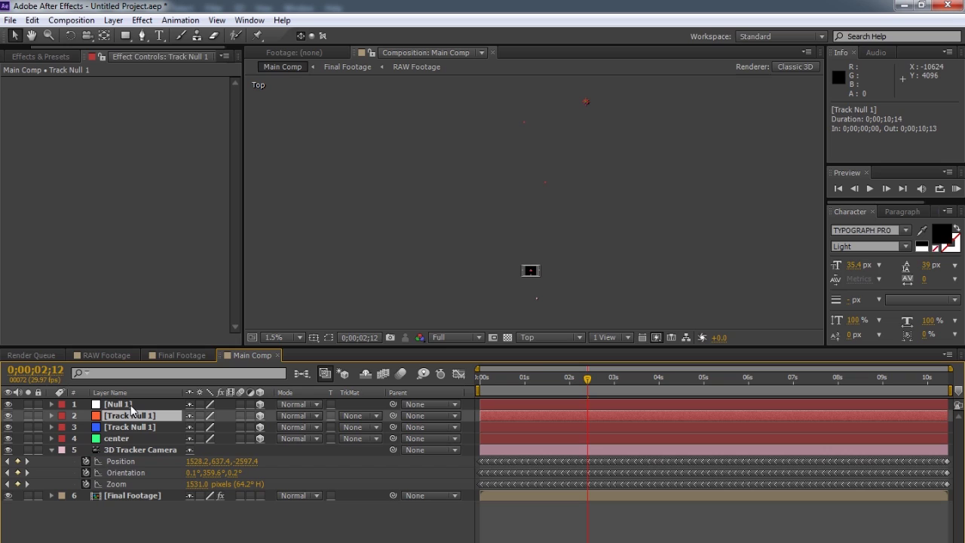
{"action": "left_click", "coordinate": [139, 450], "text": "shift"}
{"action": "left_click_drag", "start_coordinate": [392, 417], "coordinate": [135, 404]}
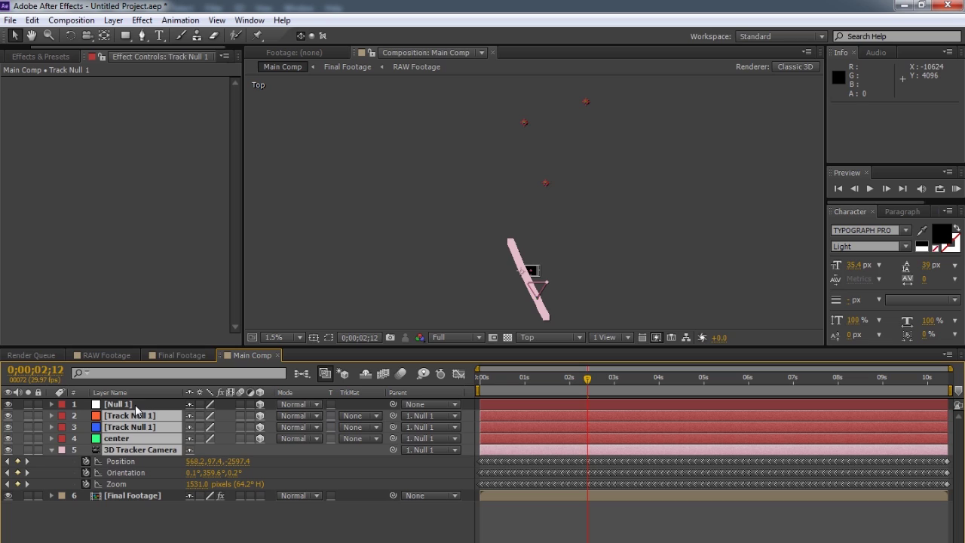
Step: Scale Null 1 down to 5.0% on all axes to shrink the whole tracked scene around the composition center
{"action": "left_click", "coordinate": [135, 405]}
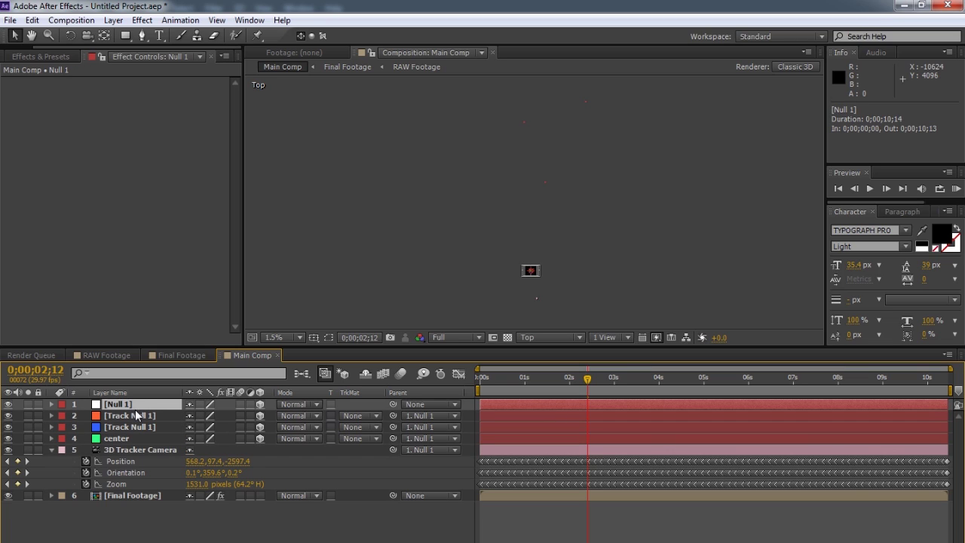
{"action": "key", "text": "s"}
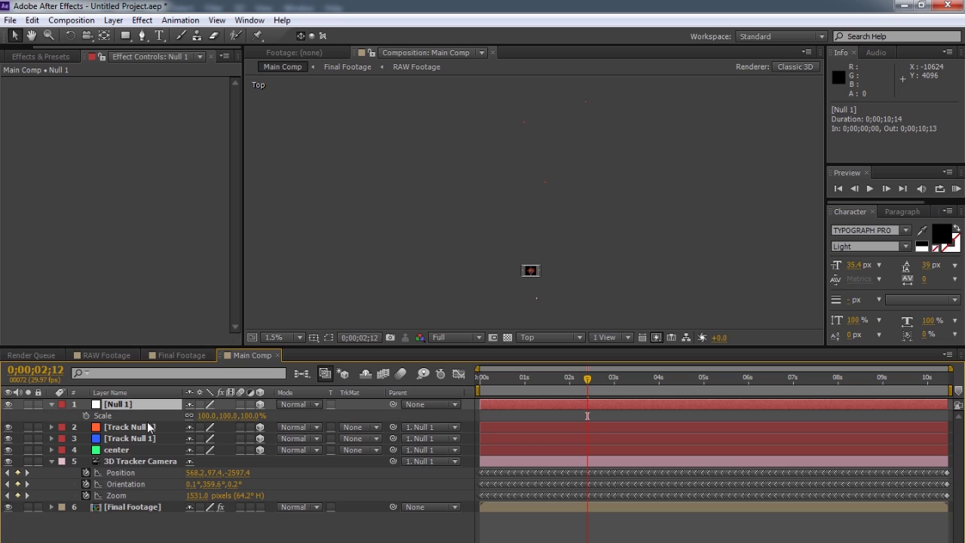
{"action": "left_click_drag", "start_coordinate": [208, 420], "coordinate": [188, 417]}
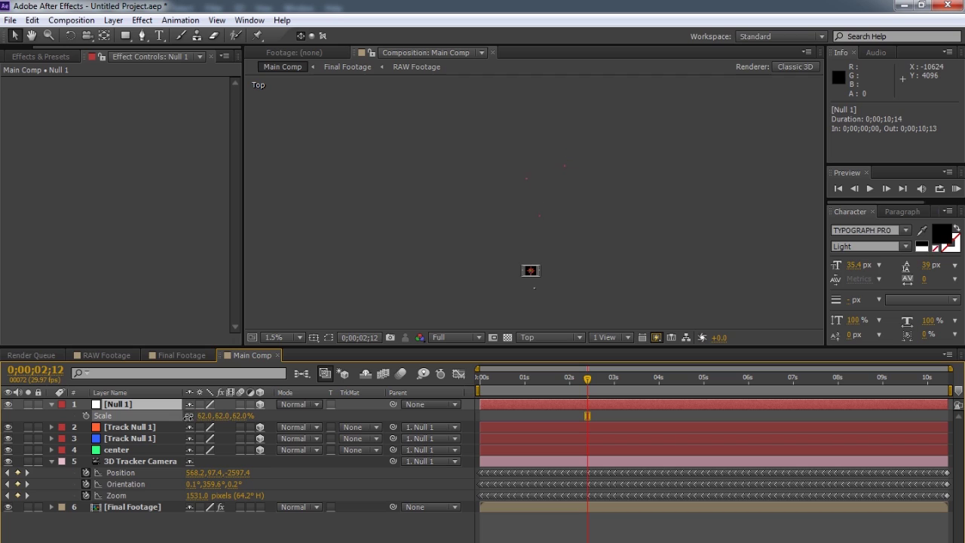
{"action": "scroll", "coordinate": [547, 253], "scroll_direction": "up", "scroll_amount": 1}
{"action": "left_click_drag", "start_coordinate": [608, 291], "coordinate": [640, 213]}
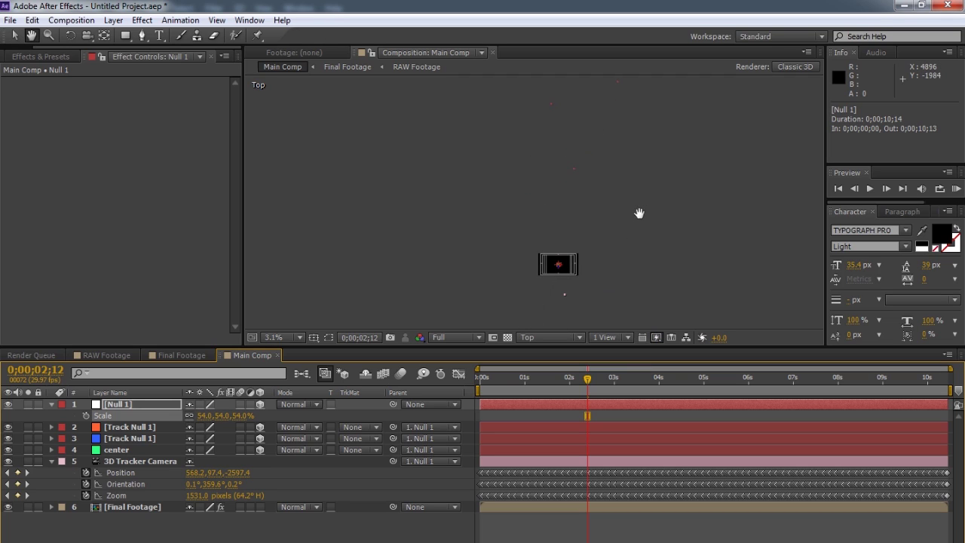
{"action": "left_click_drag", "start_coordinate": [200, 416], "coordinate": [167, 414]}
{"action": "scroll", "coordinate": [548, 273], "scroll_direction": "up", "scroll_amount": 1}
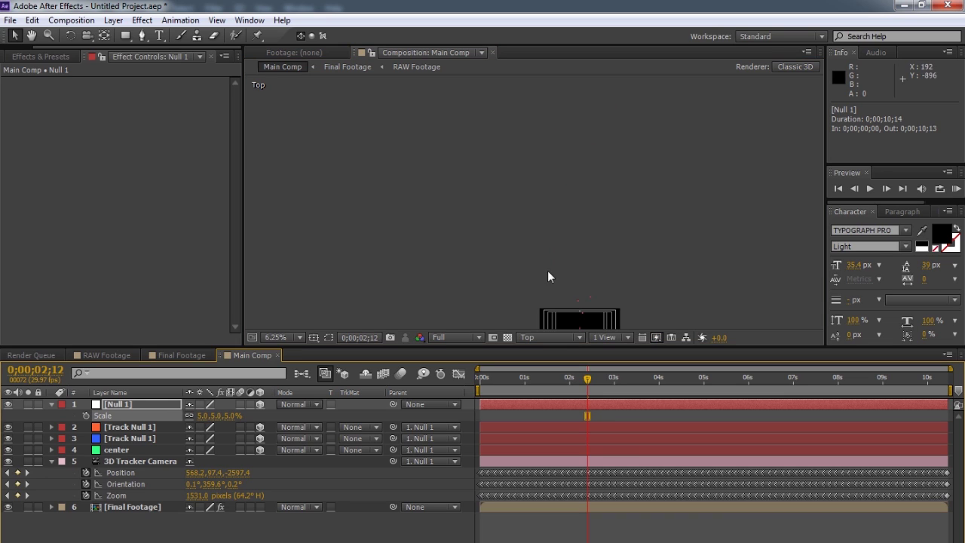
{"action": "left_click_drag", "start_coordinate": [641, 282], "coordinate": [532, 199]}
{"action": "scroll", "coordinate": [586, 168], "scroll_direction": "up", "scroll_amount": 1}
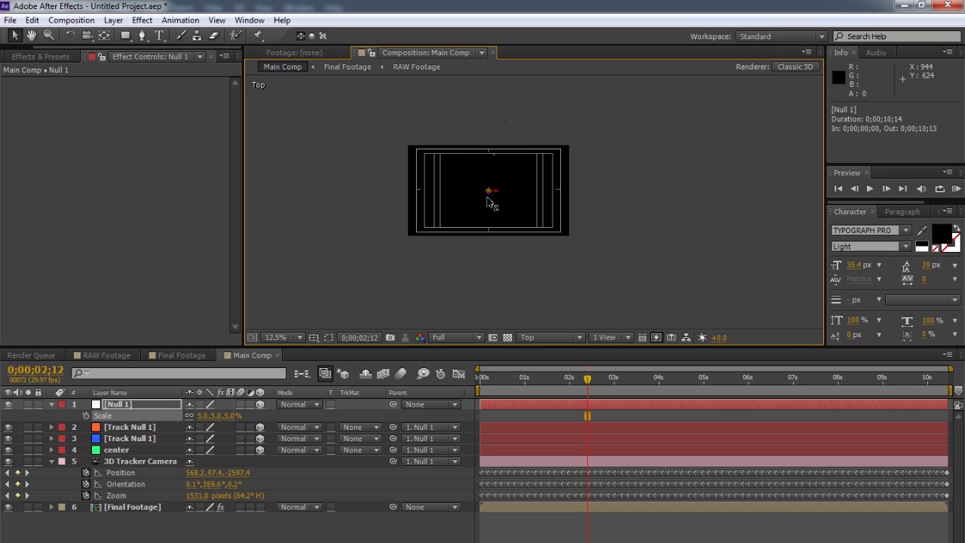
Step: Reposition Null 1 in the Top view at about 992, 540, -708 to shift the shrunken scene around the composition center
{"action": "left_click_drag", "start_coordinate": [488, 200], "coordinate": [483, 241]}
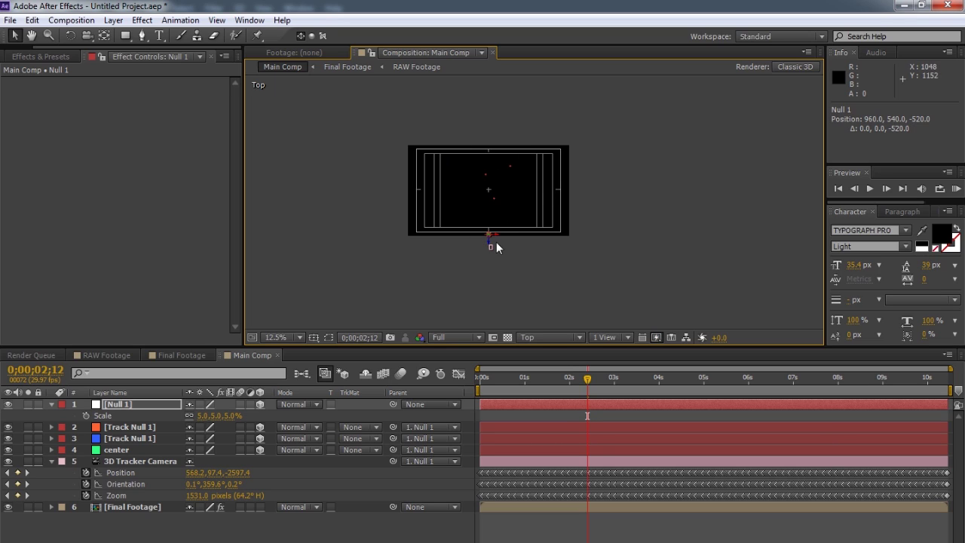
{"action": "key", "text": "period"}
{"action": "left_click", "coordinate": [116, 450]}
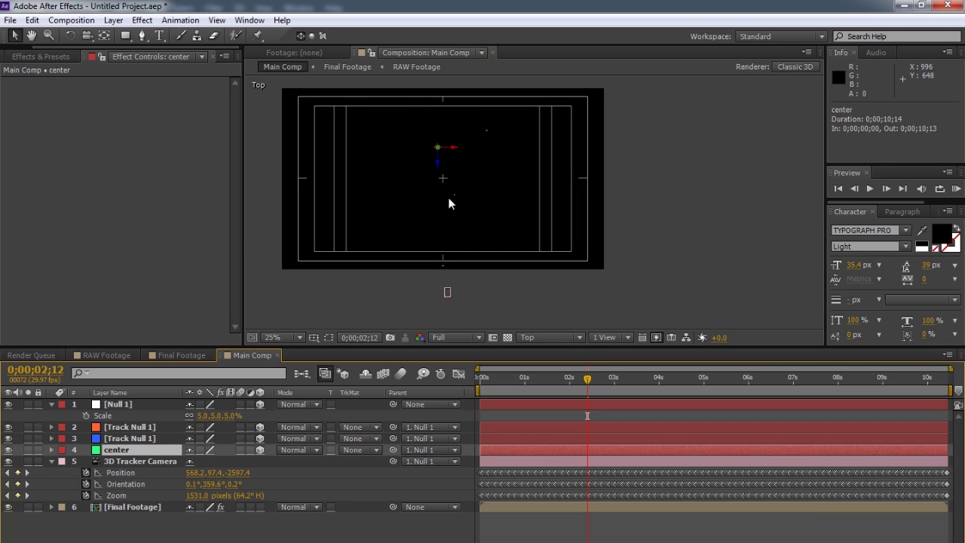
{"action": "left_click", "coordinate": [121, 404]}
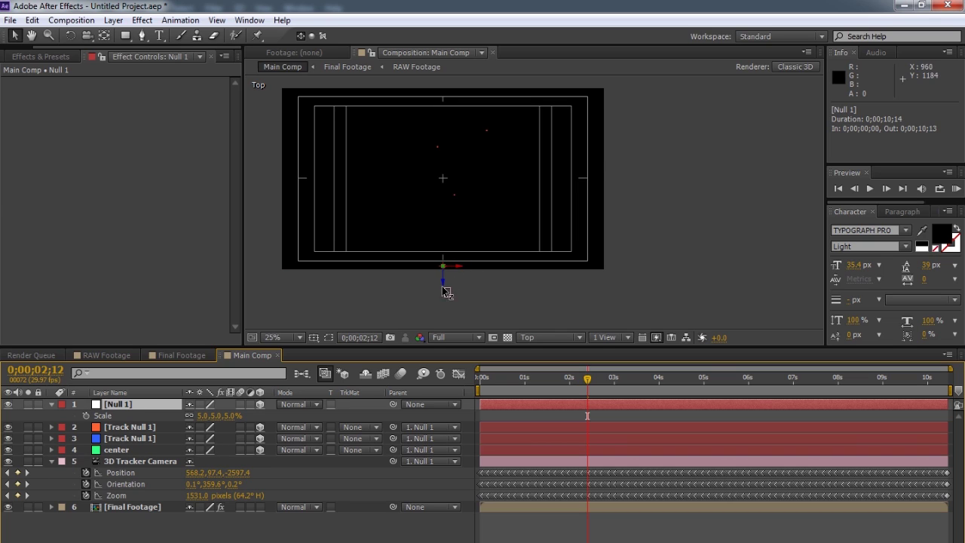
{"action": "left_click_drag", "start_coordinate": [444, 280], "coordinate": [465, 303]}
{"action": "scroll", "coordinate": [441, 218], "scroll_direction": "up", "scroll_amount": 3}
{"action": "scroll", "coordinate": [441, 217], "scroll_direction": "down", "scroll_amount": 1}
{"action": "scroll", "coordinate": [449, 217], "scroll_direction": "down", "scroll_amount": 2}
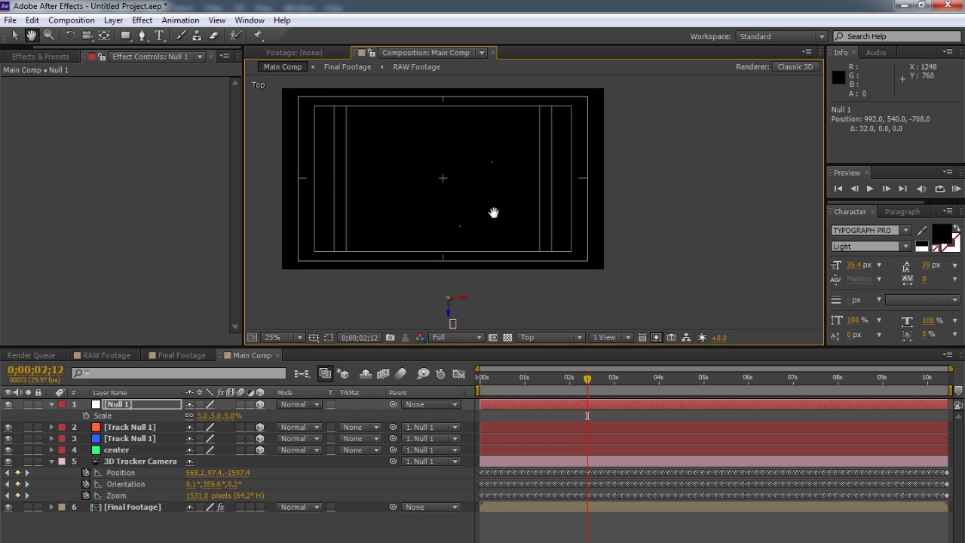
{"action": "left_click_drag", "start_coordinate": [493, 209], "coordinate": [551, 213]}
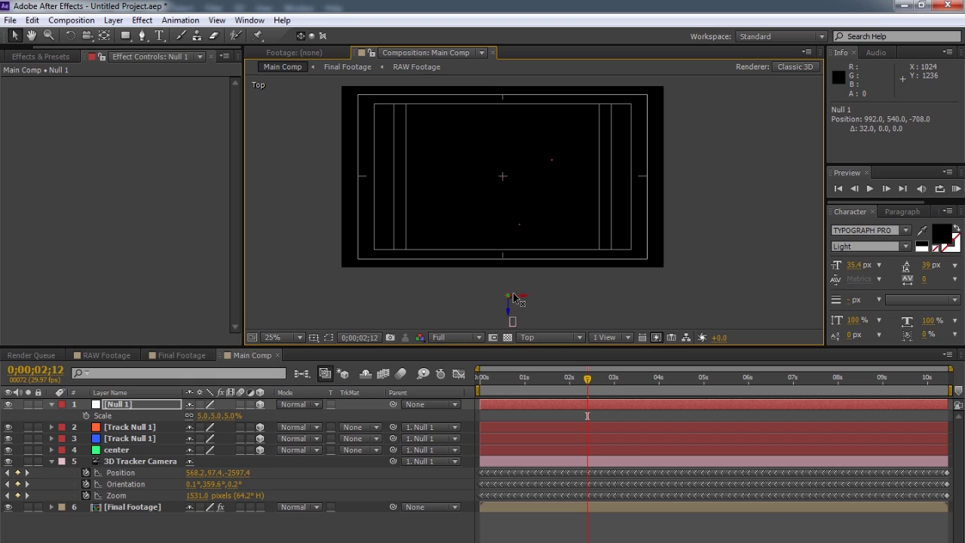
Step: Switch to the Front view and raise Null 1 to Y 440 to bring the center null level with the composition center
{"action": "left_click", "coordinate": [540, 337]}
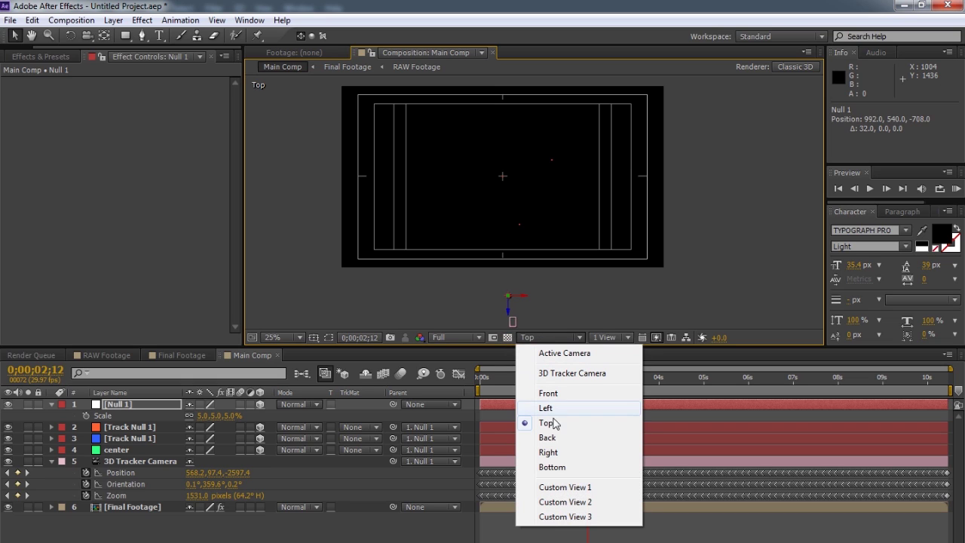
{"action": "left_click", "coordinate": [553, 394]}
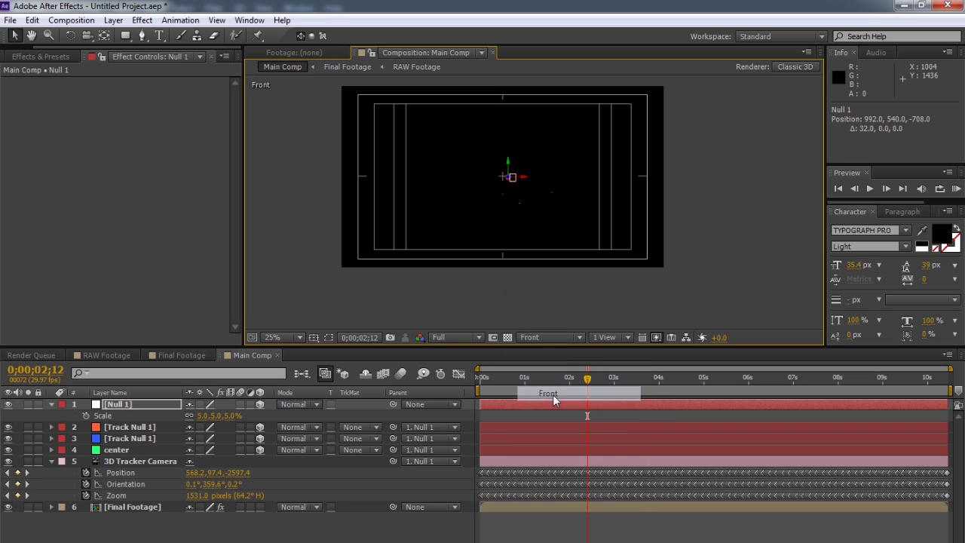
{"action": "left_click_drag", "start_coordinate": [519, 204], "coordinate": [492, 229]}
{"action": "scroll", "coordinate": [484, 244], "scroll_direction": "up", "scroll_amount": 2}
{"action": "left_click_drag", "start_coordinate": [364, 276], "coordinate": [389, 258]}
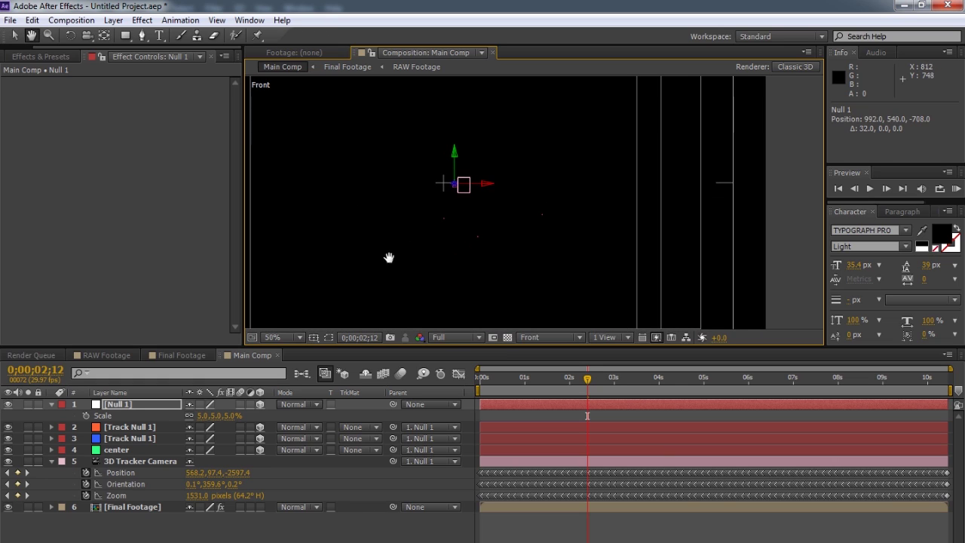
{"action": "left_click", "coordinate": [128, 449]}
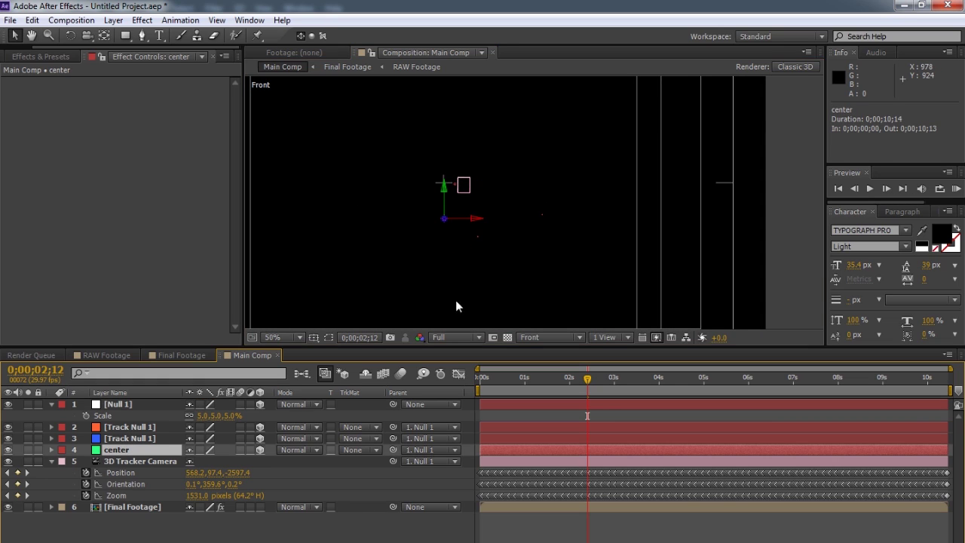
{"action": "left_click", "coordinate": [119, 404]}
{"action": "left_click_drag", "start_coordinate": [456, 152], "coordinate": [457, 119]}
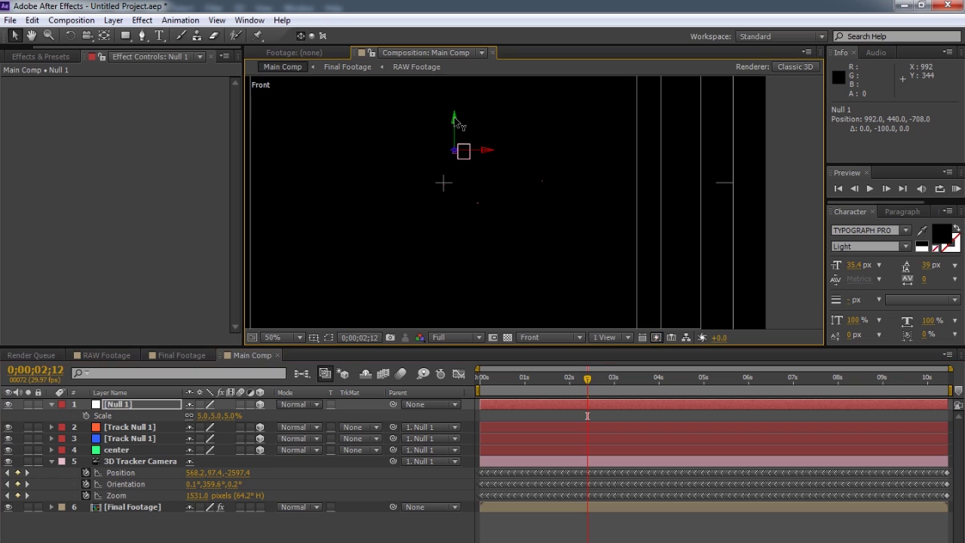
Step: Show the rulers and place a horizontal guide at about 538 through the composition center
{"action": "key", "text": "ctrl+r"}
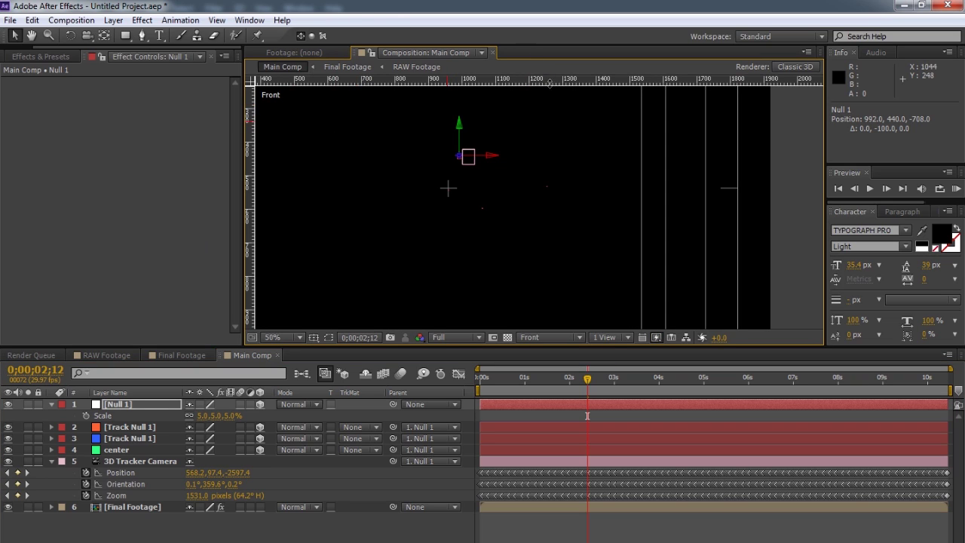
{"action": "left_click_drag", "start_coordinate": [550, 80], "coordinate": [619, 189]}
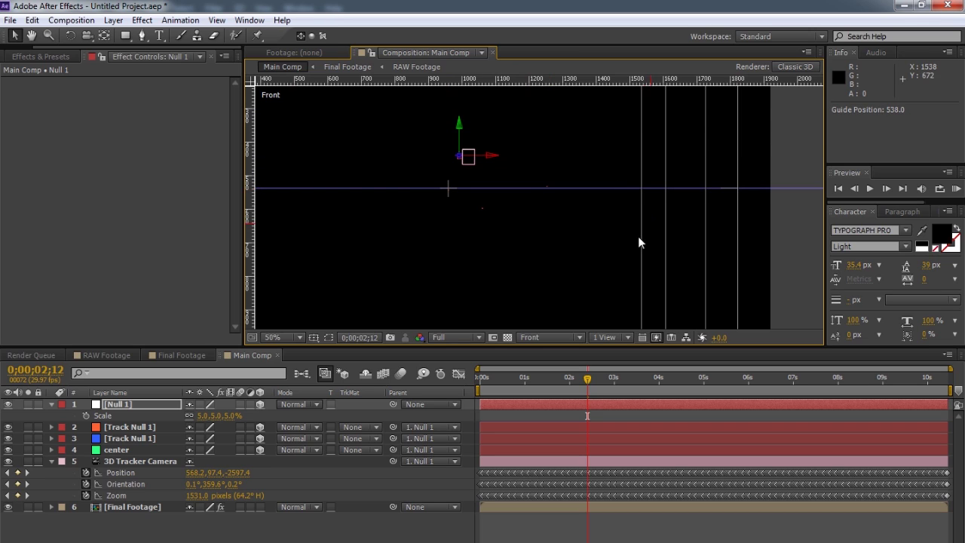
{"action": "key", "text": "period"}
{"action": "key", "text": "space"}
{"action": "left_click_drag", "start_coordinate": [483, 226], "coordinate": [544, 251]}
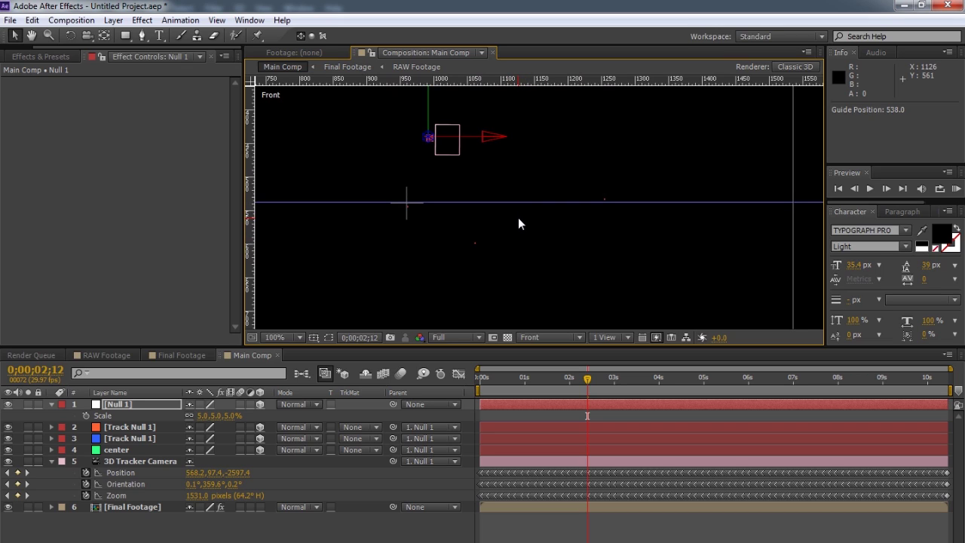
Step: Set Null 1's X Rotation to -10° and raise it to about Y 313.9 to bring the child nulls to the guide
{"action": "left_click", "coordinate": [141, 402]}
{"action": "key", "text": "r"}
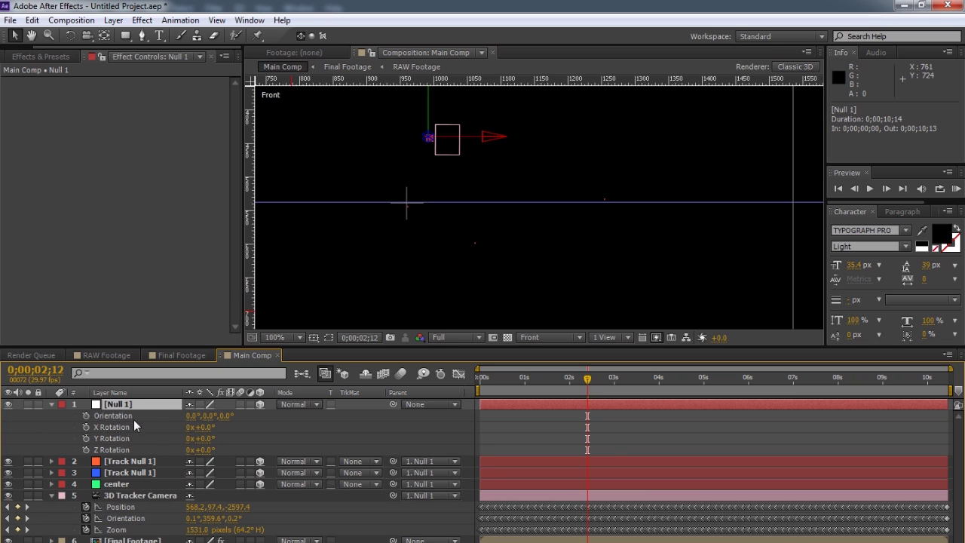
{"action": "mouse_move", "coordinate": [201, 427]}
{"action": "left_mouse_down"}
{"action": "mouse_move", "coordinate": [215, 427]}
{"action": "mouse_move", "coordinate": [203, 428]}
{"action": "left_mouse_up"}
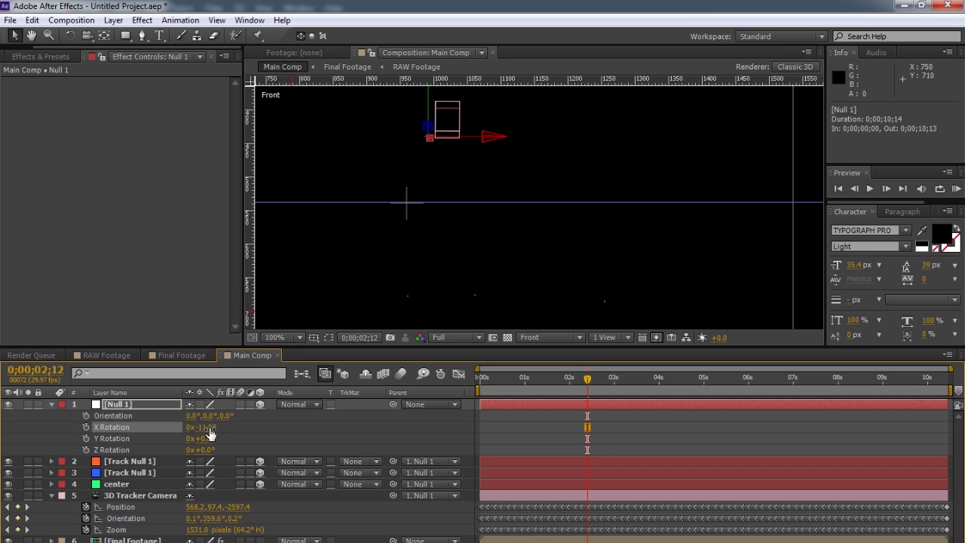
{"action": "left_click_drag", "start_coordinate": [206, 428], "coordinate": [207, 428]}
{"action": "key", "text": "h"}
{"action": "left_click_drag", "start_coordinate": [472, 179], "coordinate": [440, 209]}
{"action": "key", "text": "v"}
{"action": "left_click_drag", "start_coordinate": [398, 115], "coordinate": [395, 25]}
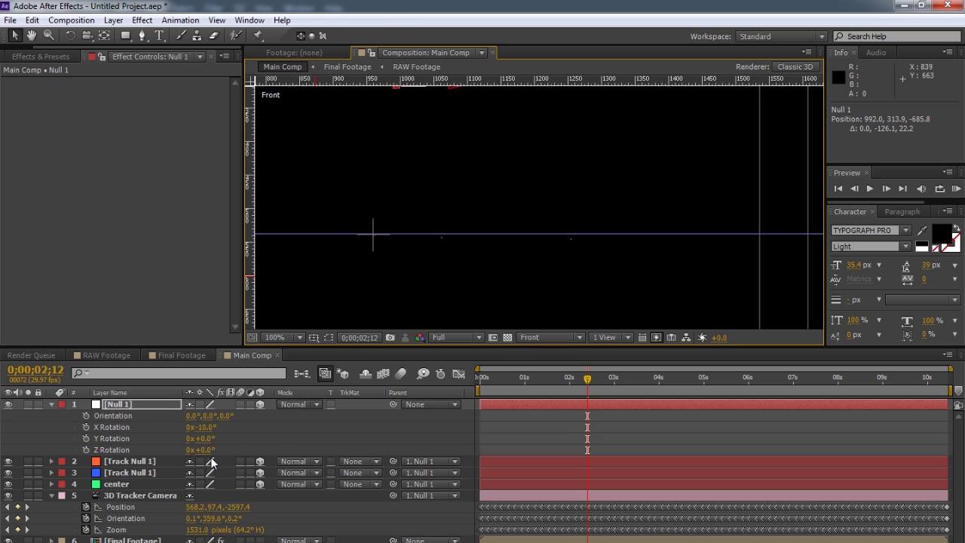
Step: Set Null 1's Z Rotation to -1° and Y Rotation to +1°, and nudge it up to about Y 310
{"action": "left_click_drag", "start_coordinate": [202, 449], "coordinate": [201, 451]}
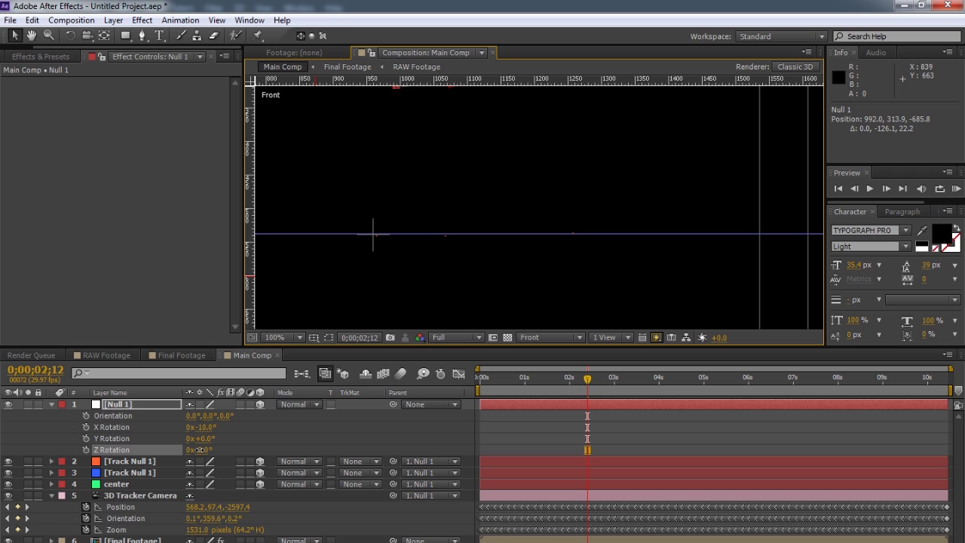
{"action": "left_click_drag", "start_coordinate": [200, 450], "coordinate": [201, 450]}
{"action": "left_click_drag", "start_coordinate": [418, 189], "coordinate": [418, 224]}
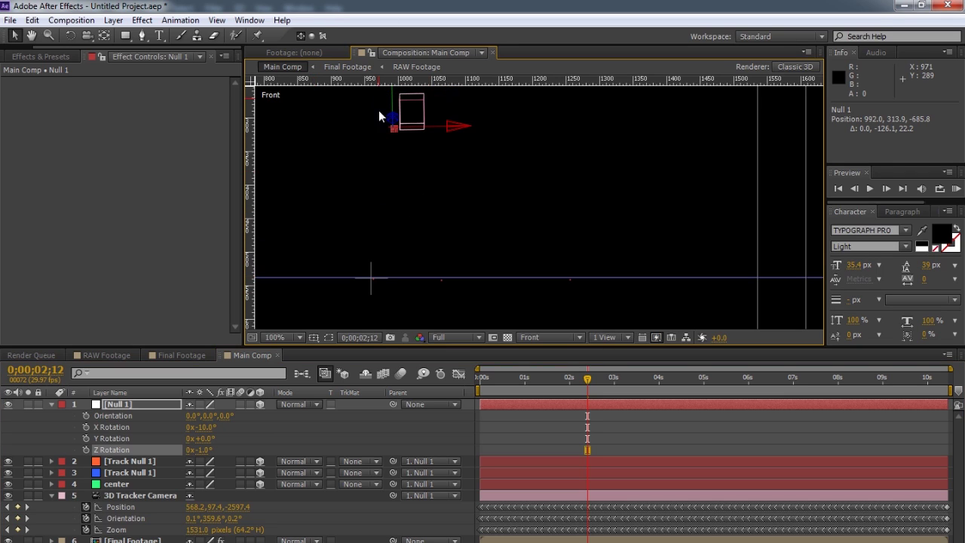
{"action": "left_click_drag", "start_coordinate": [392, 102], "coordinate": [392, 99]}
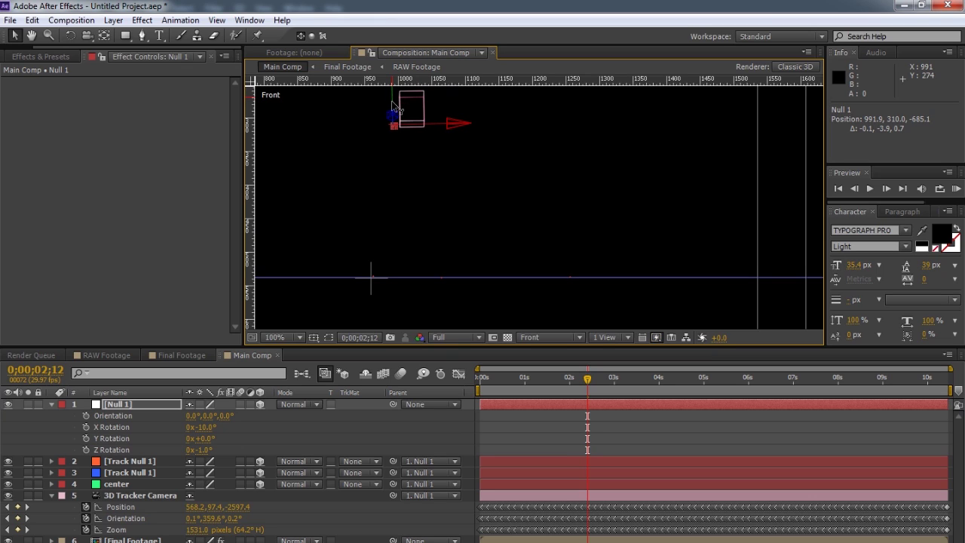
{"action": "left_click_drag", "start_coordinate": [202, 439], "coordinate": [204, 439]}
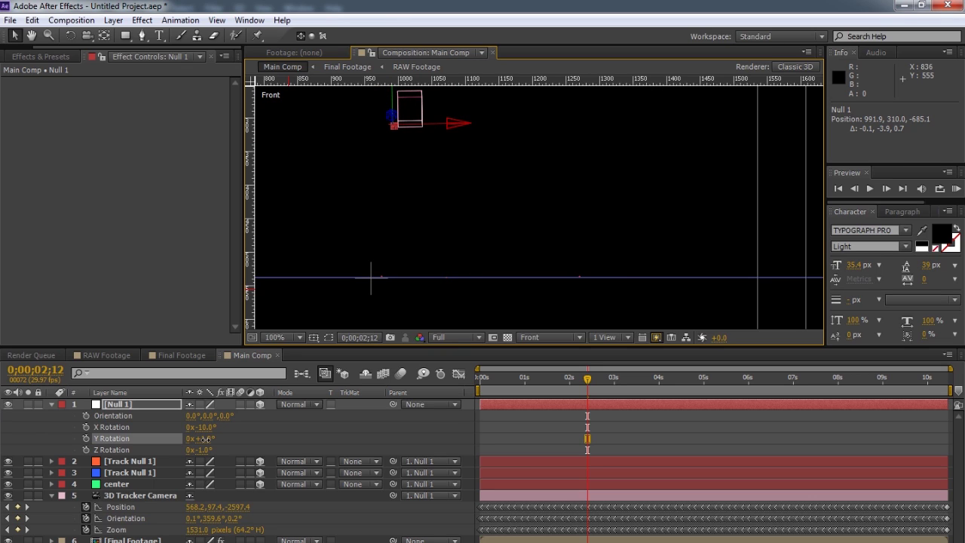
{"action": "left_click_drag", "start_coordinate": [205, 439], "coordinate": [205, 439]}
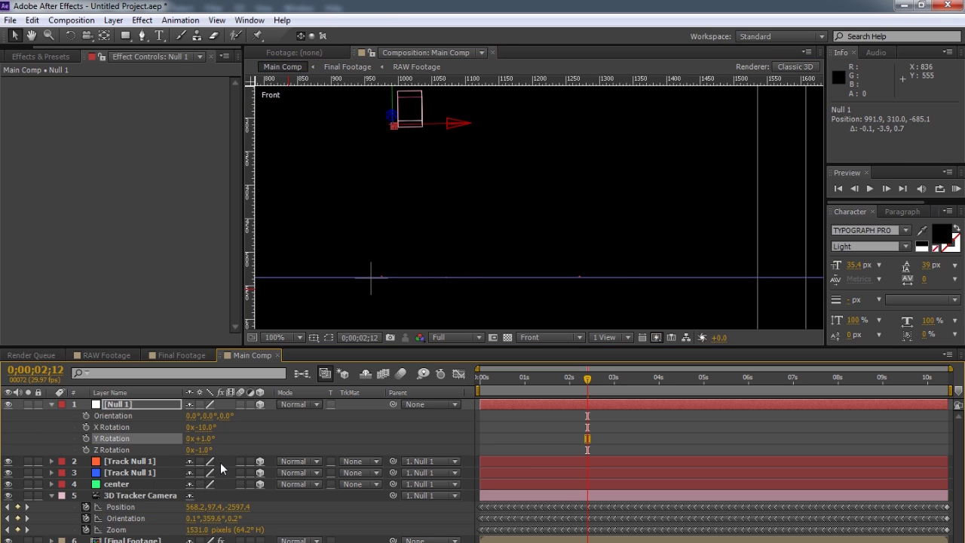
Step: Try an X Rotation of -11° on Null 1
{"action": "left_click_drag", "start_coordinate": [211, 427], "coordinate": [205, 427]}
{"action": "right_click", "coordinate": [206, 428]}
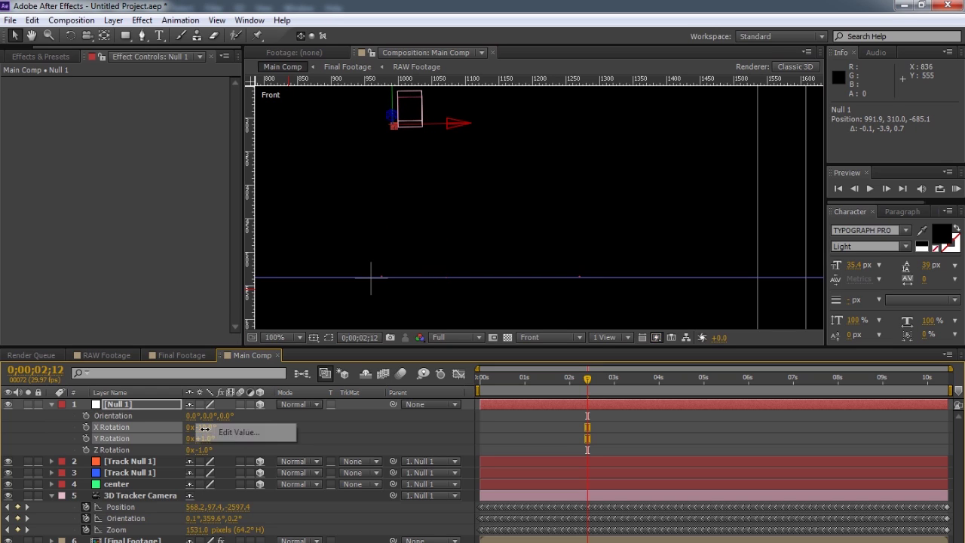
{"action": "key", "text": "Escape"}
{"action": "key", "text": "ctrl+z"}
{"action": "left_click_drag", "start_coordinate": [205, 429], "coordinate": [204, 426]}
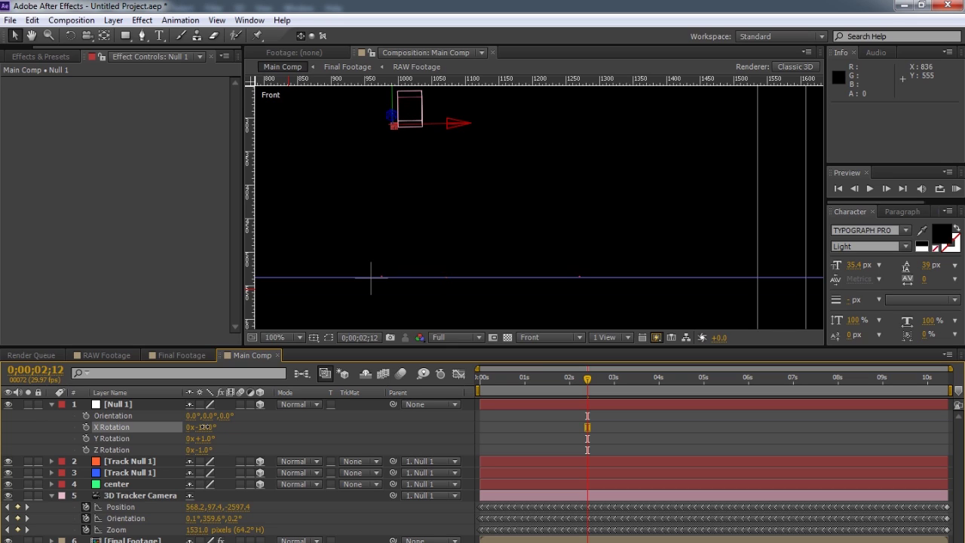
{"action": "left_click_drag", "start_coordinate": [204, 426], "coordinate": [205, 427]}
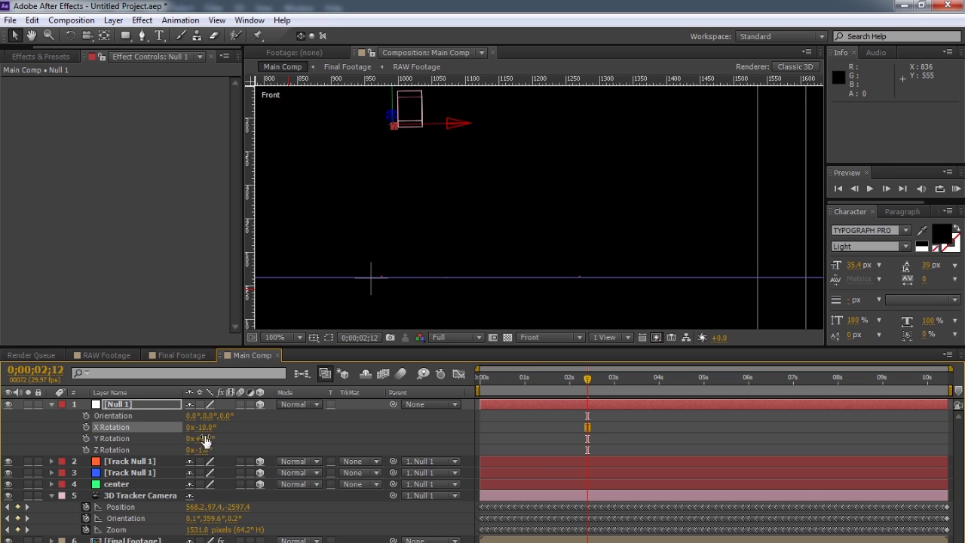
{"action": "left_click", "coordinate": [204, 427]}
{"action": "type", "text": "-11"}
{"action": "left_click", "coordinate": [288, 434]}
Step: Set Null 1's X Rotation to -10.1° and check the child nulls' alignment with the guide up close
{"action": "left_click", "coordinate": [205, 427]}
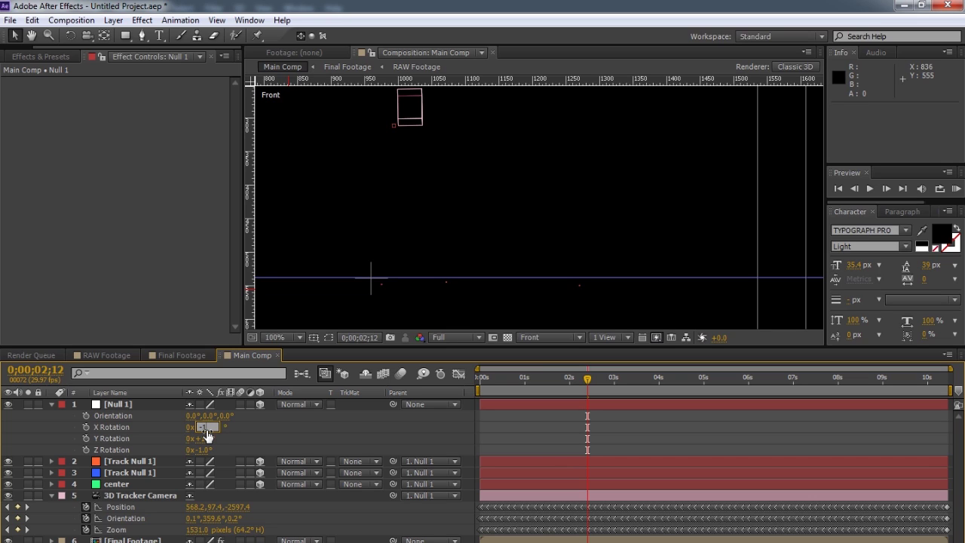
{"action": "type", "text": "-10.1"}
{"action": "left_click", "coordinate": [264, 430]}
{"action": "key", "text": "h"}
{"action": "left_click_drag", "start_coordinate": [470, 253], "coordinate": [609, 172]}
{"action": "scroll", "coordinate": [491, 276], "scroll_direction": "up", "scroll_amount": 1}
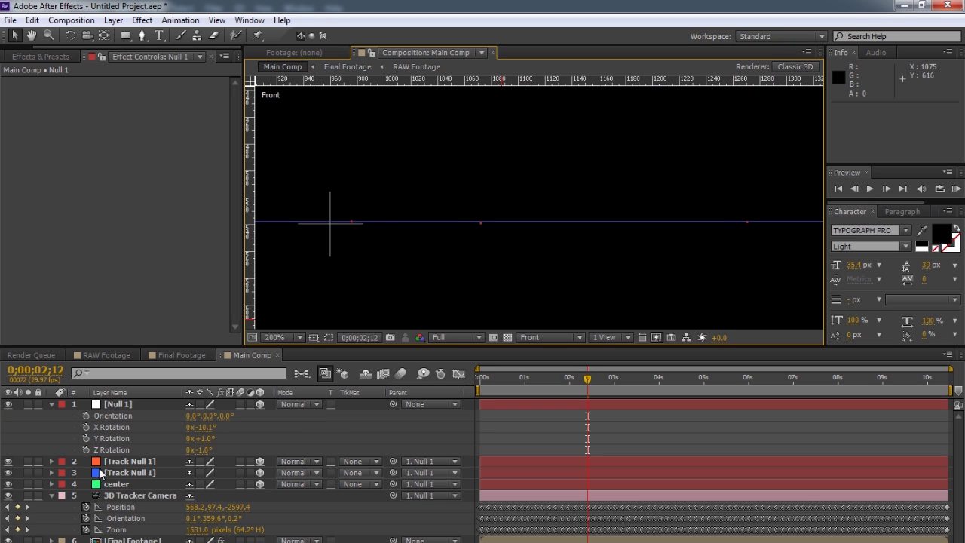
Step: Enlarge both track nulls and the center null together to a scale of 1167%
{"action": "left_click", "coordinate": [115, 461]}
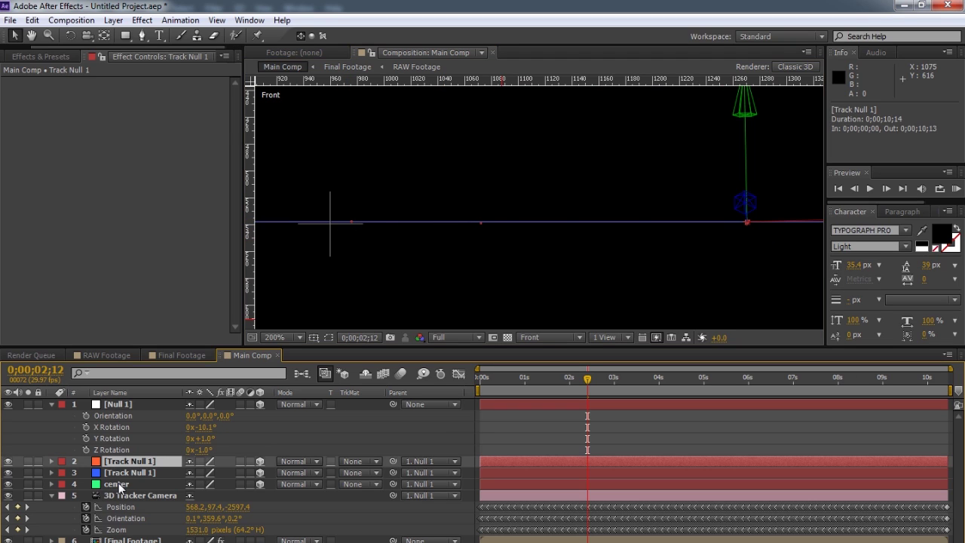
{"action": "left_click", "coordinate": [117, 484], "text": "shift"}
{"action": "key", "text": "s"}
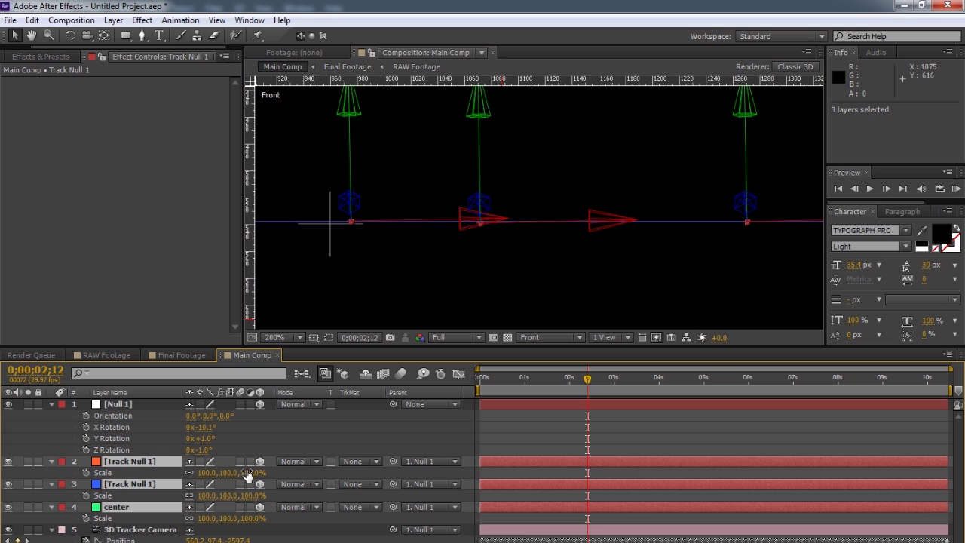
{"action": "left_click_drag", "start_coordinate": [252, 471], "coordinate": [942, 455]}
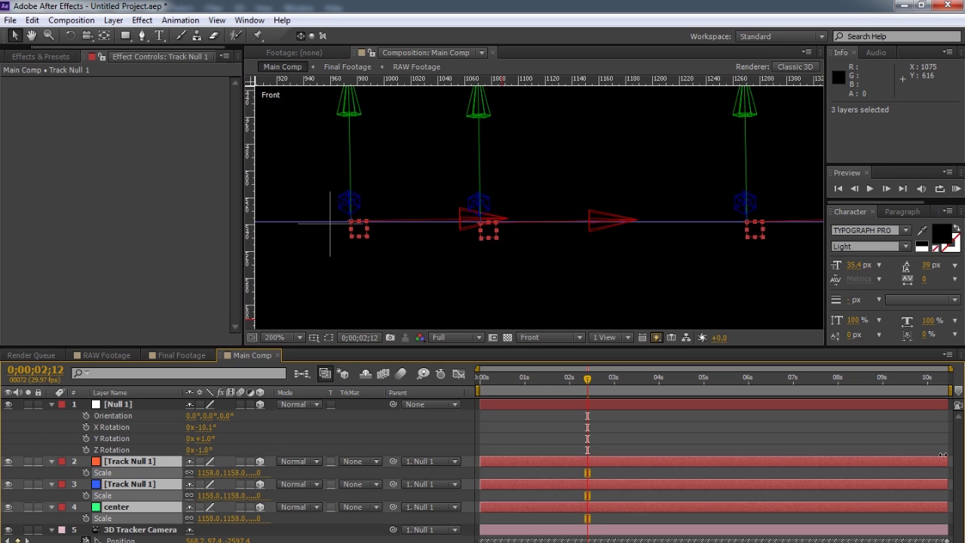
{"action": "left_click", "coordinate": [422, 514]}
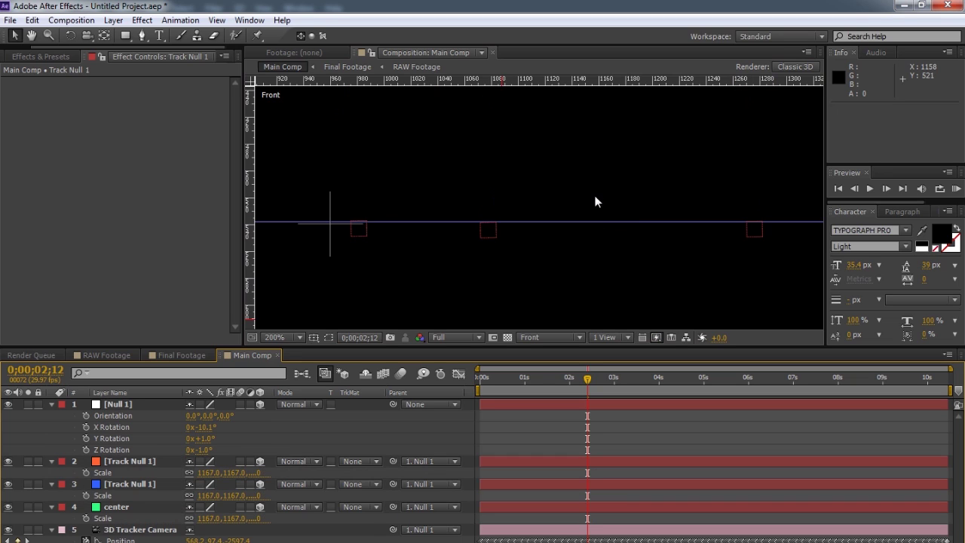
Step: Switch from the Front view to Active Camera and examine the enlarged nulls over the green screen footage
{"action": "scroll", "coordinate": [595, 197], "scroll_direction": "down", "scroll_amount": 1}
{"action": "key", "text": "space"}
{"action": "left_click_drag", "start_coordinate": [588, 164], "coordinate": [550, 224]}
{"action": "scroll", "coordinate": [550, 225], "scroll_direction": "down", "scroll_amount": 1}
{"action": "key", "text": "space"}
{"action": "left_click_drag", "start_coordinate": [569, 192], "coordinate": [588, 199]}
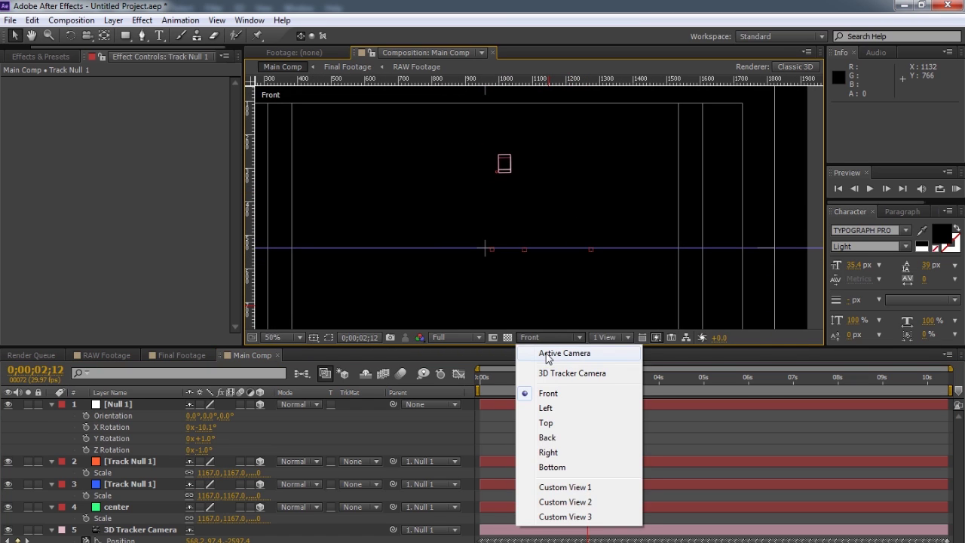
{"action": "left_click", "coordinate": [546, 354]}
{"action": "scroll", "coordinate": [536, 291], "scroll_direction": "down", "scroll_amount": 2}
{"action": "left_click_drag", "start_coordinate": [545, 271], "coordinate": [571, 217]}
{"action": "scroll", "coordinate": [521, 256], "scroll_direction": "up", "scroll_amount": 1}
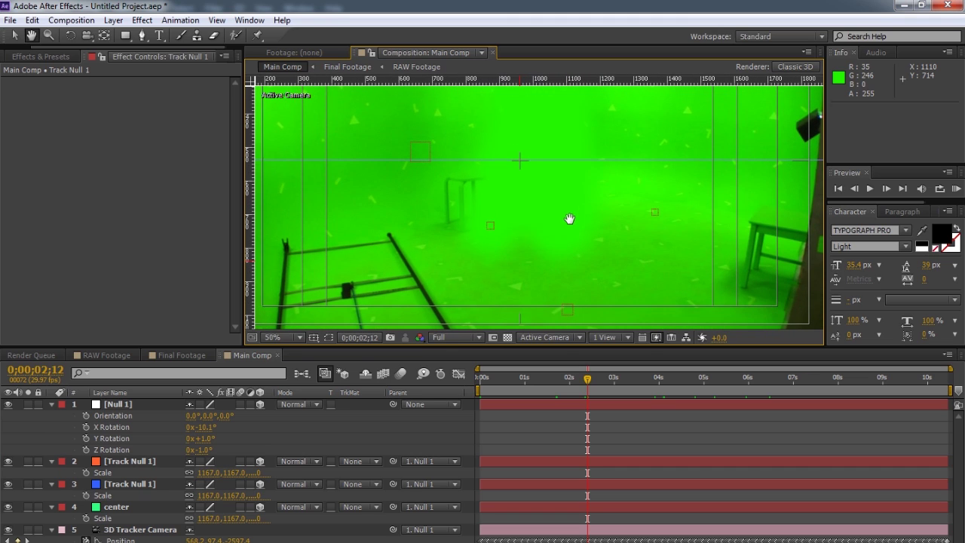
{"action": "key", "text": "v"}
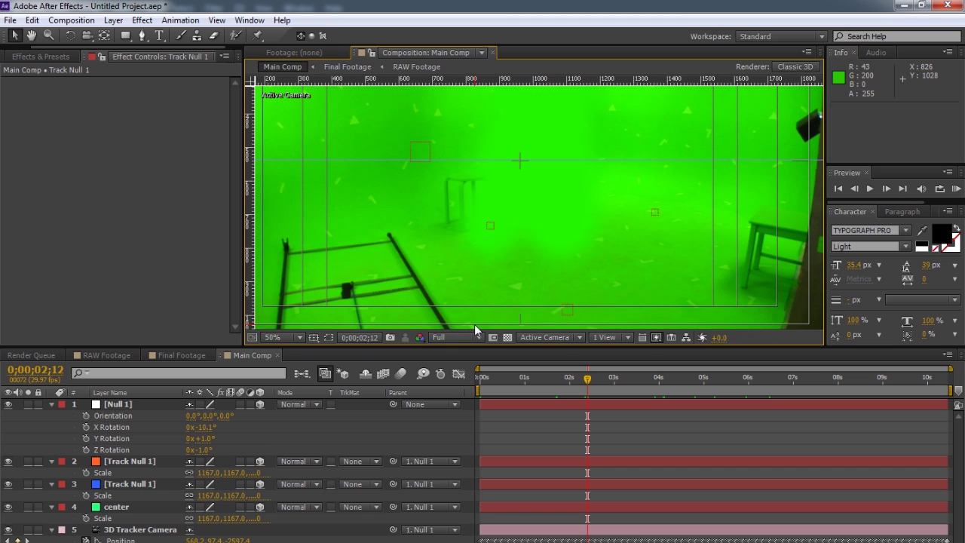
Step: Select the center null and scrub through Main Comp to check how it tracks with the floor
{"action": "left_click", "coordinate": [121, 507]}
{"action": "left_click_drag", "start_coordinate": [588, 377], "coordinate": [828, 389]}
{"action": "key", "text": "KP_0"}
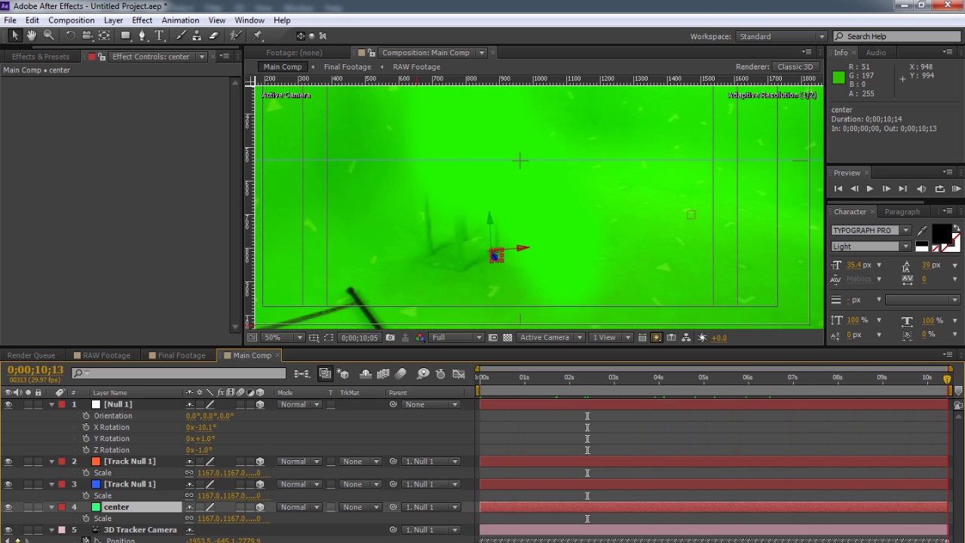
{"action": "left_click_drag", "start_coordinate": [462, 352], "coordinate": [433, 355]}
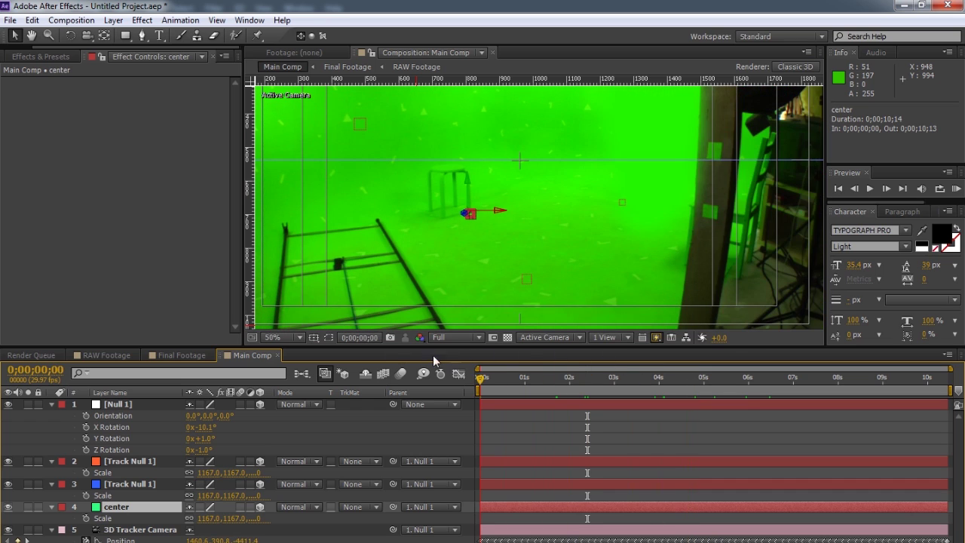
Step: Delete the parent Null 1 layer from Main Comp
{"action": "left_click", "coordinate": [141, 405]}
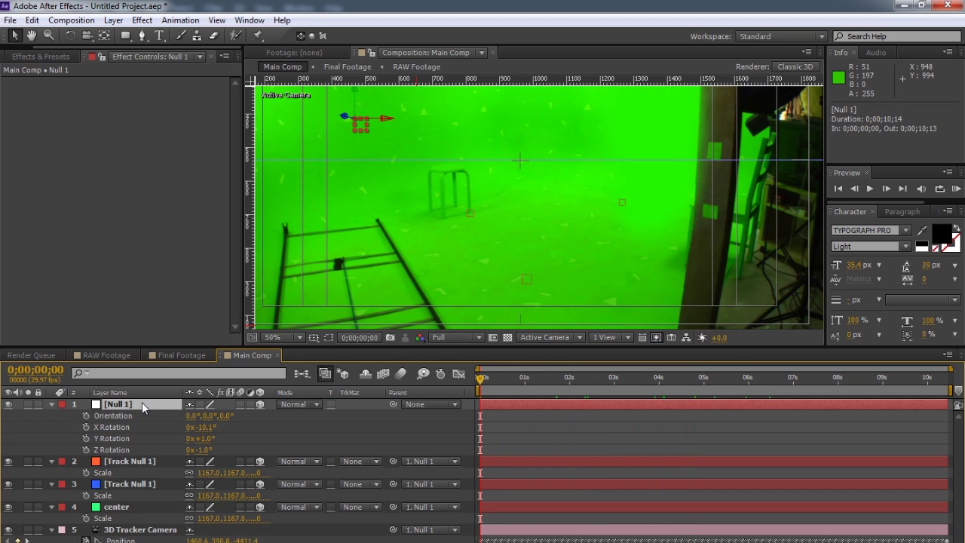
{"action": "key", "text": "Delete"}
{"action": "scroll", "coordinate": [602, 239], "scroll_direction": "down", "scroll_amount": 2}
{"action": "scroll", "coordinate": [602, 239], "scroll_direction": "up", "scroll_amount": 2}
{"action": "scroll", "coordinate": [601, 239], "scroll_direction": "down", "scroll_amount": 2}
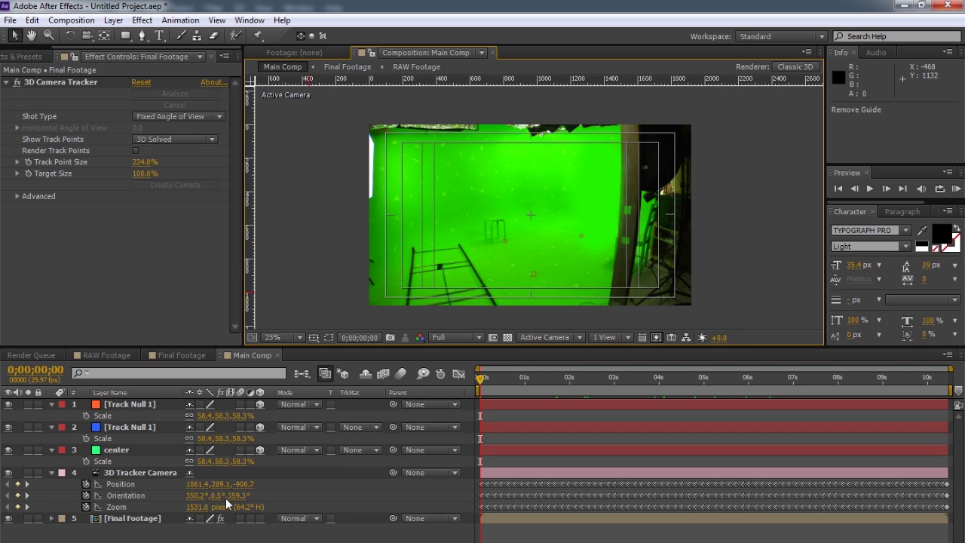
Step: Open the Final Footage precomp and set RAW Footage's track matte to Alpha Matte "Auto-traced RAW Footage"
{"action": "left_click", "coordinate": [83, 520]}
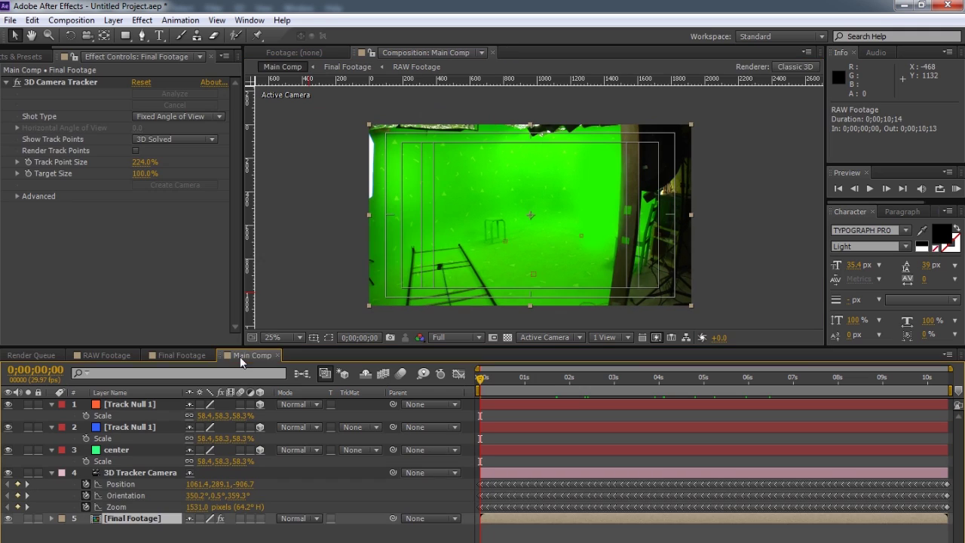
{"action": "double_click", "coordinate": [95, 520]}
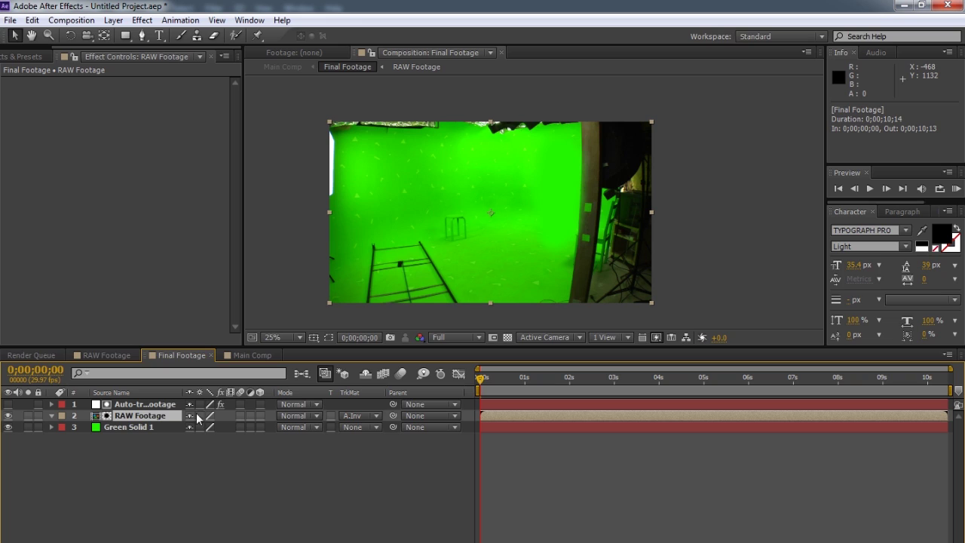
{"action": "left_click", "coordinate": [351, 415]}
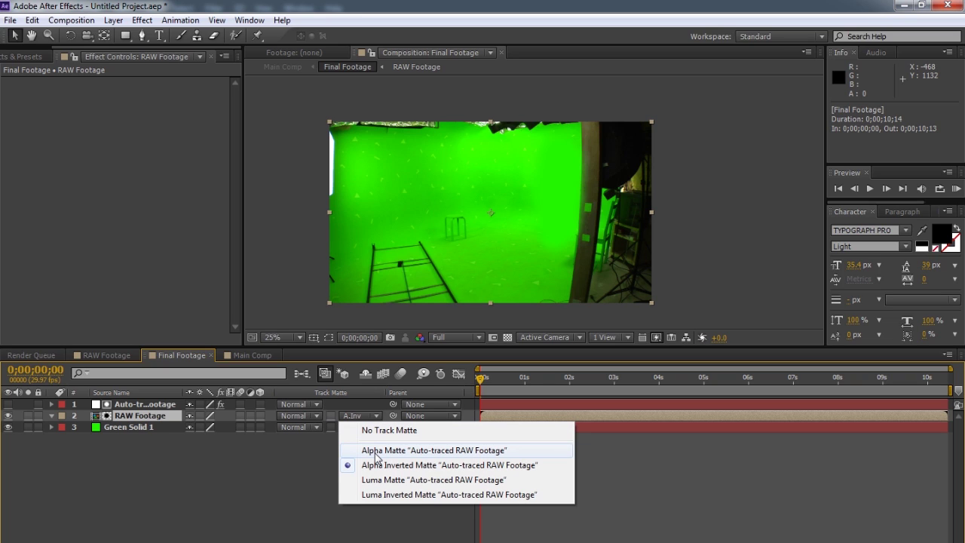
{"action": "left_click", "coordinate": [375, 450]}
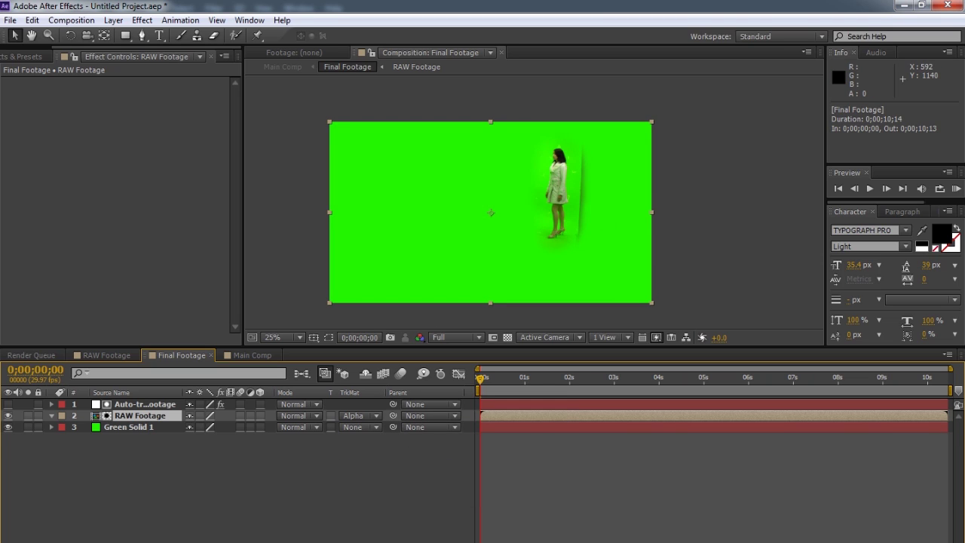
Step: Delete Green Solid 1 from the Final Footage comp and inspect the isolated woman up close
{"action": "left_click", "coordinate": [121, 427]}
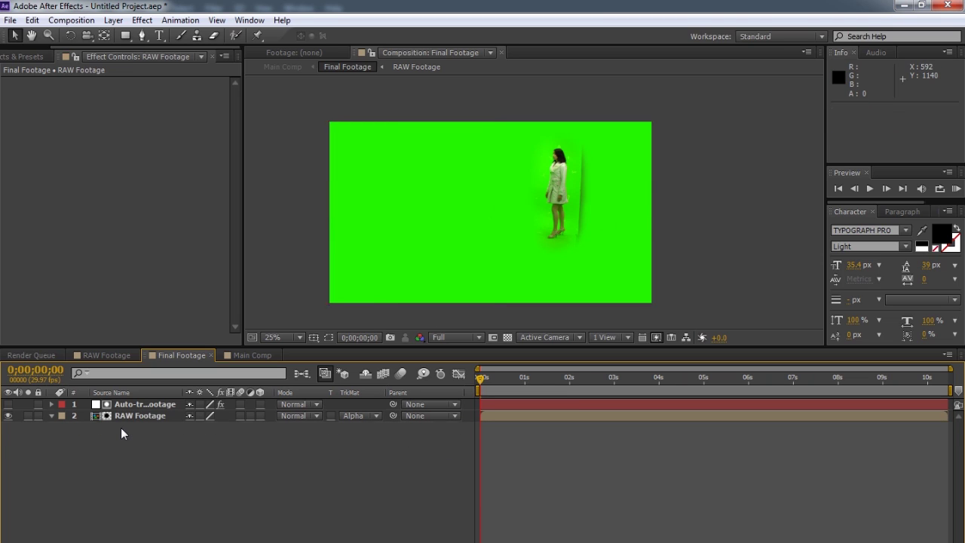
{"action": "key", "text": "Delete"}
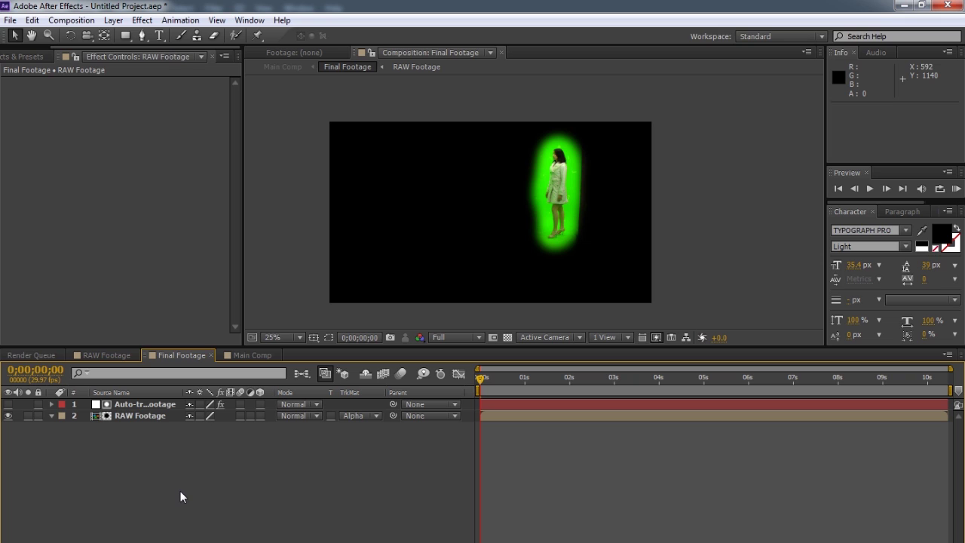
{"action": "key", "text": "period"}
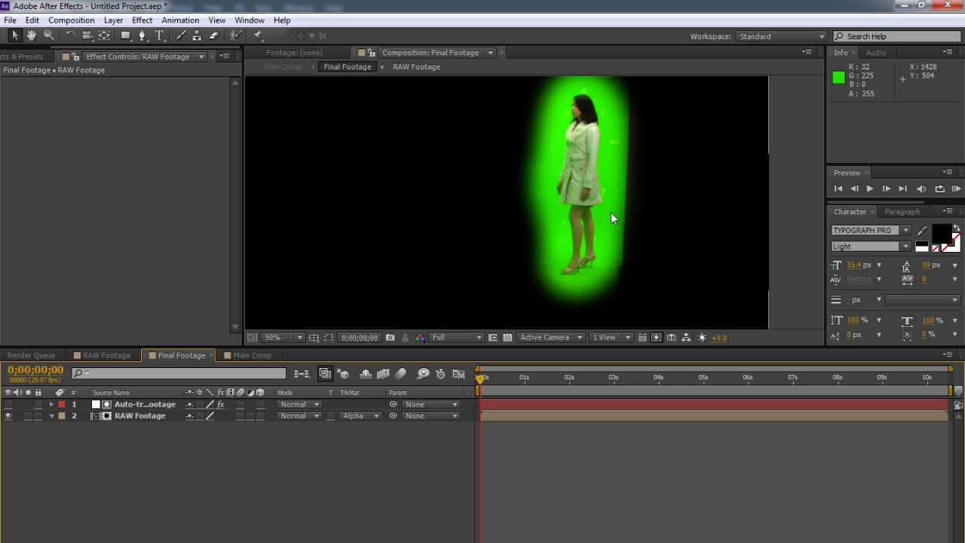
Step: On the auto-traced matte, reduce Fast Blur's Blurriness to 32 and delete Simple Choker 2 and Simple Choker 3
{"action": "left_click", "coordinate": [124, 404]}
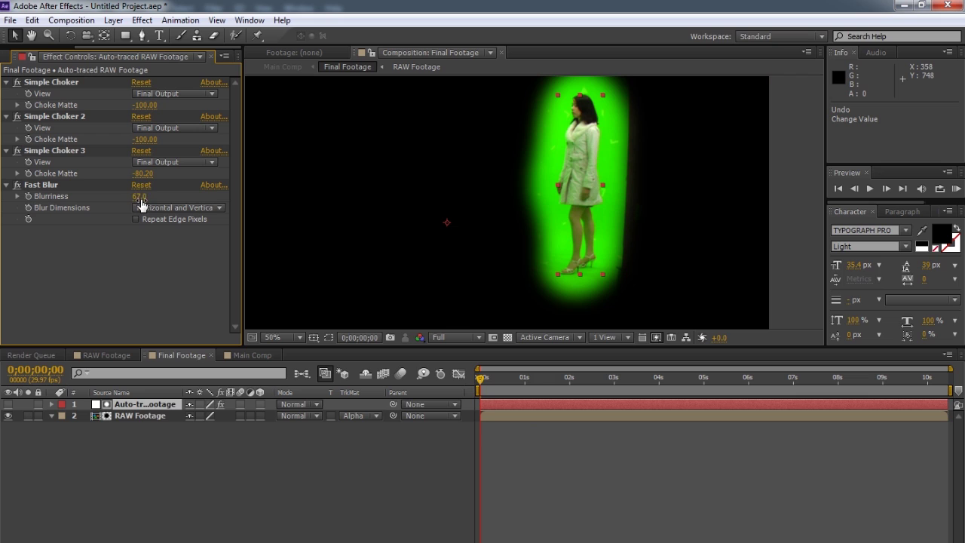
{"action": "left_click_drag", "start_coordinate": [141, 197], "coordinate": [116, 196]}
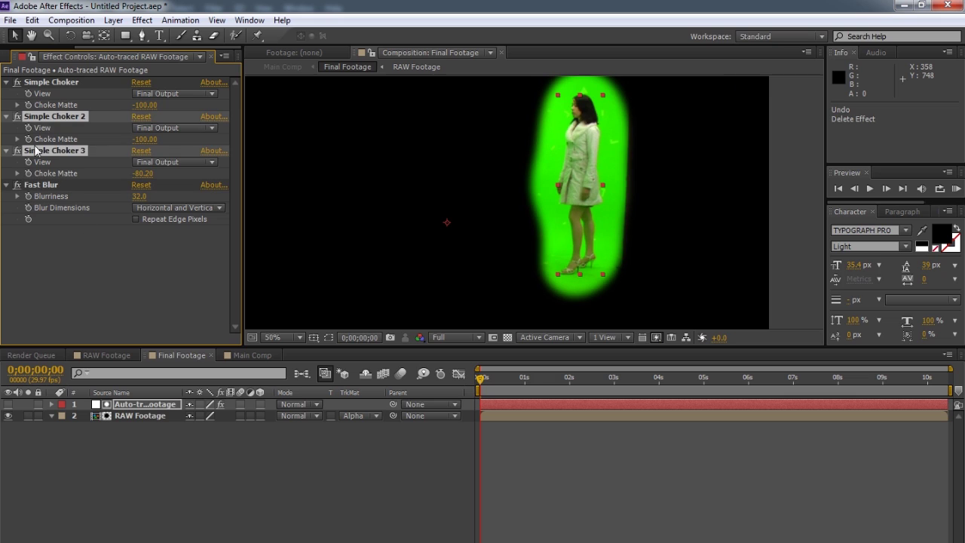
{"action": "key", "text": "Delete"}
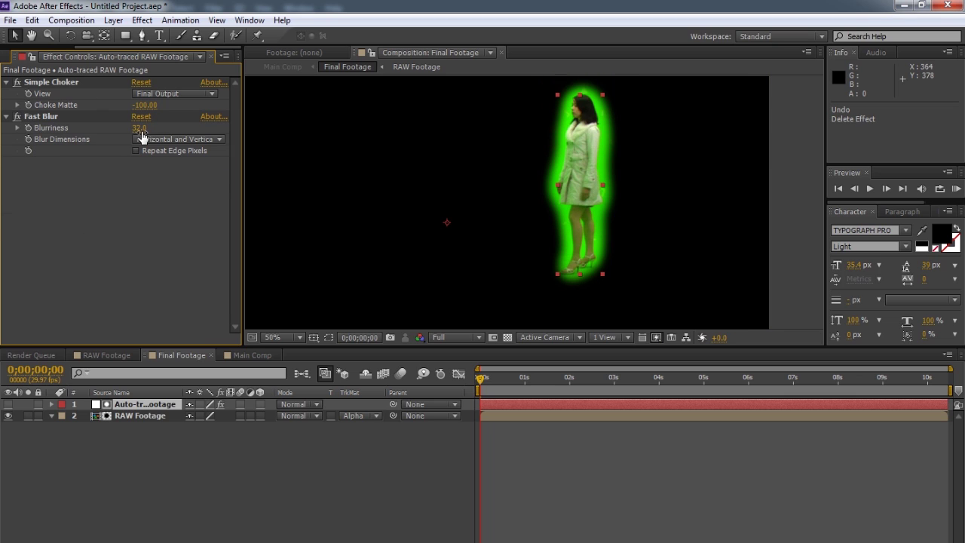
Step: Try a Blurriness of 14 on the auto-traced matte, and delete its Fast Blur effect
{"action": "left_click_drag", "start_coordinate": [139, 128], "coordinate": [124, 129]}
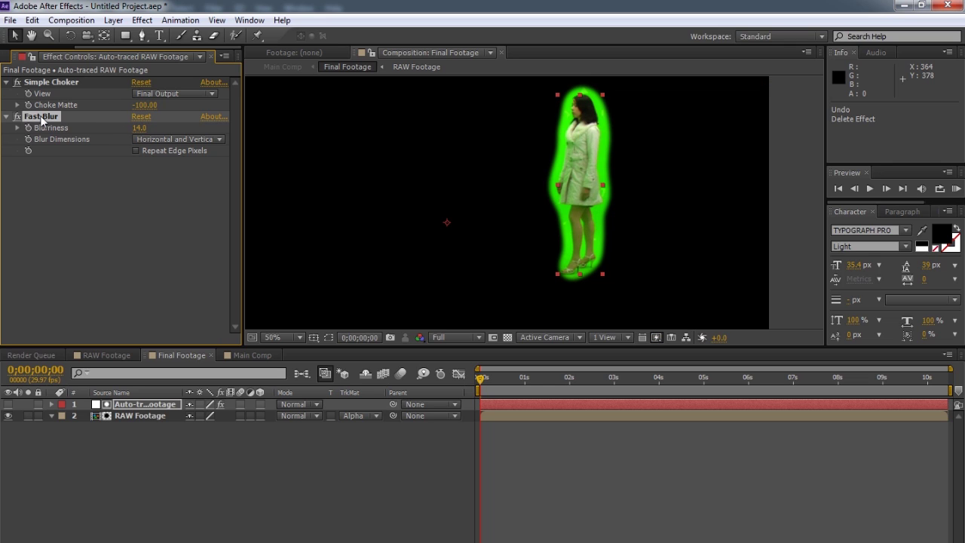
{"action": "key", "text": "Delete"}
{"action": "scroll", "coordinate": [368, 220], "scroll_direction": "down", "scroll_amount": 1}
{"action": "scroll", "coordinate": [461, 288], "scroll_direction": "up", "scroll_amount": 1}
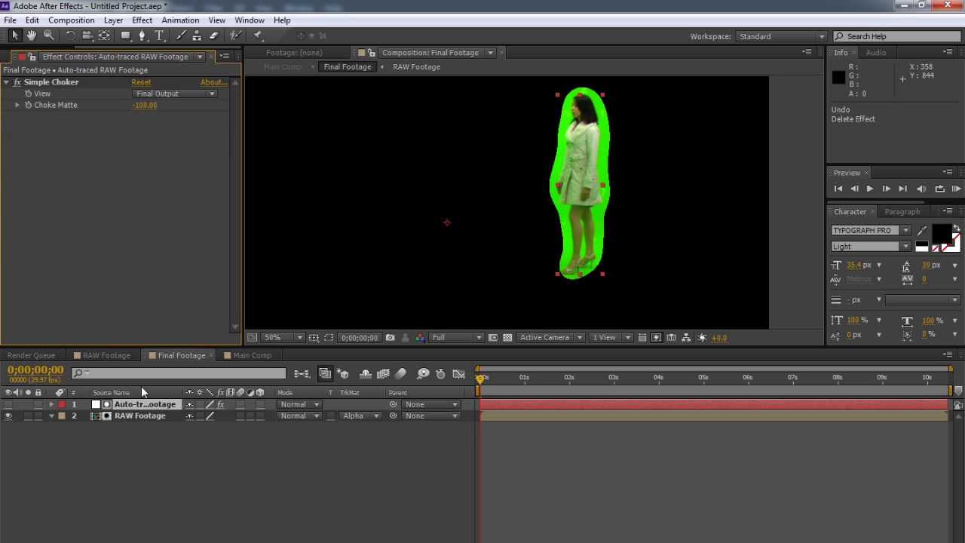
Step: Look at the RAW Footage comp, return to Main Comp and scrub to 0;00;09;08 to check the cut-out woman
{"action": "left_click", "coordinate": [108, 355]}
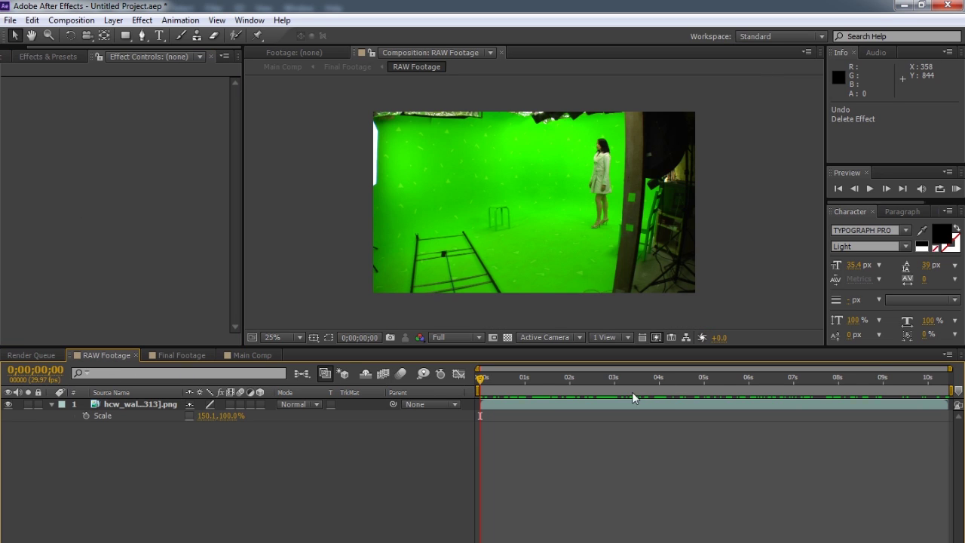
{"action": "left_click", "coordinate": [256, 355]}
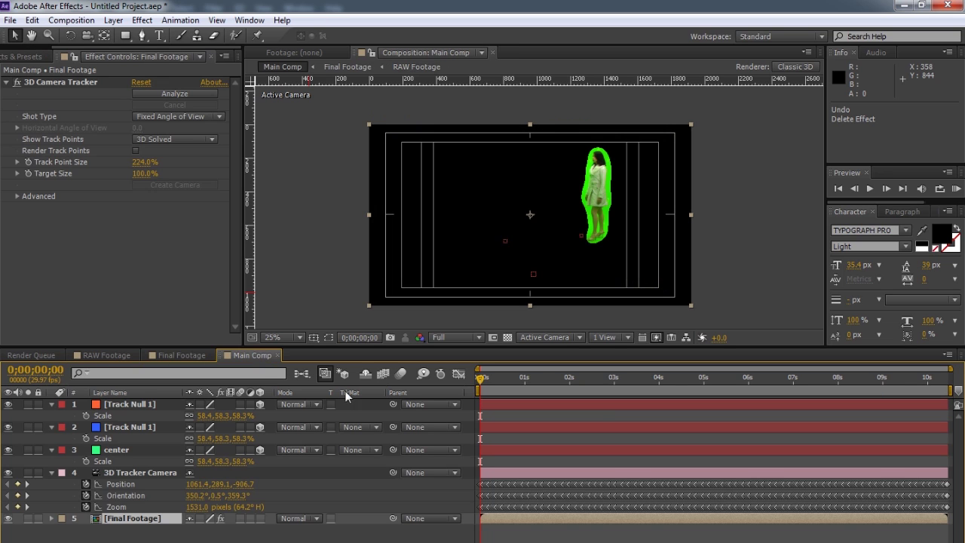
{"action": "left_click_drag", "start_coordinate": [483, 381], "coordinate": [800, 361]}
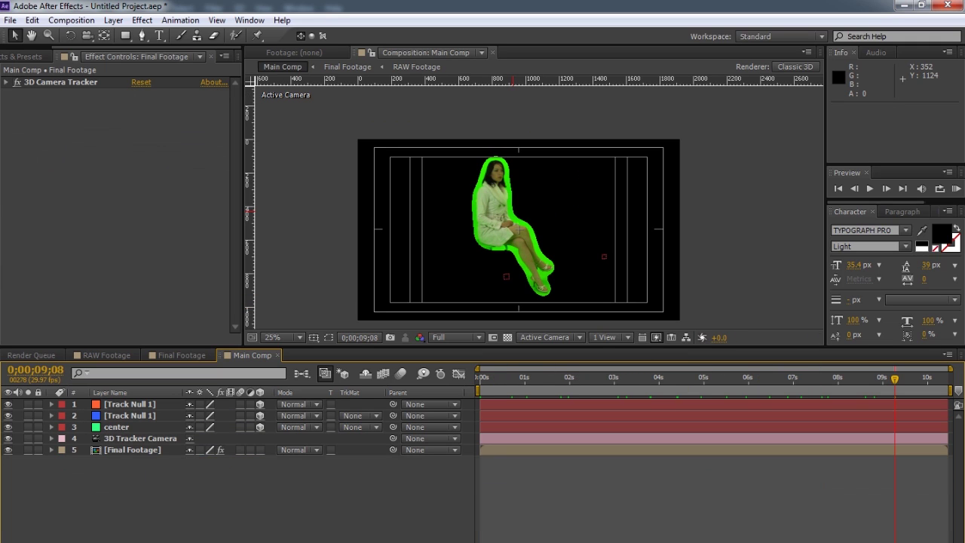
Step: Create a 1920 x 1080 solid named Element in Main Comp with the blue color 0066FF
{"action": "right_click", "coordinate": [199, 511]}
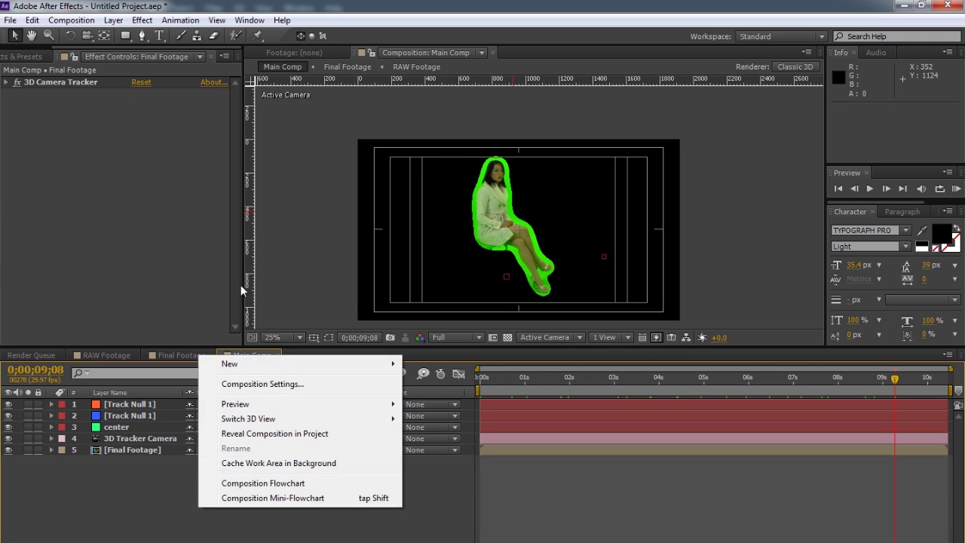
{"action": "mouse_move", "coordinate": [230, 365]}
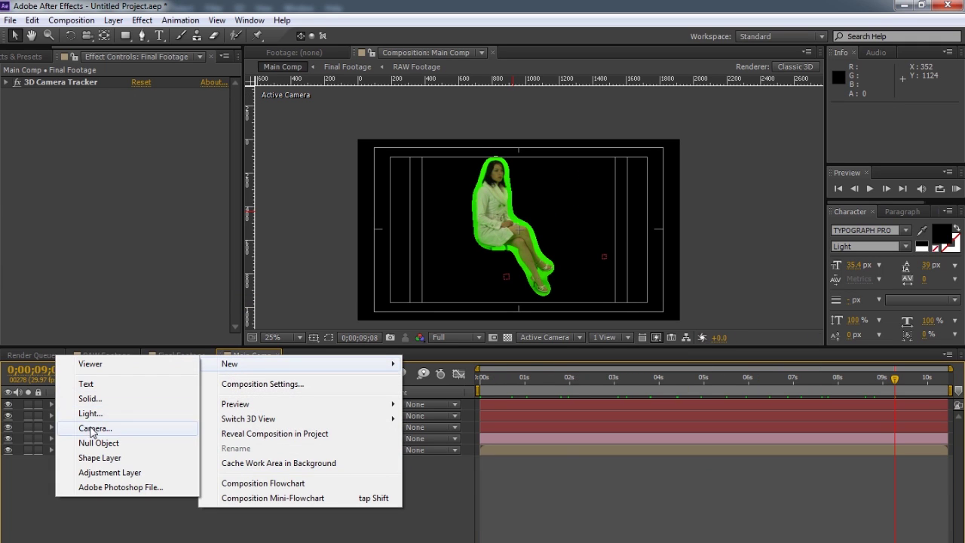
{"action": "left_click", "coordinate": [92, 398]}
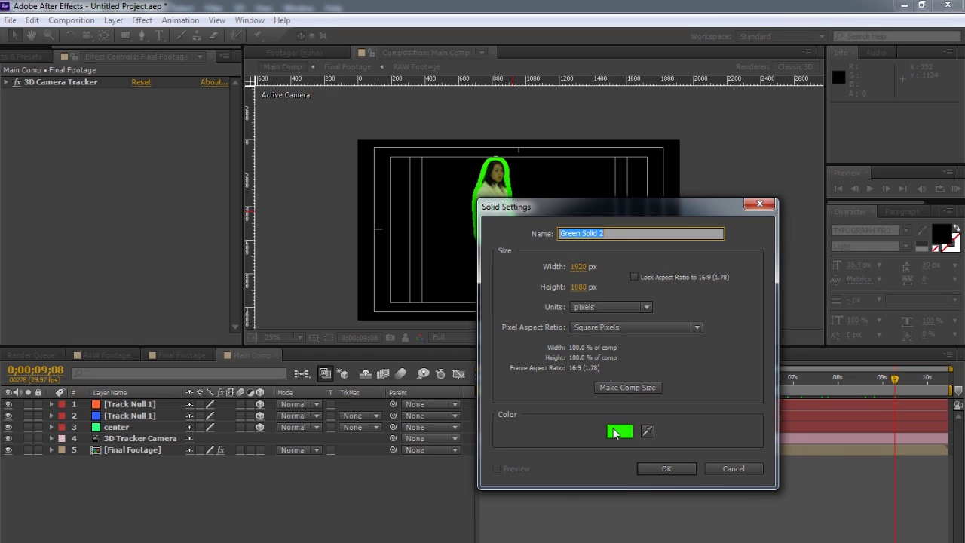
{"action": "left_click", "coordinate": [620, 426]}
{"action": "left_click_drag", "start_coordinate": [737, 415], "coordinate": [741, 403]}
{"action": "left_click_drag", "start_coordinate": [715, 349], "coordinate": [721, 334]}
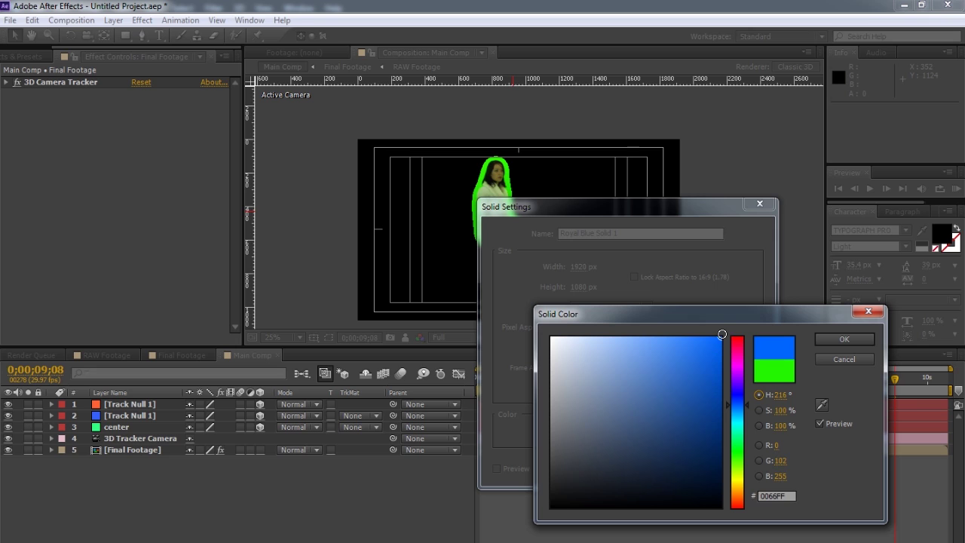
{"action": "left_click", "coordinate": [843, 339]}
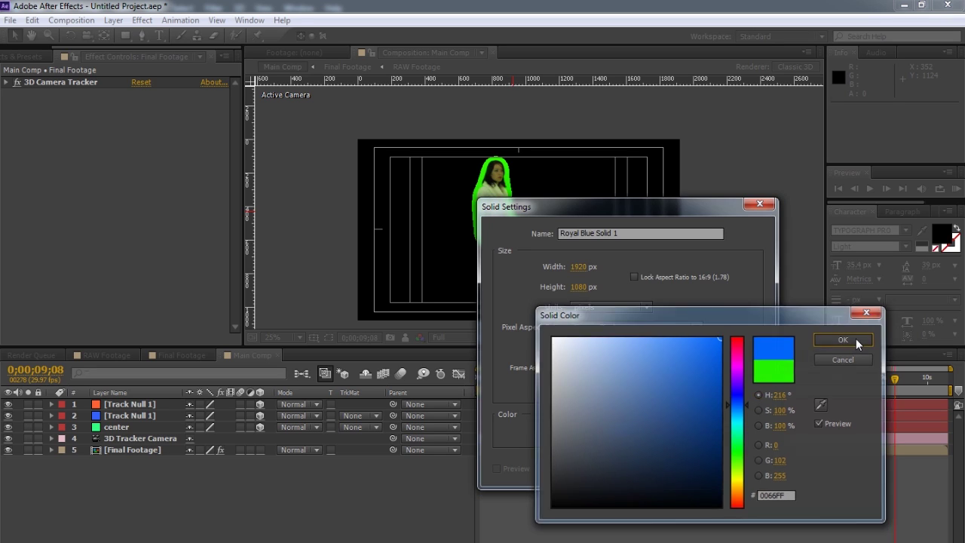
{"action": "triple_click", "coordinate": [640, 234]}
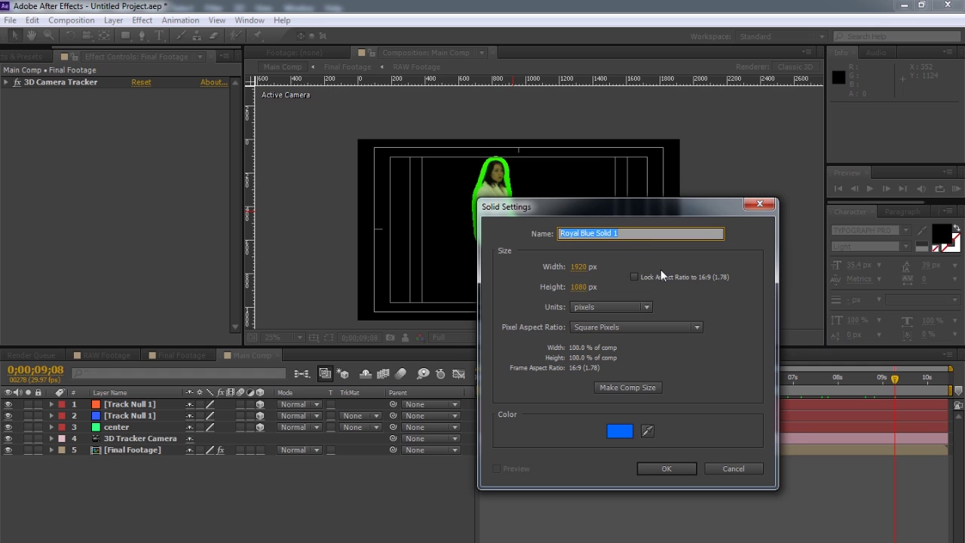
{"action": "type", "text": "Element"}
{"action": "left_click", "coordinate": [681, 468]}
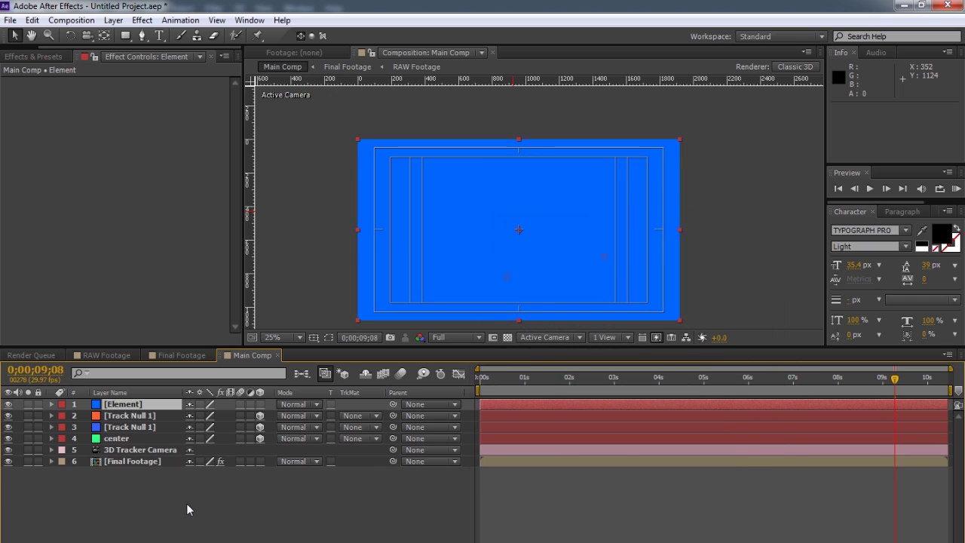
Step: Apply the Element effect to the Element solid
{"action": "left_click", "coordinate": [139, 403]}
{"action": "right_click", "coordinate": [84, 151]}
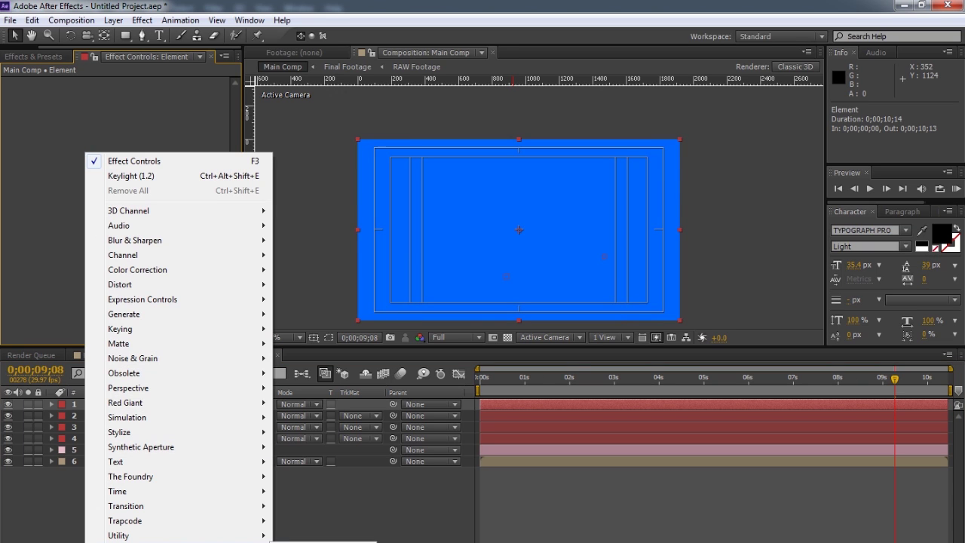
{"action": "key", "text": "Escape"}
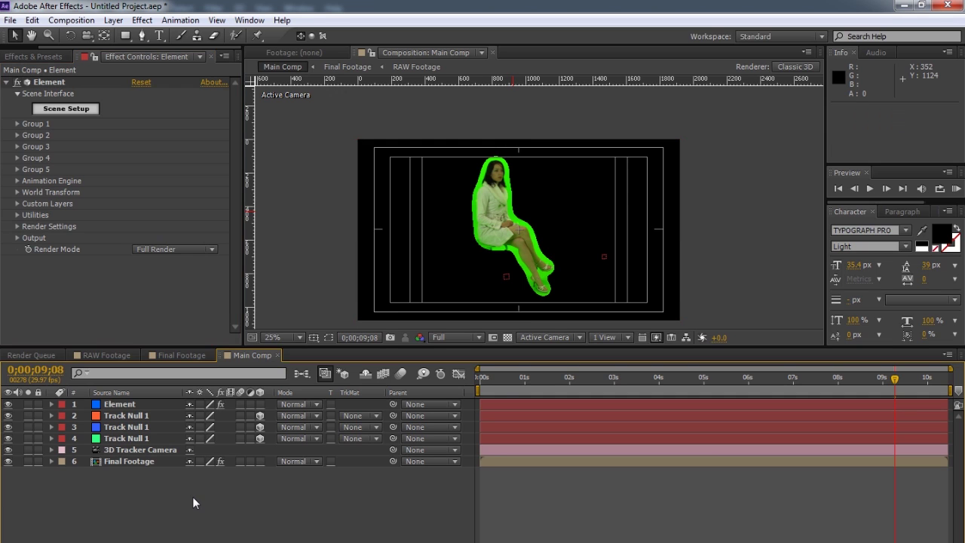
Step: Create a 1920 x 1080 solid named circle in a darker blue, RGB 13, 84, 192
{"action": "right_click", "coordinate": [192, 496]}
{"action": "mouse_move", "coordinate": [241, 354]}
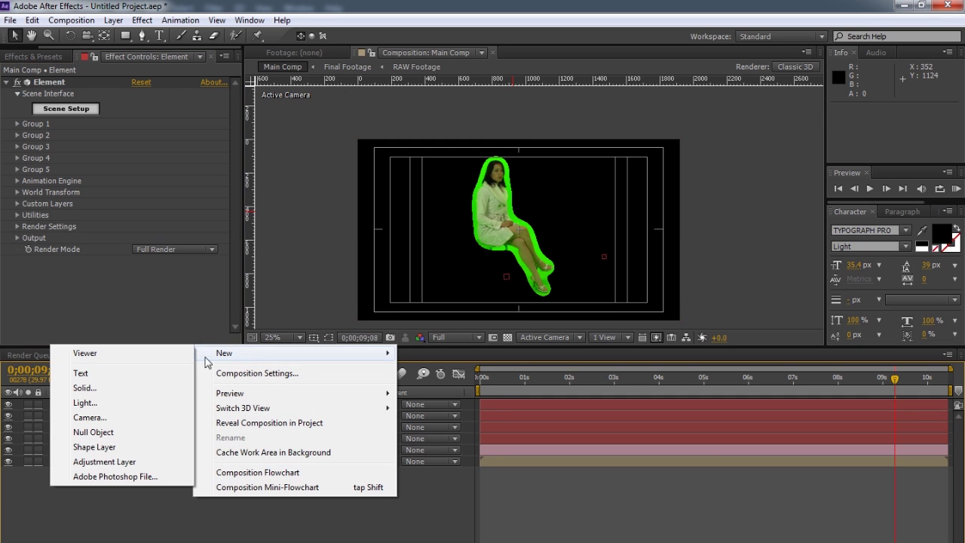
{"action": "left_click", "coordinate": [88, 390]}
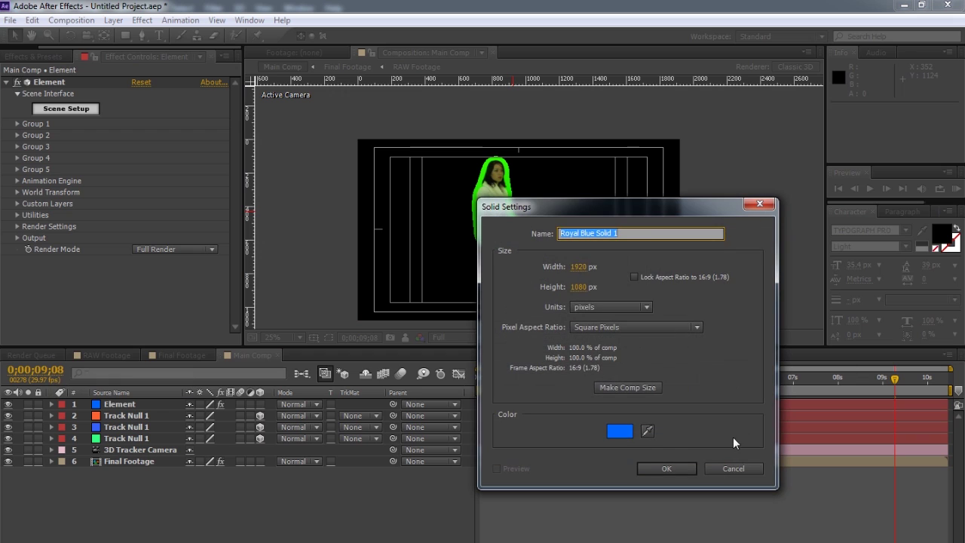
{"action": "left_click", "coordinate": [622, 431]}
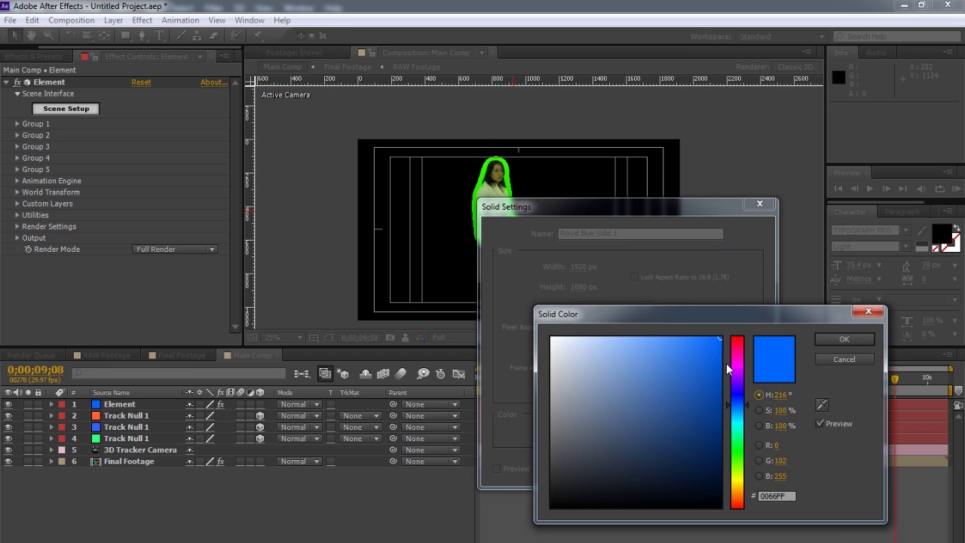
{"action": "left_click", "coordinate": [844, 339]}
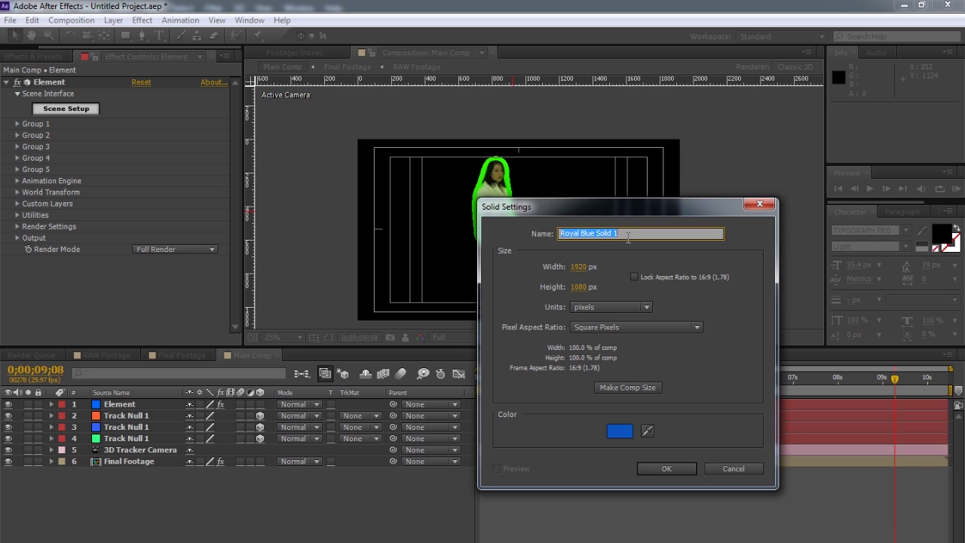
{"action": "type", "text": "C"}
{"action": "key", "text": "BackSpace"}
{"action": "key", "text": "BackSpace"}
{"action": "key", "text": "BackSpace"}
{"action": "key", "text": "BackSpace"}
{"action": "left_click", "coordinate": [663, 469]}
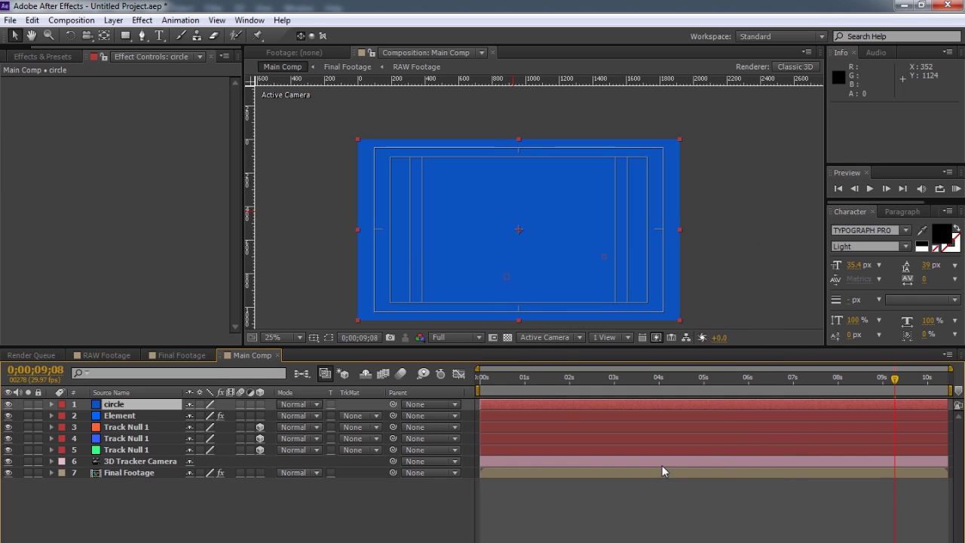
Step: Draw a perfectly circular ellipse mask about 880 px across from the center of the circle solid, and deselect the layer
{"action": "left_click", "coordinate": [129, 36]}
{"action": "key", "text": "q"}
{"action": "key", "text": "q"}
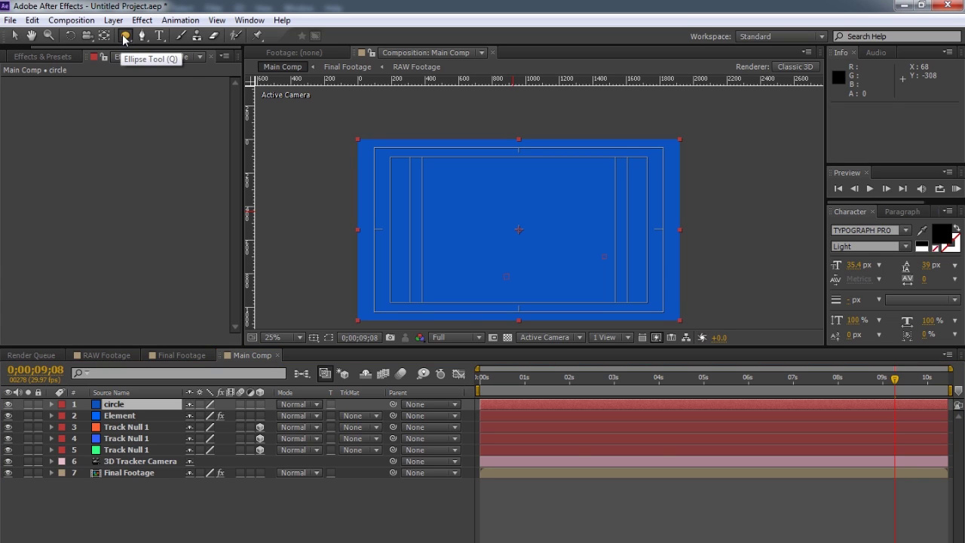
{"action": "key", "text": "q"}
{"action": "key", "text": "q"}
{"action": "key", "text": "q"}
{"action": "key", "text": "q"}
{"action": "key", "text": "q"}
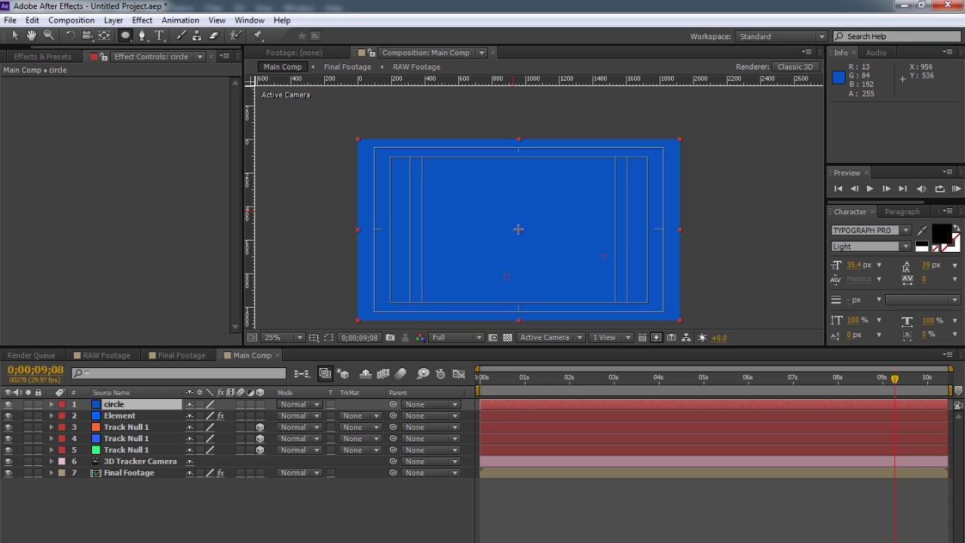
{"action": "left_click_drag", "start_coordinate": [518, 229], "coordinate": [593, 304]}
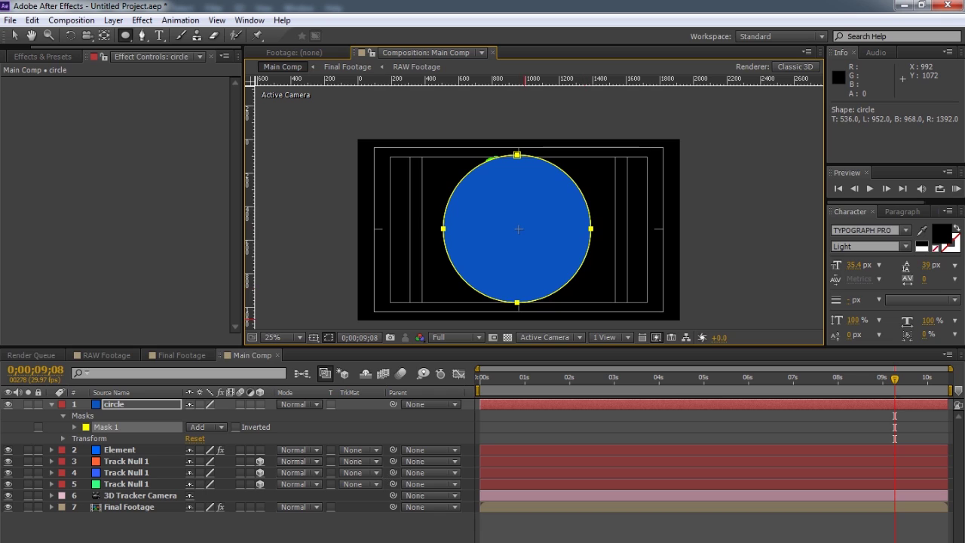
{"action": "left_click", "coordinate": [279, 530]}
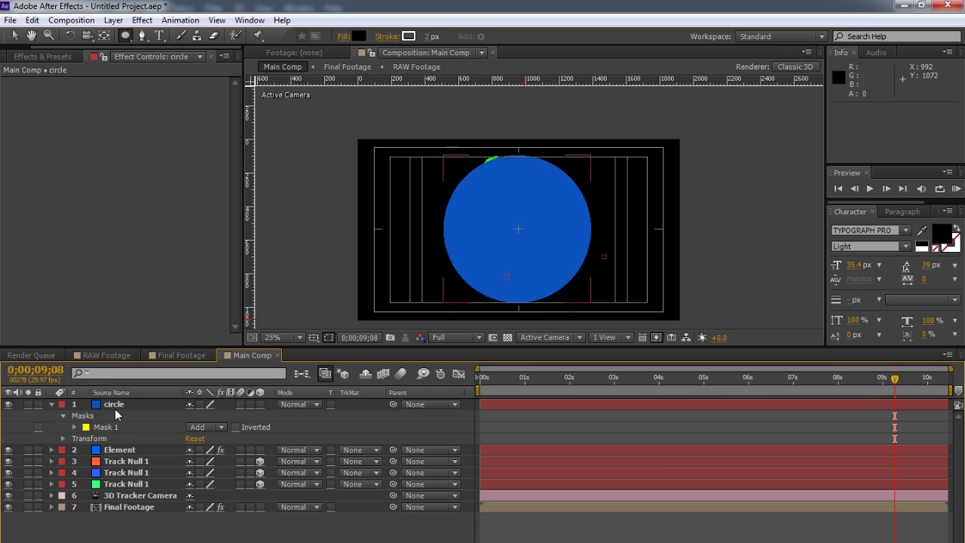
Step: Hide the circle layer and assign it as Path Layer 1 in the Element effect's custom text and masks
{"action": "left_click", "coordinate": [9, 408]}
{"action": "left_click", "coordinate": [121, 449]}
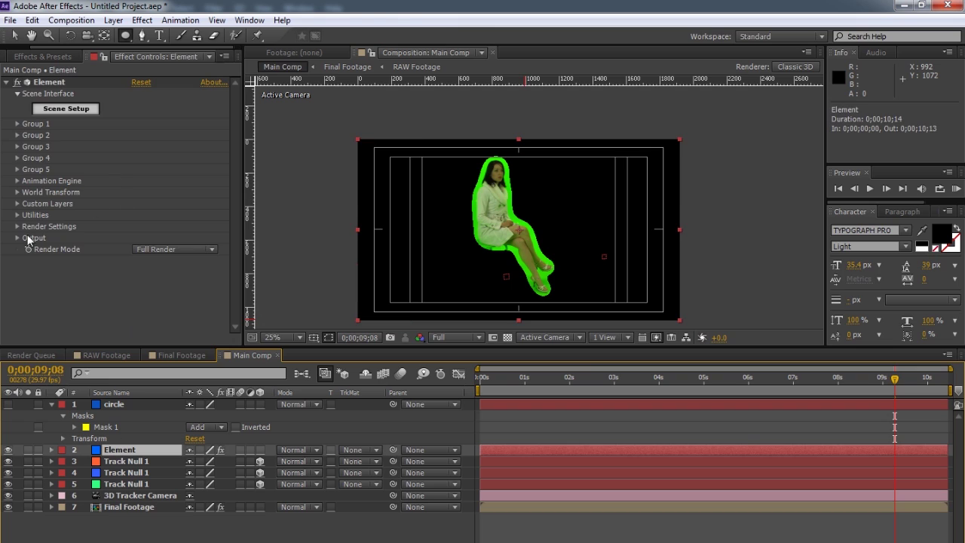
{"action": "left_click", "coordinate": [17, 204]}
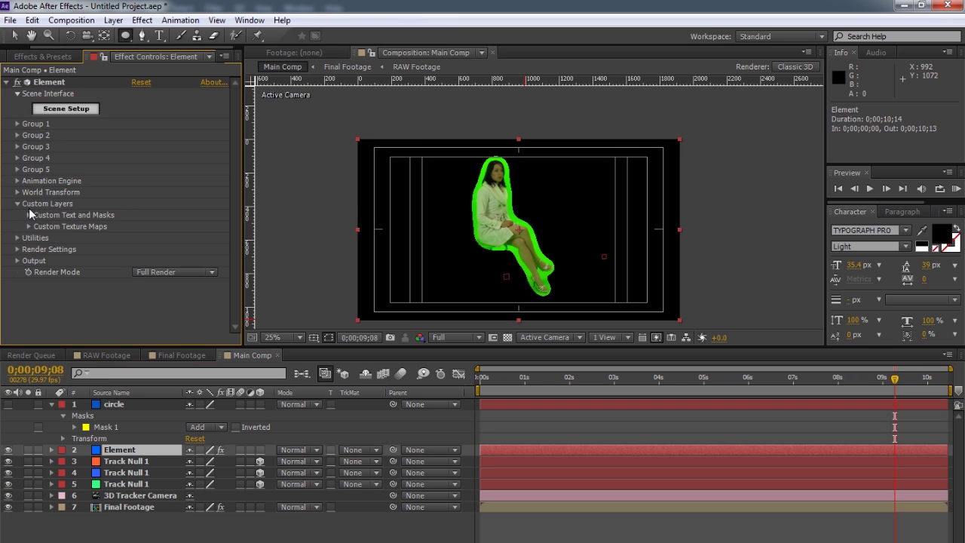
{"action": "left_click", "coordinate": [29, 215]}
{"action": "left_click", "coordinate": [170, 223]}
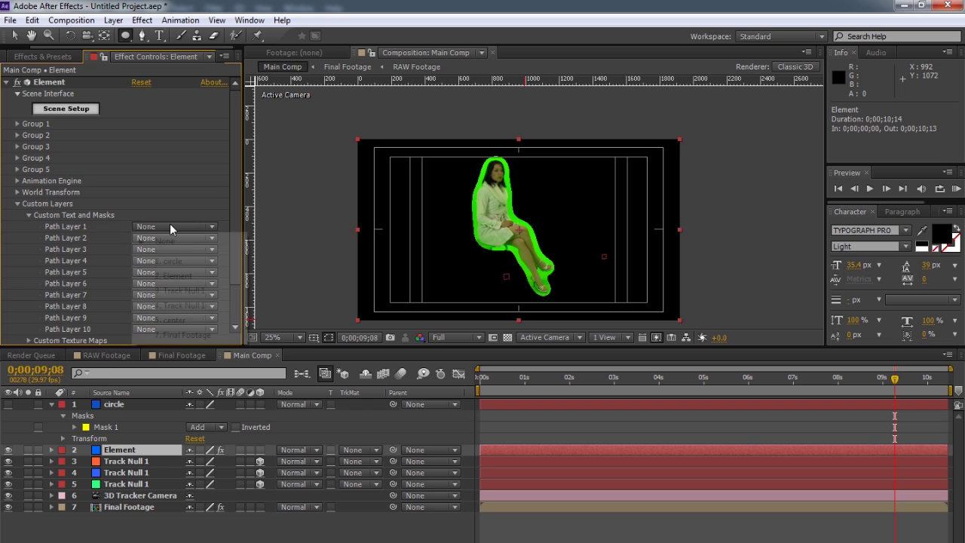
{"action": "left_click", "coordinate": [169, 262]}
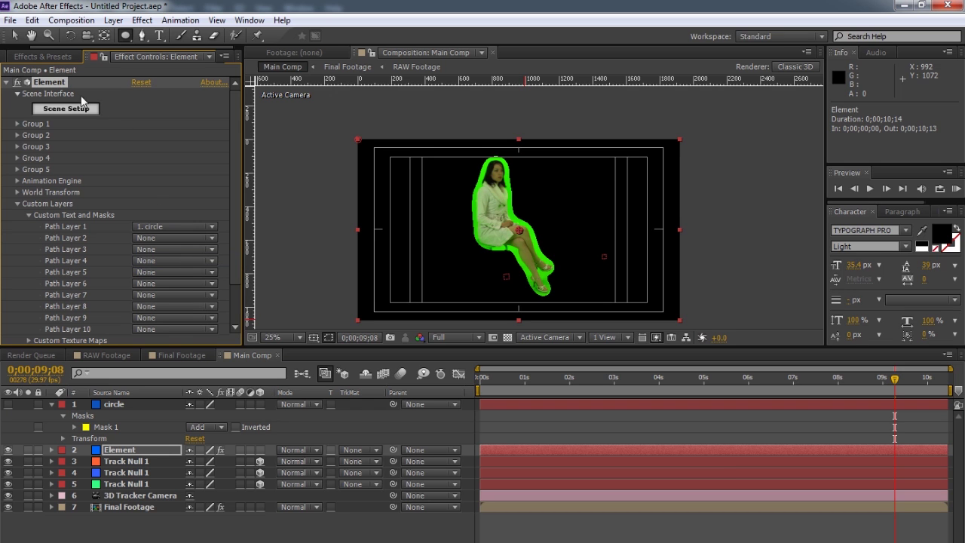
Step: Open Element's Scene Setup and create an extruded model from the circle path
{"action": "left_click", "coordinate": [68, 110]}
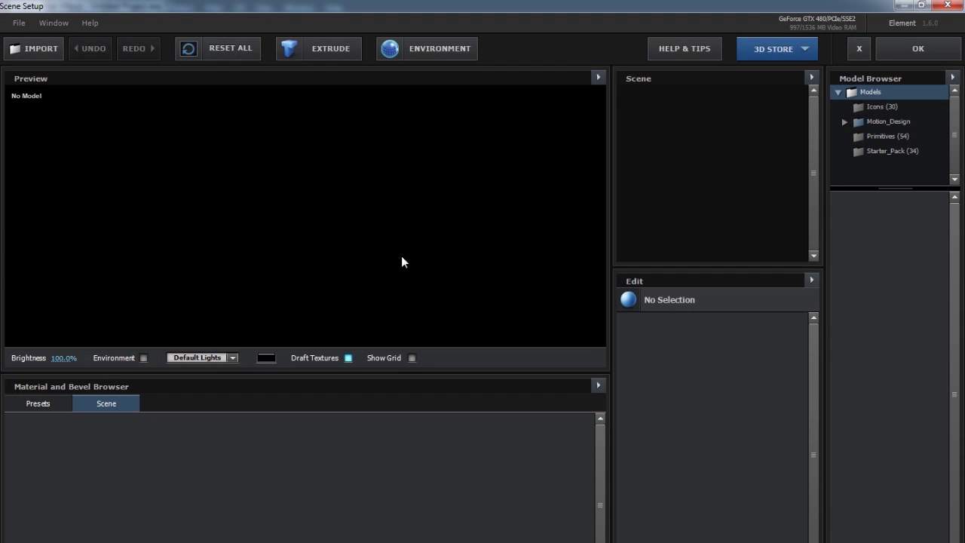
{"action": "left_click", "coordinate": [330, 48]}
{"action": "left_click_drag", "start_coordinate": [341, 243], "coordinate": [337, 153]}
{"action": "left_click_drag", "start_coordinate": [405, 271], "coordinate": [345, 227]}
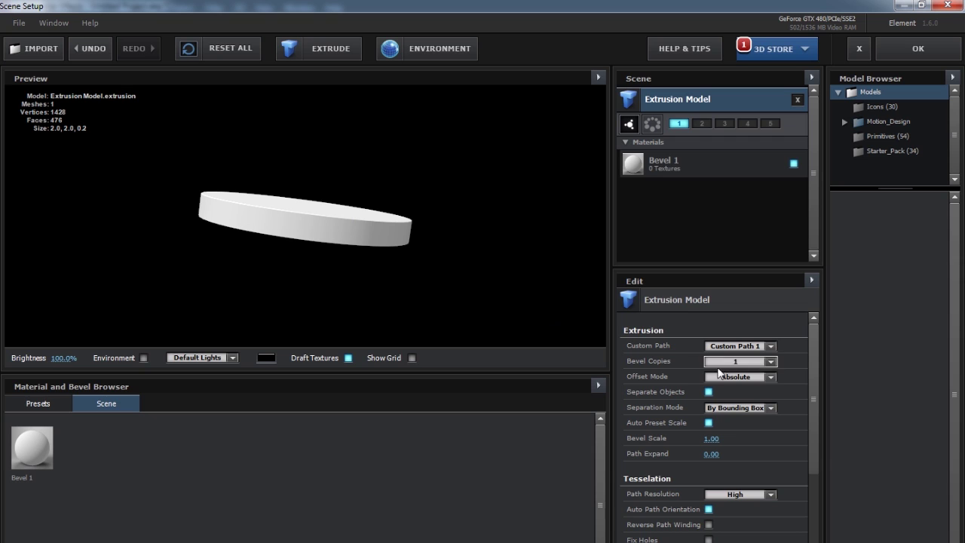
Step: Reduce the Bevel 1 Extrude value to 0.26 and show the grid in the preview
{"action": "left_click", "coordinate": [700, 172]}
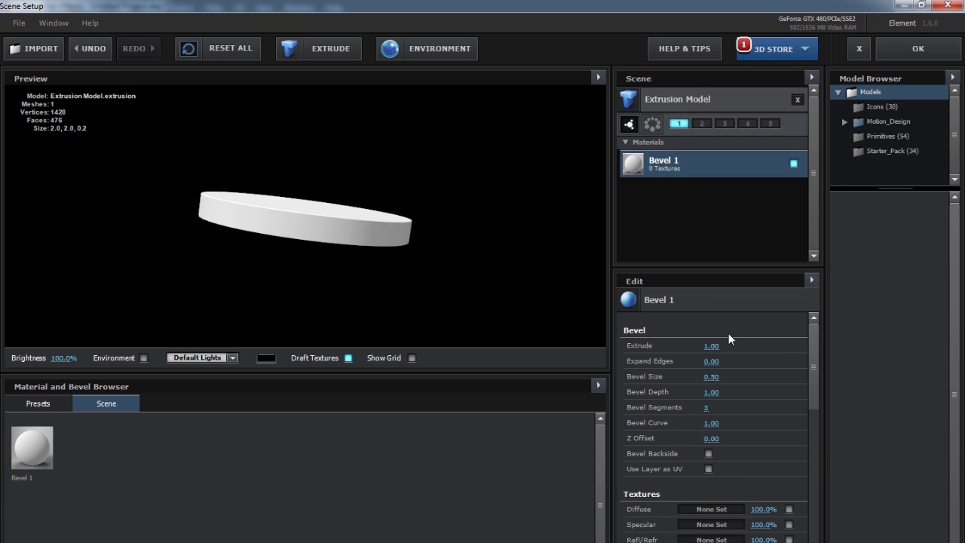
{"action": "left_click_drag", "start_coordinate": [712, 345], "coordinate": [667, 346]}
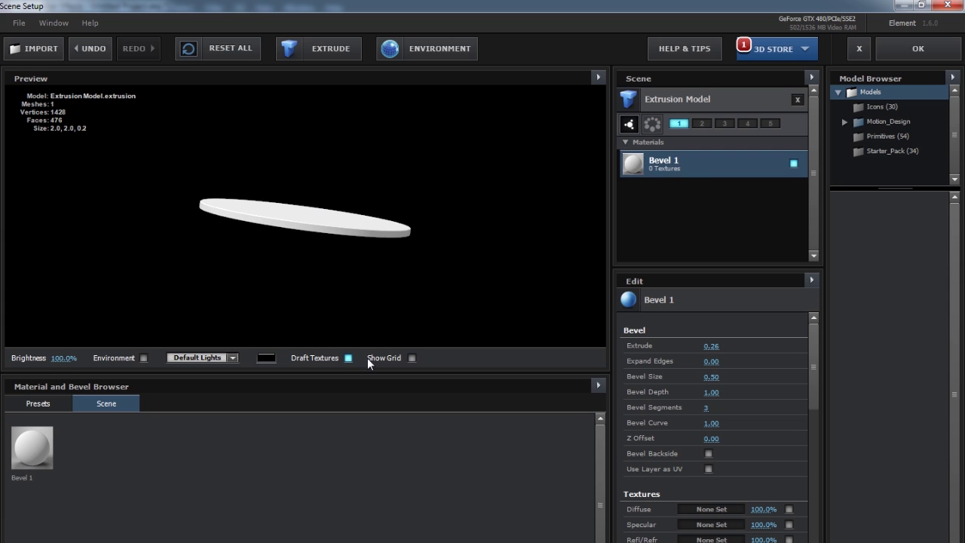
{"action": "left_click", "coordinate": [412, 358]}
{"action": "left_click_drag", "start_coordinate": [367, 267], "coordinate": [335, 185]}
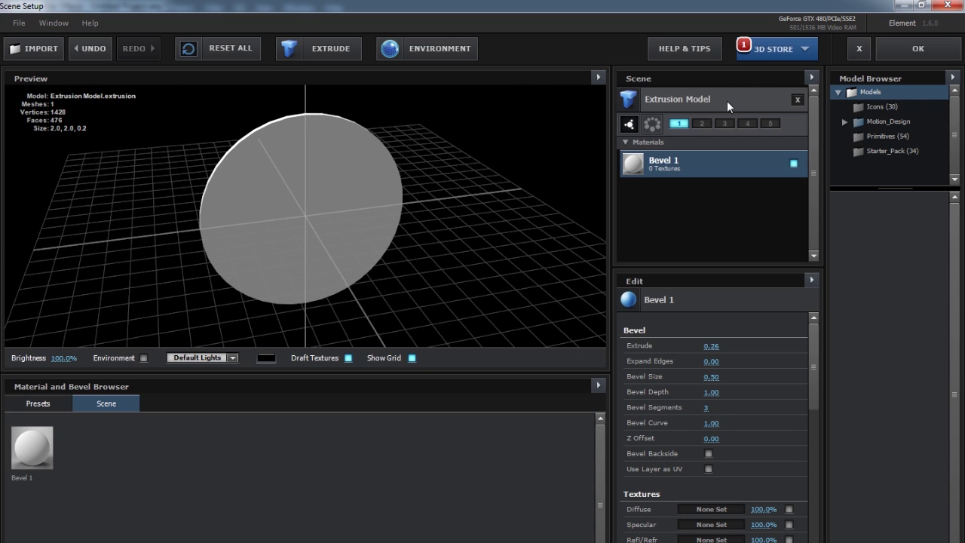
Step: Set the Extrusion Model's path resolution to Ultra
{"action": "left_click", "coordinate": [633, 98]}
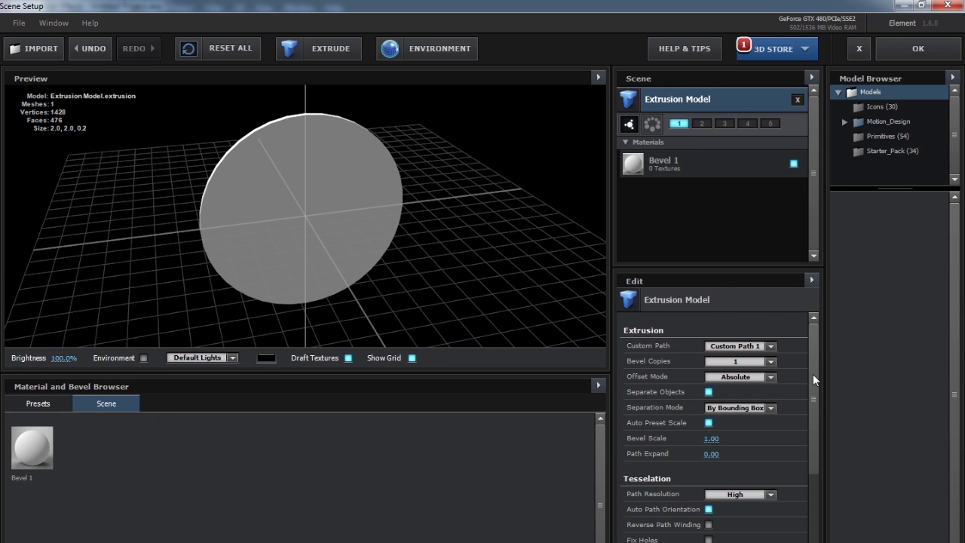
{"action": "left_click", "coordinate": [752, 494]}
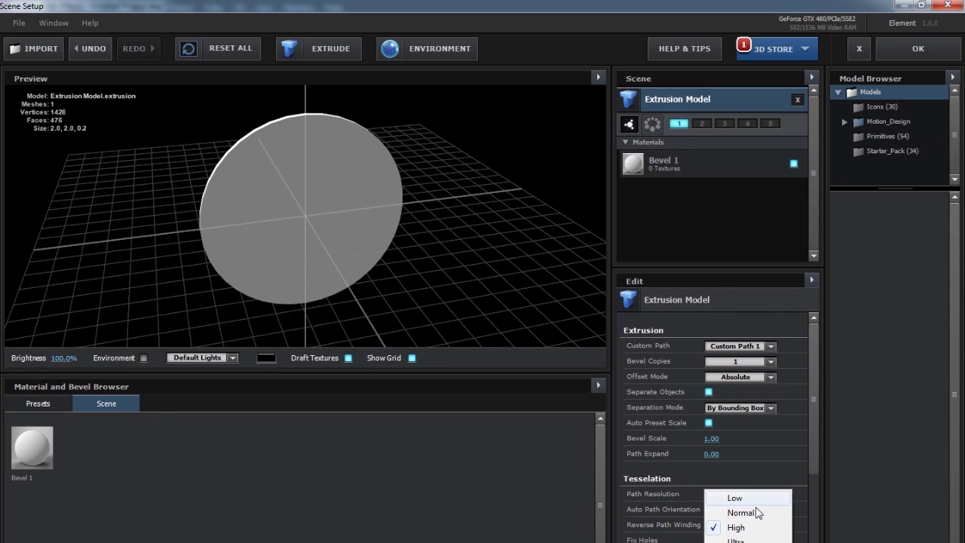
{"action": "left_click", "coordinate": [735, 540]}
Step: Set the Extrusion Model's X orientation to 90° so the disc lies flat on the grid
{"action": "left_click_drag", "start_coordinate": [814, 385], "coordinate": [819, 476]}
{"action": "scroll", "coordinate": [773, 436], "scroll_direction": "down", "scroll_amount": 1}
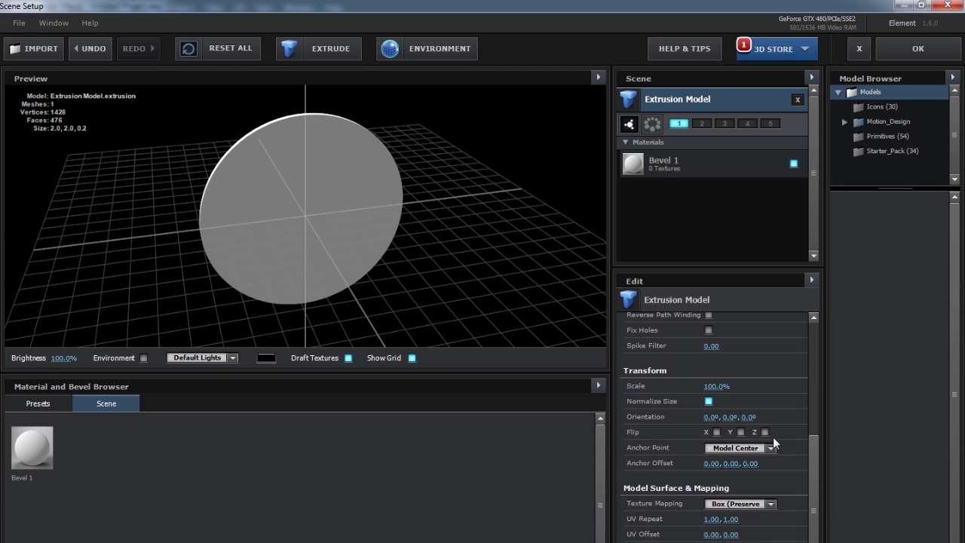
{"action": "left_click", "coordinate": [707, 417]}
{"action": "type", "text": "90"}
{"action": "key", "text": "Return"}
{"action": "mouse_move", "coordinate": [329, 252]}
{"action": "left_mouse_down"}
{"action": "mouse_move", "coordinate": [336, 203]}
{"action": "mouse_move", "coordinate": [321, 243]}
{"action": "left_mouse_up"}
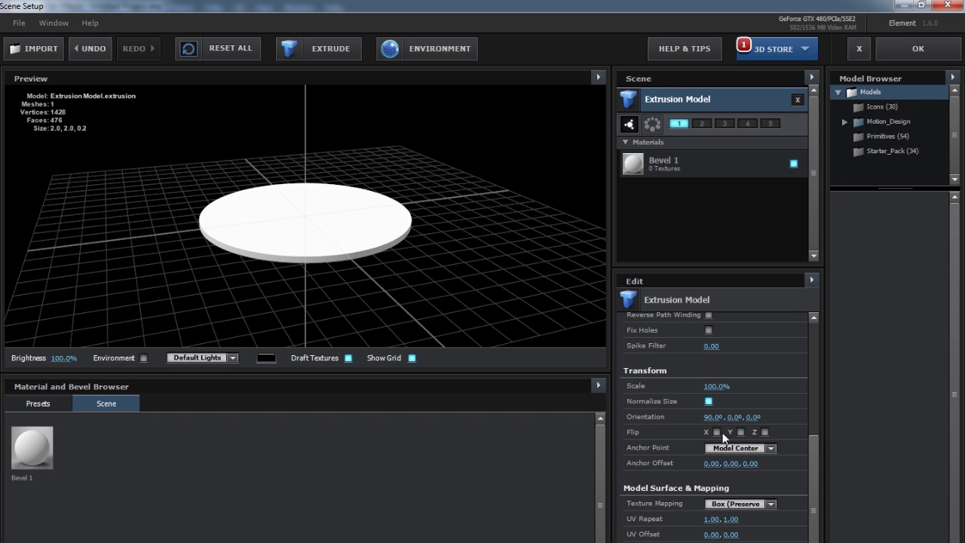
{"action": "left_click_drag", "start_coordinate": [813, 462], "coordinate": [822, 530]}
{"action": "left_click_drag", "start_coordinate": [449, 224], "coordinate": [375, 260]}
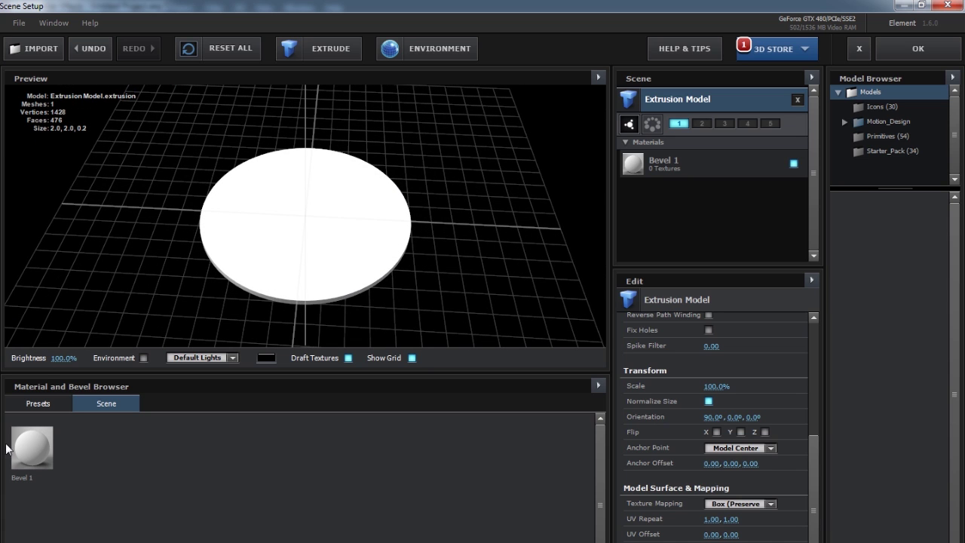
Step: Apply the concrete_bare_05 material from the Pro_Shaders Concrete presets to the disc and accept the scene setup
{"action": "left_click", "coordinate": [42, 405]}
{"action": "left_click", "coordinate": [34, 450]}
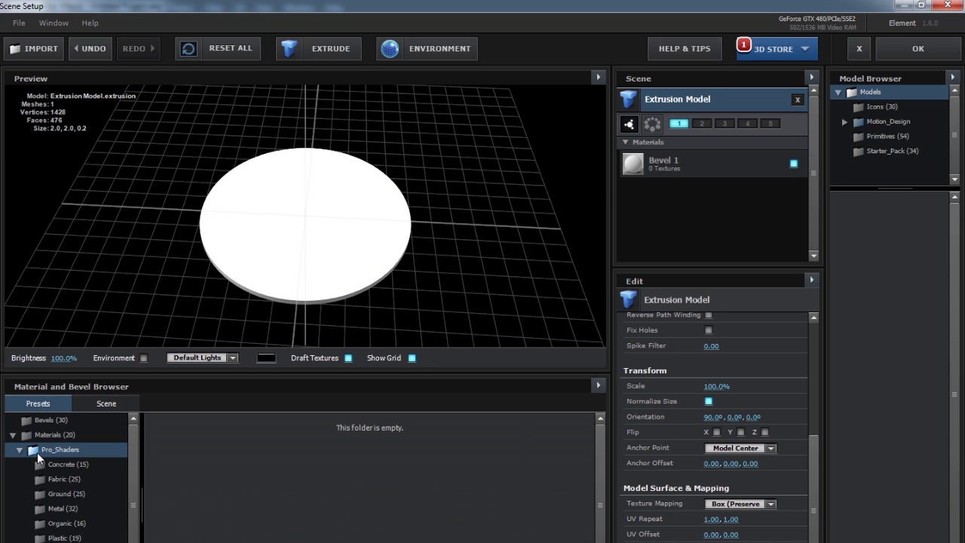
{"action": "left_click", "coordinate": [68, 463]}
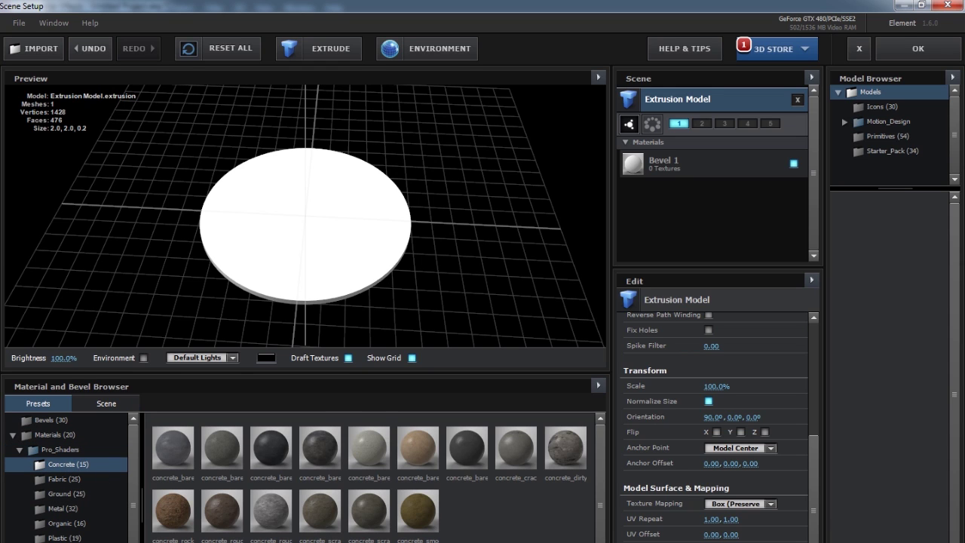
{"action": "double_click", "coordinate": [376, 452]}
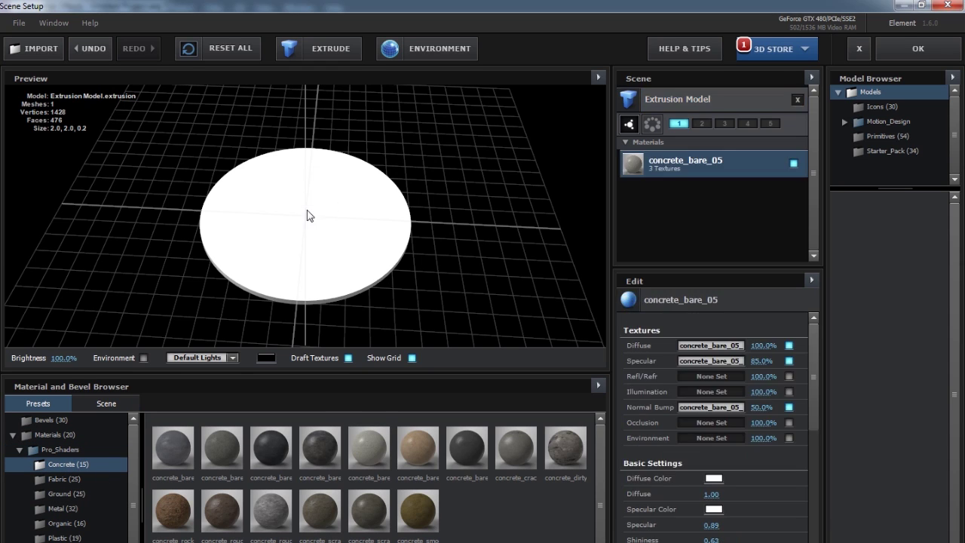
{"action": "scroll", "coordinate": [319, 244], "scroll_direction": "up", "scroll_amount": 10}
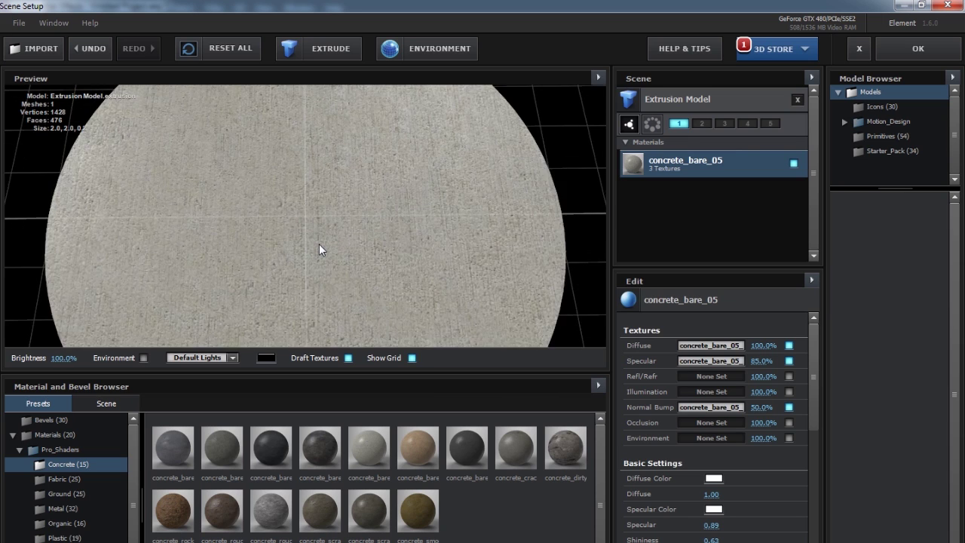
{"action": "scroll", "coordinate": [318, 244], "scroll_direction": "down", "scroll_amount": 3}
{"action": "left_click_drag", "start_coordinate": [380, 303], "coordinate": [389, 275]}
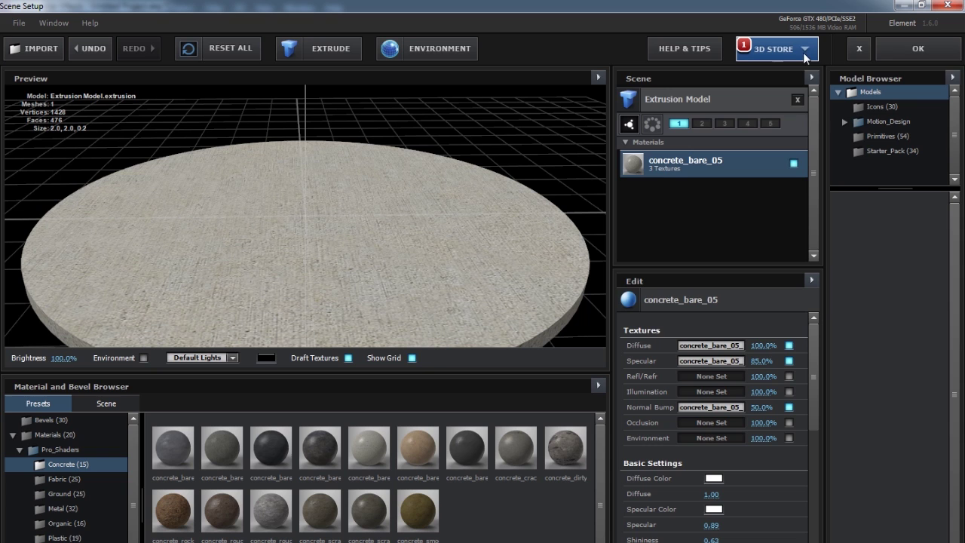
{"action": "left_click", "coordinate": [919, 50]}
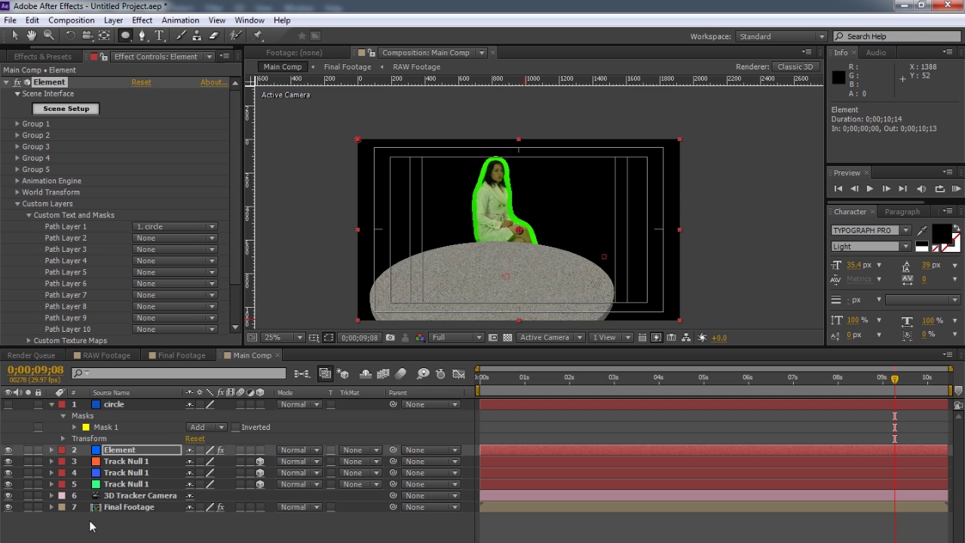
Step: Move the Final Footage layer directly above the Element layer and scrub through the composition to check the disc under the woman
{"action": "left_click", "coordinate": [121, 506]}
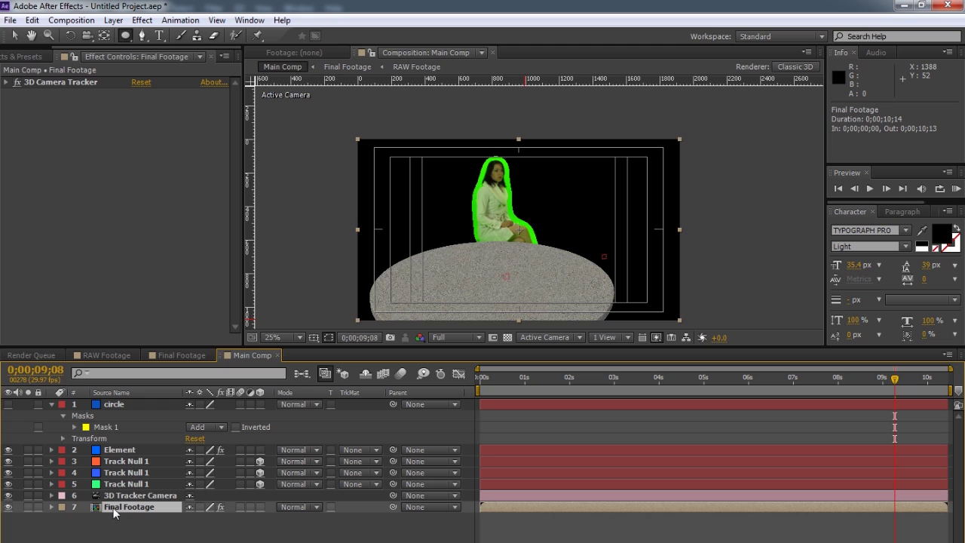
{"action": "left_click_drag", "start_coordinate": [113, 513], "coordinate": [149, 451]}
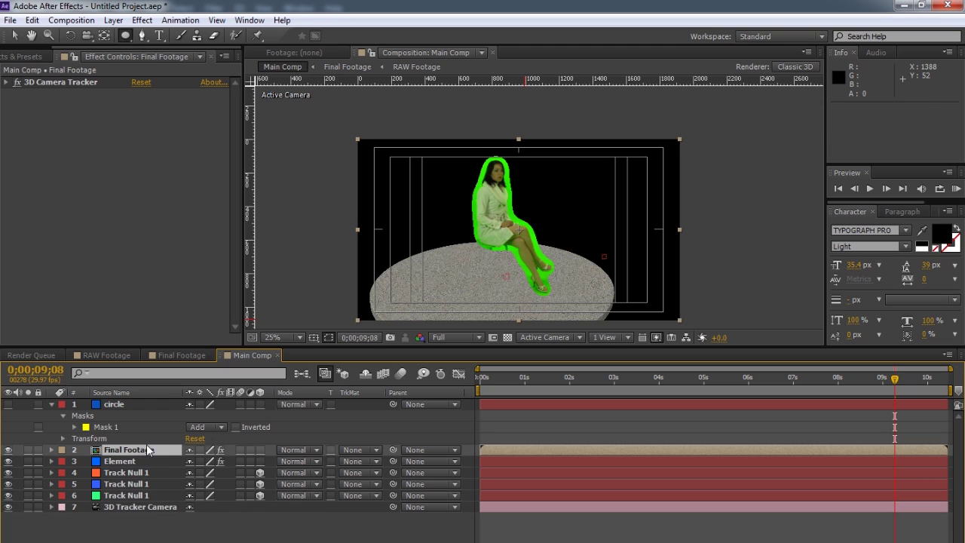
{"action": "left_click_drag", "start_coordinate": [899, 387], "coordinate": [633, 389]}
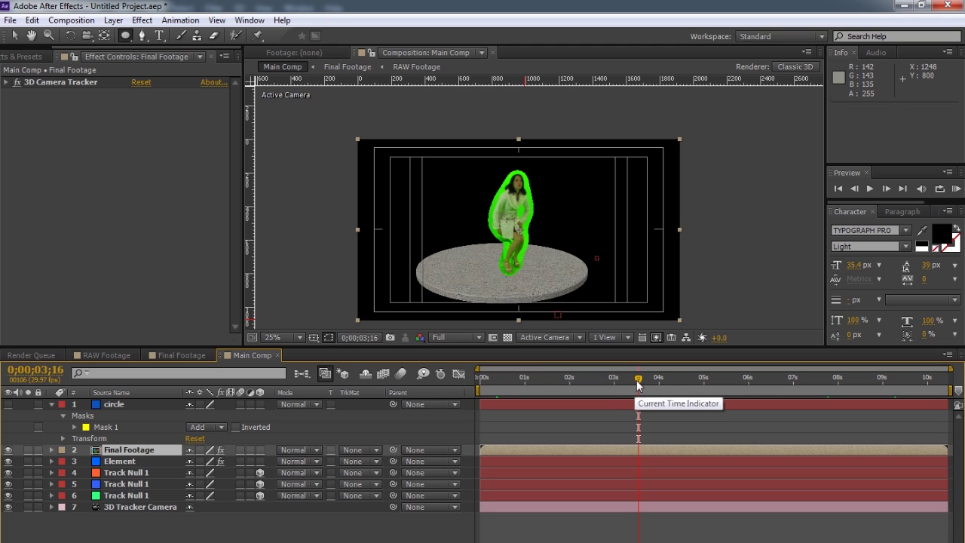
{"action": "left_click_drag", "start_coordinate": [639, 381], "coordinate": [617, 377]}
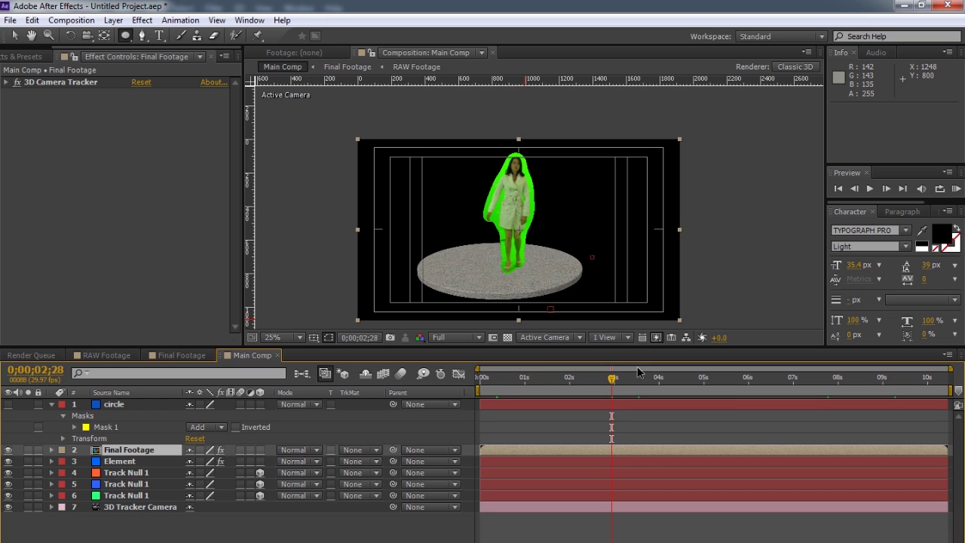
{"action": "left_click_drag", "start_coordinate": [612, 381], "coordinate": [822, 381]}
{"action": "left_click_drag", "start_coordinate": [896, 411], "coordinate": [653, 402]}
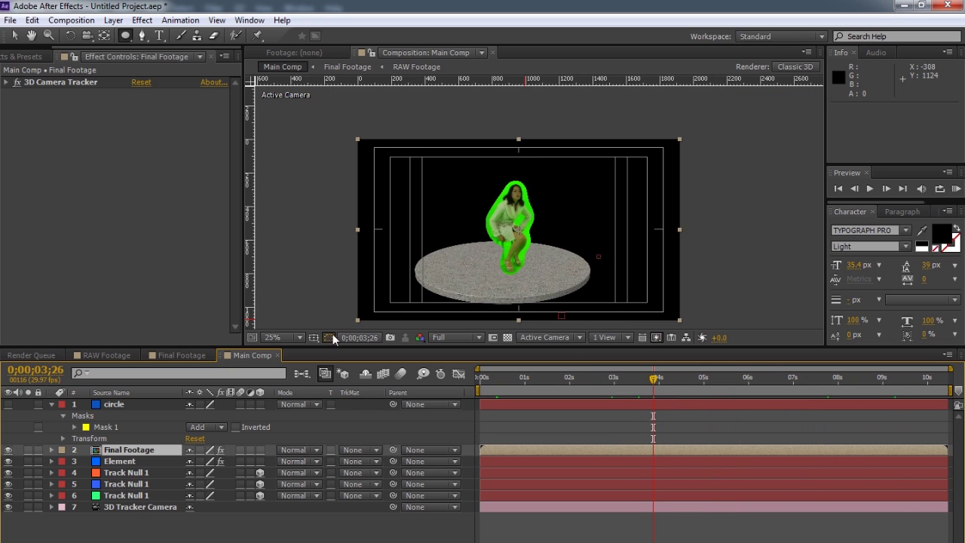
Step: Enlarge the concrete disc by raising the Element layer's Group 1 Particle Size to 29.32, checking it at the first frame
{"action": "left_click", "coordinate": [53, 82]}
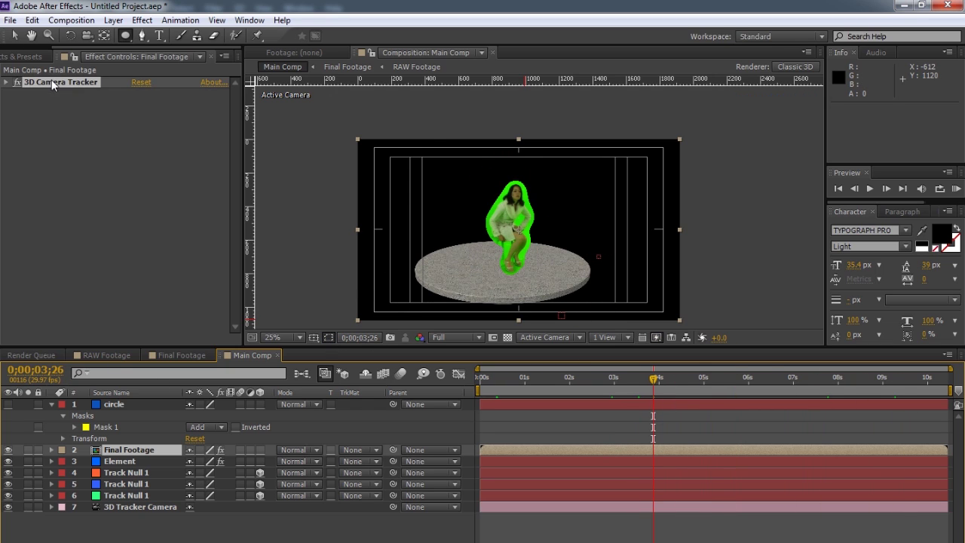
{"action": "left_click", "coordinate": [120, 462]}
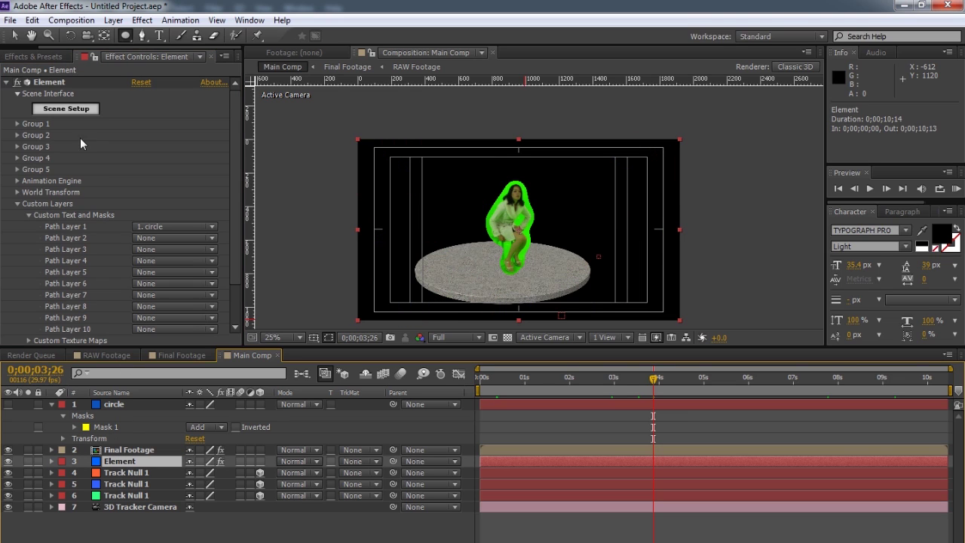
{"action": "scroll", "coordinate": [84, 229], "scroll_direction": "down", "scroll_amount": 2}
{"action": "scroll", "coordinate": [49, 175], "scroll_direction": "up", "scroll_amount": 2}
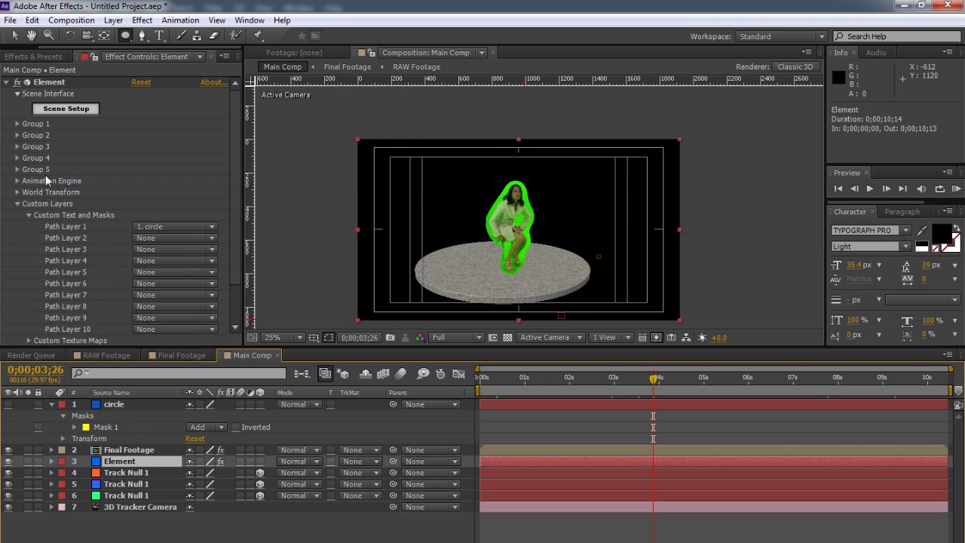
{"action": "left_click", "coordinate": [18, 124]}
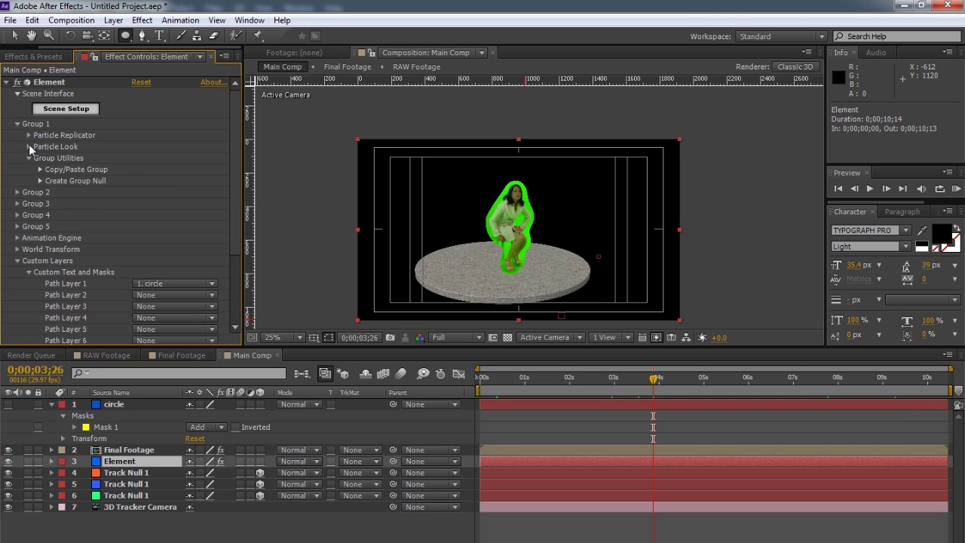
{"action": "left_click", "coordinate": [28, 146]}
{"action": "left_click_drag", "start_coordinate": [140, 157], "coordinate": [933, 159]}
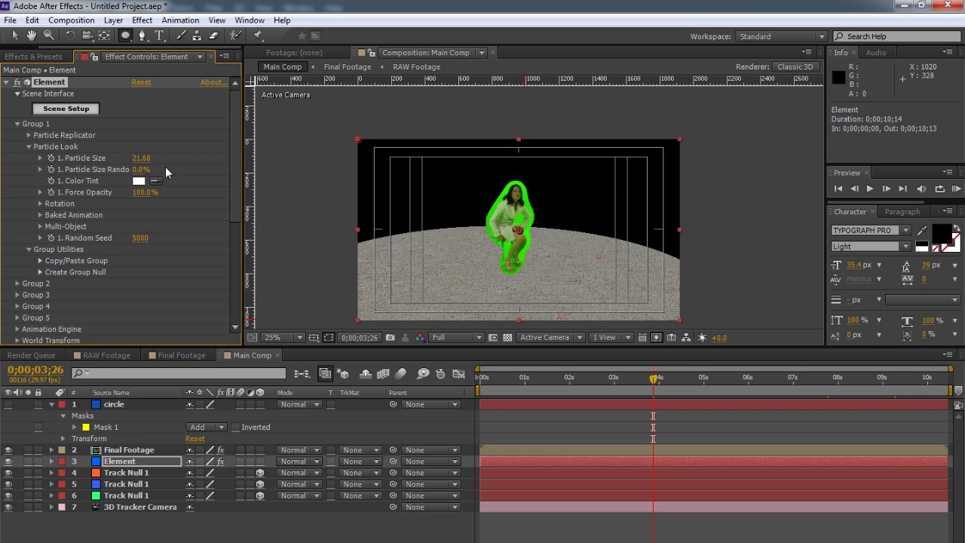
{"action": "left_click_drag", "start_coordinate": [140, 158], "coordinate": [216, 162]}
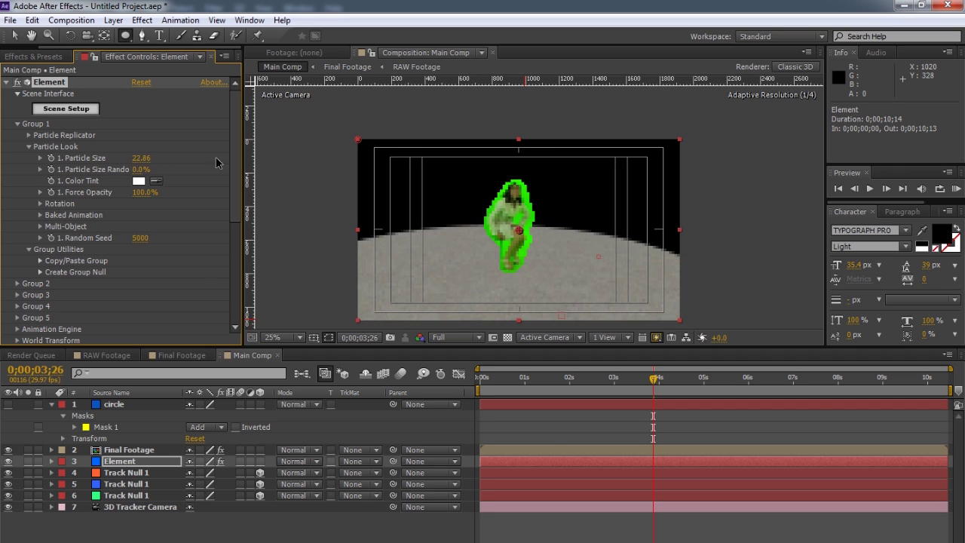
{"action": "left_click_drag", "start_coordinate": [653, 379], "coordinate": [343, 390]}
{"action": "left_click_drag", "start_coordinate": [142, 162], "coordinate": [749, 424]}
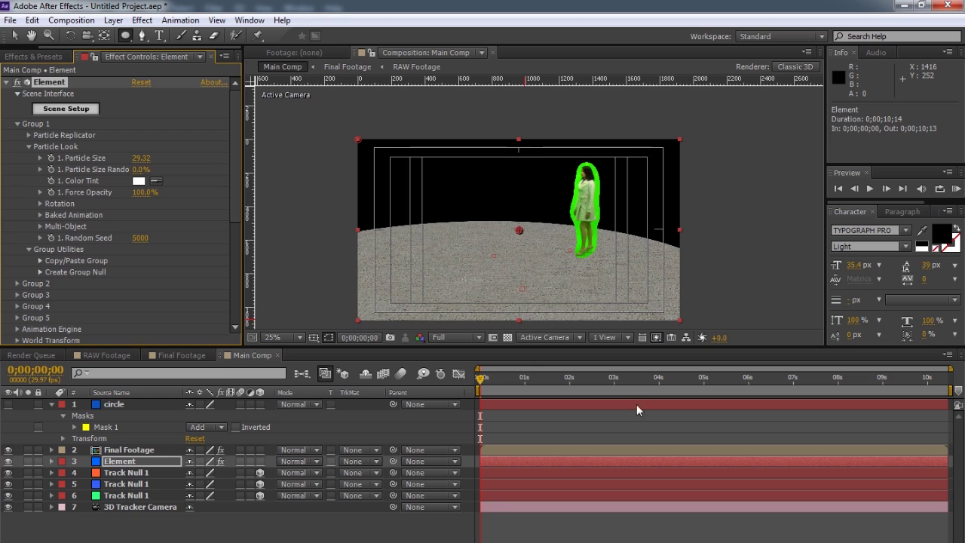
Step: Switch the composition to the Front view and zoom in to 100% on the disc's edge
{"action": "left_click", "coordinate": [604, 338]}
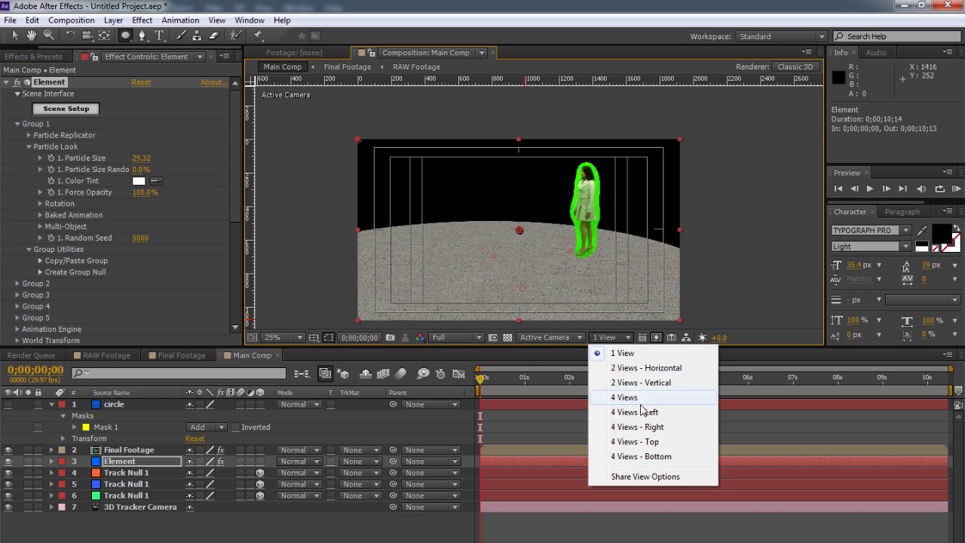
{"action": "left_click", "coordinate": [564, 341]}
{"action": "left_click", "coordinate": [549, 397]}
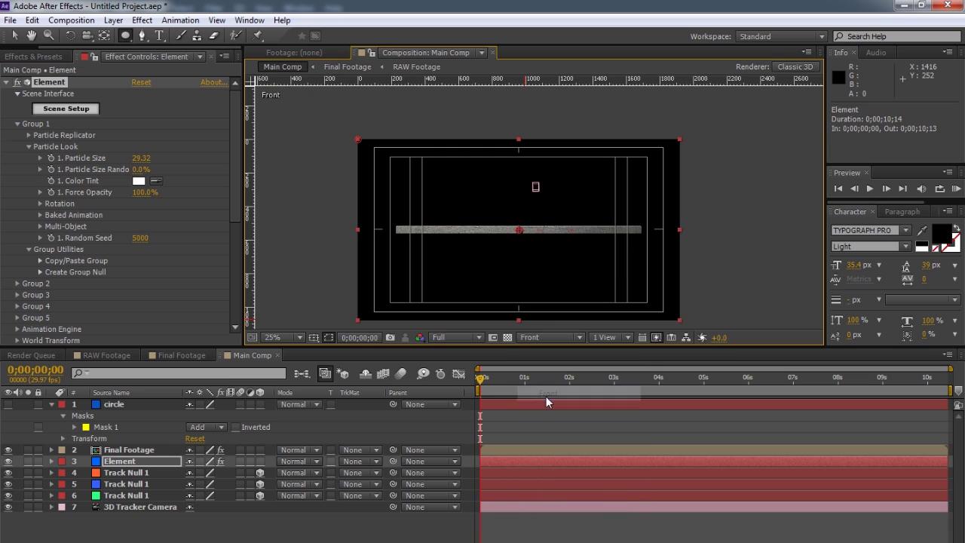
{"action": "scroll", "coordinate": [546, 323], "scroll_direction": "up", "scroll_amount": 4}
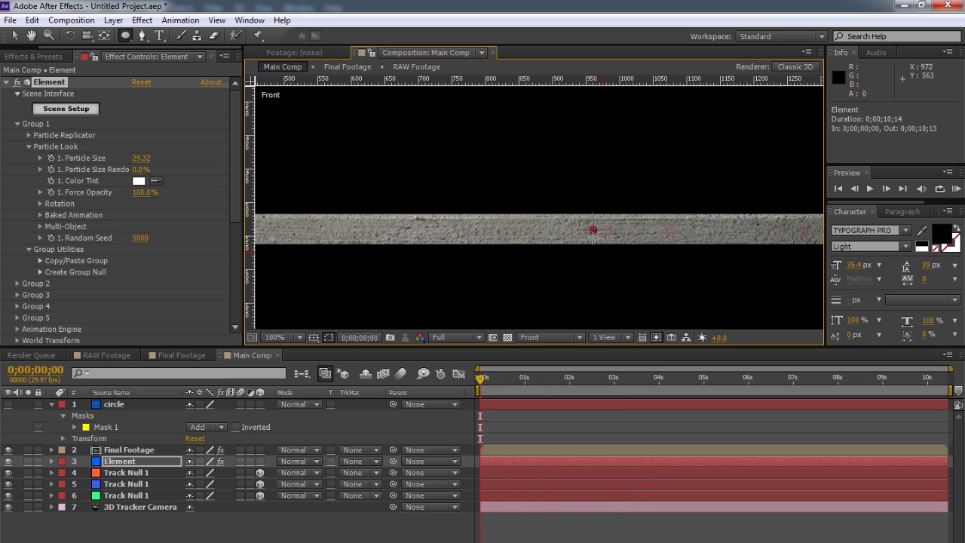
Step: Lower the concrete disc in the Front view by setting Group 1 Position XY to 960.0, 563.0, aligning its top edge with the track null
{"action": "scroll", "coordinate": [583, 230], "scroll_direction": "up", "scroll_amount": 2}
{"action": "scroll", "coordinate": [583, 230], "scroll_direction": "up", "scroll_amount": 2}
{"action": "key", "text": "h"}
{"action": "left_click_drag", "start_coordinate": [664, 213], "coordinate": [432, 128]}
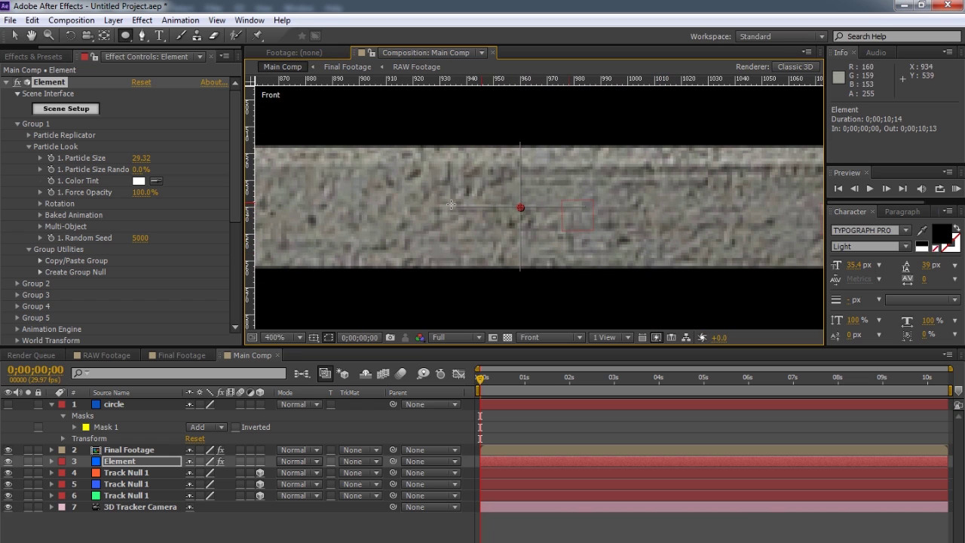
{"action": "left_click", "coordinate": [8, 462]}
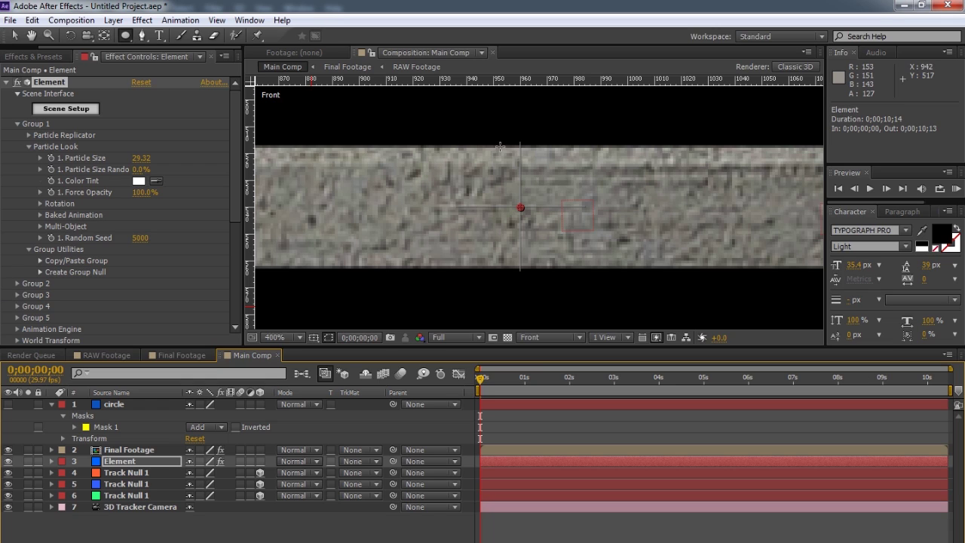
{"action": "left_click", "coordinate": [28, 135]}
{"action": "left_click_drag", "start_coordinate": [174, 209], "coordinate": [186, 203]}
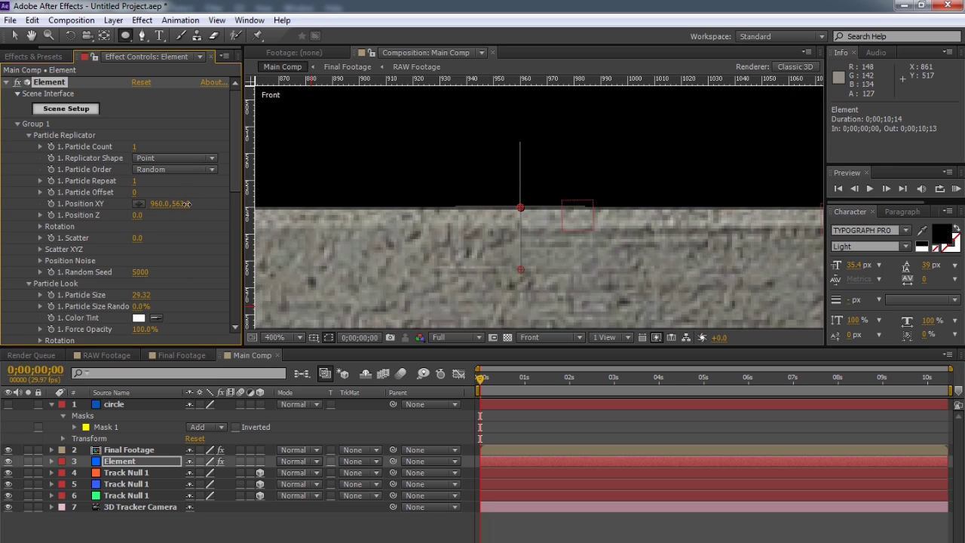
{"action": "scroll", "coordinate": [519, 207], "scroll_direction": "down", "scroll_amount": 2}
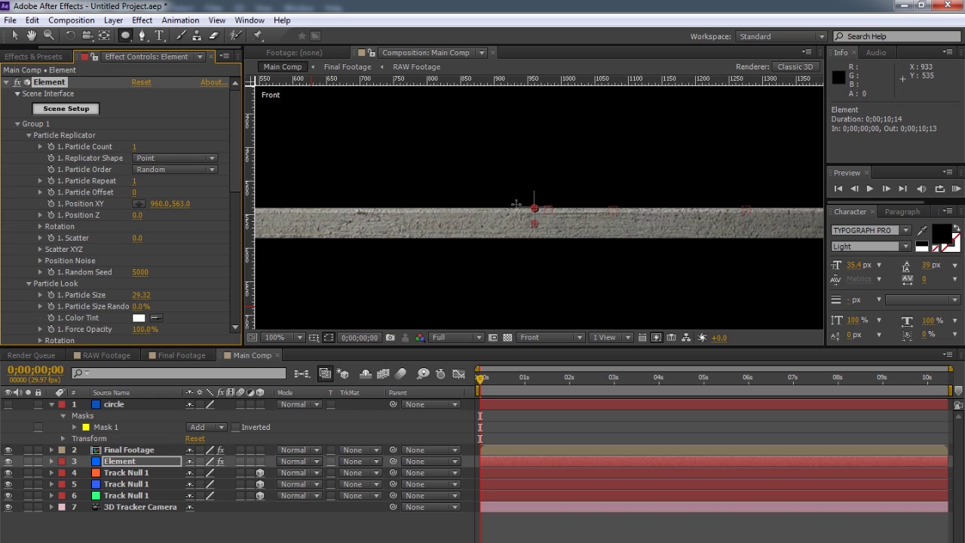
Step: Return the composition to the Active Camera view and scrub to 0;00;01;05 to check the woman's feet against the disc floor
{"action": "left_click", "coordinate": [167, 427]}
{"action": "left_click", "coordinate": [552, 337]}
{"action": "left_click", "coordinate": [556, 346]}
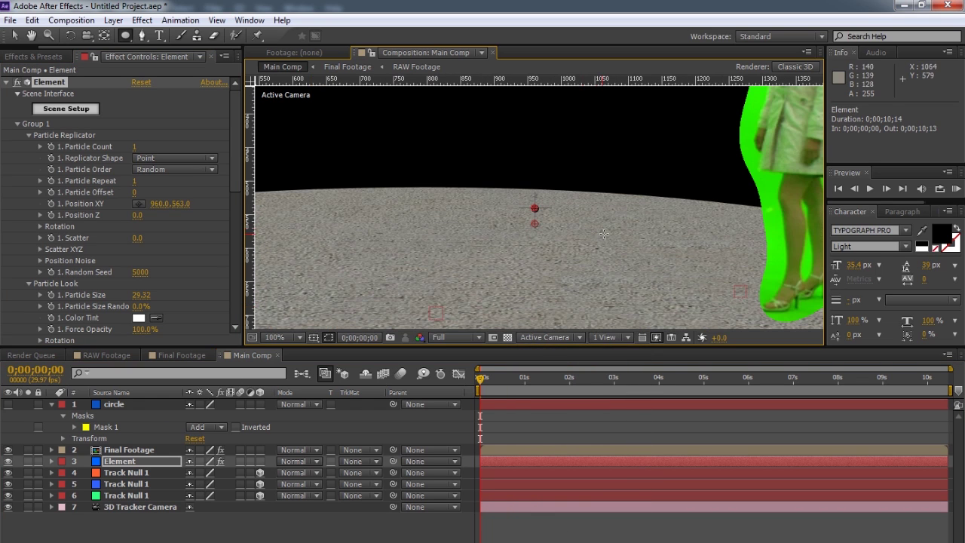
{"action": "scroll", "coordinate": [602, 234], "scroll_direction": "down", "scroll_amount": 2}
{"action": "left_click_drag", "start_coordinate": [566, 266], "coordinate": [550, 202]}
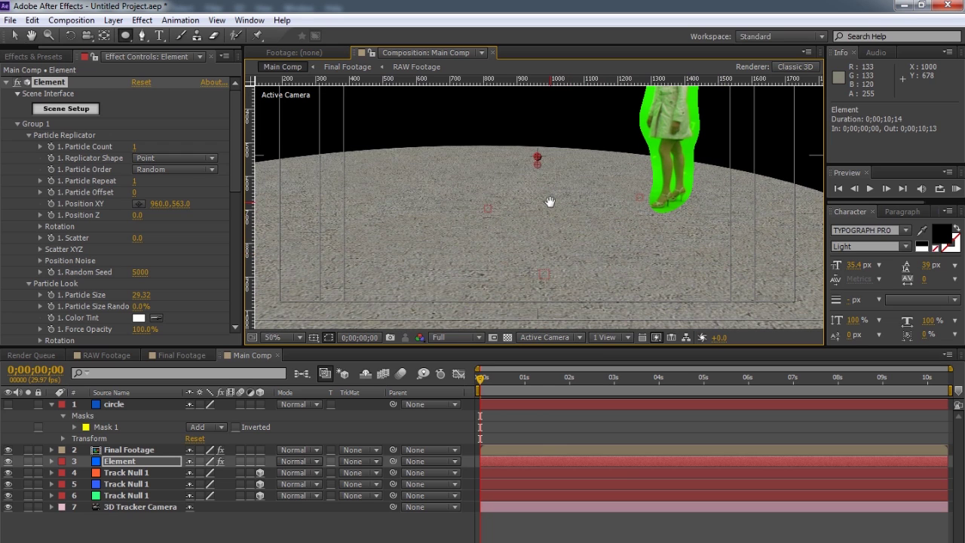
{"action": "scroll", "coordinate": [549, 202], "scroll_direction": "up", "scroll_amount": 2}
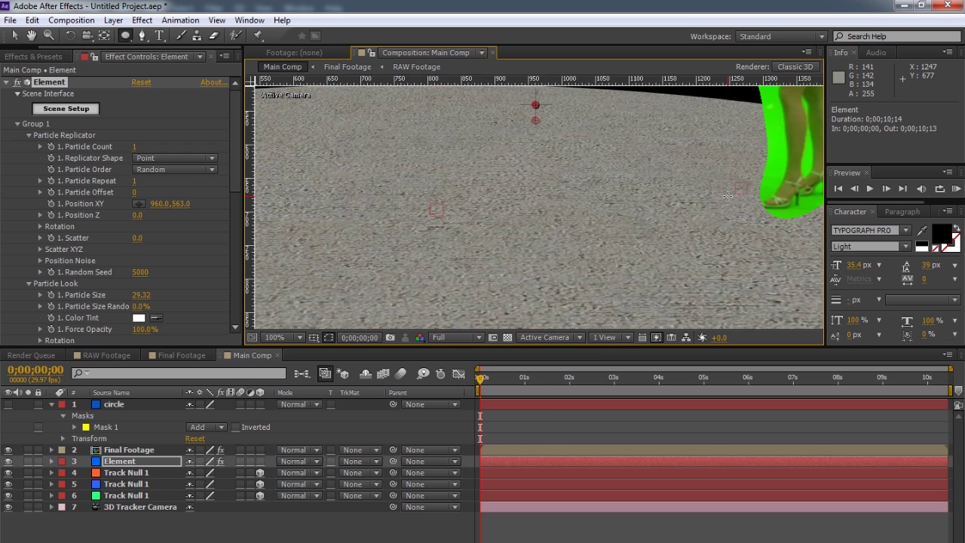
{"action": "left_click_drag", "start_coordinate": [761, 208], "coordinate": [492, 228]}
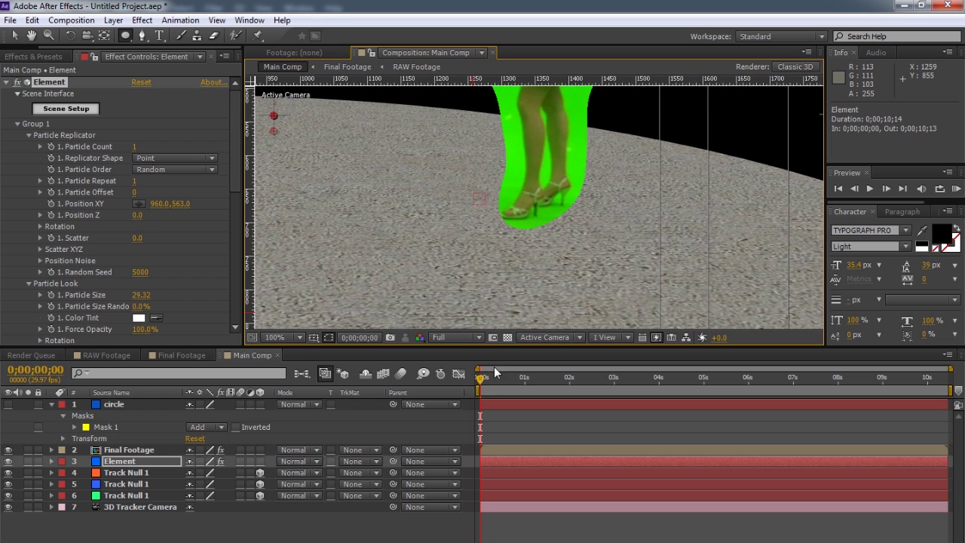
{"action": "left_click_drag", "start_coordinate": [482, 380], "coordinate": [530, 376]}
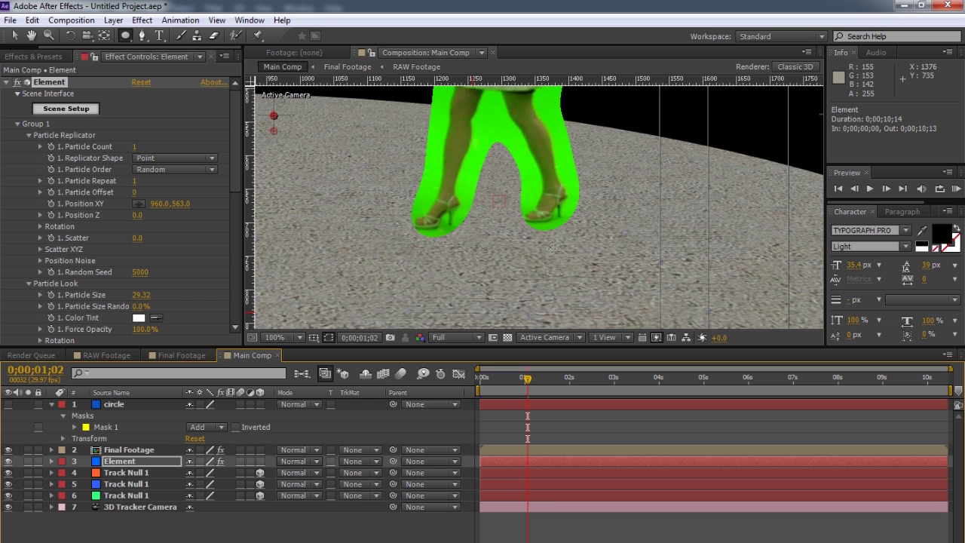
{"action": "mouse_move", "coordinate": [526, 380]}
{"action": "left_mouse_down"}
{"action": "mouse_move", "coordinate": [491, 381]}
{"action": "mouse_move", "coordinate": [618, 383]}
{"action": "mouse_move", "coordinate": [550, 379]}
{"action": "mouse_move", "coordinate": [670, 372]}
{"action": "mouse_move", "coordinate": [533, 377]}
{"action": "left_mouse_up"}
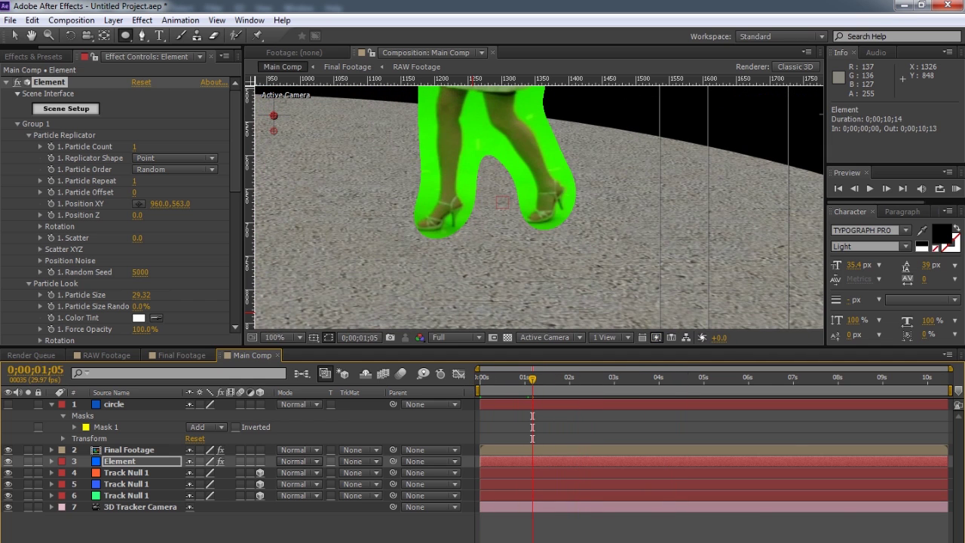
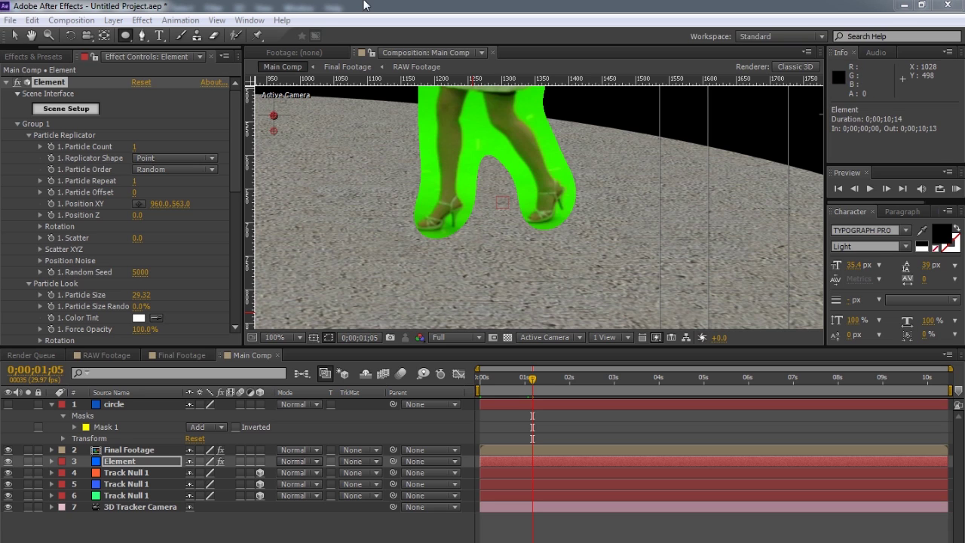
Step: Examine the woman against the virtual floor in Main Comp, from the full frame to a close view of the green area around her head
{"action": "scroll", "coordinate": [513, 198], "scroll_direction": "down", "scroll_amount": 4}
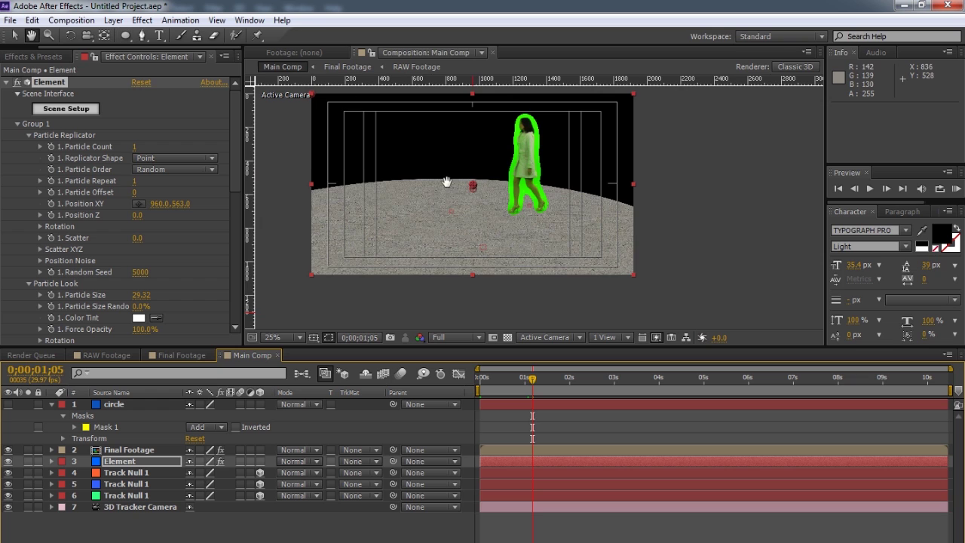
{"action": "left_click_drag", "start_coordinate": [512, 197], "coordinate": [539, 238]}
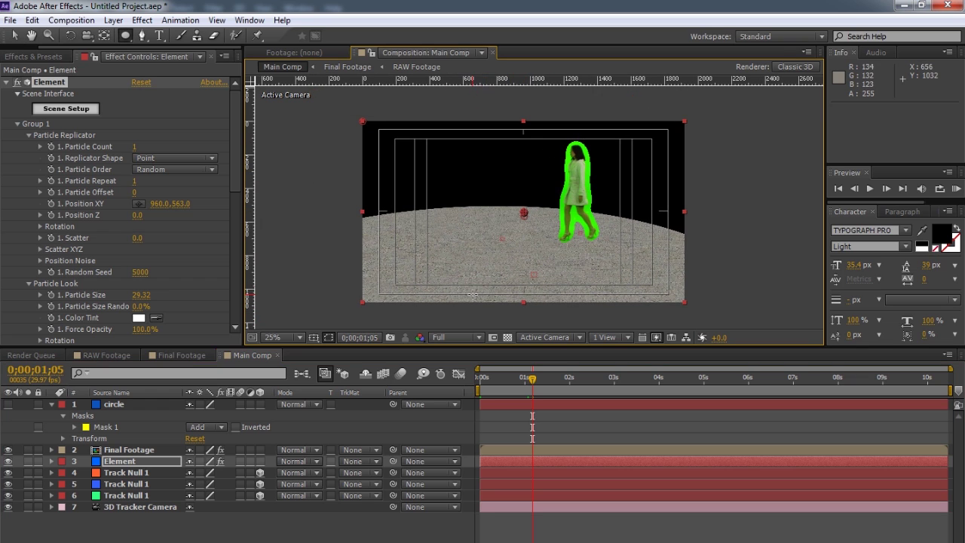
{"action": "scroll", "coordinate": [625, 245], "scroll_direction": "up", "scroll_amount": 2}
{"action": "right_click", "coordinate": [625, 245]}
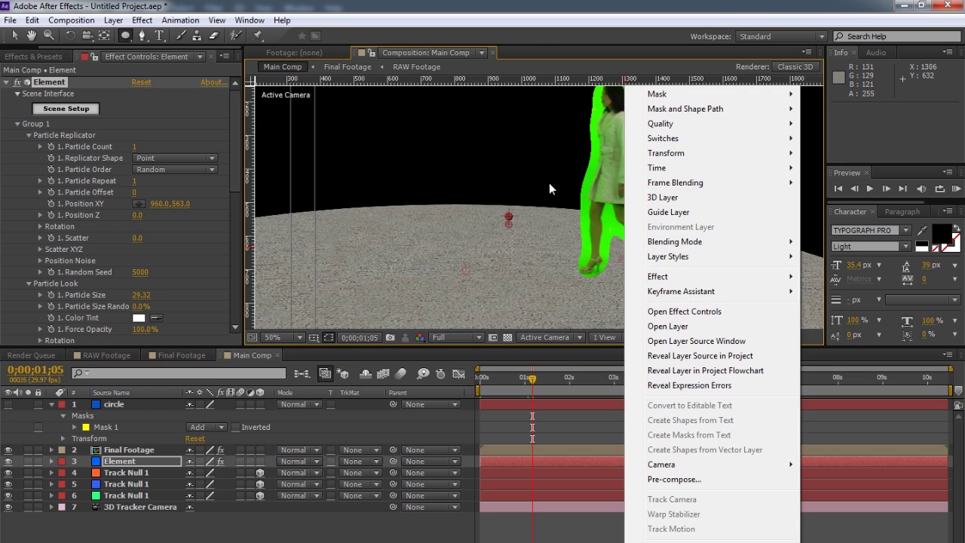
{"action": "left_click", "coordinate": [558, 11]}
{"action": "left_click_drag", "start_coordinate": [621, 189], "coordinate": [532, 228]}
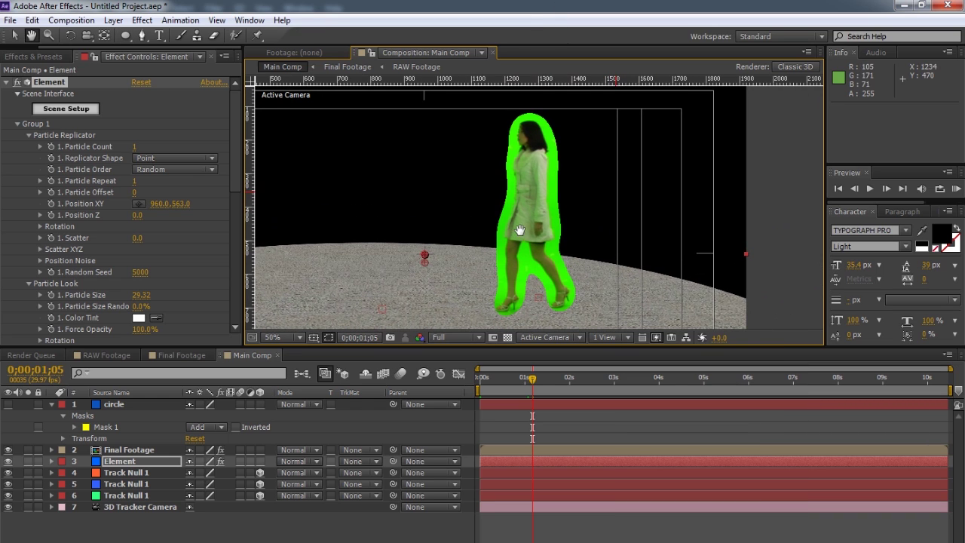
{"action": "left_click_drag", "start_coordinate": [458, 287], "coordinate": [575, 182]}
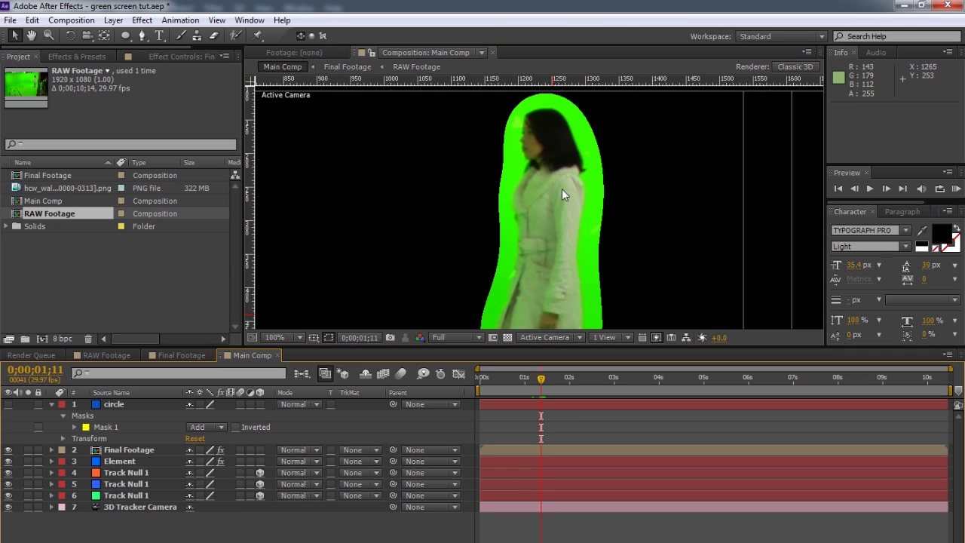
{"action": "scroll", "coordinate": [521, 184], "scroll_direction": "up", "scroll_amount": 2}
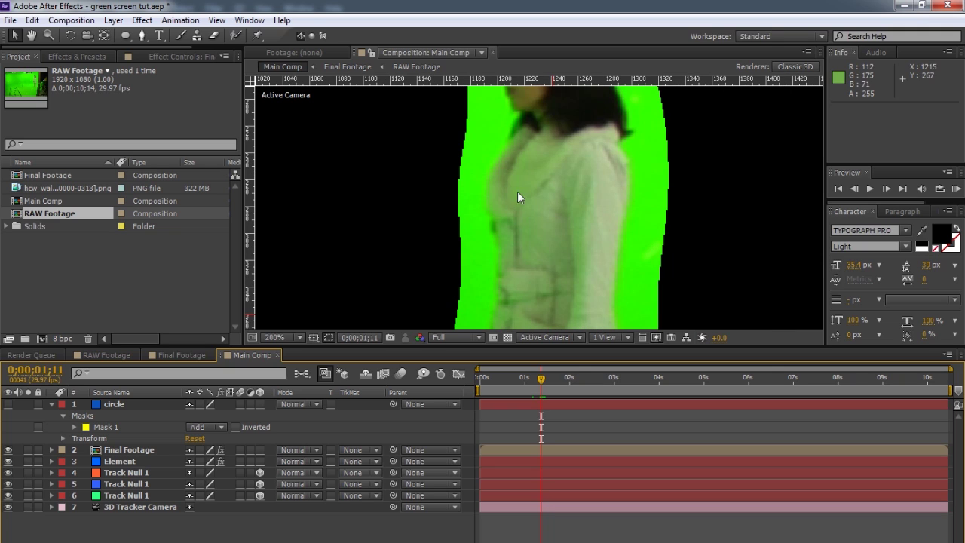
{"action": "key", "text": "space"}
{"action": "left_click_drag", "start_coordinate": [503, 171], "coordinate": [512, 275]}
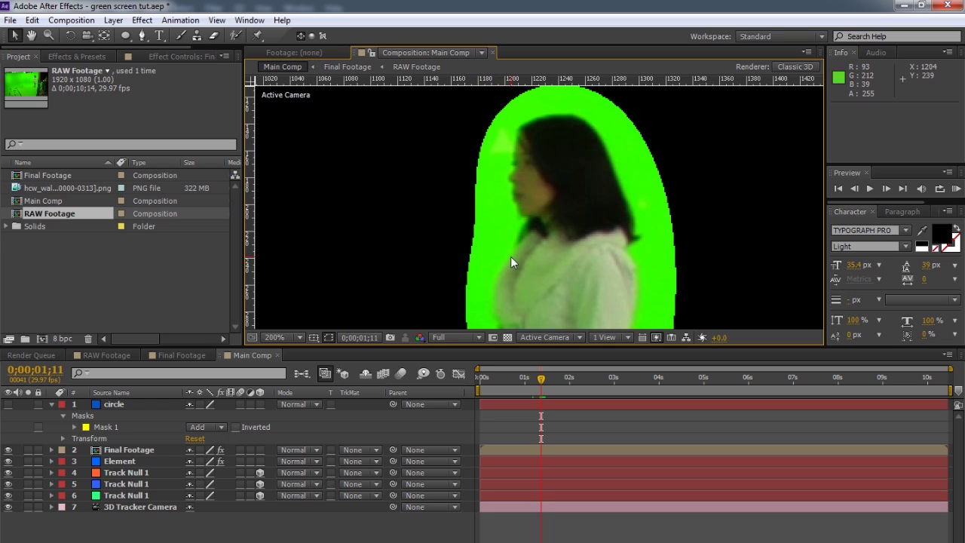
Step: Open the Final Footage composition and apply the Change Color effect to its RAW Footage layer
{"action": "double_click", "coordinate": [98, 449]}
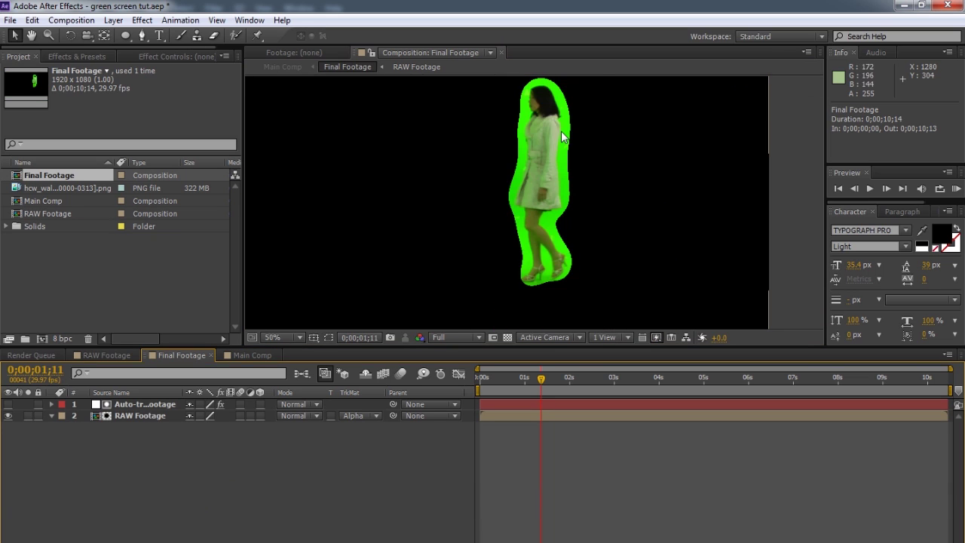
{"action": "scroll", "coordinate": [550, 134], "scroll_direction": "up", "scroll_amount": 4}
{"action": "key", "text": "h"}
{"action": "left_click_drag", "start_coordinate": [532, 127], "coordinate": [509, 261]}
{"action": "key", "text": "v"}
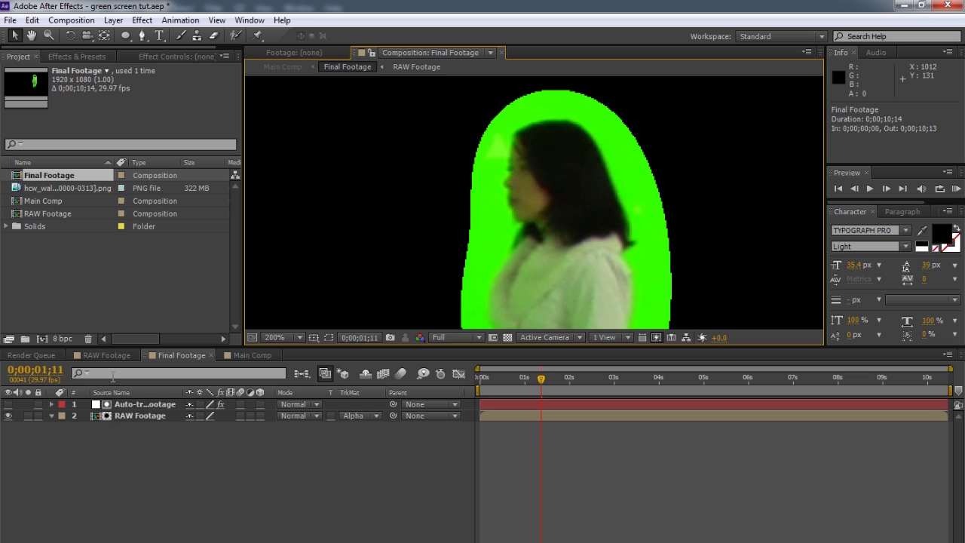
{"action": "left_click", "coordinate": [131, 414]}
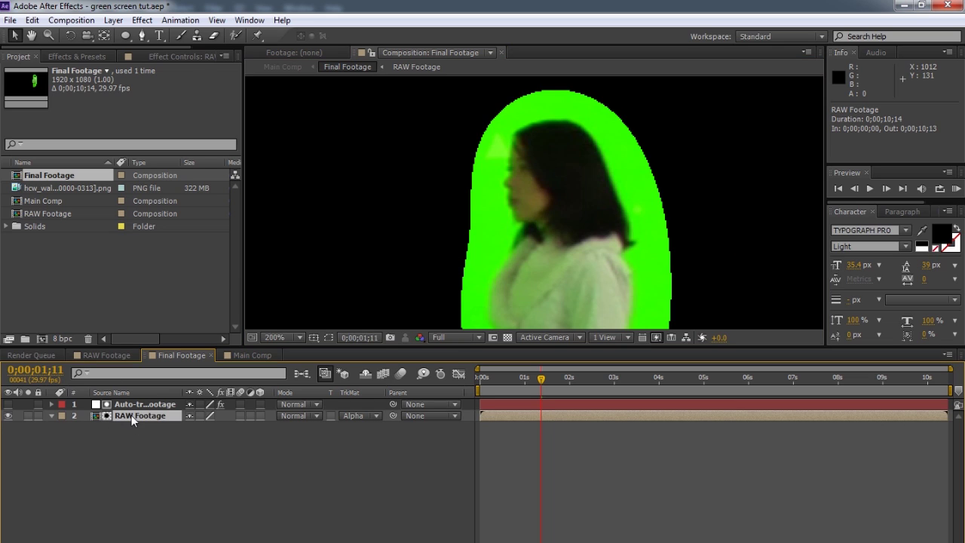
{"action": "left_click", "coordinate": [143, 59]}
{"action": "right_click", "coordinate": [95, 159]}
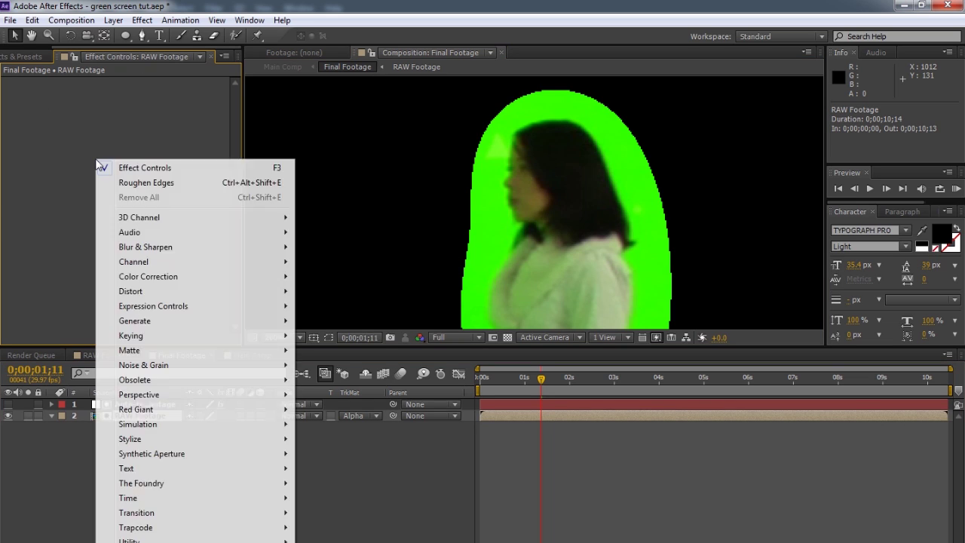
{"action": "mouse_move", "coordinate": [175, 292]}
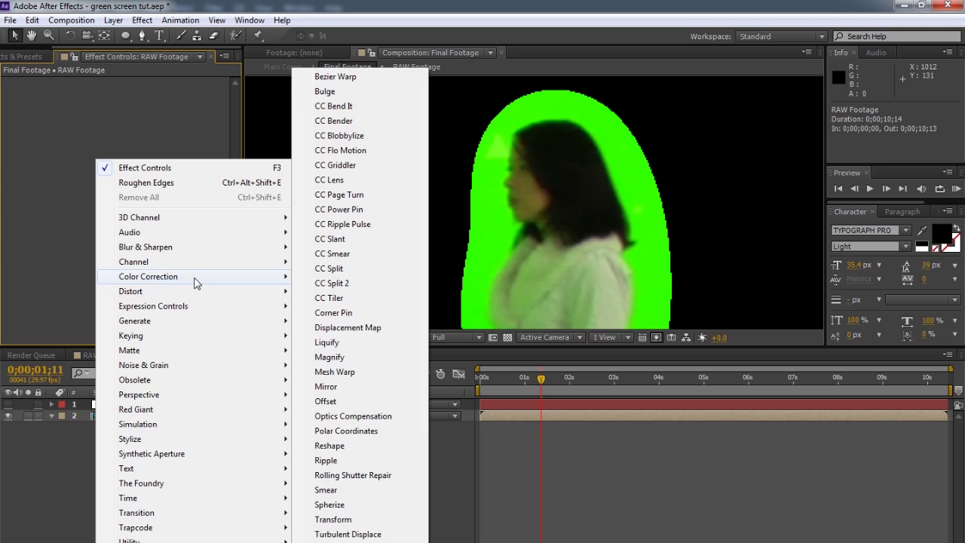
{"action": "mouse_move", "coordinate": [196, 279]}
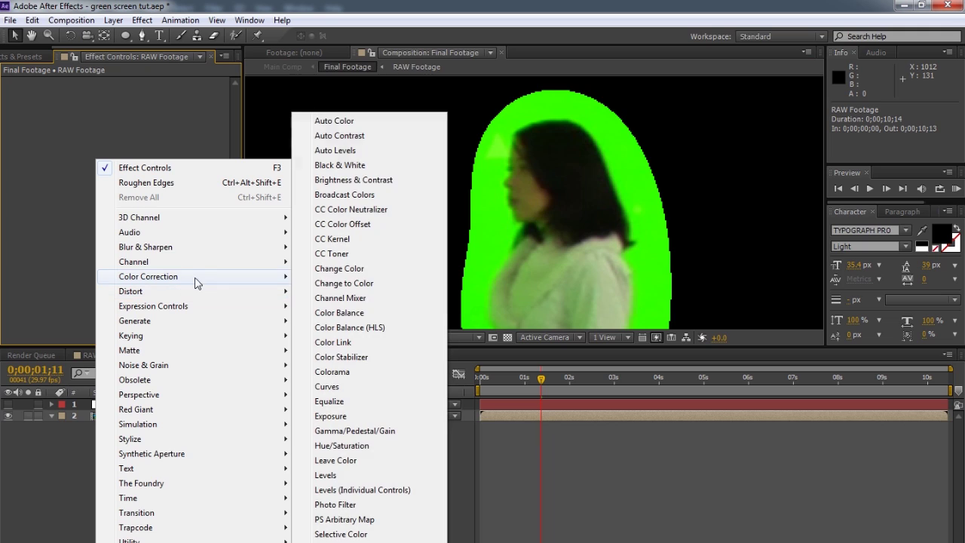
{"action": "left_click", "coordinate": [358, 271]}
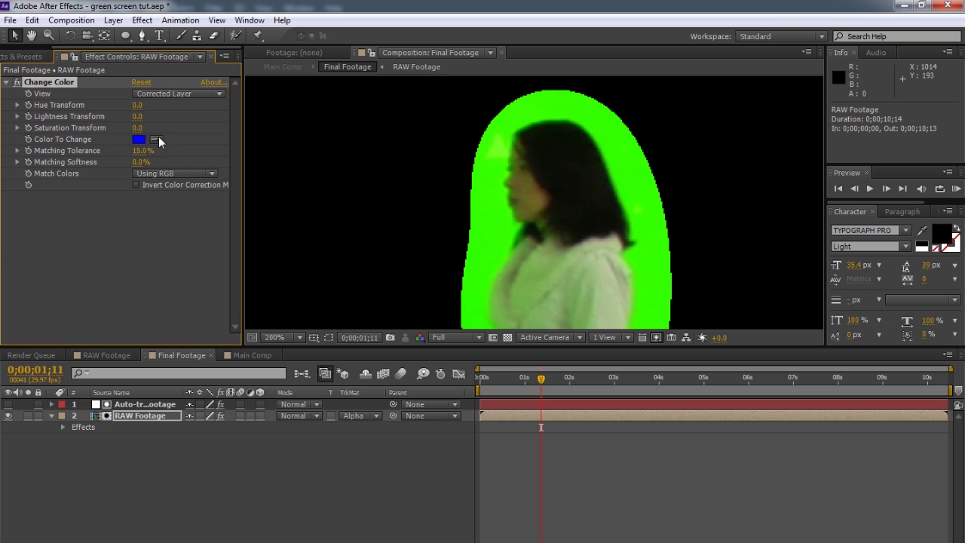
Step: Sample the lighter green tracking marker beside the woman's face as Change Color's Color To Change
{"action": "left_click", "coordinate": [499, 143]}
{"action": "scroll", "coordinate": [521, 152], "scroll_direction": "up", "scroll_amount": 2}
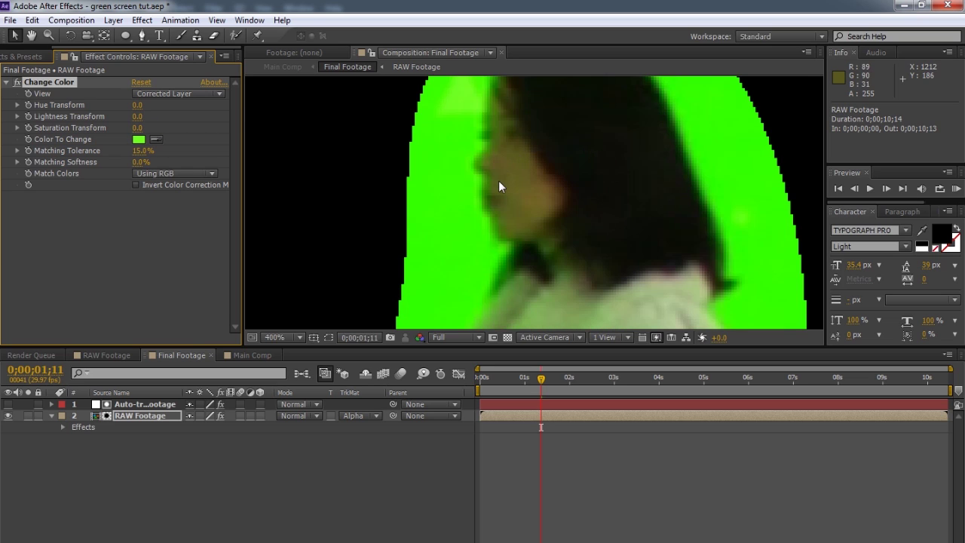
{"action": "left_click_drag", "start_coordinate": [493, 164], "coordinate": [506, 258]}
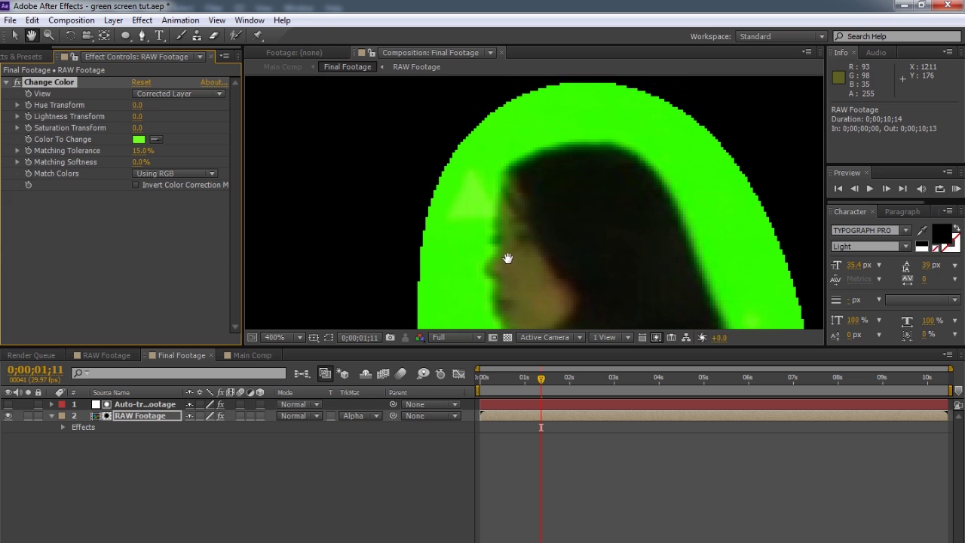
Step: Set the Change Color effect's Matching Tolerance to 7.0% and Hue Transform to 8.0 to blend the marker into the green
{"action": "left_click_drag", "start_coordinate": [137, 105], "coordinate": [138, 104]}
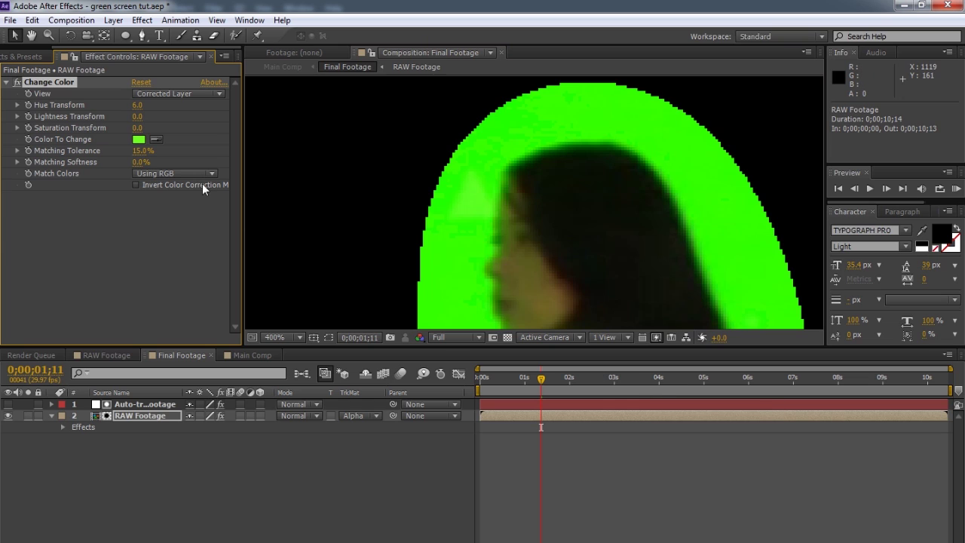
{"action": "left_click_drag", "start_coordinate": [137, 104], "coordinate": [135, 105]}
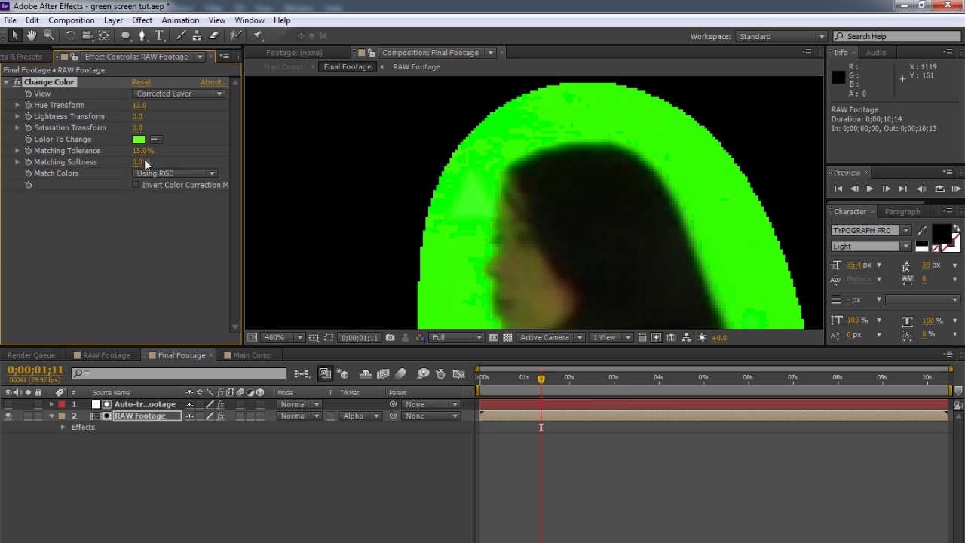
{"action": "left_click_drag", "start_coordinate": [142, 150], "coordinate": [198, 166]}
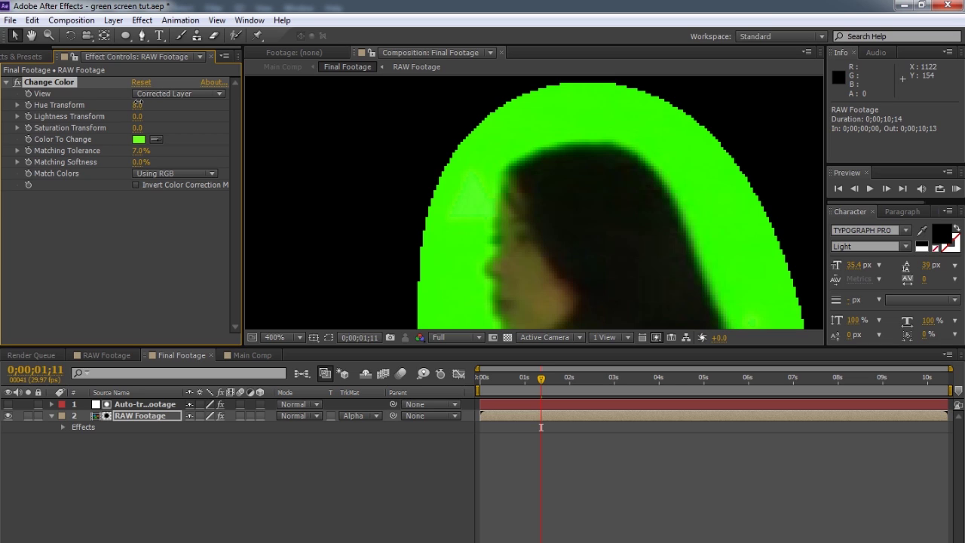
{"action": "left_click_drag", "start_coordinate": [137, 104], "coordinate": [144, 105]}
{"action": "scroll", "coordinate": [658, 257], "scroll_direction": "down", "scroll_amount": 4}
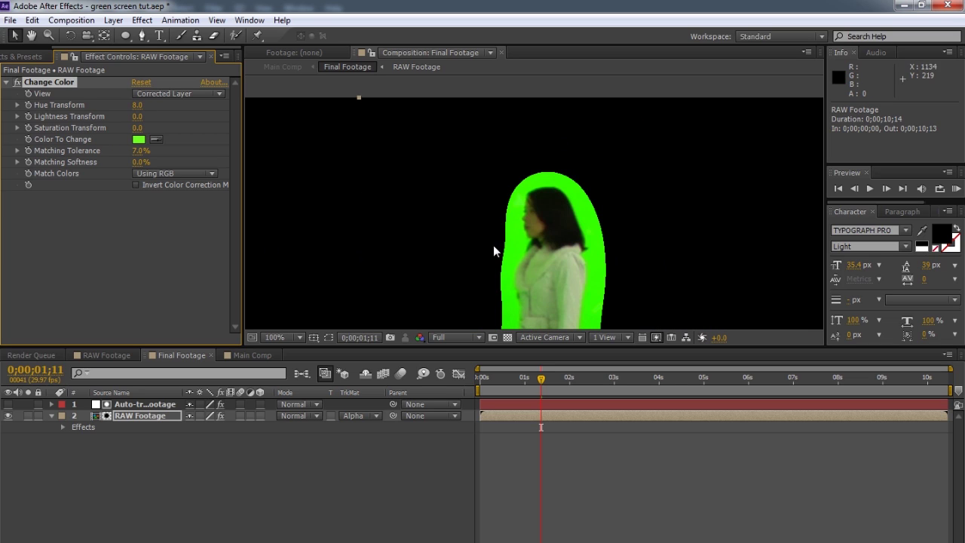
{"action": "scroll", "coordinate": [518, 240], "scroll_direction": "up", "scroll_amount": 4}
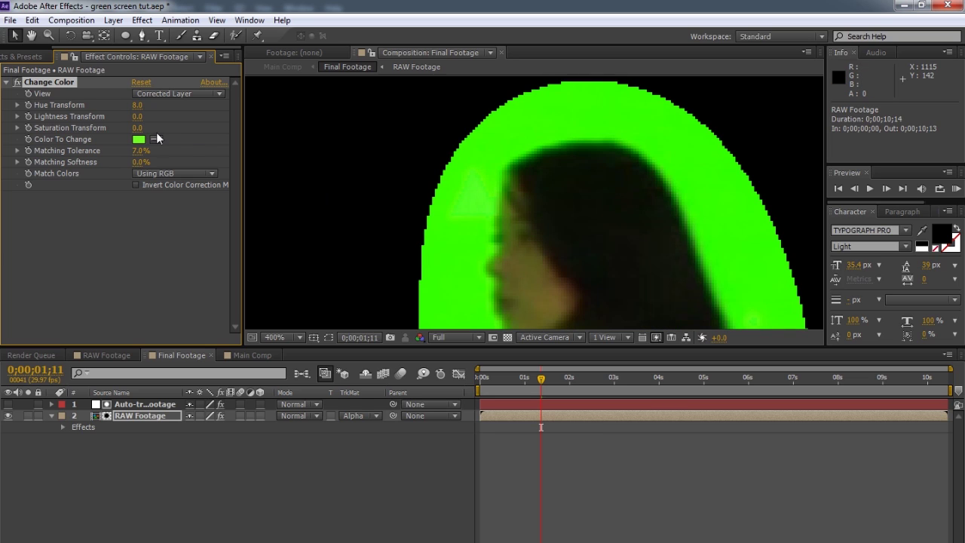
Step: Set the Change Color effect's Lightness Transform to -3.0 and check the woman's head and body
{"action": "left_click_drag", "start_coordinate": [140, 116], "coordinate": [137, 117]}
{"action": "scroll", "coordinate": [618, 292], "scroll_direction": "down", "scroll_amount": 3}
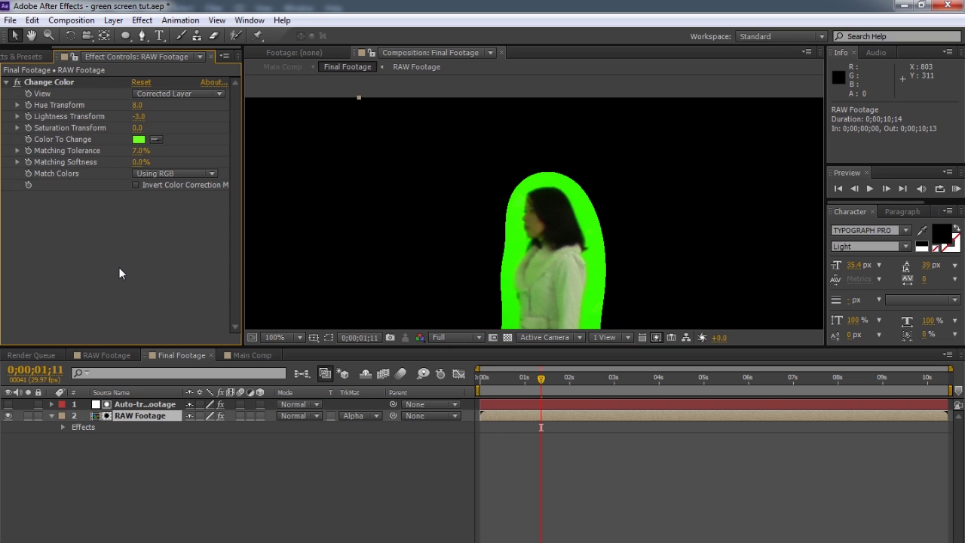
{"action": "left_click", "coordinate": [150, 521]}
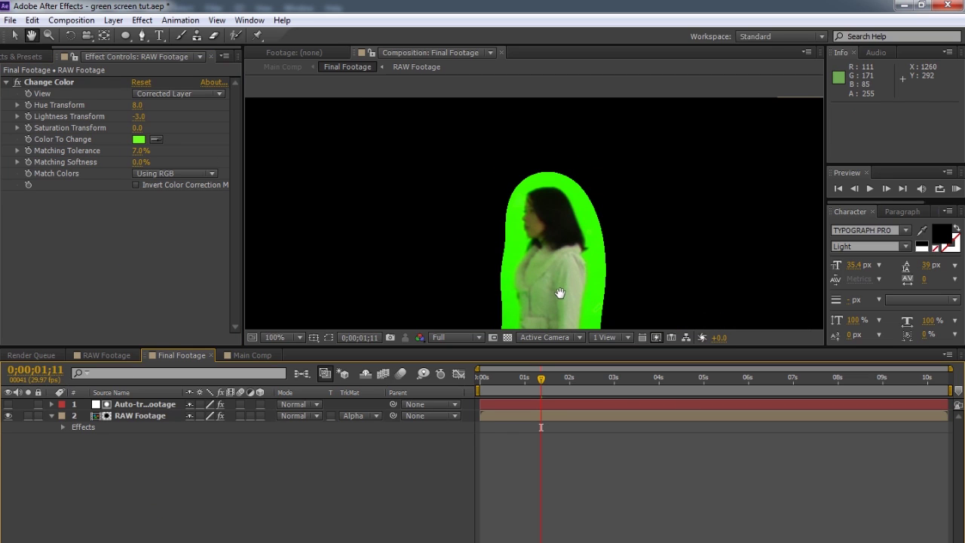
{"action": "left_click_drag", "start_coordinate": [558, 280], "coordinate": [558, 144]}
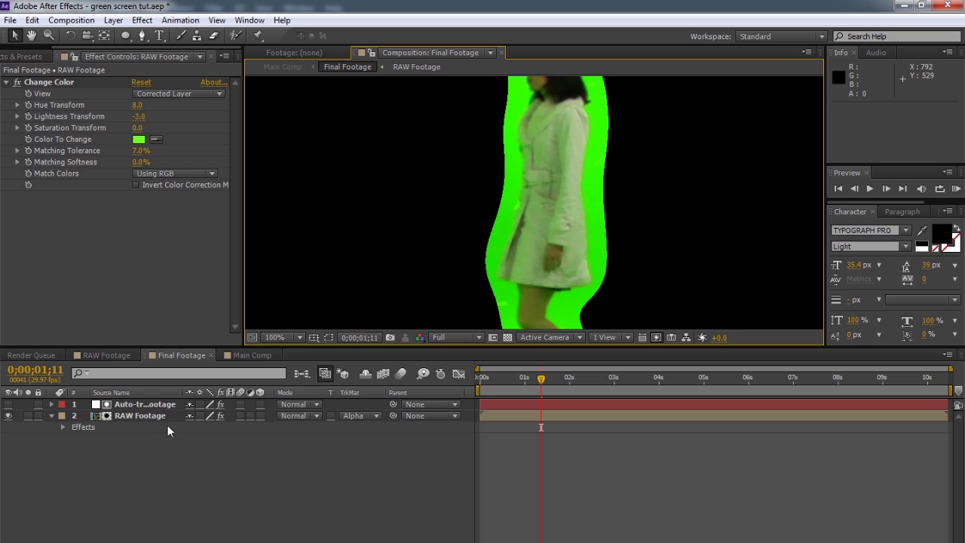
Step: Open the Main Comp composition and apply the Keylight (1.2) effect to its Final Footage layer
{"action": "left_click", "coordinate": [252, 356]}
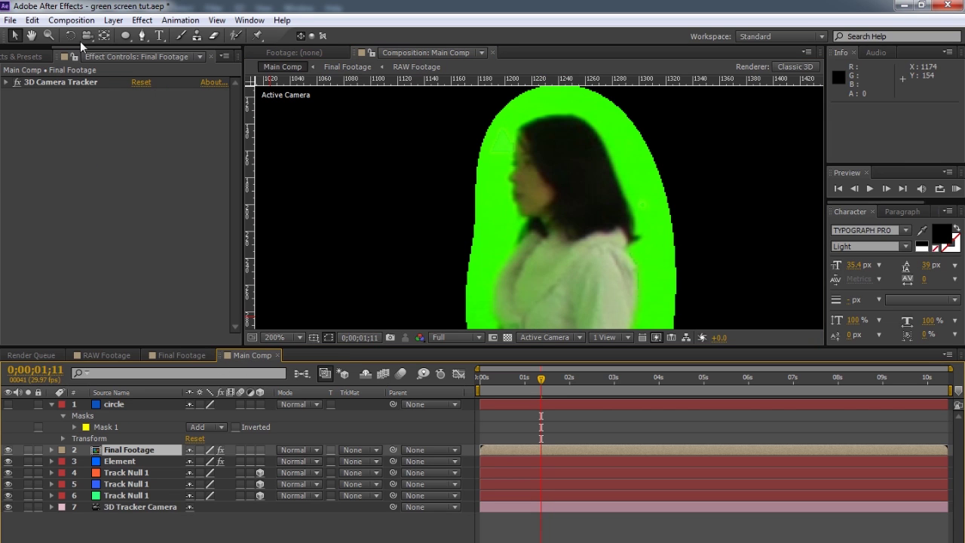
{"action": "right_click", "coordinate": [92, 186]}
{"action": "mouse_move", "coordinate": [155, 365]}
{"action": "left_click", "coordinate": [335, 467]}
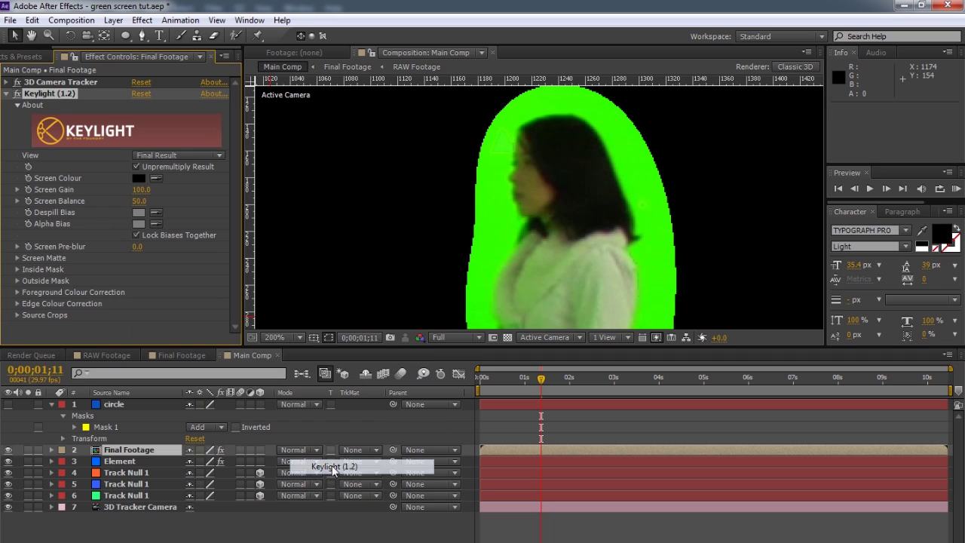
Step: Sample the woman's coat as Keylight's Despill Bias and the bright green beside it as the Screen Colour
{"action": "key", "text": "space"}
{"action": "left_click_drag", "start_coordinate": [548, 294], "coordinate": [522, 181]}
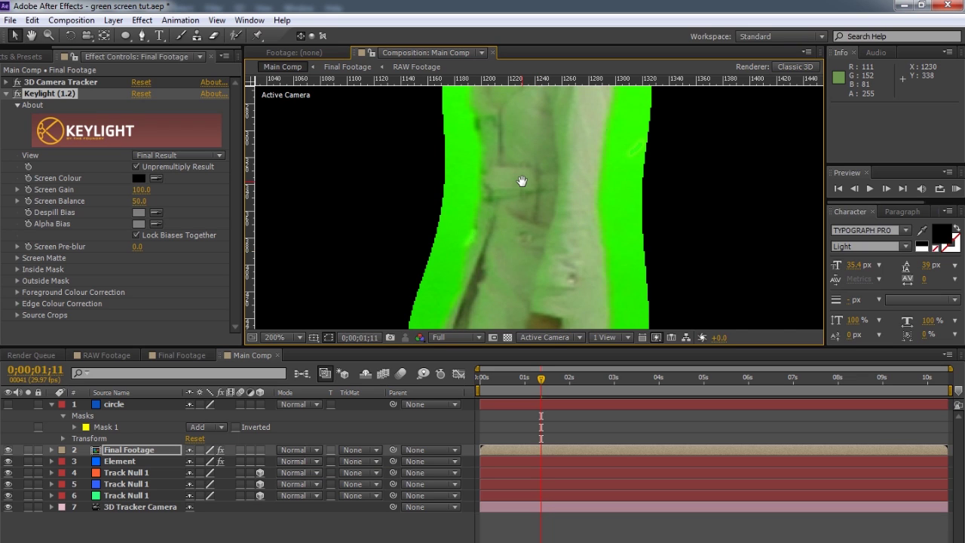
{"action": "scroll", "coordinate": [522, 227], "scroll_direction": "down", "scroll_amount": 1}
{"action": "left_click_drag", "start_coordinate": [524, 229], "coordinate": [508, 256]}
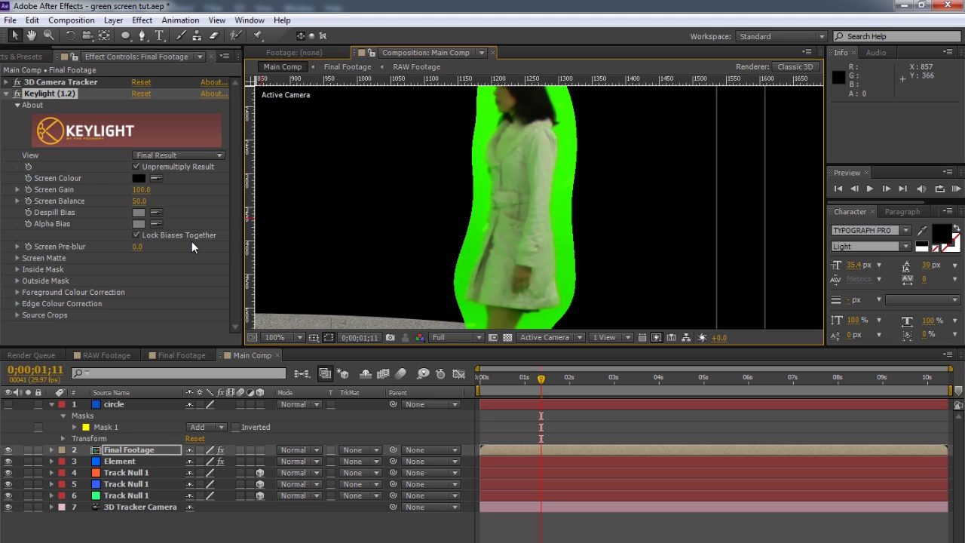
{"action": "left_click", "coordinate": [157, 217]}
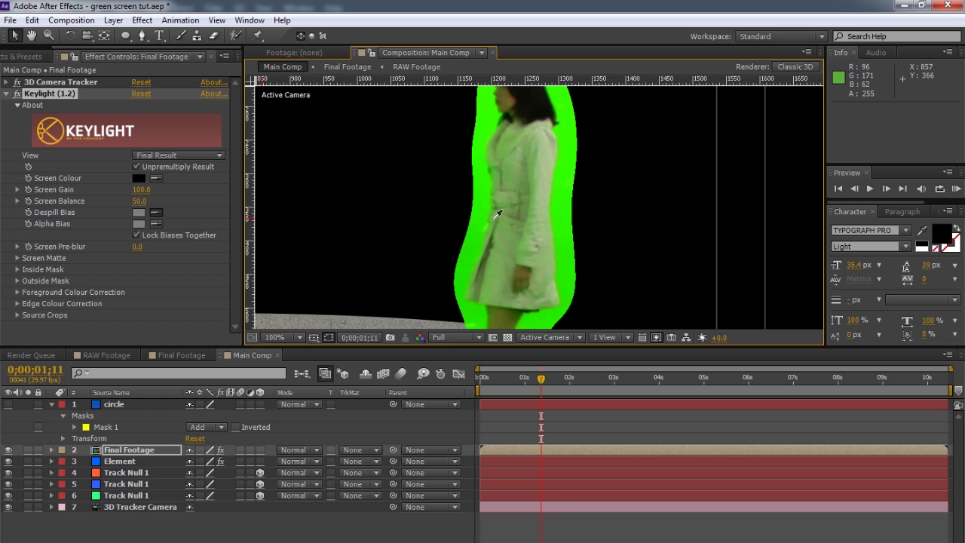
{"action": "left_click", "coordinate": [497, 215]}
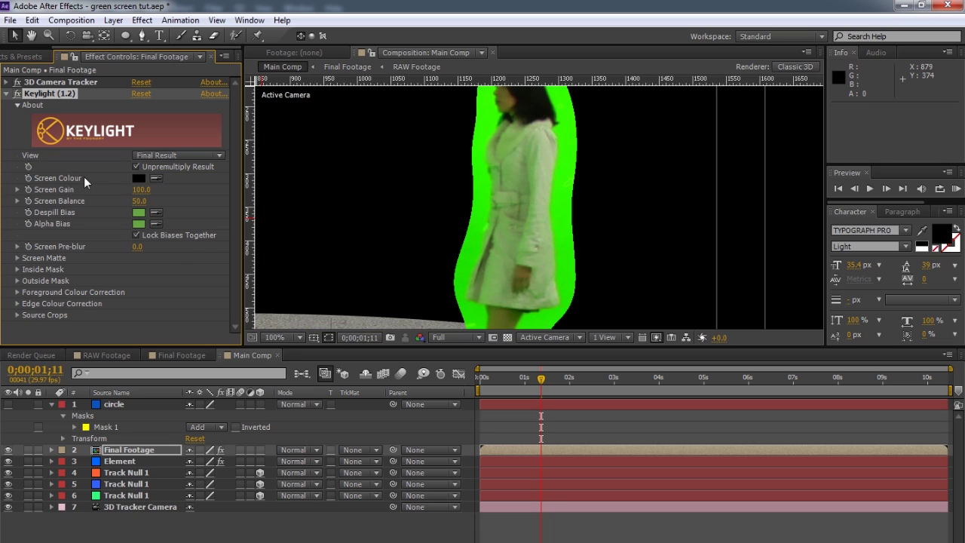
{"action": "left_click", "coordinate": [156, 179]}
{"action": "left_click", "coordinate": [484, 184]}
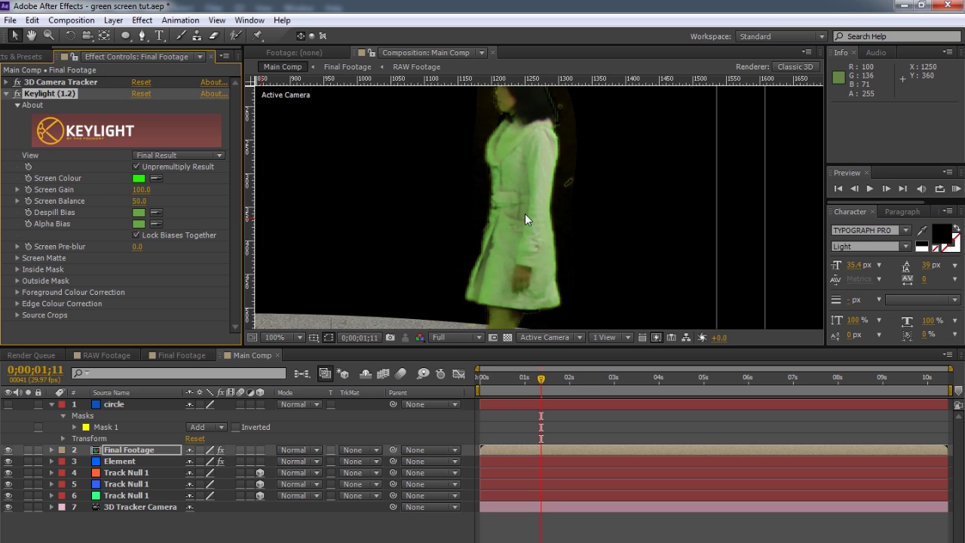
Step: Expand Keylight's Screen Matte settings and set Clip Black to 27.0 to clear the residue around the woman
{"action": "scroll", "coordinate": [525, 214], "scroll_direction": "down", "scroll_amount": 1}
{"action": "key", "text": "space"}
{"action": "mouse_move", "coordinate": [528, 242]}
{"action": "left_mouse_down"}
{"action": "mouse_move", "coordinate": [500, 244]}
{"action": "mouse_move", "coordinate": [514, 251]}
{"action": "left_mouse_up"}
{"action": "scroll", "coordinate": [512, 218], "scroll_direction": "up", "scroll_amount": 2}
{"action": "left_click_drag", "start_coordinate": [494, 168], "coordinate": [492, 220]}
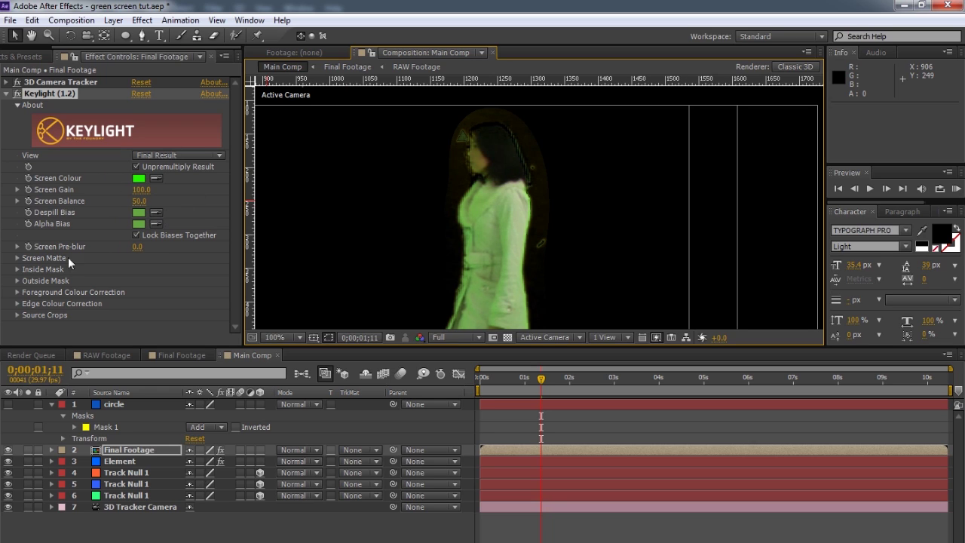
{"action": "left_click", "coordinate": [16, 258]}
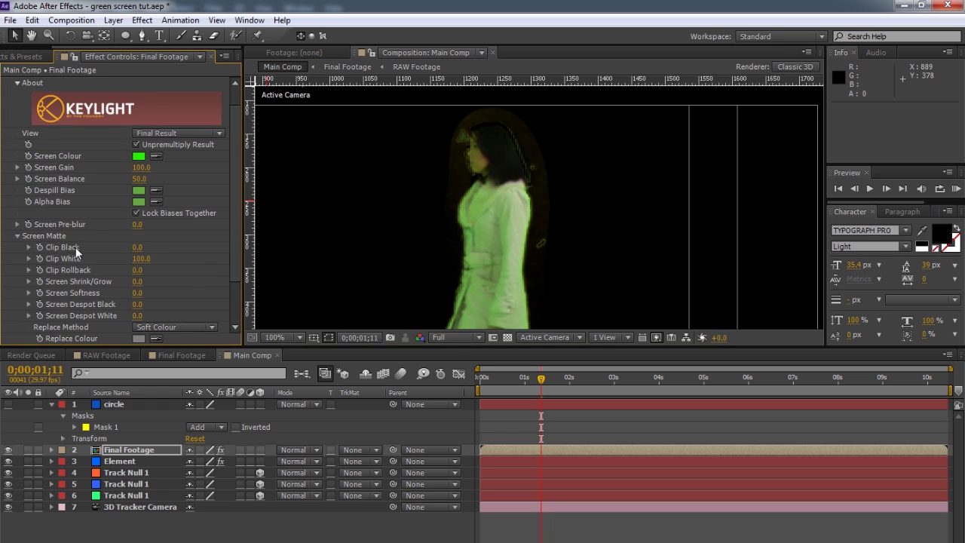
{"action": "left_click_drag", "start_coordinate": [137, 246], "coordinate": [144, 247]}
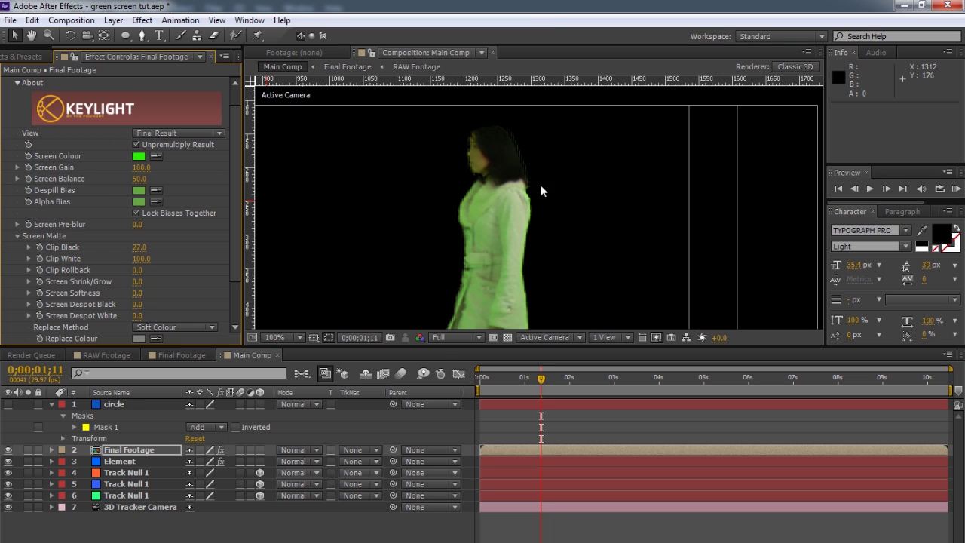
{"action": "left_click", "coordinate": [294, 525]}
{"action": "left_click", "coordinate": [126, 451]}
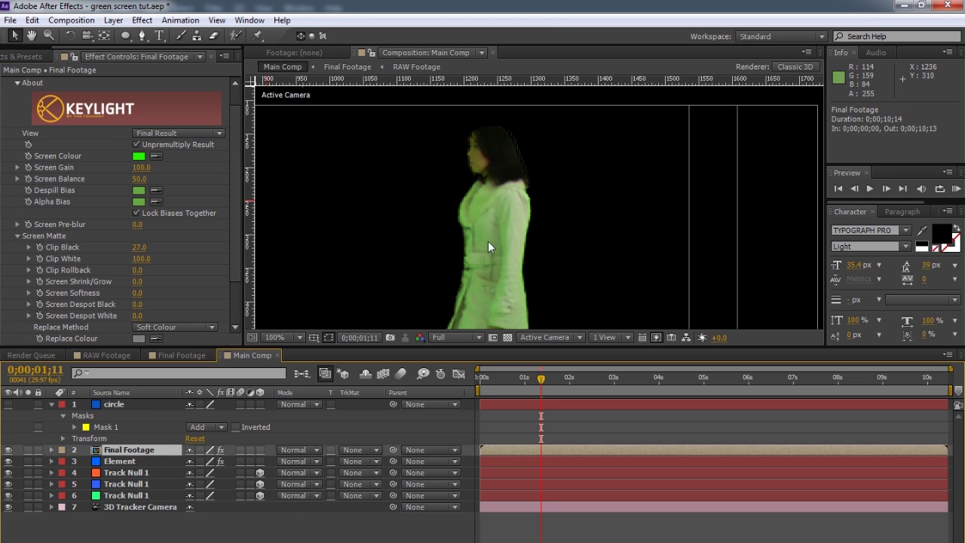
Step: Set Keylight's Clip White to 72.0 while viewing the woman's legs at 0;00;01;20
{"action": "key", "text": "h"}
{"action": "left_click_drag", "start_coordinate": [496, 254], "coordinate": [487, 134]}
{"action": "key", "text": "v"}
{"action": "mouse_move", "coordinate": [539, 386]}
{"action": "left_mouse_down"}
{"action": "mouse_move", "coordinate": [572, 379]}
{"action": "mouse_move", "coordinate": [554, 381]}
{"action": "left_mouse_up"}
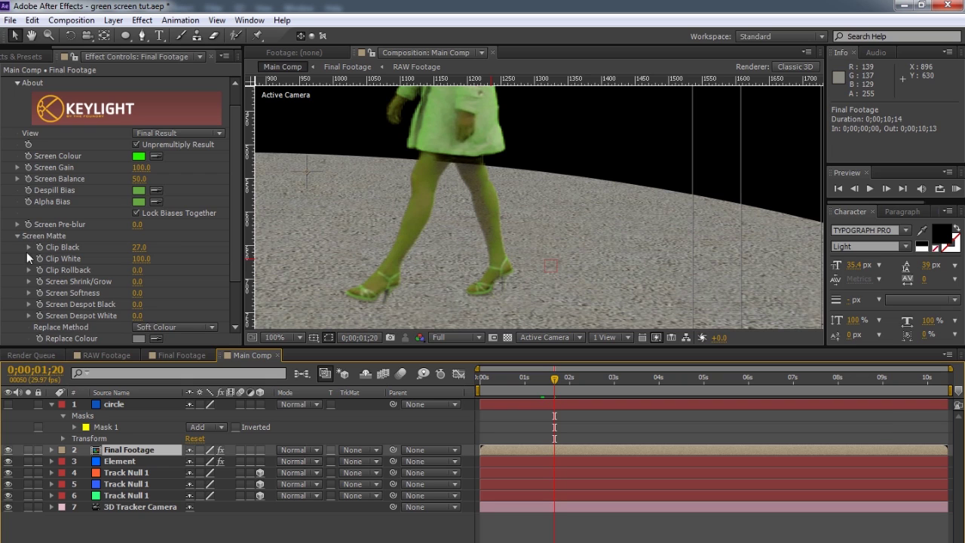
{"action": "left_click_drag", "start_coordinate": [145, 264], "coordinate": [130, 262]}
Step: Go to 0;00;03;18 and set Clip Black to 46.0 to reduce the dark residue below the woman's coat
{"action": "scroll", "coordinate": [522, 195], "scroll_direction": "down", "scroll_amount": 2}
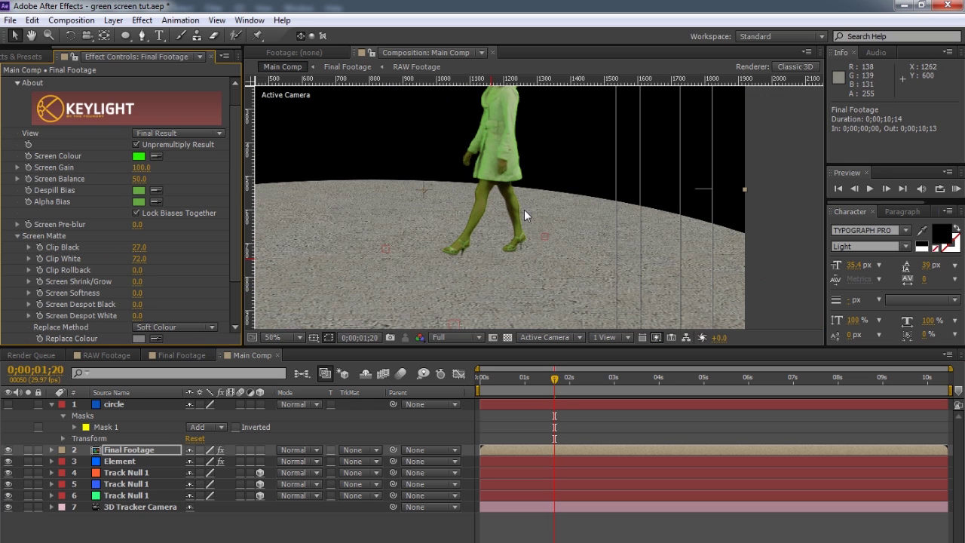
{"action": "key", "text": "space"}
{"action": "left_click_drag", "start_coordinate": [536, 145], "coordinate": [520, 190]}
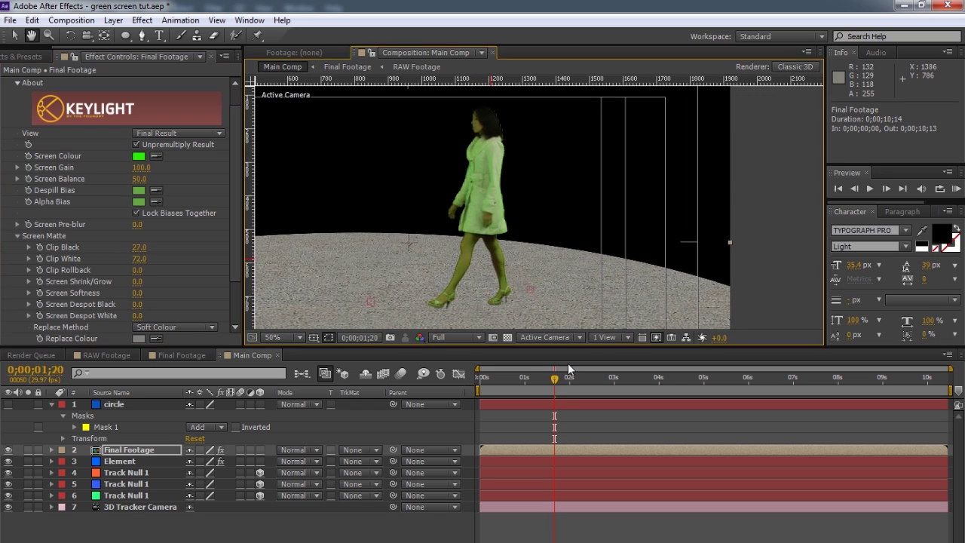
{"action": "left_click_drag", "start_coordinate": [556, 378], "coordinate": [643, 380]}
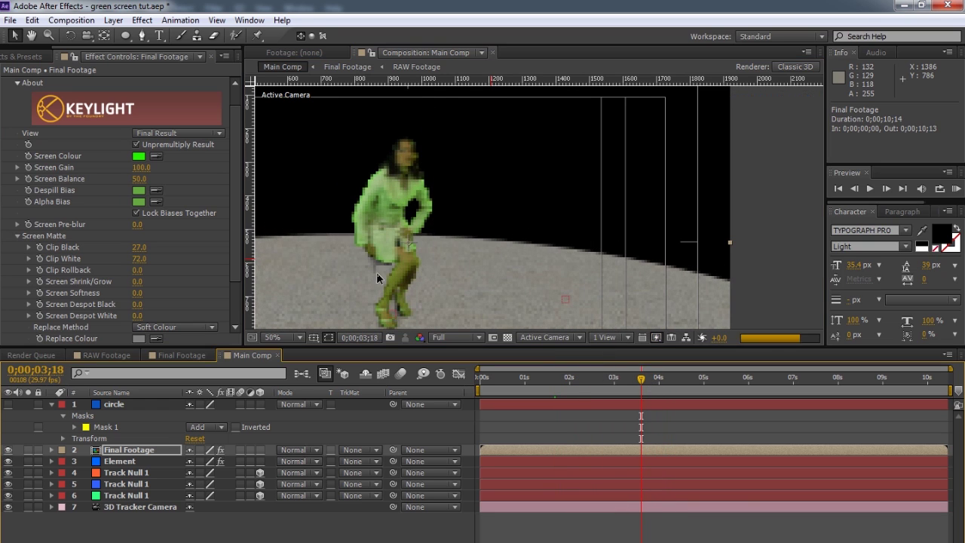
{"action": "key", "text": "period"}
{"action": "key", "text": "space"}
{"action": "left_click_drag", "start_coordinate": [459, 191], "coordinate": [686, 158]}
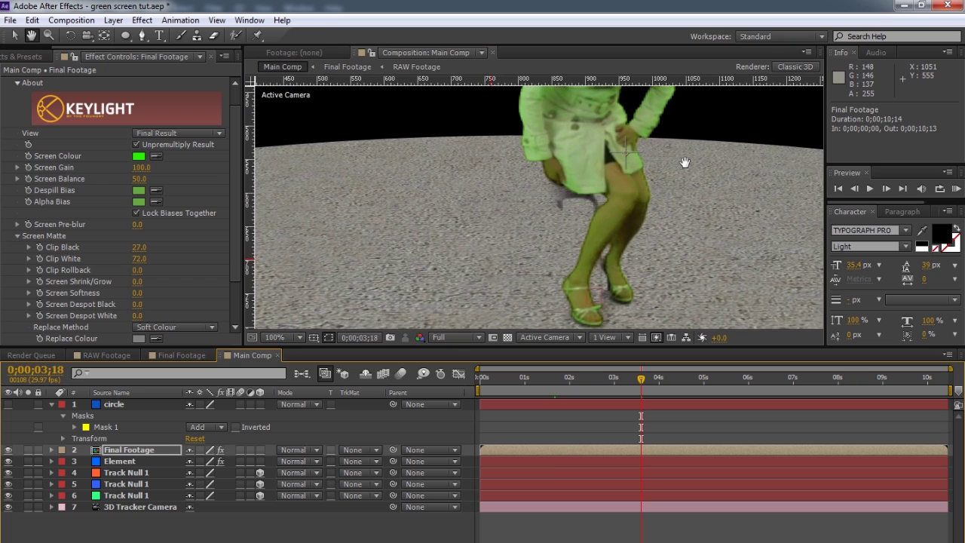
{"action": "key", "text": "period"}
{"action": "left_click_drag", "start_coordinate": [597, 237], "coordinate": [534, 237]}
{"action": "key", "text": "v"}
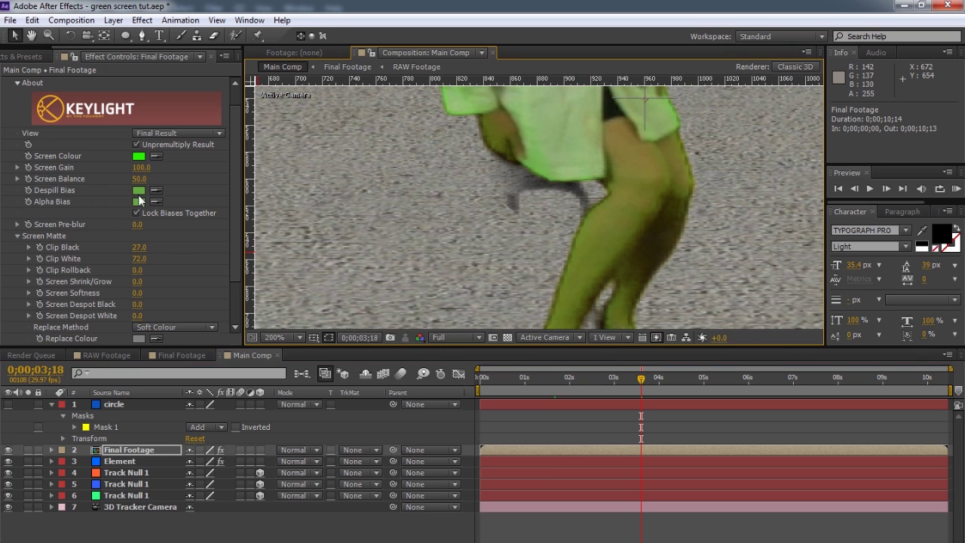
{"action": "left_click_drag", "start_coordinate": [139, 254], "coordinate": [151, 247]}
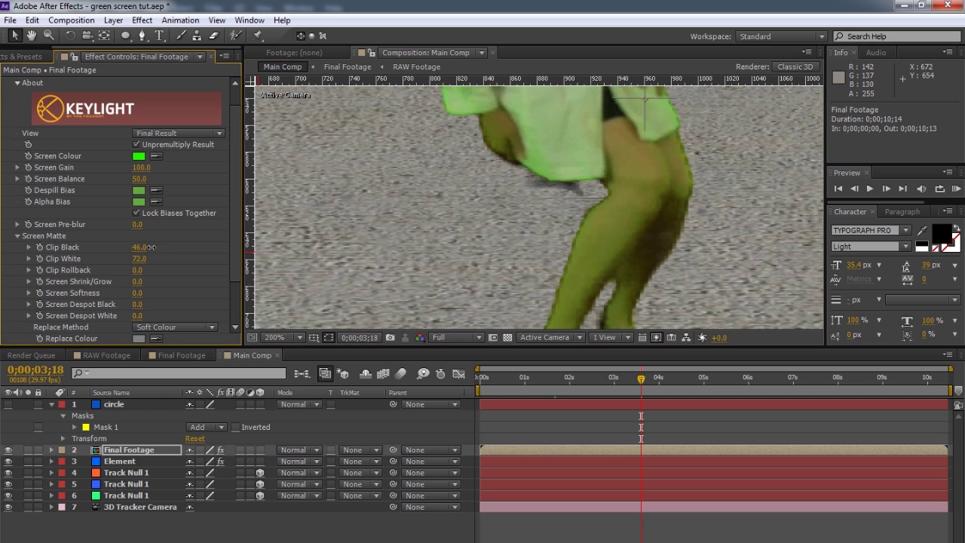
Step: Set Clip White to 66.0 and Clip Black to 43.0, and check the crouching woman's whole figure
{"action": "left_click_drag", "start_coordinate": [137, 259], "coordinate": [135, 258]}
{"action": "scroll", "coordinate": [632, 215], "scroll_direction": "down", "scroll_amount": 1}
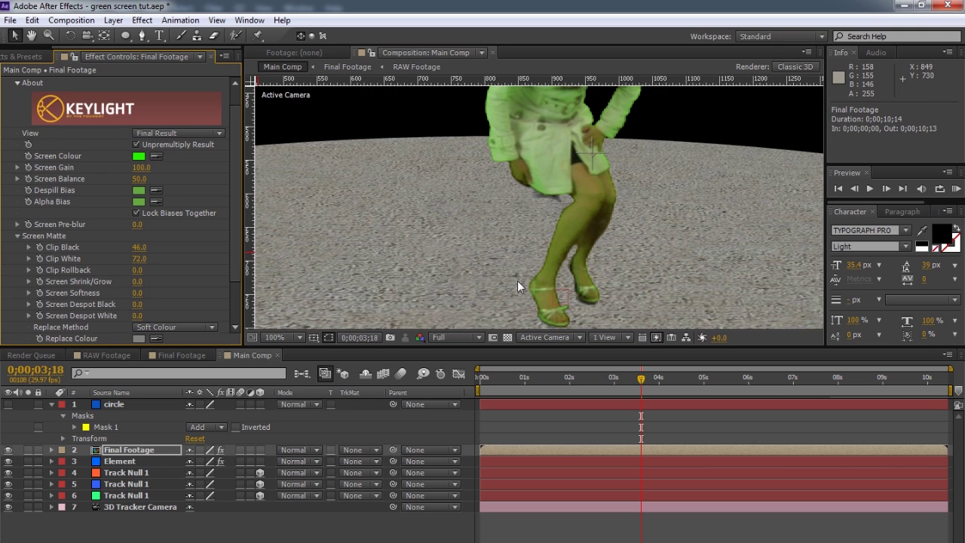
{"action": "mouse_move", "coordinate": [138, 247]}
{"action": "left_mouse_down"}
{"action": "mouse_move", "coordinate": [119, 247]}
{"action": "mouse_move", "coordinate": [140, 247]}
{"action": "mouse_move", "coordinate": [133, 258]}
{"action": "left_mouse_up"}
{"action": "left_click_drag", "start_coordinate": [138, 247], "coordinate": [135, 247]}
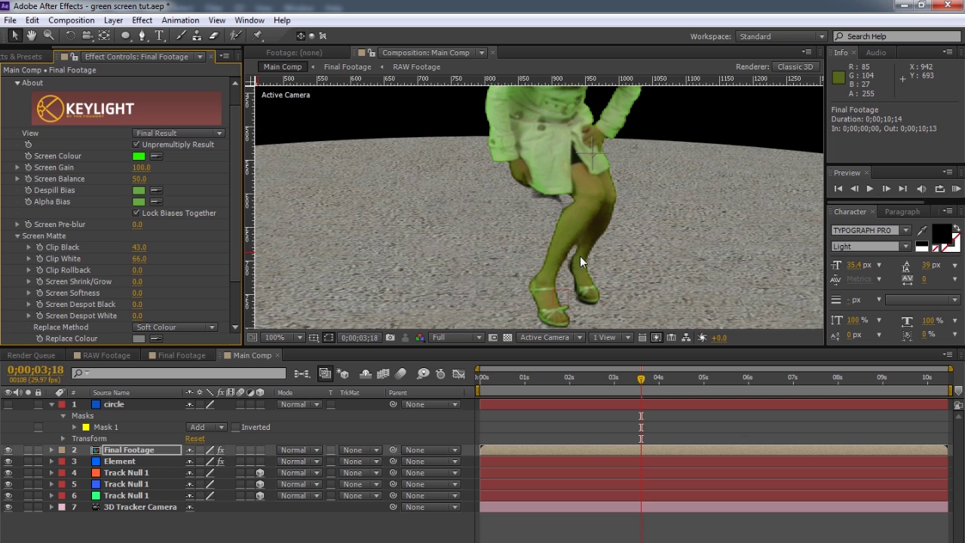
{"action": "scroll", "coordinate": [581, 262], "scroll_direction": "down", "scroll_amount": 2}
{"action": "scroll", "coordinate": [556, 258], "scroll_direction": "up", "scroll_amount": 2}
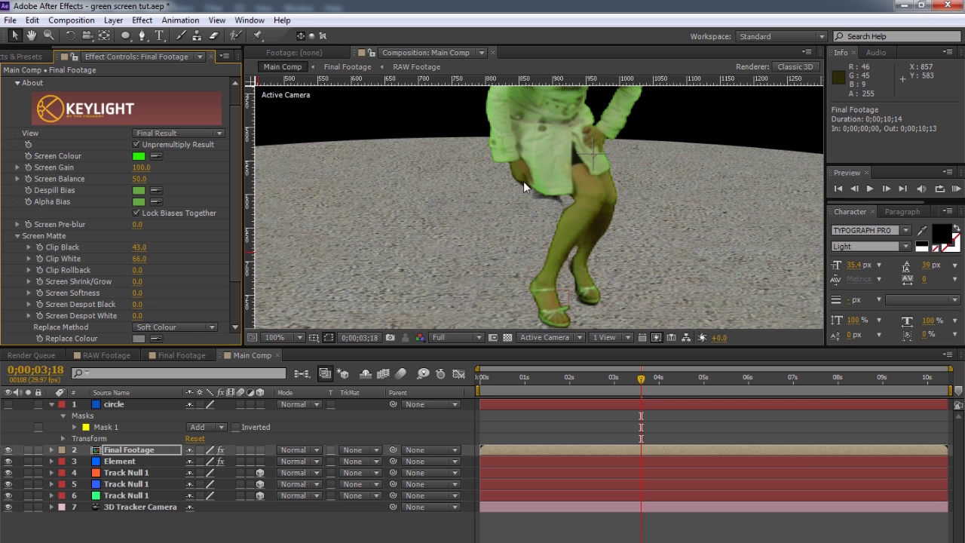
{"action": "scroll", "coordinate": [656, 290], "scroll_direction": "down", "scroll_amount": 2}
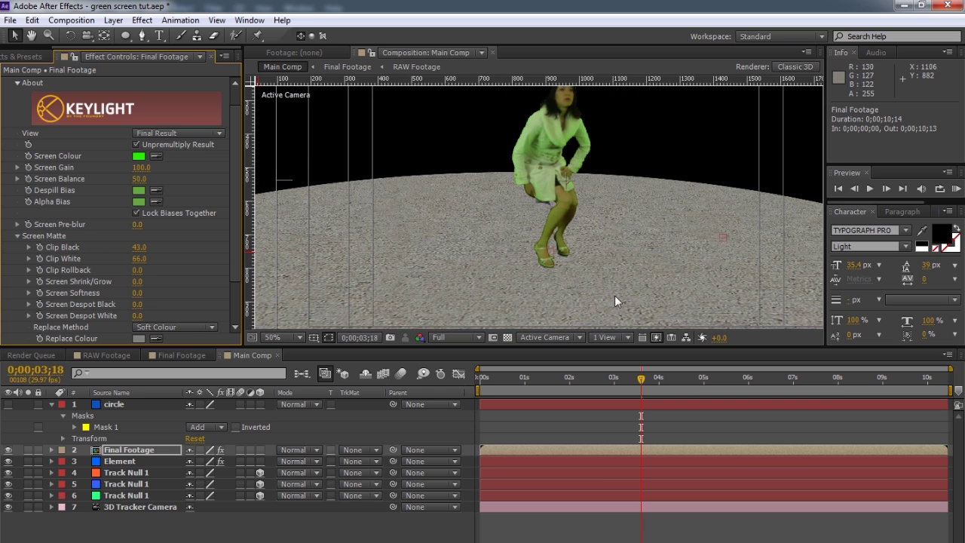
{"action": "key", "text": "h"}
{"action": "left_click_drag", "start_coordinate": [556, 146], "coordinate": [539, 179]}
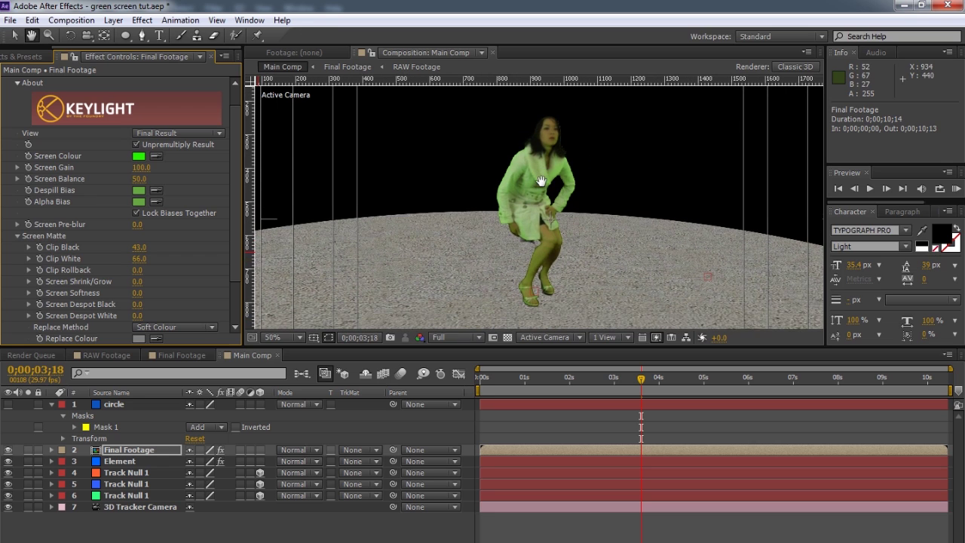
Step: Go to 0;00;01;03 and set Keylight's Clip Black to 30.0 and Clip White to 70.0
{"action": "left_click_drag", "start_coordinate": [613, 378], "coordinate": [528, 383]}
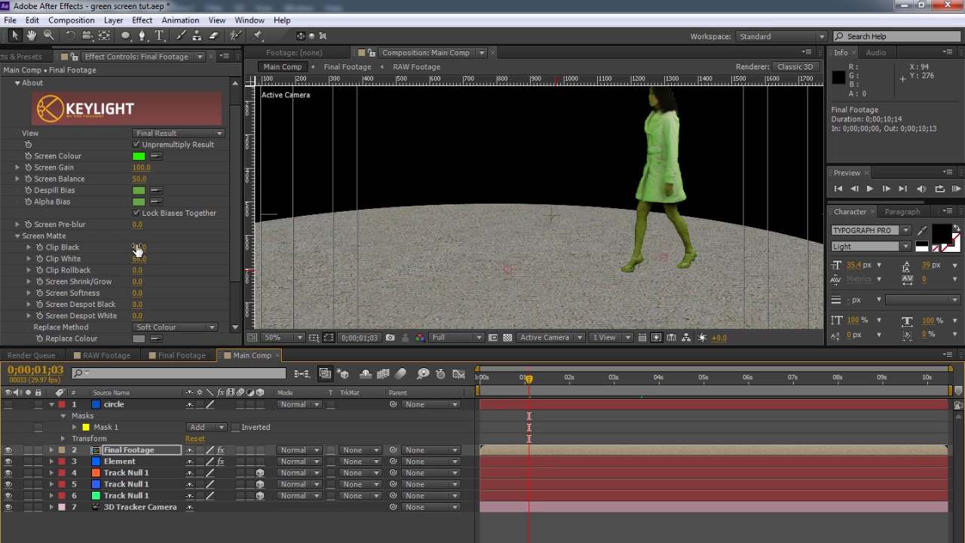
{"action": "left_click_drag", "start_coordinate": [140, 246], "coordinate": [125, 247]}
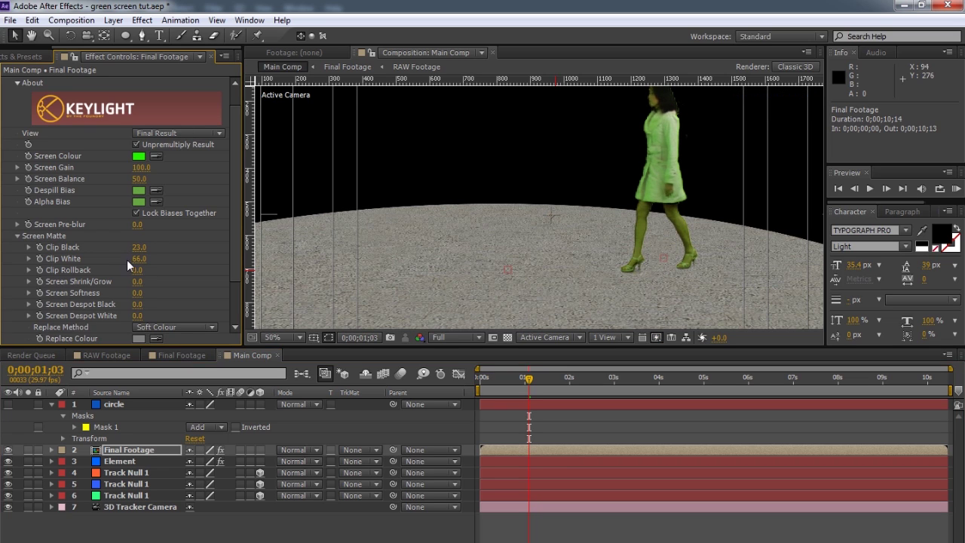
{"action": "left_click_drag", "start_coordinate": [138, 259], "coordinate": [143, 258]}
{"action": "right_click", "coordinate": [134, 247]}
{"action": "key", "text": "Escape"}
{"action": "left_click_drag", "start_coordinate": [699, 182], "coordinate": [679, 220]}
{"action": "left_click_drag", "start_coordinate": [139, 249], "coordinate": [151, 248]}
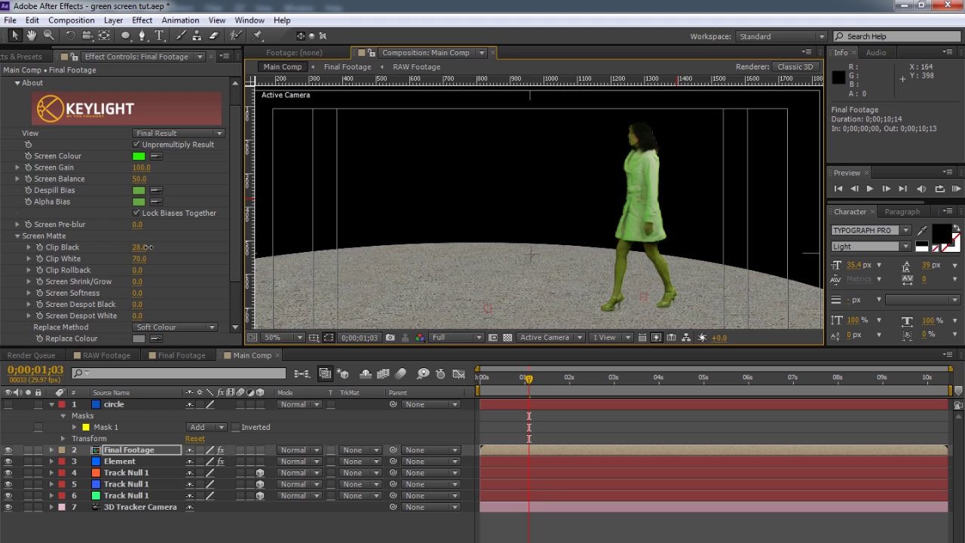
{"action": "left_click_drag", "start_coordinate": [150, 247], "coordinate": [151, 247]}
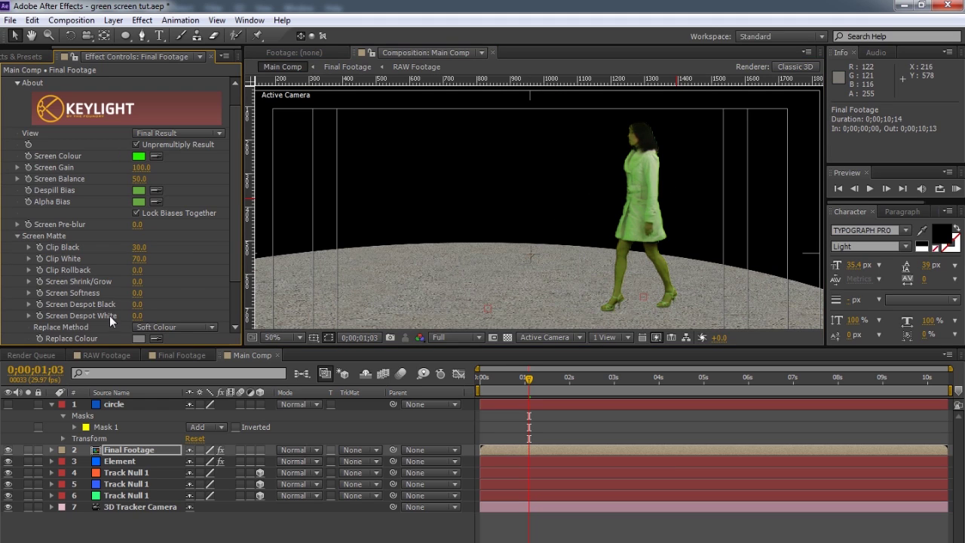
Step: Set Keylight's Screen Shrink/Grow to -1.0 to tighten the matte around the woman
{"action": "left_click", "coordinate": [137, 282]}
{"action": "type", "text": "-1"}
{"action": "key", "text": "Return"}
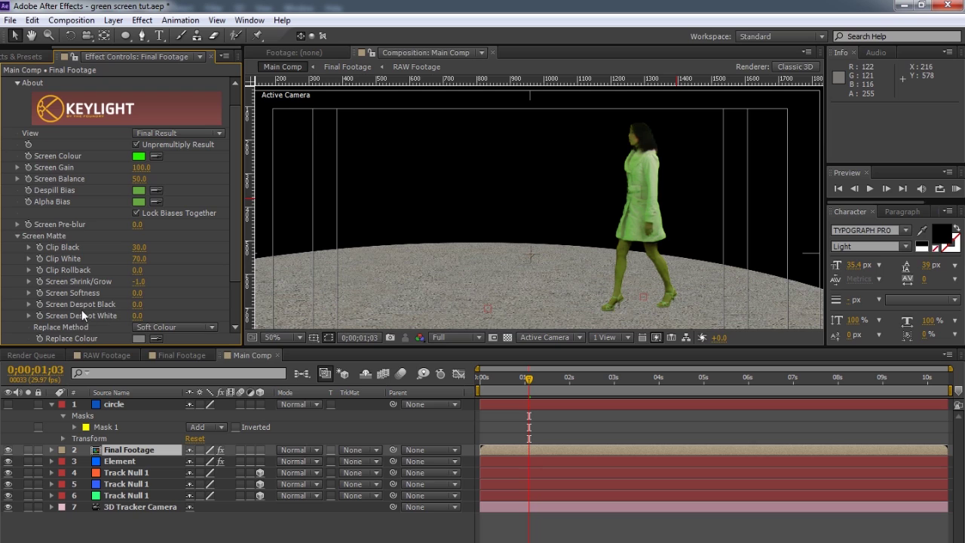
Step: Set Keylight's Screen Softness to 1.0 on the Final Footage layer and check the matte edges
{"action": "left_click", "coordinate": [137, 293]}
{"action": "type", "text": "1"}
{"action": "key", "text": "Return"}
{"action": "scroll", "coordinate": [725, 208], "scroll_direction": "up", "scroll_amount": 2}
{"action": "scroll", "coordinate": [725, 208], "scroll_direction": "down", "scroll_amount": 2}
{"action": "scroll", "coordinate": [725, 208], "scroll_direction": "up", "scroll_amount": 2}
{"action": "scroll", "coordinate": [724, 213], "scroll_direction": "down", "scroll_amount": 2}
Step: Set Keylight's Screen Shrink/Grow to -0.5 and collapse the effect's settings
{"action": "left_click", "coordinate": [140, 282]}
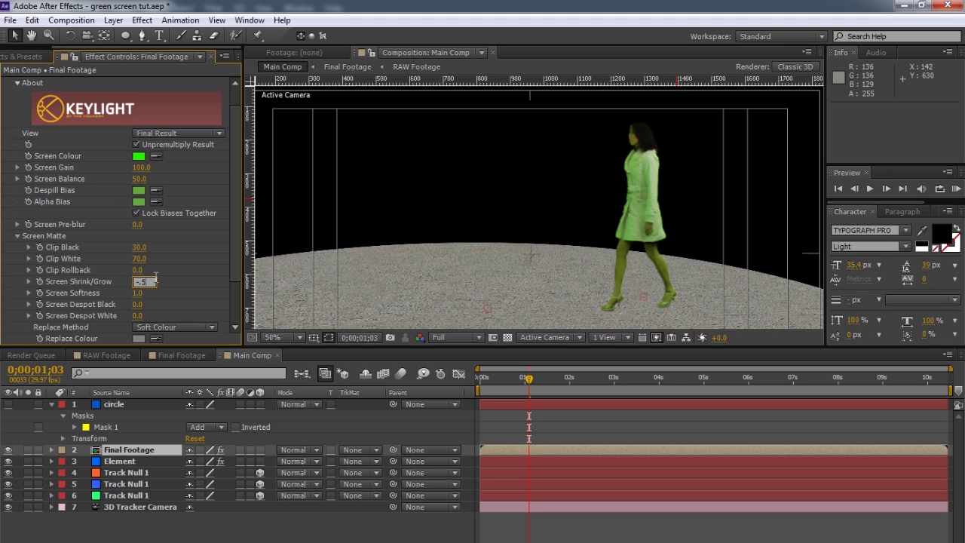
{"action": "key", "text": "Return"}
{"action": "scroll", "coordinate": [4, 110], "scroll_direction": "up", "scroll_amount": 1}
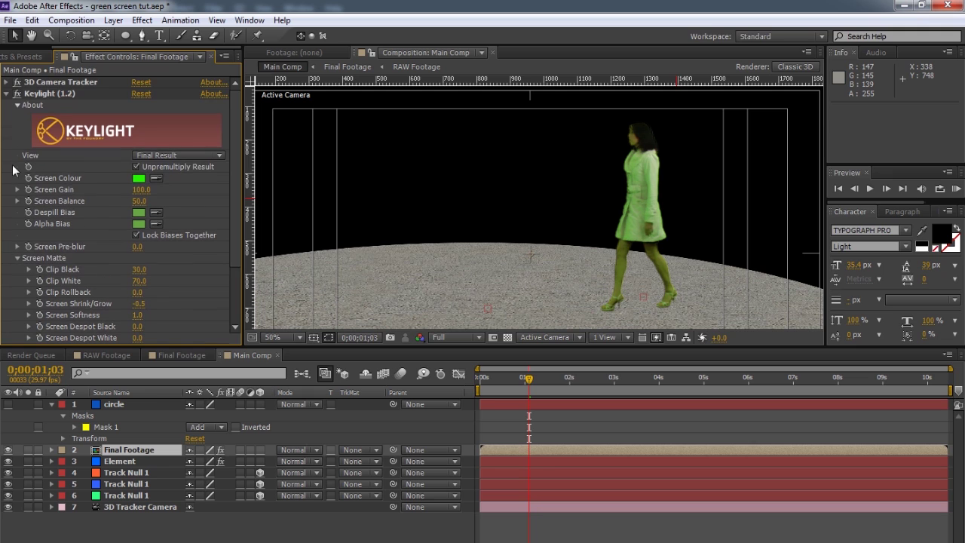
{"action": "left_click", "coordinate": [8, 92]}
Step: Scrub through the footage to check the key, stopping at 0;00;02;16
{"action": "scroll", "coordinate": [596, 237], "scroll_direction": "down", "scroll_amount": 2}
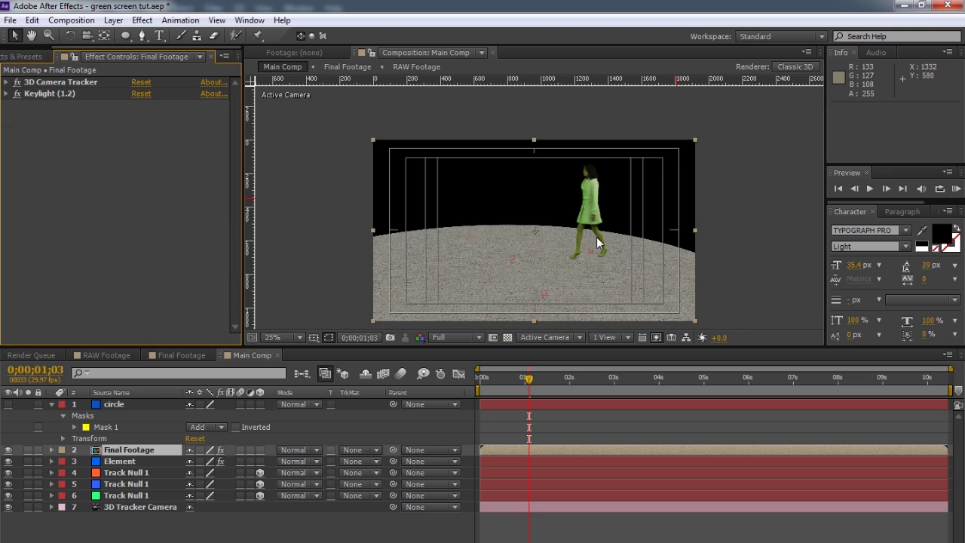
{"action": "scroll", "coordinate": [534, 202], "scroll_direction": "up", "scroll_amount": 2}
{"action": "left_click_drag", "start_coordinate": [528, 383], "coordinate": [646, 384]}
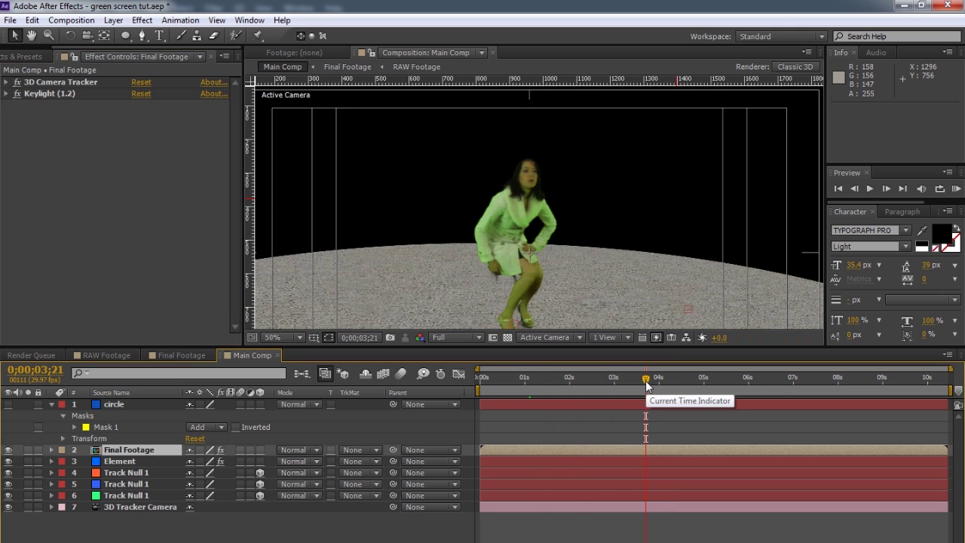
{"action": "left_click_drag", "start_coordinate": [646, 383], "coordinate": [594, 380]}
{"action": "left_click", "coordinate": [6, 94]}
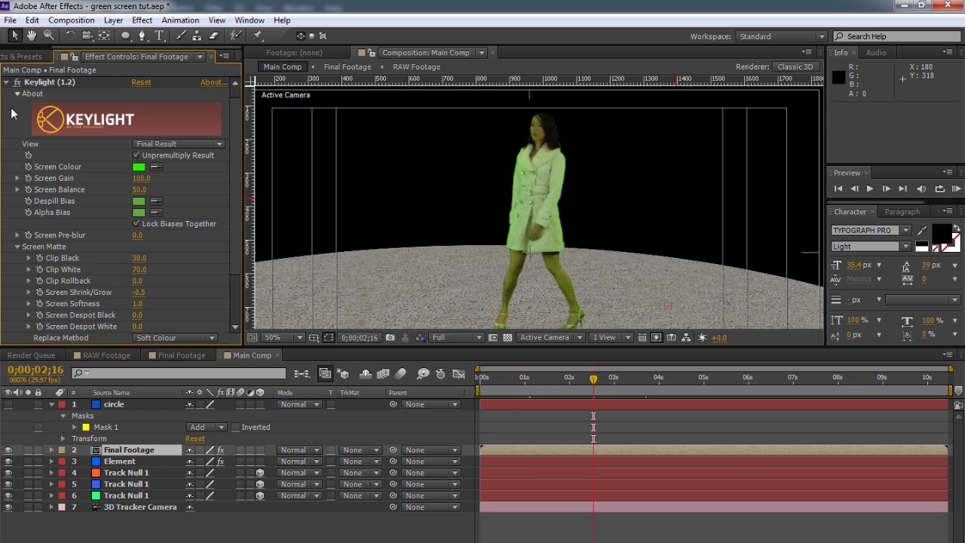
{"action": "scroll", "coordinate": [128, 259], "scroll_direction": "down", "scroll_amount": 3}
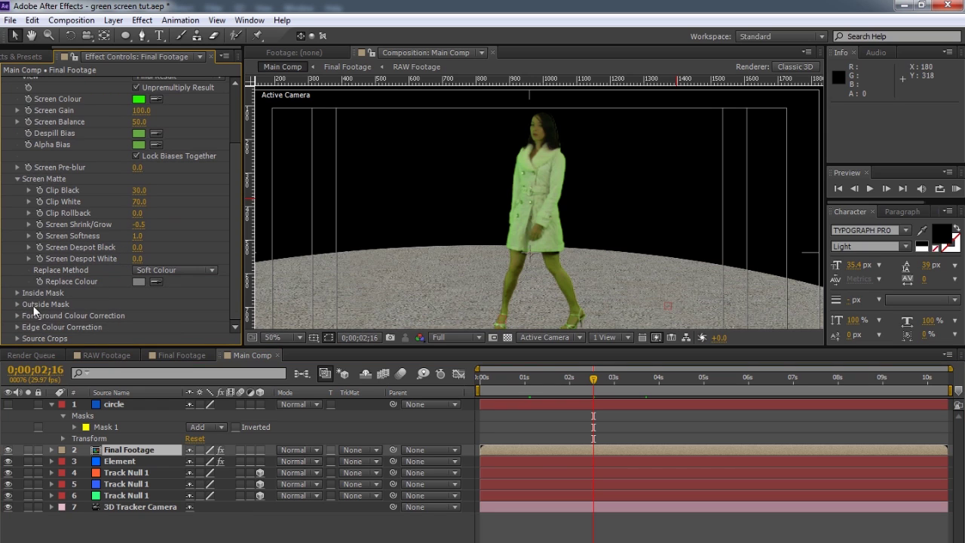
{"action": "left_click", "coordinate": [17, 315]}
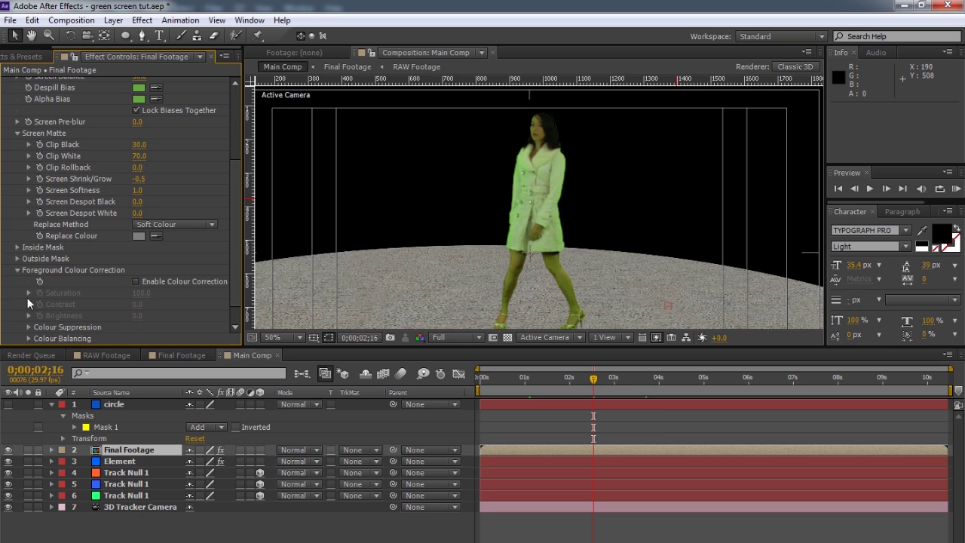
{"action": "scroll", "coordinate": [77, 293], "scroll_direction": "up", "scroll_amount": 4}
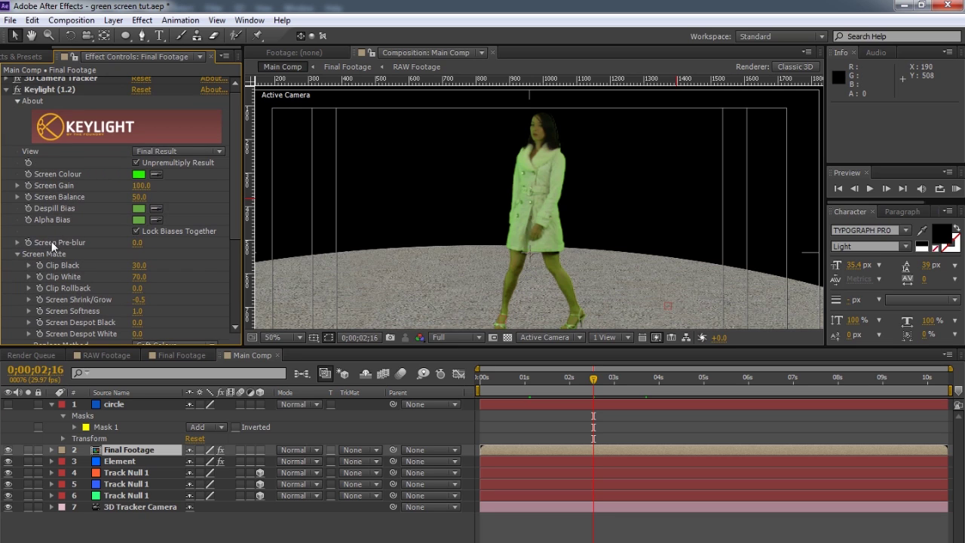
{"action": "left_click", "coordinate": [6, 90]}
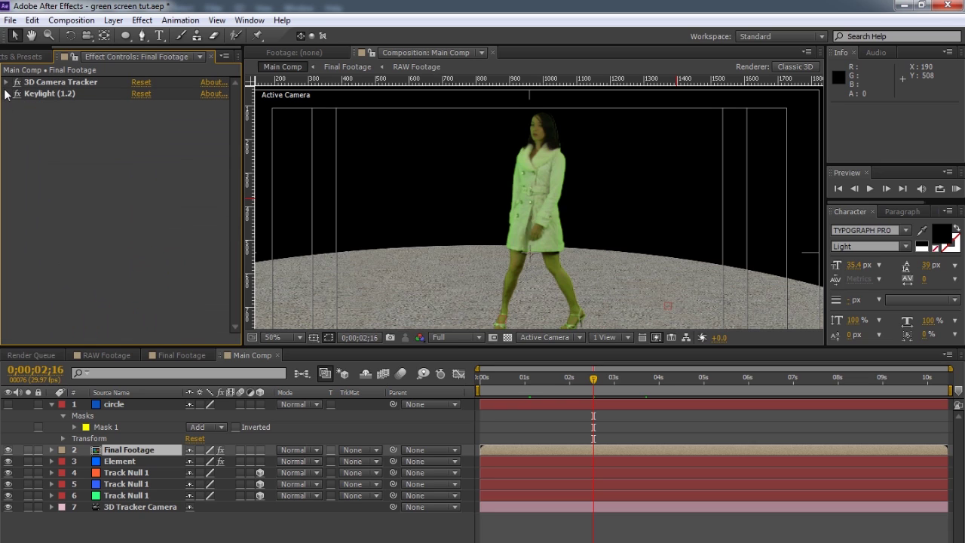
Step: Apply Spill Suppressor to Final Footage, sampling the green screen as the color to suppress with Keylight temporarily disabled, and re-enable Keylight
{"action": "right_click", "coordinate": [96, 188]}
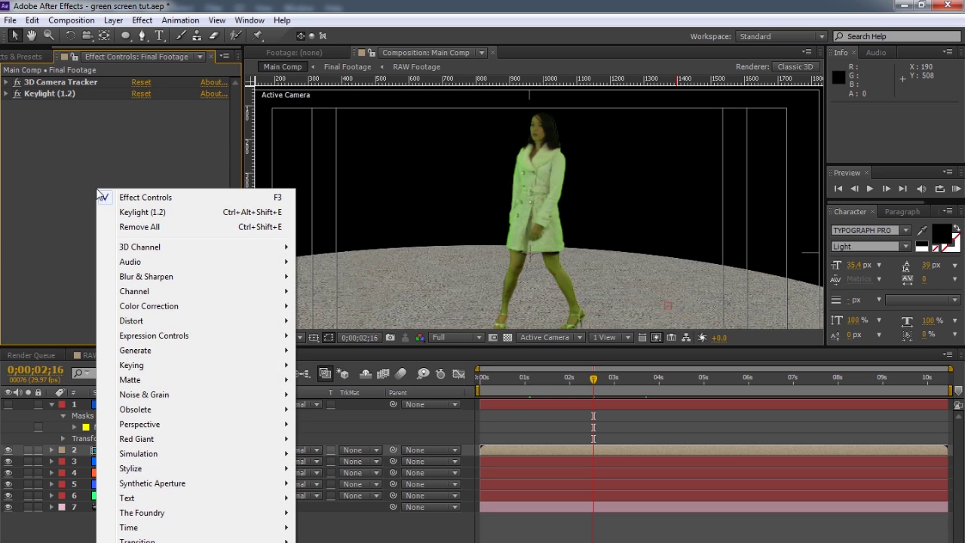
{"action": "mouse_move", "coordinate": [190, 366]}
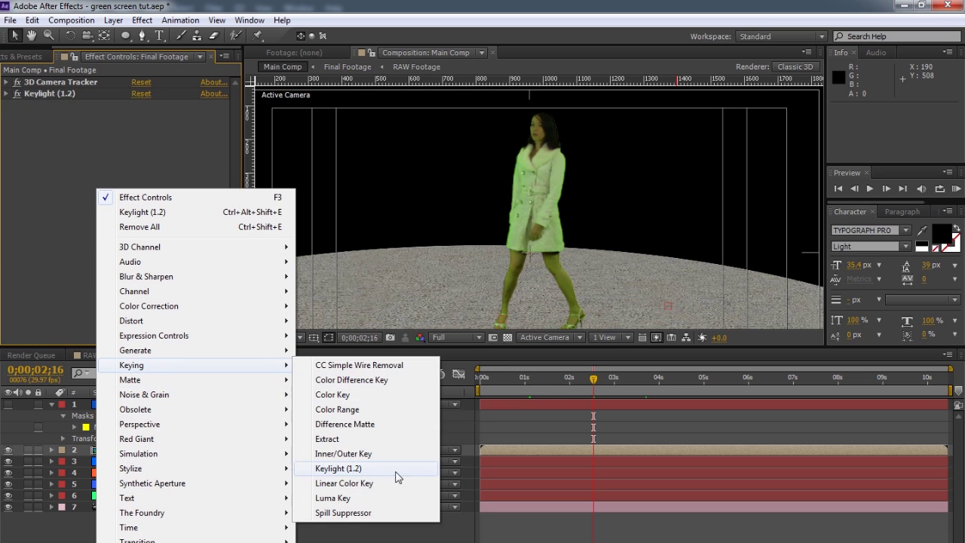
{"action": "left_click", "coordinate": [343, 512]}
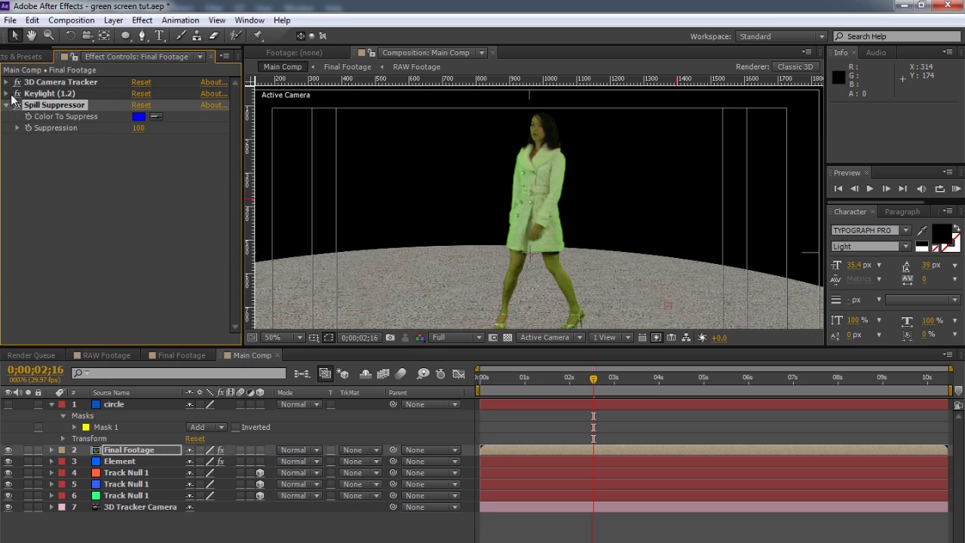
{"action": "left_click", "coordinate": [156, 117]}
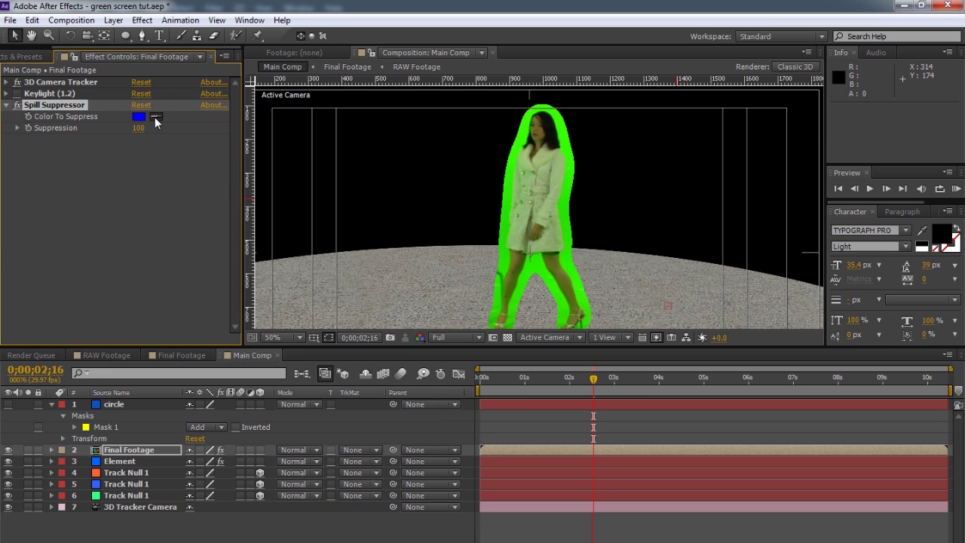
{"action": "left_click", "coordinate": [571, 157]}
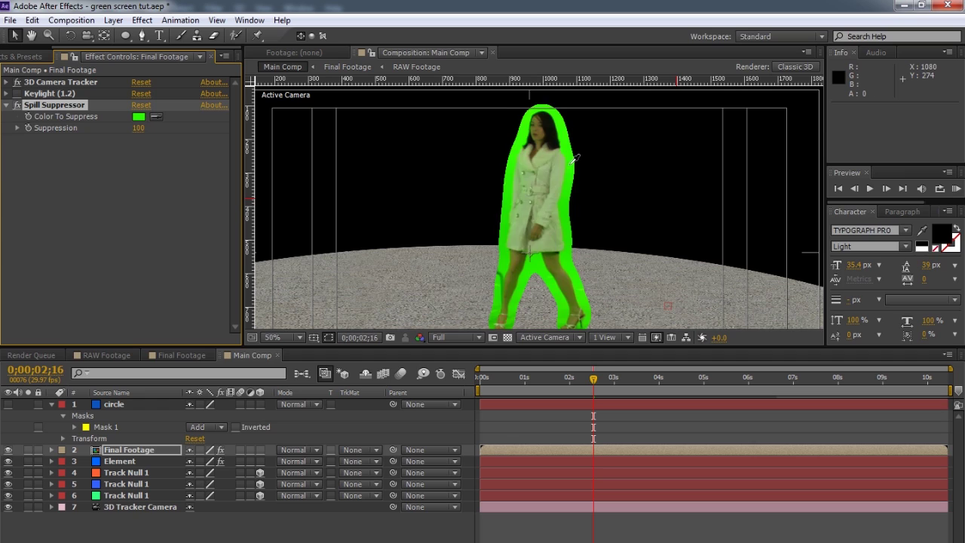
{"action": "left_click", "coordinate": [16, 94]}
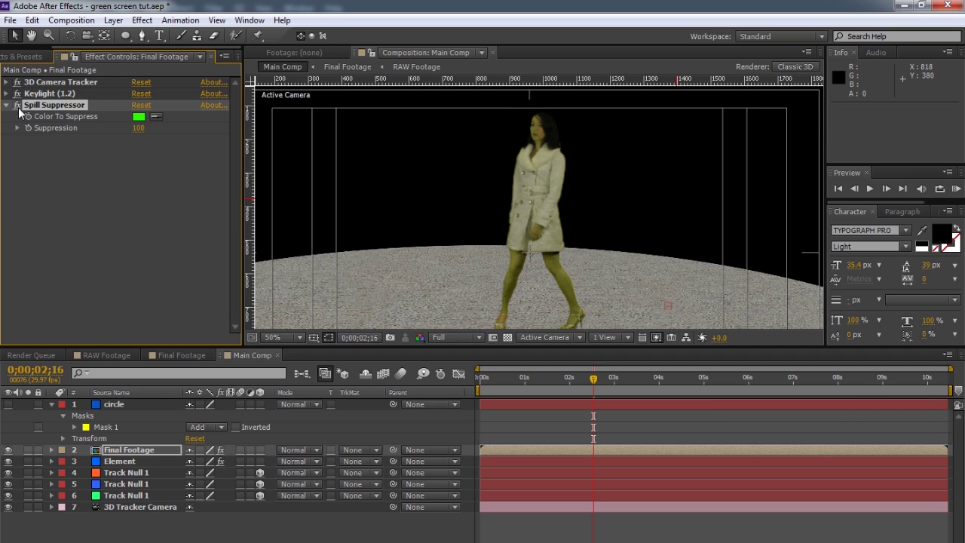
Step: Compare the woman's coat with Spill Suppressor disabled and enabled, leaving it on with its settings collapsed
{"action": "left_click", "coordinate": [17, 105]}
{"action": "left_click", "coordinate": [17, 106]}
{"action": "left_click", "coordinate": [16, 105]}
{"action": "left_click", "coordinate": [17, 106]}
{"action": "left_click", "coordinate": [17, 105]}
{"action": "left_click", "coordinate": [17, 105]}
{"action": "scroll", "coordinate": [586, 208], "scroll_direction": "down", "scroll_amount": 1}
{"action": "scroll", "coordinate": [578, 218], "scroll_direction": "up", "scroll_amount": 1}
{"action": "left_click", "coordinate": [49, 186]}
{"action": "left_click", "coordinate": [7, 105]}
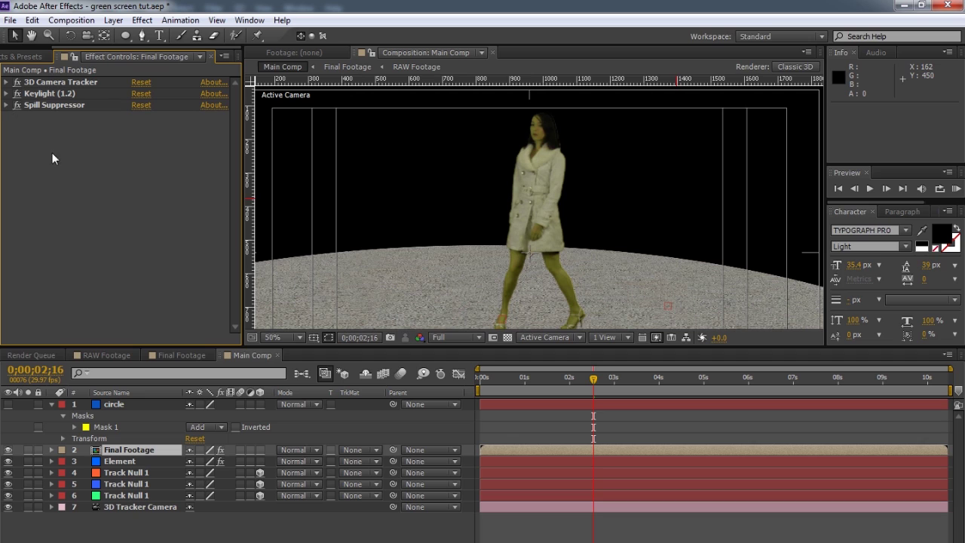
Step: Apply the Gamma/Pedestal/Gain effect to Final Footage and set Green Pedestal to -0.05
{"action": "right_click", "coordinate": [108, 171]}
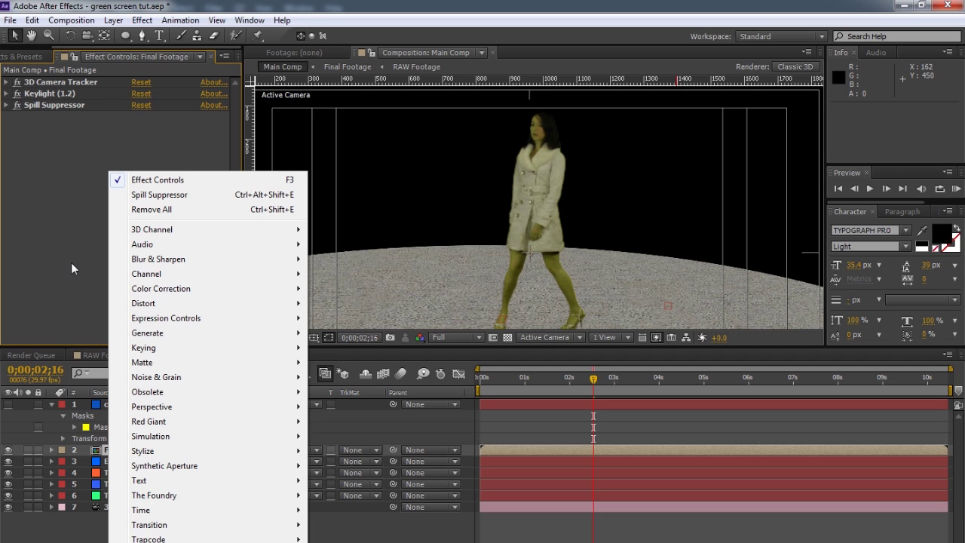
{"action": "mouse_move", "coordinate": [239, 292]}
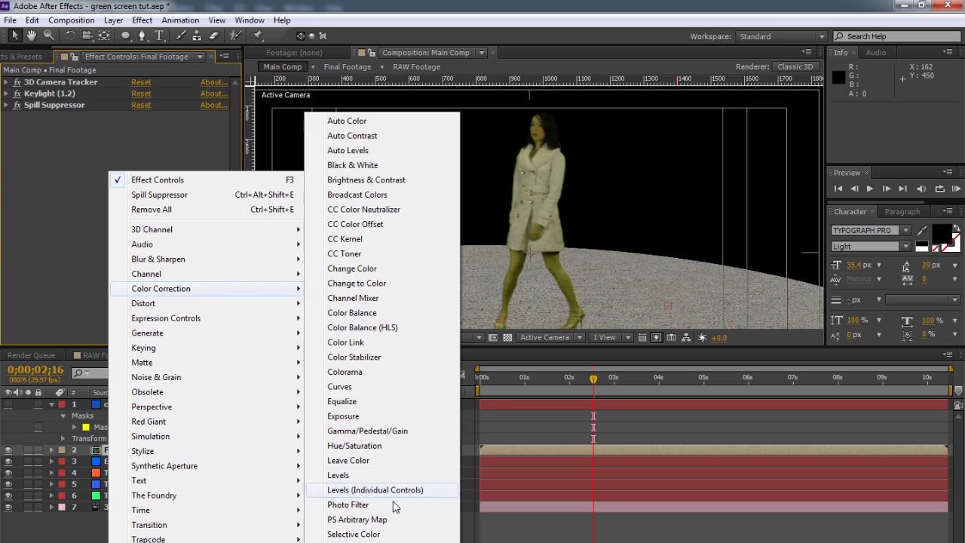
{"action": "left_click", "coordinate": [396, 434]}
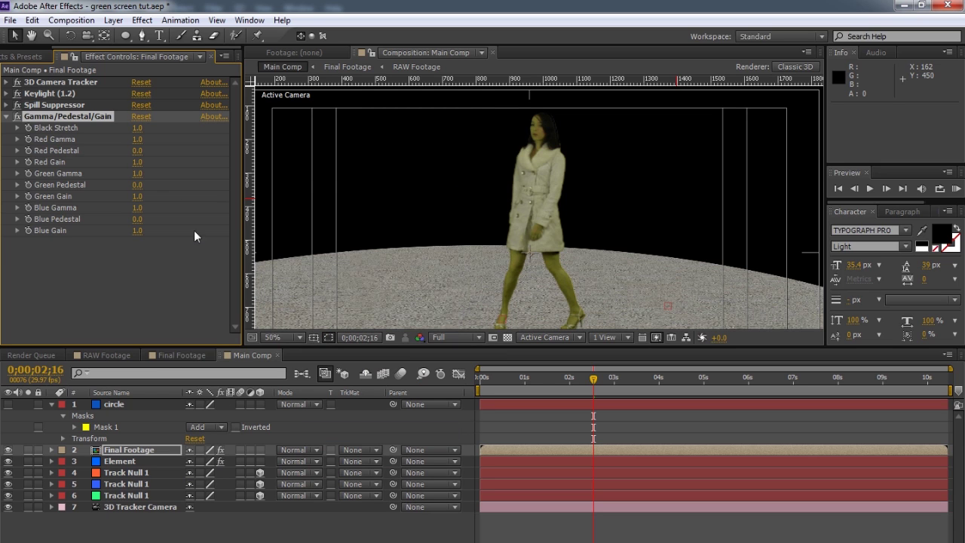
{"action": "left_click", "coordinate": [137, 187]}
{"action": "type", "text": "-.05"}
{"action": "left_click", "coordinate": [173, 286]}
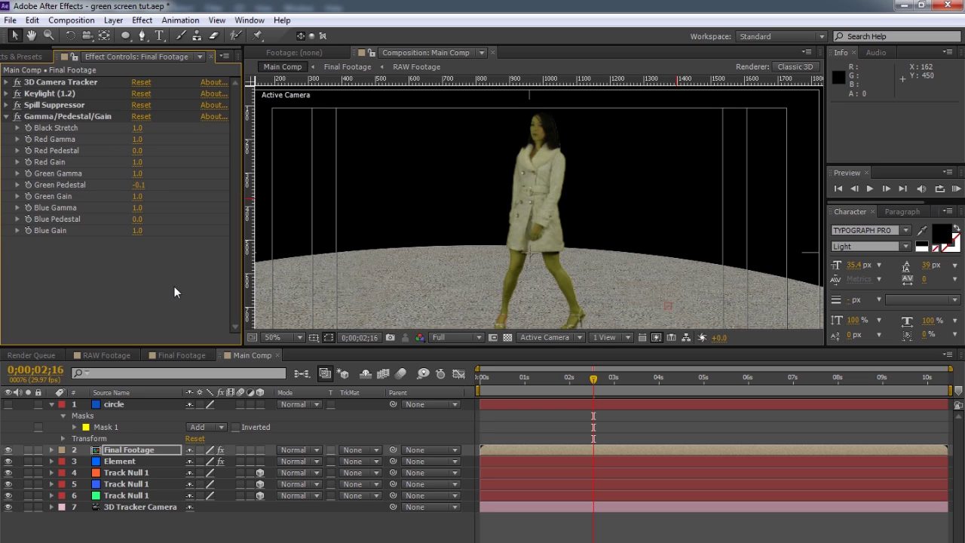
{"action": "left_click", "coordinate": [6, 116]}
Step: Apply the Curves effect to Final Footage and raise the middle of the RGB curve slightly to brighten the woman
{"action": "right_click", "coordinate": [53, 167]}
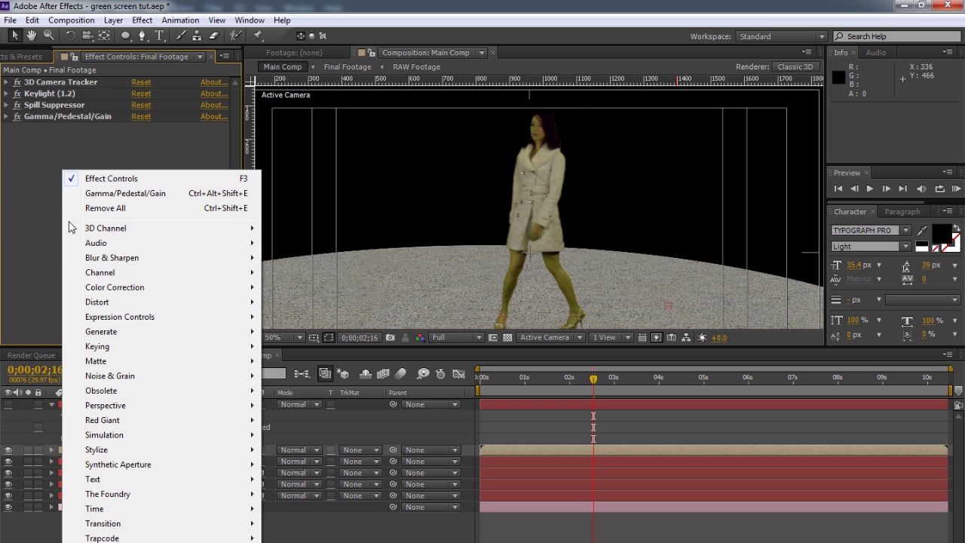
{"action": "mouse_move", "coordinate": [140, 287]}
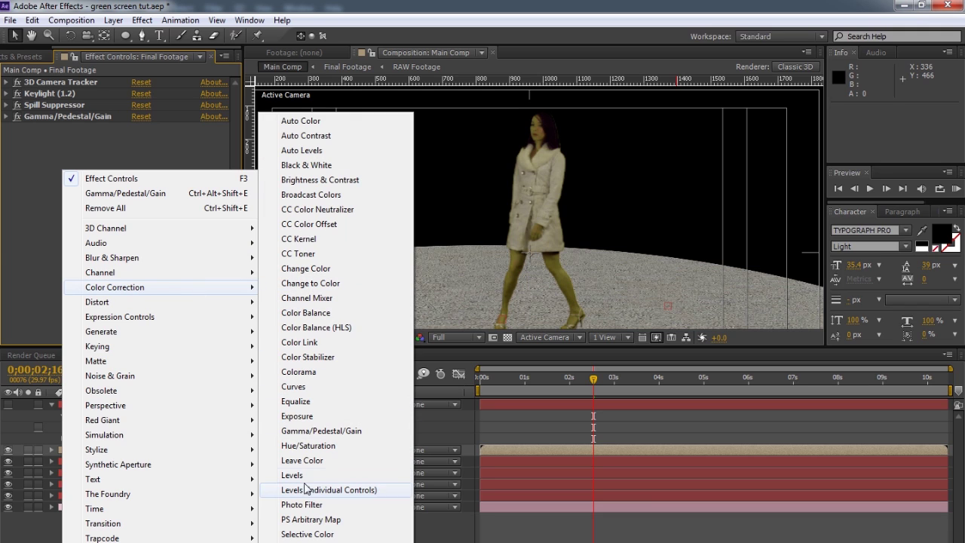
{"action": "left_click_drag", "start_coordinate": [298, 392], "coordinate": [298, 392]}
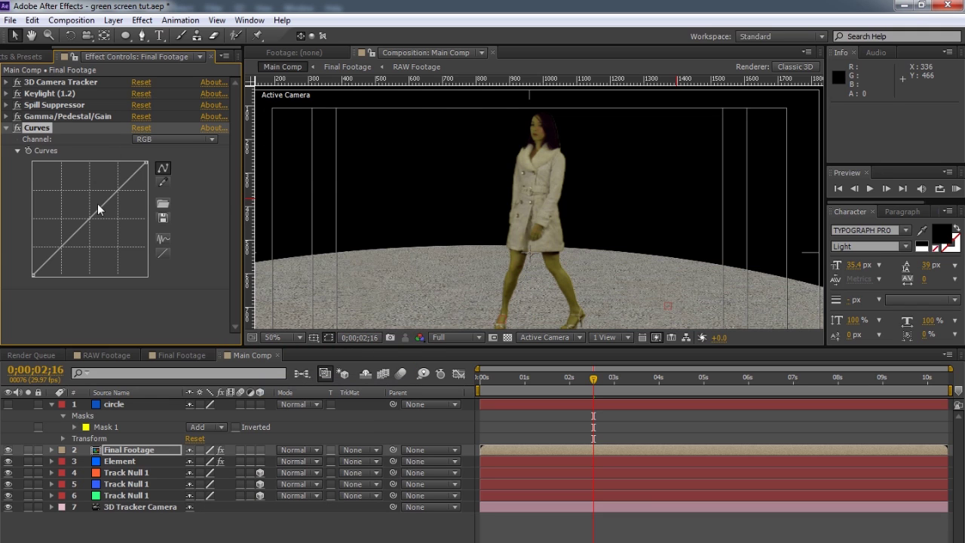
{"action": "left_click_drag", "start_coordinate": [91, 218], "coordinate": [93, 204]}
{"action": "scroll", "coordinate": [549, 238], "scroll_direction": "down", "scroll_amount": 2}
{"action": "scroll", "coordinate": [549, 236], "scroll_direction": "up", "scroll_amount": 2}
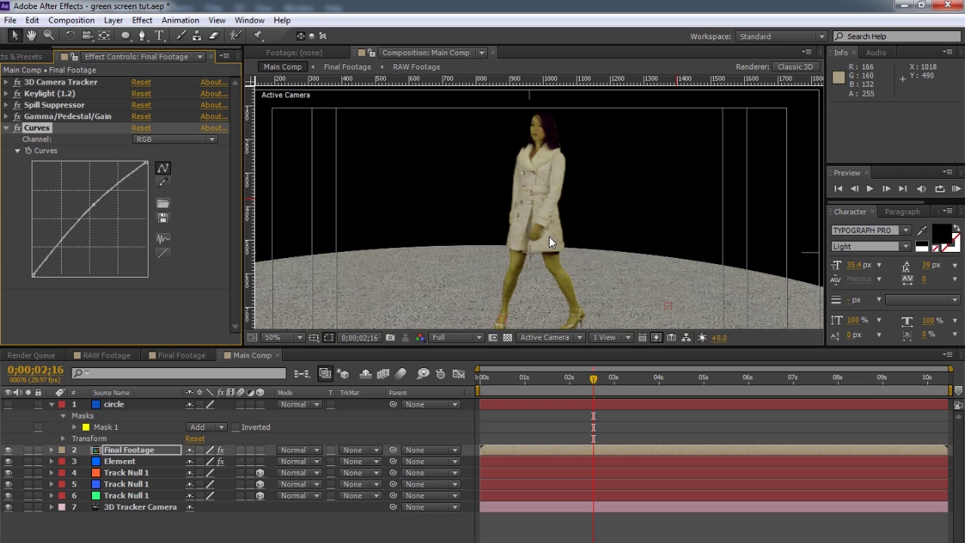
Step: Raise the middle of the Alpha channel curve in Curves and collapse the effect's settings
{"action": "left_click", "coordinate": [146, 138]}
{"action": "left_click", "coordinate": [159, 214]}
{"action": "left_click_drag", "start_coordinate": [85, 223], "coordinate": [89, 199]}
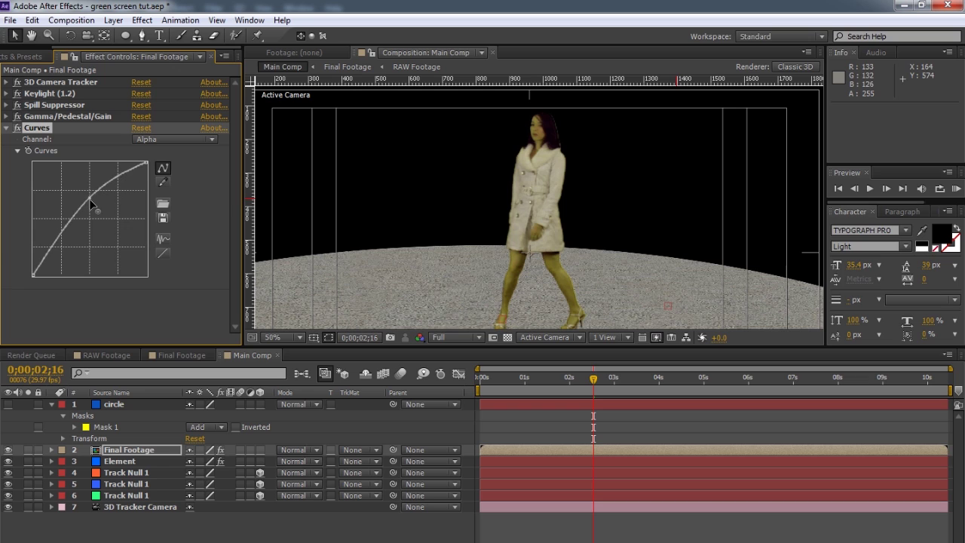
{"action": "left_click", "coordinate": [6, 128]}
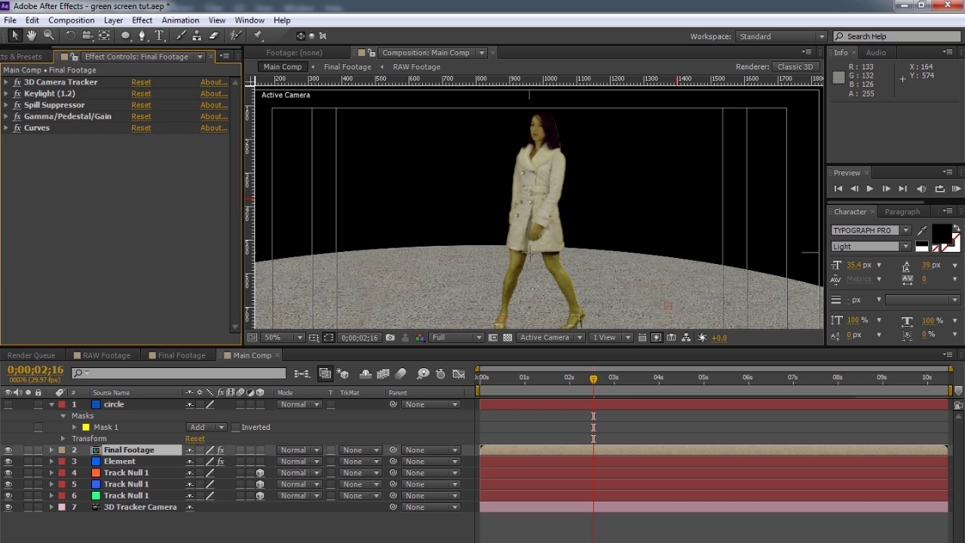
Step: Scrub through the composition to review the corrected key, returning to the first frame
{"action": "scroll", "coordinate": [665, 241], "scroll_direction": "down", "scroll_amount": 1}
{"action": "scroll", "coordinate": [561, 259], "scroll_direction": "up", "scroll_amount": 1}
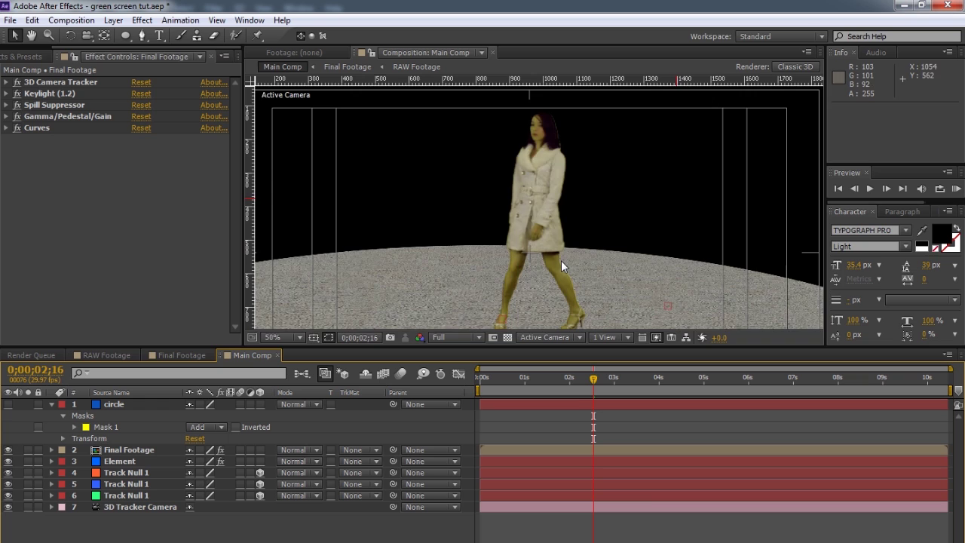
{"action": "scroll", "coordinate": [561, 260], "scroll_direction": "down", "scroll_amount": 1}
{"action": "left_click_drag", "start_coordinate": [593, 387], "coordinate": [820, 362]}
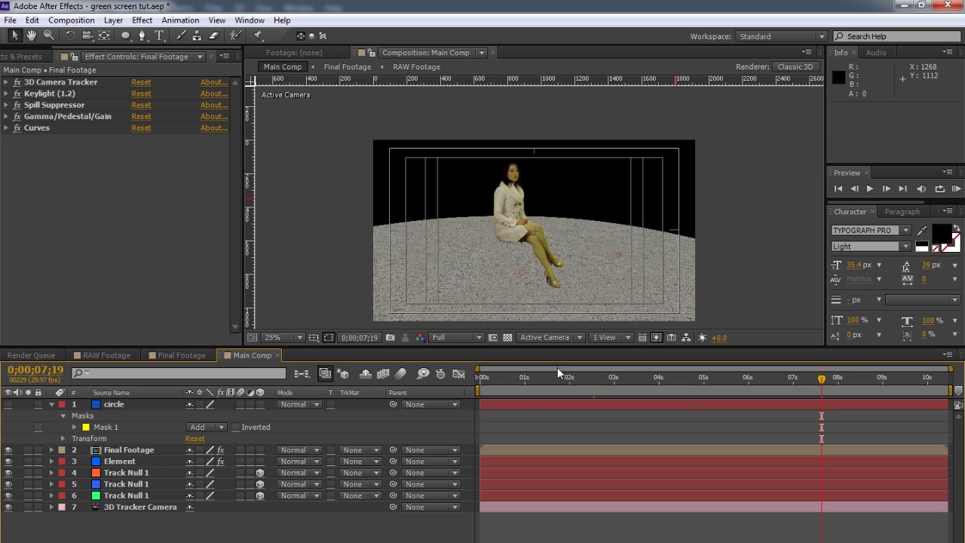
{"action": "left_click_drag", "start_coordinate": [775, 374], "coordinate": [472, 395]}
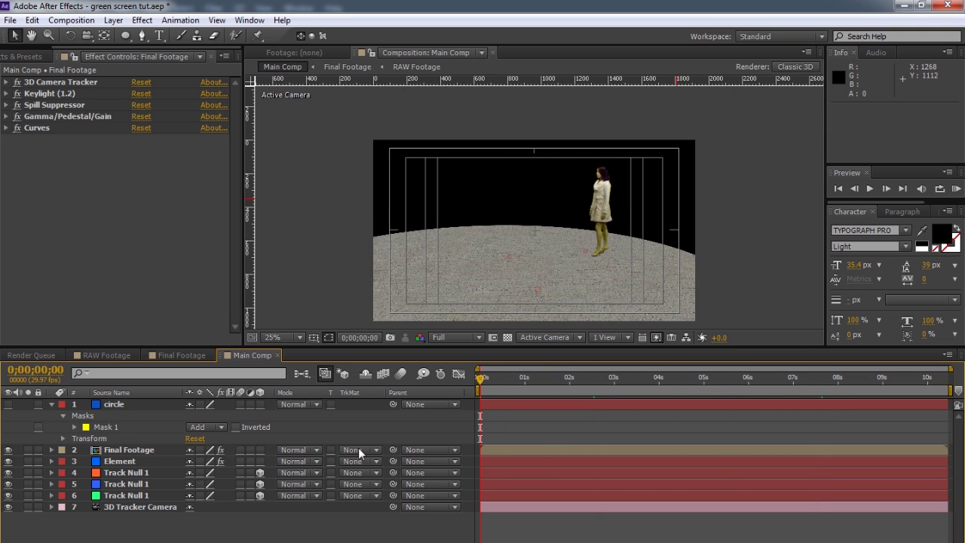
Step: Duplicate the circle layer and make the upper copy visible
{"action": "left_click", "coordinate": [9, 405]}
{"action": "left_click", "coordinate": [10, 405]}
{"action": "left_click", "coordinate": [121, 404]}
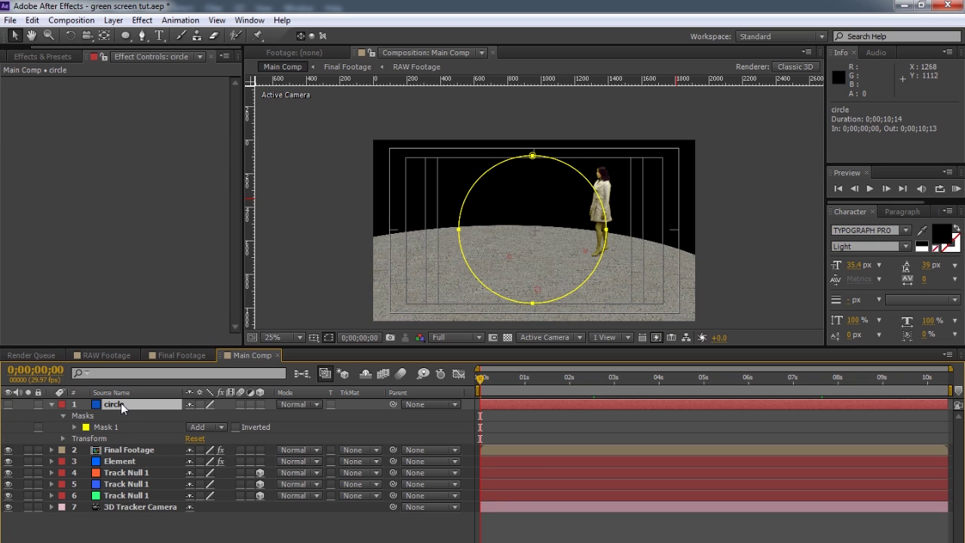
{"action": "key", "text": "ctrl+d"}
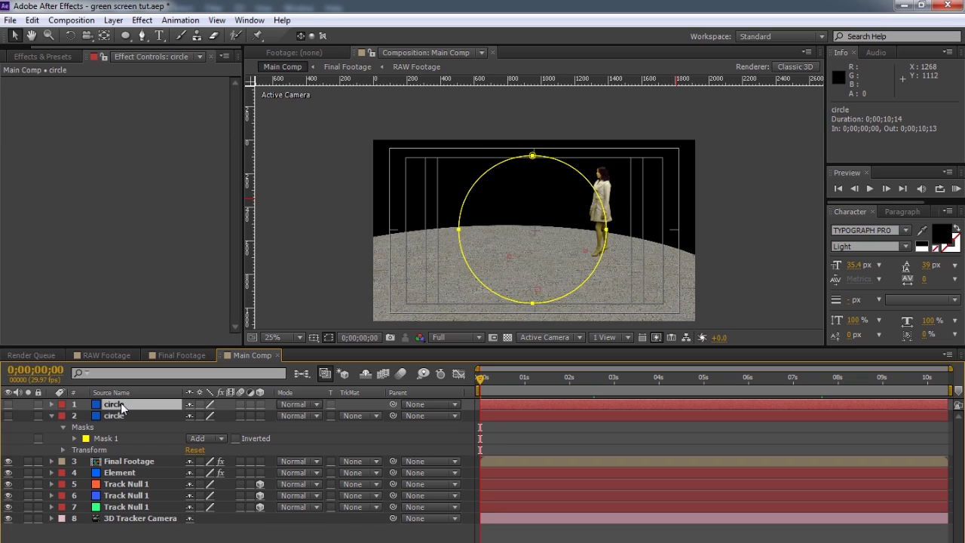
{"action": "left_click", "coordinate": [9, 405]}
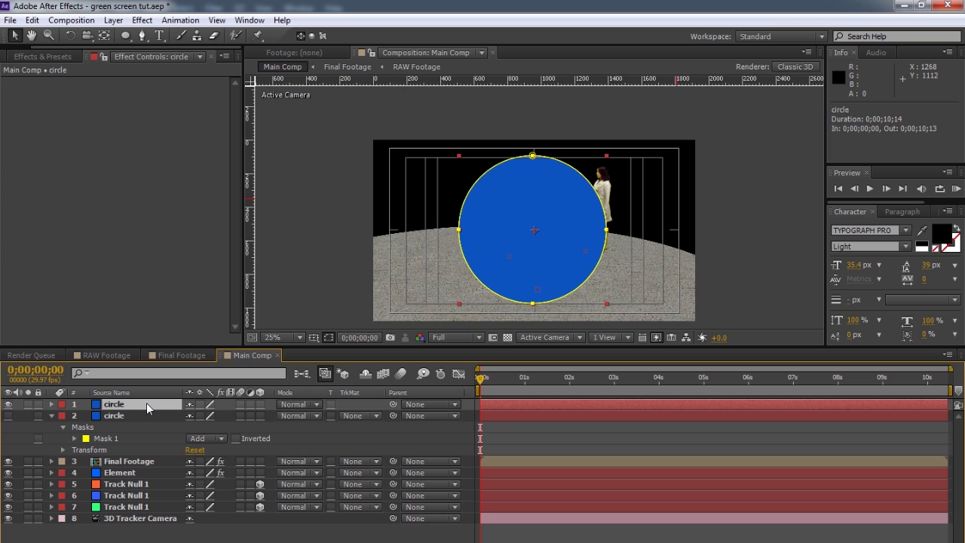
Step: Pre-compose the visible circle copy as column, moving all attributes into the new composition
{"action": "key", "text": "ctrl+shift+c"}
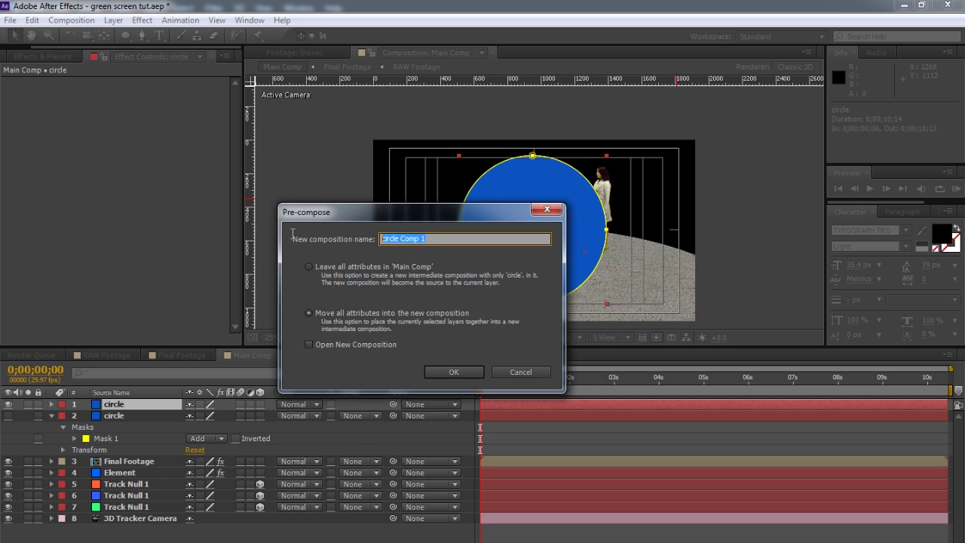
{"action": "type", "text": "c"}
{"action": "left_click", "coordinate": [454, 372]}
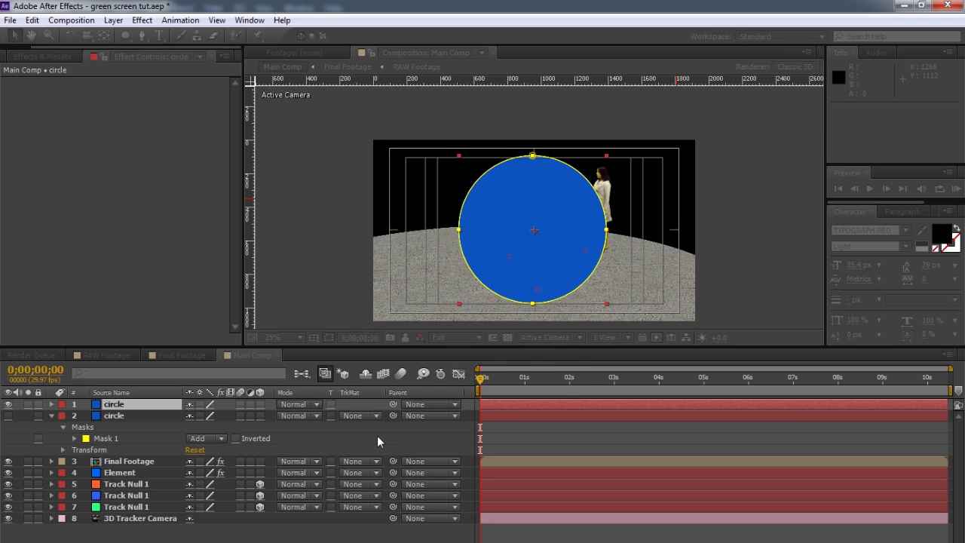
Step: Apply the Roughen Edges effect to the column layer and set its Border to 100
{"action": "left_click", "coordinate": [121, 405]}
{"action": "right_click", "coordinate": [87, 136]}
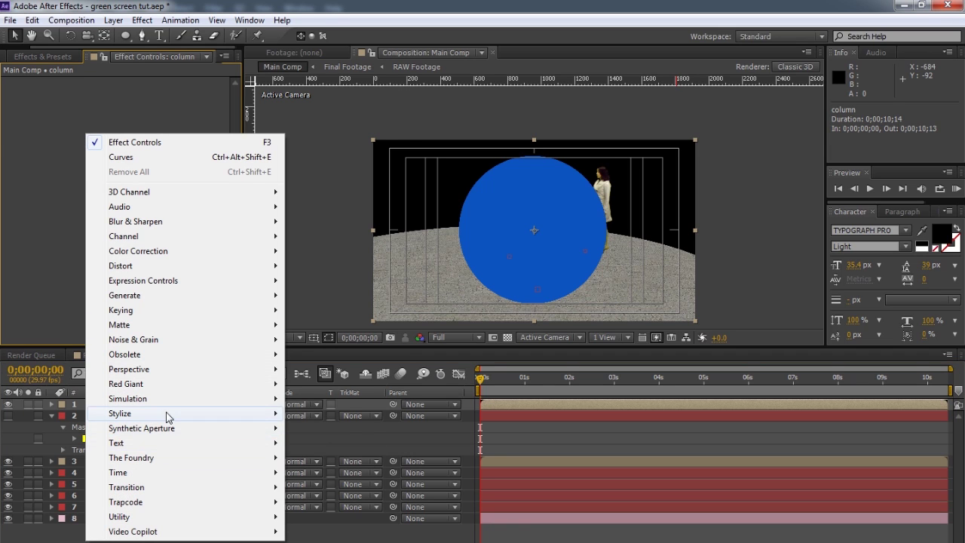
{"action": "mouse_move", "coordinate": [193, 413]}
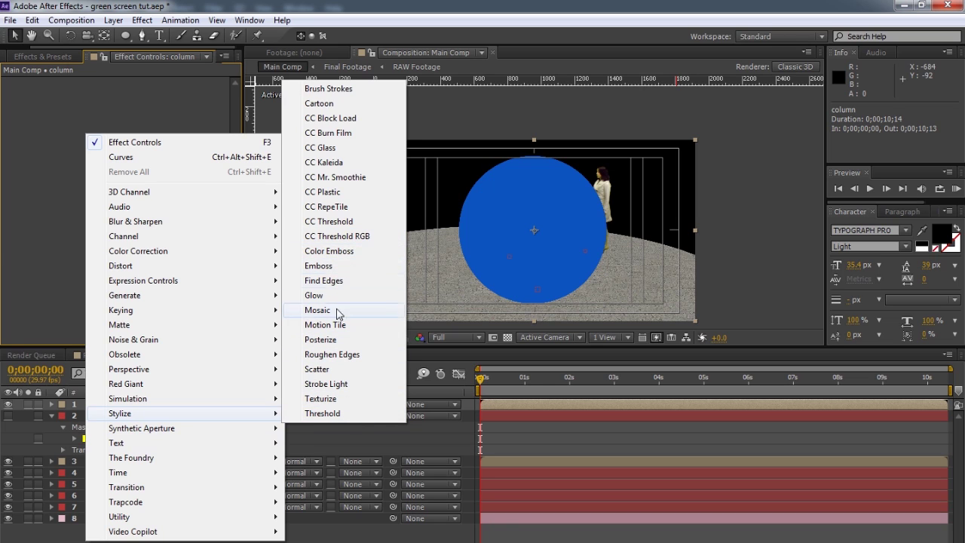
{"action": "left_click", "coordinate": [332, 355]}
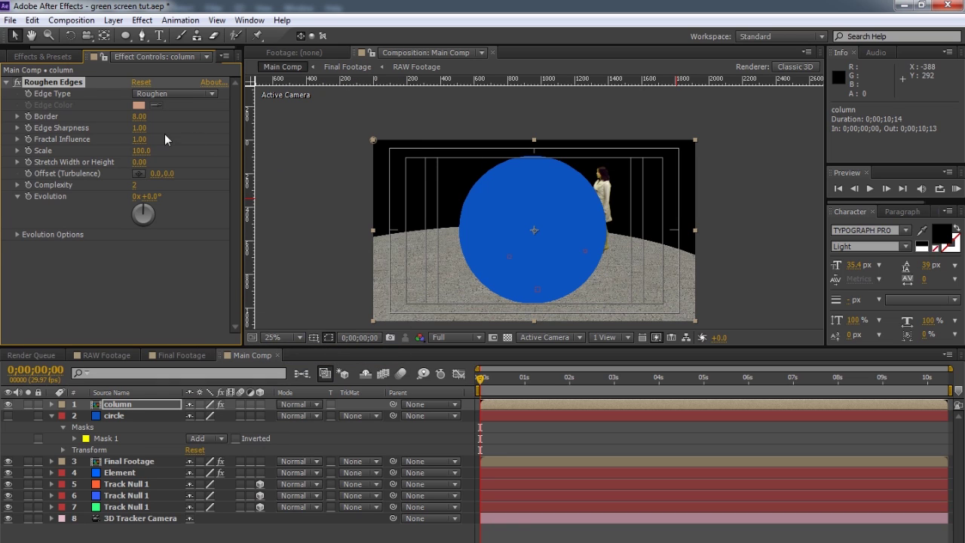
{"action": "left_click_drag", "start_coordinate": [139, 127], "coordinate": [734, 126]}
{"action": "scroll", "coordinate": [582, 227], "scroll_direction": "up", "scroll_amount": 1}
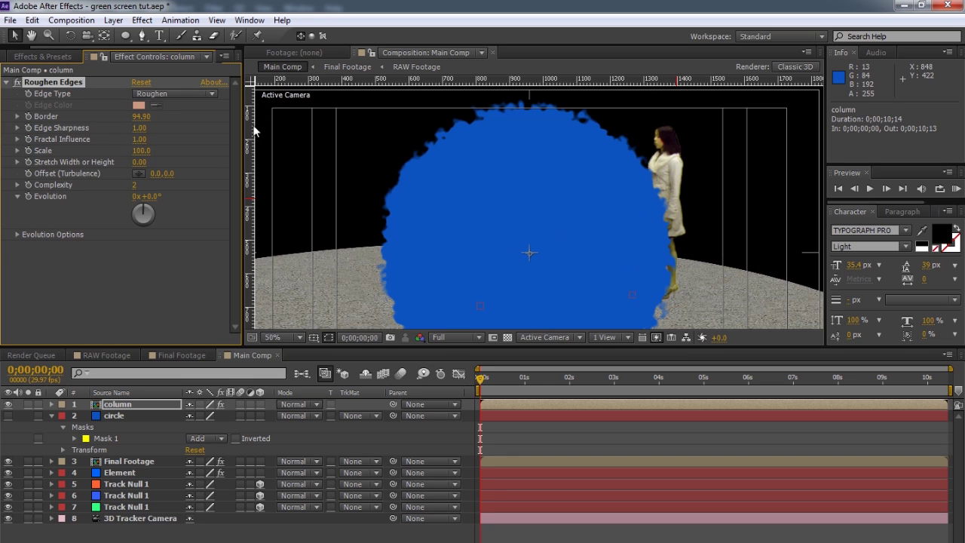
{"action": "type", "text": "100"}
{"action": "left_click", "coordinate": [113, 315]}
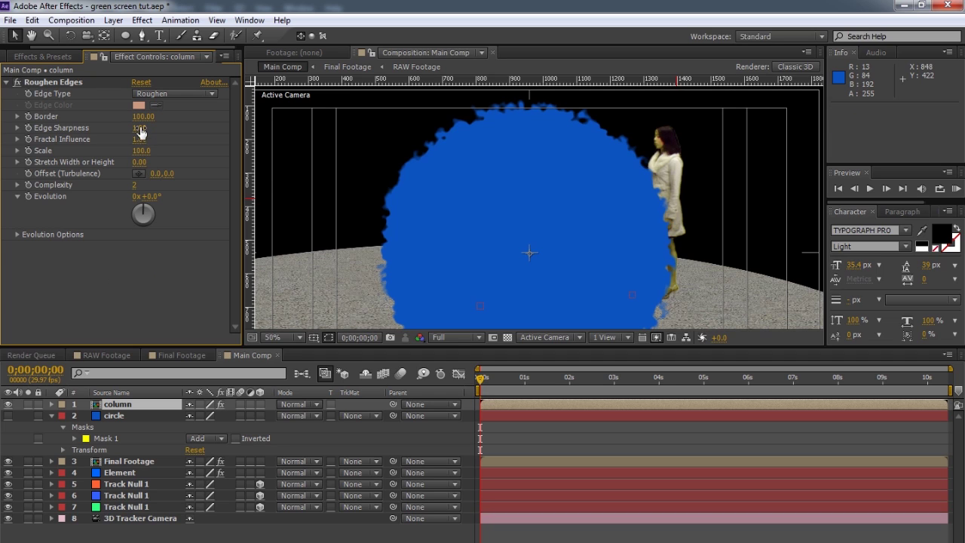
Step: Set the Roughen Edges Edge Sharpness to 3 and lower Fractal Influence to about 0.32
{"action": "left_click_drag", "start_coordinate": [140, 128], "coordinate": [217, 121]}
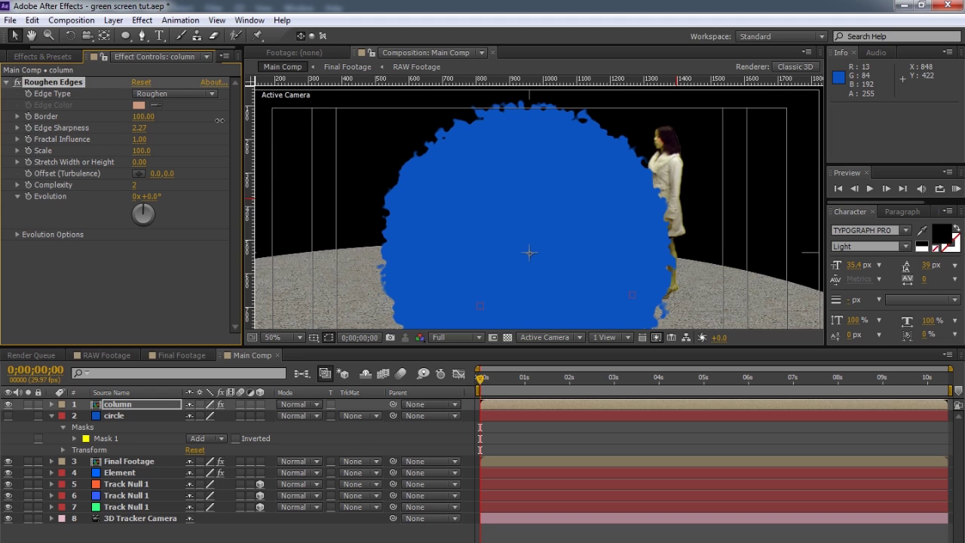
{"action": "left_click", "coordinate": [141, 128]}
{"action": "type", "text": "3"}
{"action": "left_click", "coordinate": [139, 277]}
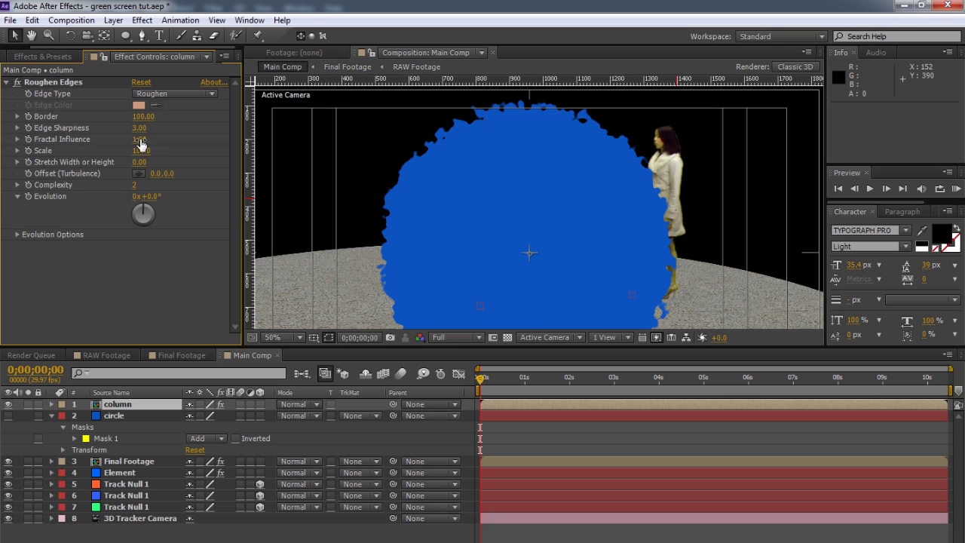
{"action": "mouse_move", "coordinate": [140, 139]}
{"action": "left_mouse_down"}
{"action": "mouse_move", "coordinate": [106, 138]}
{"action": "mouse_move", "coordinate": [126, 139]}
{"action": "left_mouse_up"}
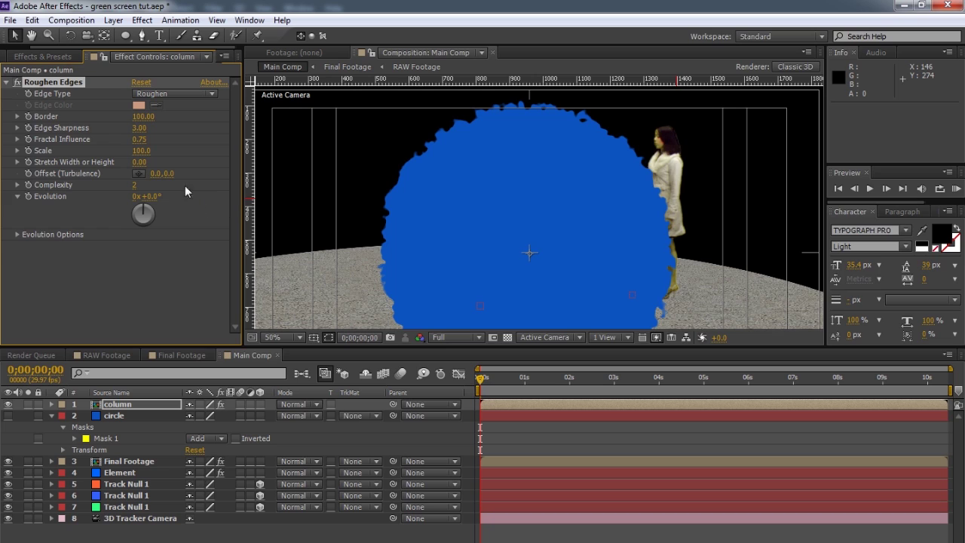
{"action": "left_click_drag", "start_coordinate": [138, 139], "coordinate": [112, 143]}
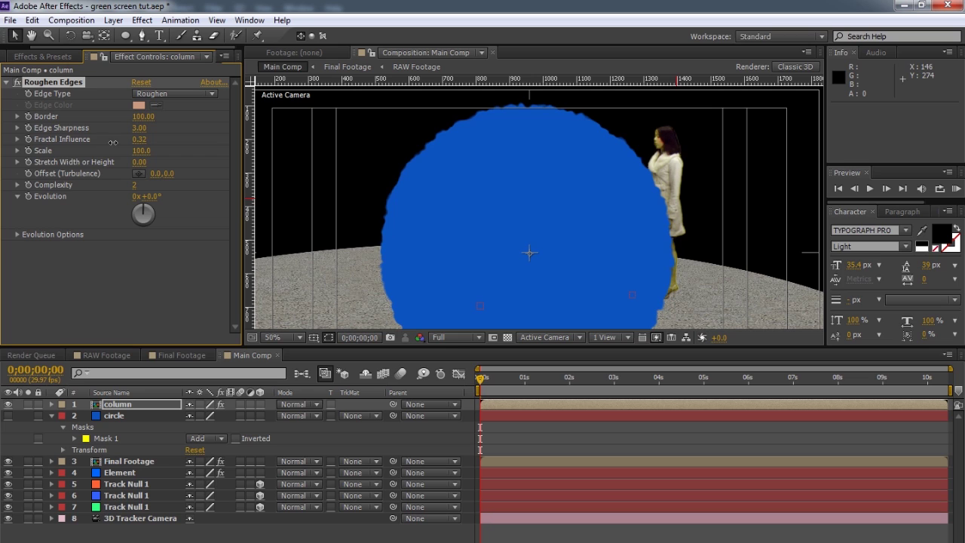
{"action": "scroll", "coordinate": [627, 241], "scroll_direction": "down", "scroll_amount": 2}
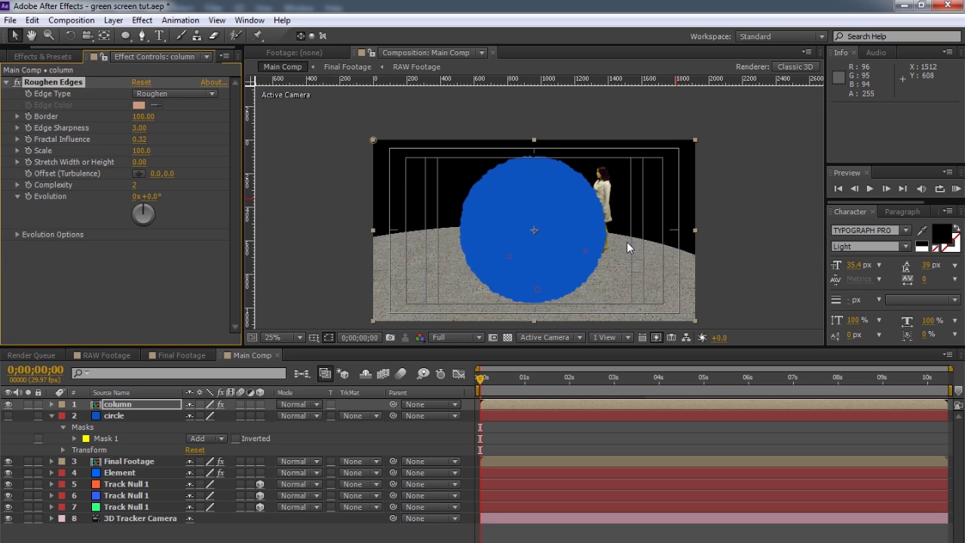
{"action": "scroll", "coordinate": [595, 253], "scroll_direction": "up", "scroll_amount": 2}
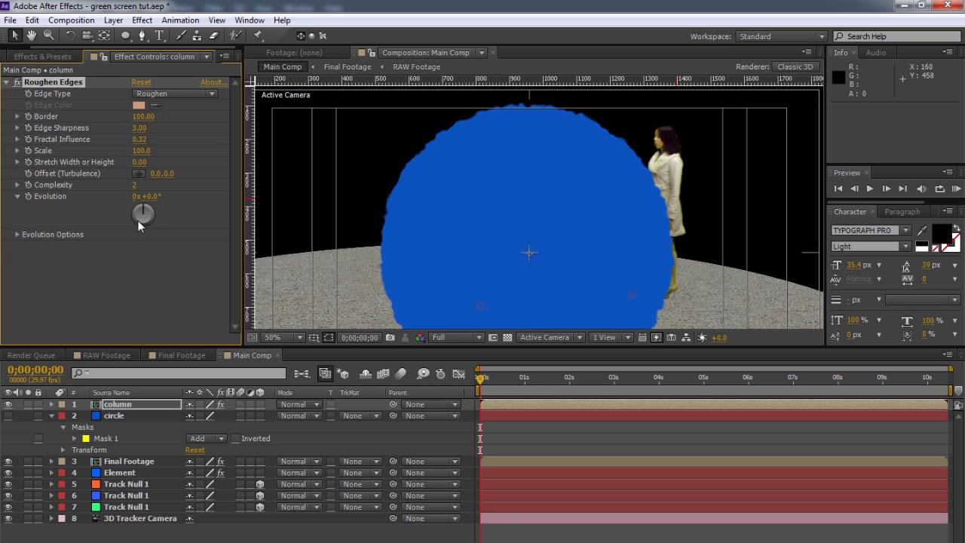
Step: Auto-trace the column layer's alpha at the current frame onto a new layer, with Blur off and Tolerance at 6 px
{"action": "left_click", "coordinate": [113, 20]}
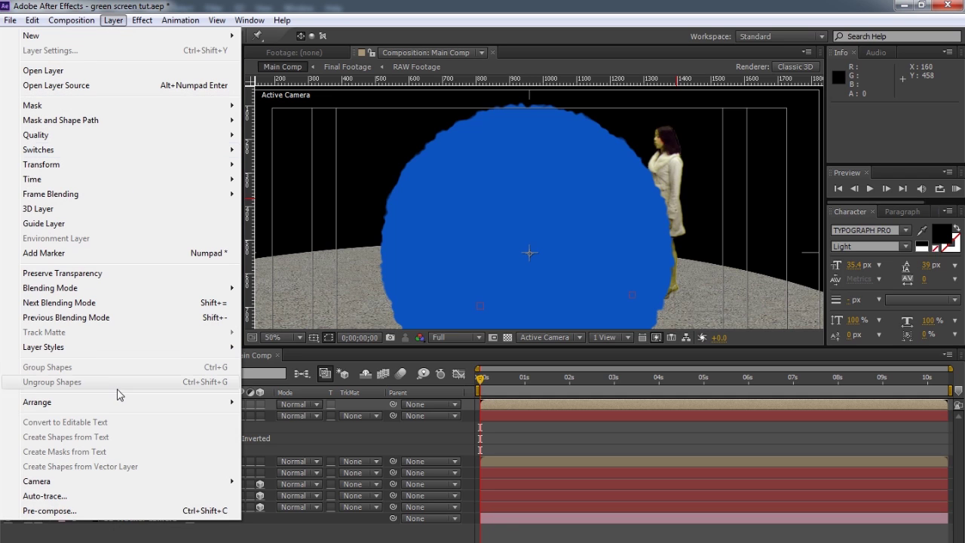
{"action": "left_click", "coordinate": [56, 495]}
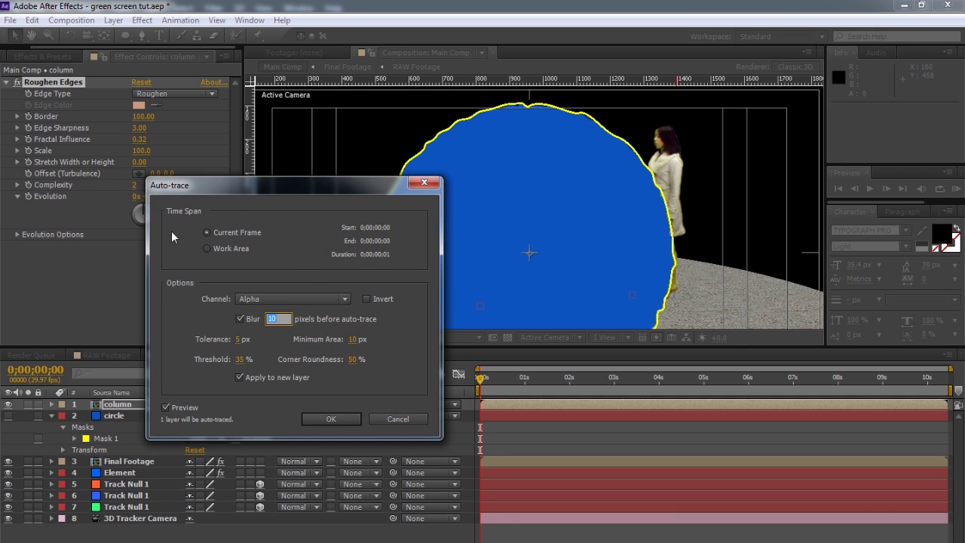
{"action": "mouse_move", "coordinate": [291, 187]}
{"action": "left_mouse_down"}
{"action": "mouse_move", "coordinate": [266, 224]}
{"action": "mouse_move", "coordinate": [222, 253]}
{"action": "left_mouse_up"}
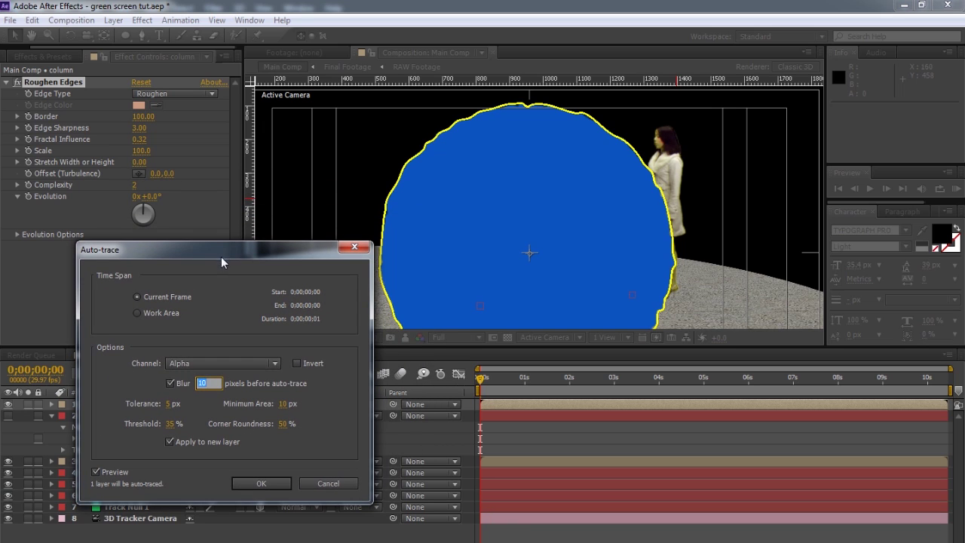
{"action": "left_click", "coordinate": [169, 383]}
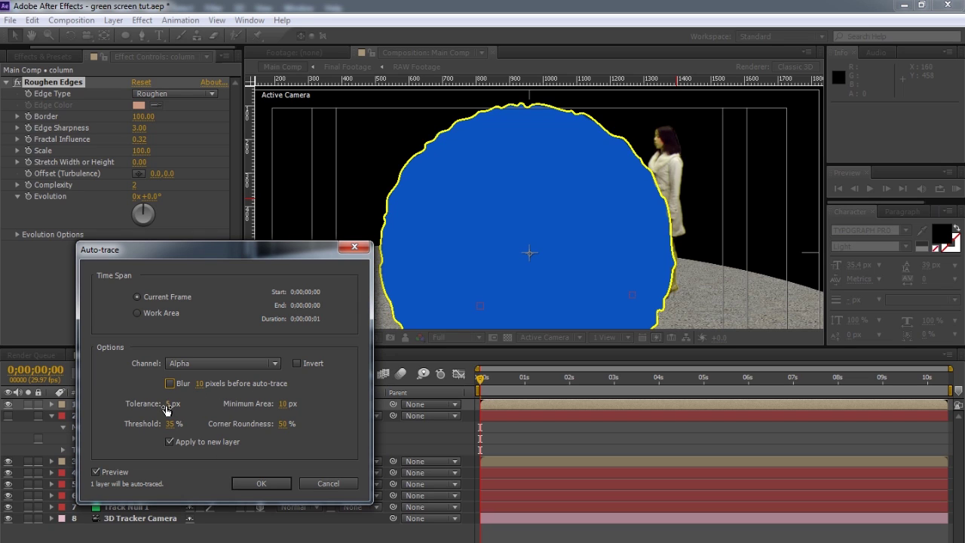
{"action": "left_click", "coordinate": [168, 404]}
{"action": "type", "text": "10"}
{"action": "key", "text": "Return"}
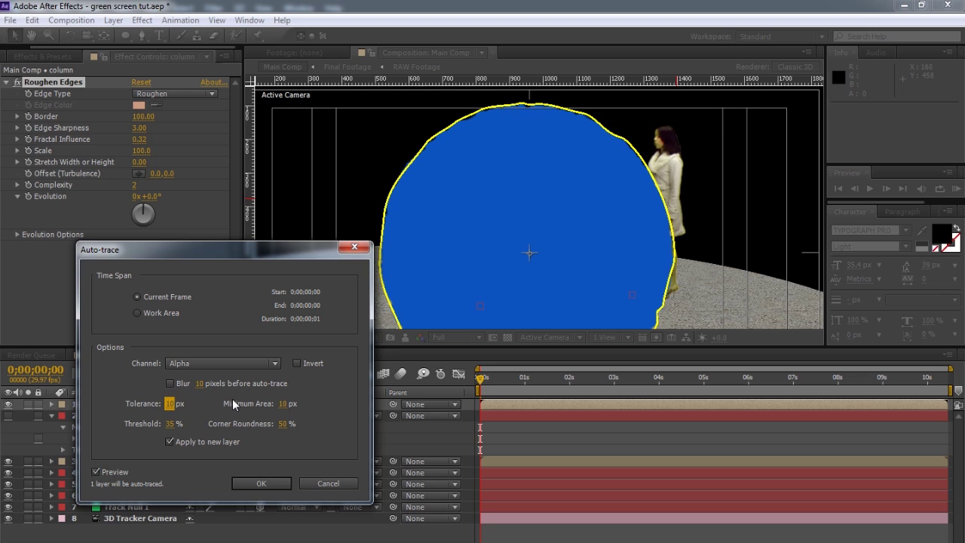
{"action": "left_click", "coordinate": [167, 404]}
{"action": "type", "text": "6"}
{"action": "left_click", "coordinate": [332, 408]}
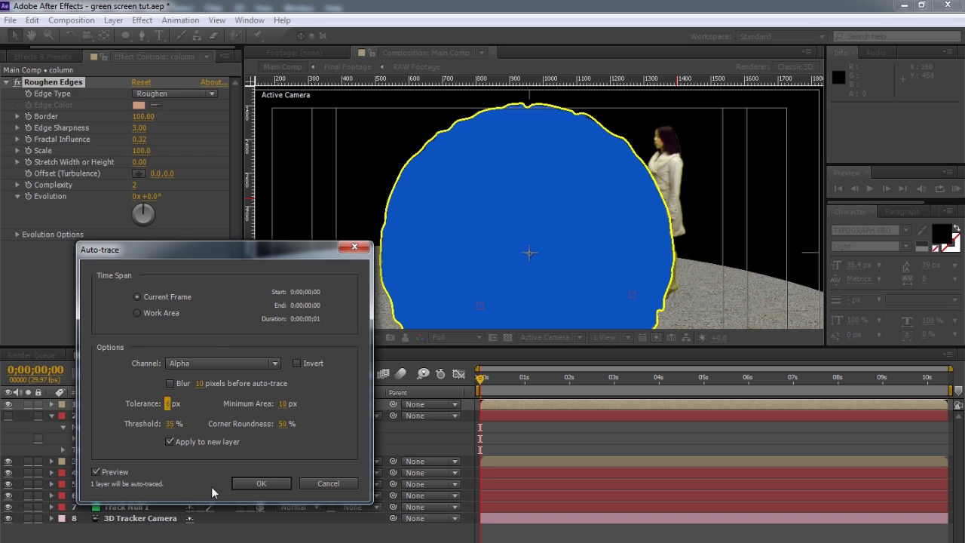
{"action": "left_click", "coordinate": [256, 483]}
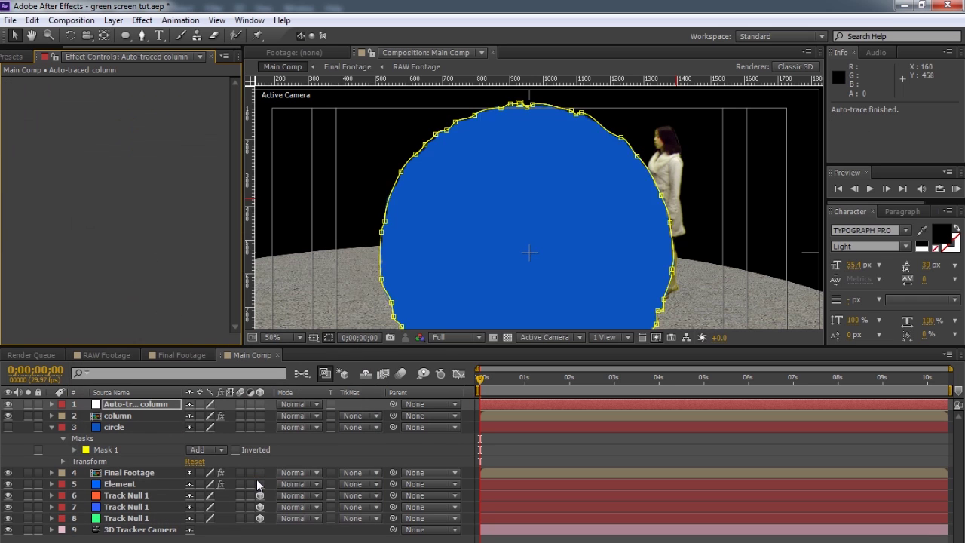
Step: Delete the original column layer and rename the auto-traced layer as Column
{"action": "left_click", "coordinate": [133, 416]}
{"action": "key", "text": "Delete"}
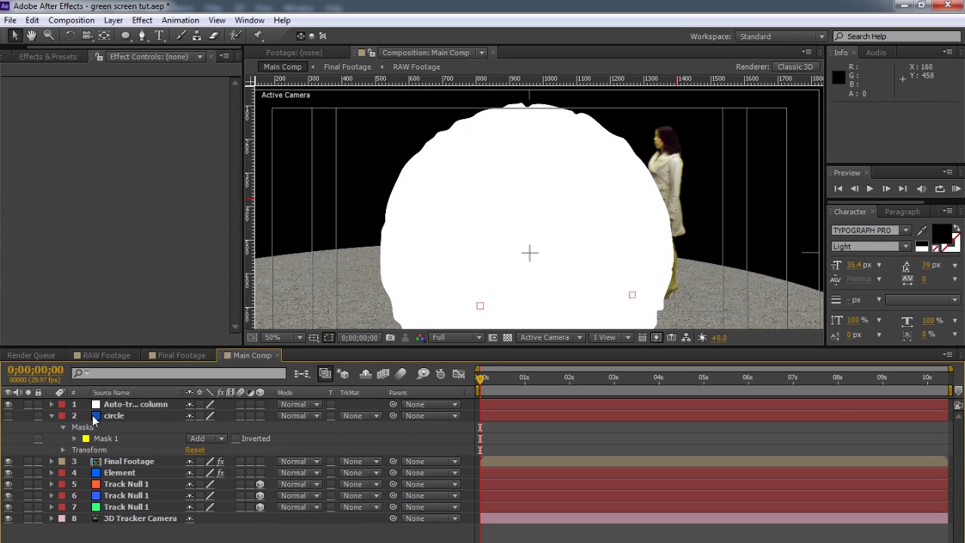
{"action": "left_click", "coordinate": [141, 407]}
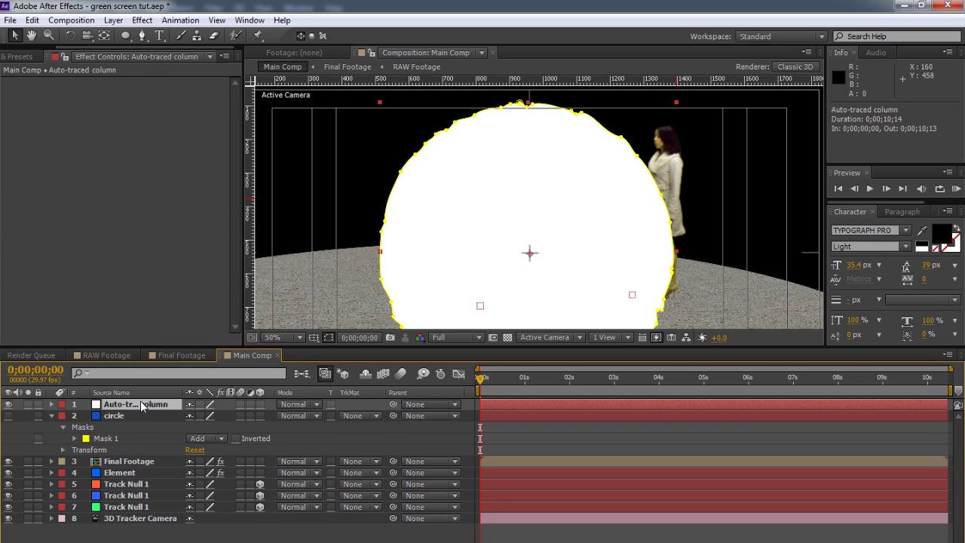
{"action": "key", "text": "Return"}
{"action": "type", "text": "Cl"}
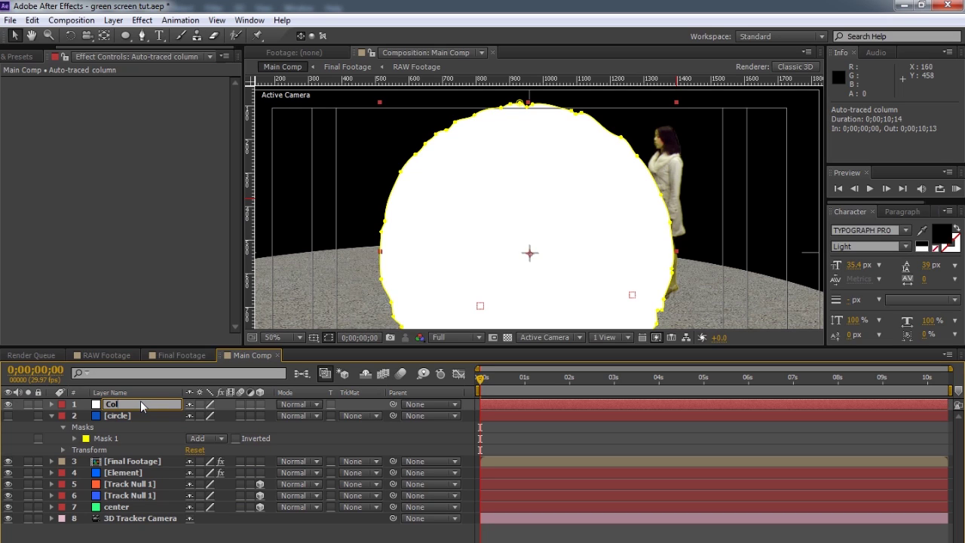
{"action": "key", "text": "Return"}
Step: Assign the Column layer to Path Layer 2 in the Element effect's custom text and masks
{"action": "left_click", "coordinate": [147, 417]}
{"action": "left_click", "coordinate": [124, 473]}
{"action": "scroll", "coordinate": [105, 247], "scroll_direction": "down", "scroll_amount": 10}
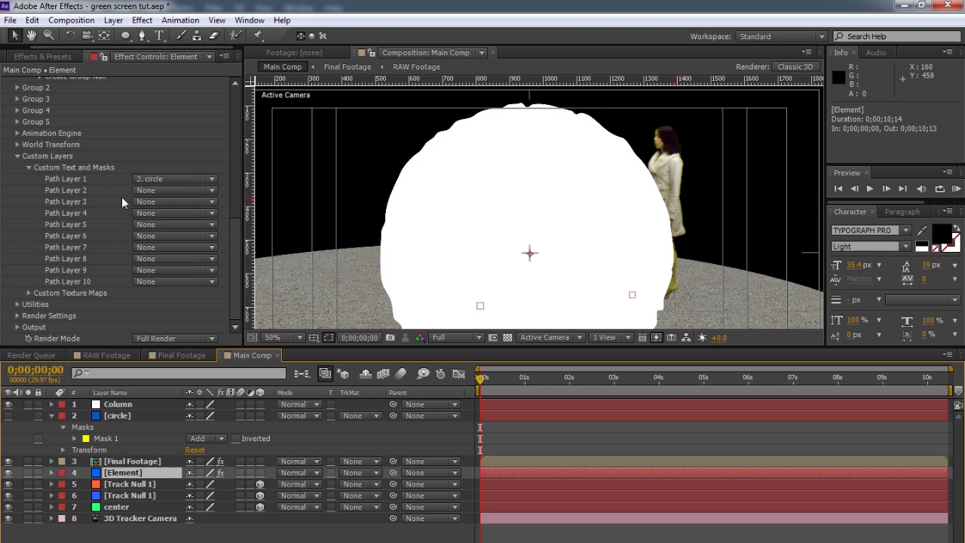
{"action": "left_click", "coordinate": [150, 195]}
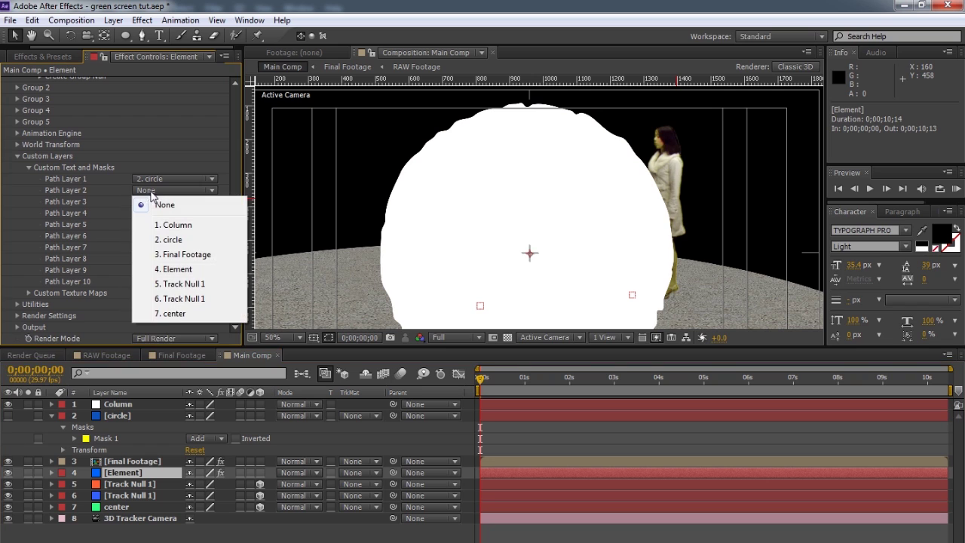
{"action": "left_click", "coordinate": [189, 225]}
Step: Add a new extrusion model in Element's Scene Setup and set its Custom Path to Custom Path 2
{"action": "scroll", "coordinate": [145, 129], "scroll_direction": "up", "scroll_amount": 15}
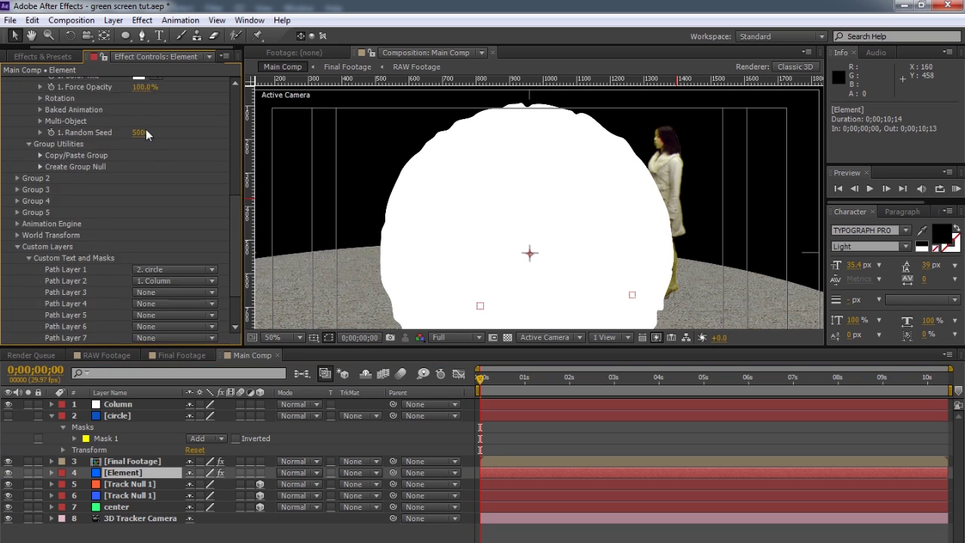
{"action": "left_click", "coordinate": [66, 108]}
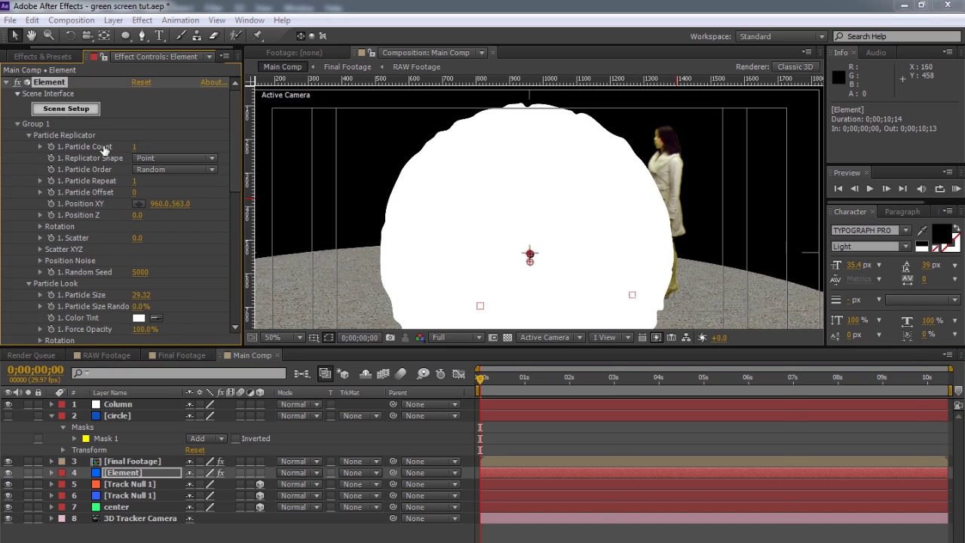
{"action": "left_click", "coordinate": [306, 53]}
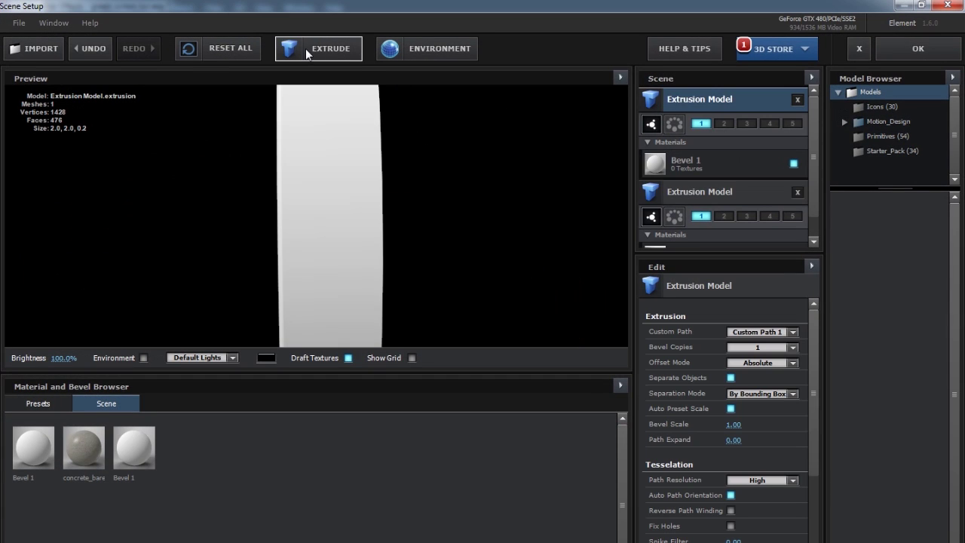
{"action": "left_click_drag", "start_coordinate": [457, 250], "coordinate": [351, 172]}
{"action": "scroll", "coordinate": [392, 204], "scroll_direction": "down", "scroll_amount": 2}
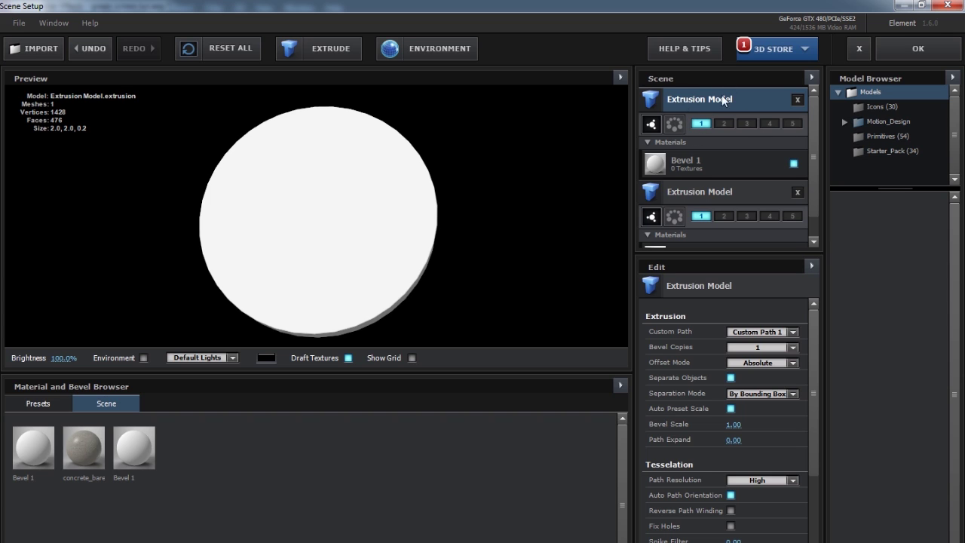
{"action": "left_click", "coordinate": [781, 329]}
{"action": "left_click", "coordinate": [782, 351]}
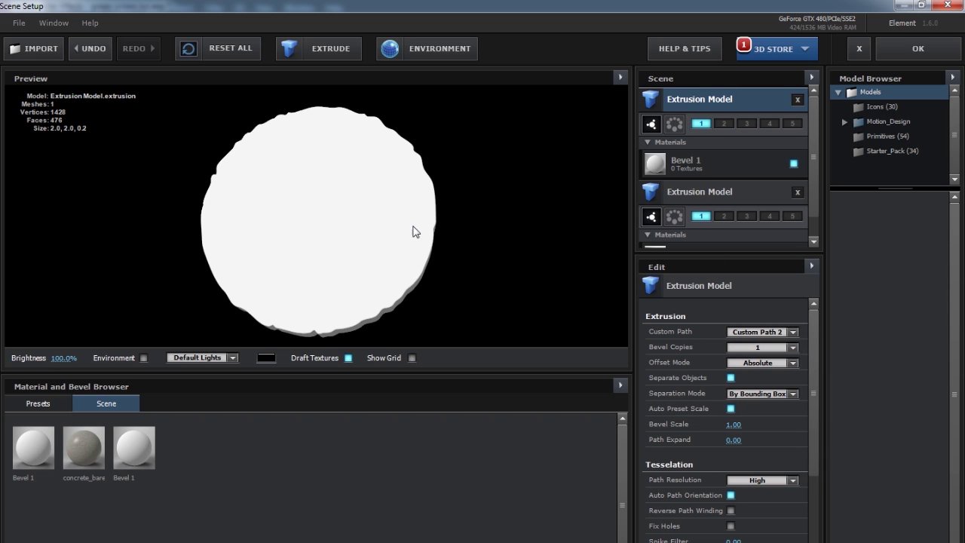
Step: Set the new extrusion model's Path Resolution to Ultra
{"action": "left_click_drag", "start_coordinate": [379, 237], "coordinate": [363, 153]}
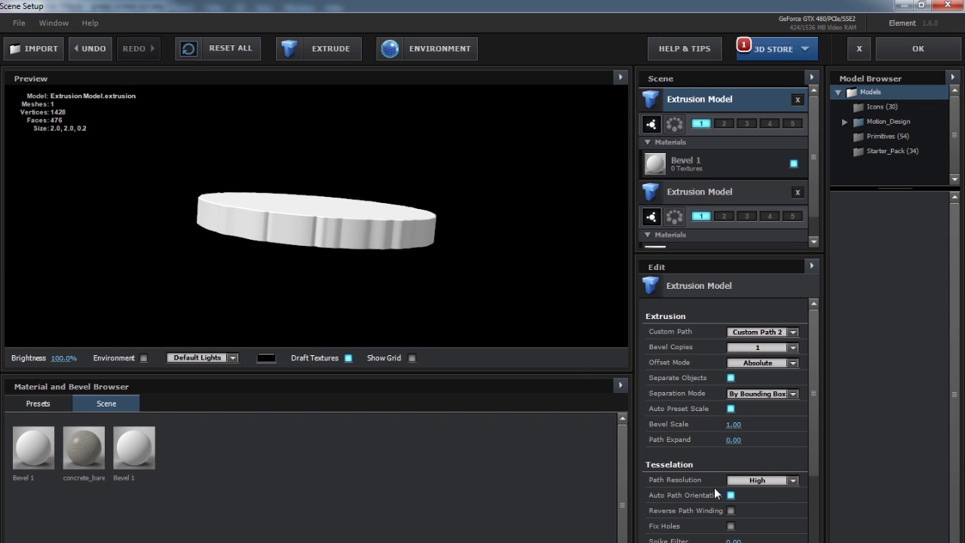
{"action": "left_click", "coordinate": [772, 481]}
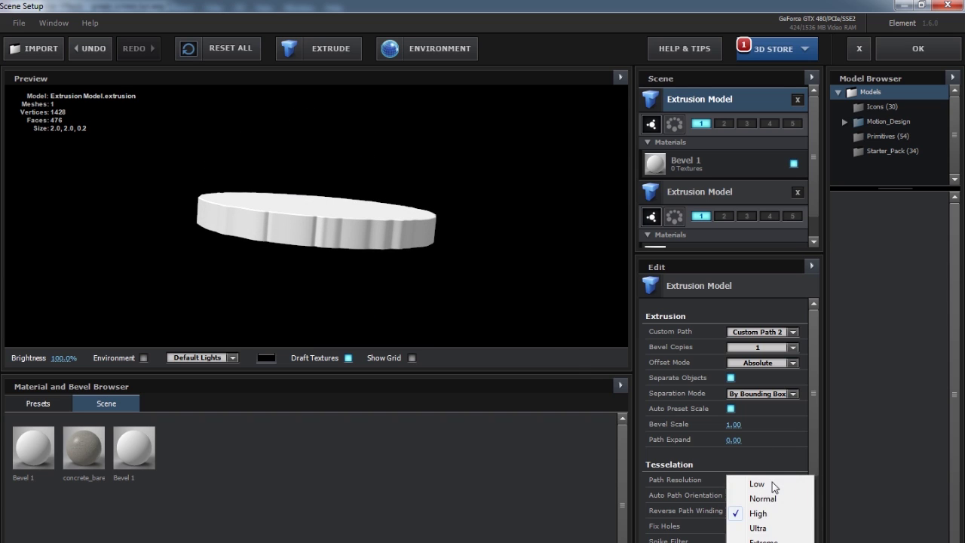
{"action": "left_click", "coordinate": [763, 528]}
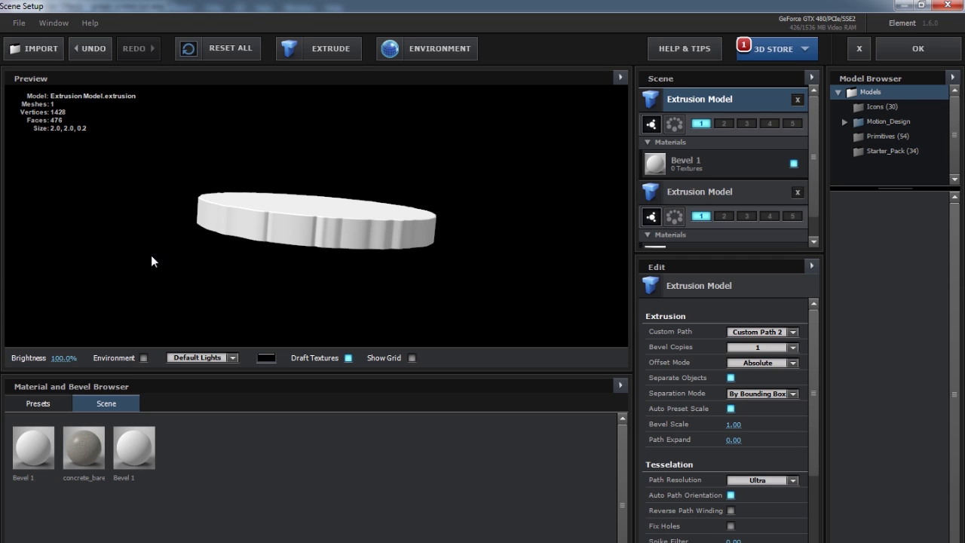
{"action": "mouse_move", "coordinate": [345, 216]}
{"action": "left_mouse_down"}
{"action": "mouse_move", "coordinate": [340, 241]}
{"action": "mouse_move", "coordinate": [302, 264]}
{"action": "mouse_move", "coordinate": [303, 218]}
{"action": "mouse_move", "coordinate": [366, 209]}
{"action": "mouse_move", "coordinate": [360, 201]}
{"action": "mouse_move", "coordinate": [354, 240]}
{"action": "mouse_move", "coordinate": [343, 245]}
{"action": "mouse_move", "coordinate": [349, 215]}
{"action": "mouse_move", "coordinate": [347, 230]}
{"action": "left_mouse_up"}
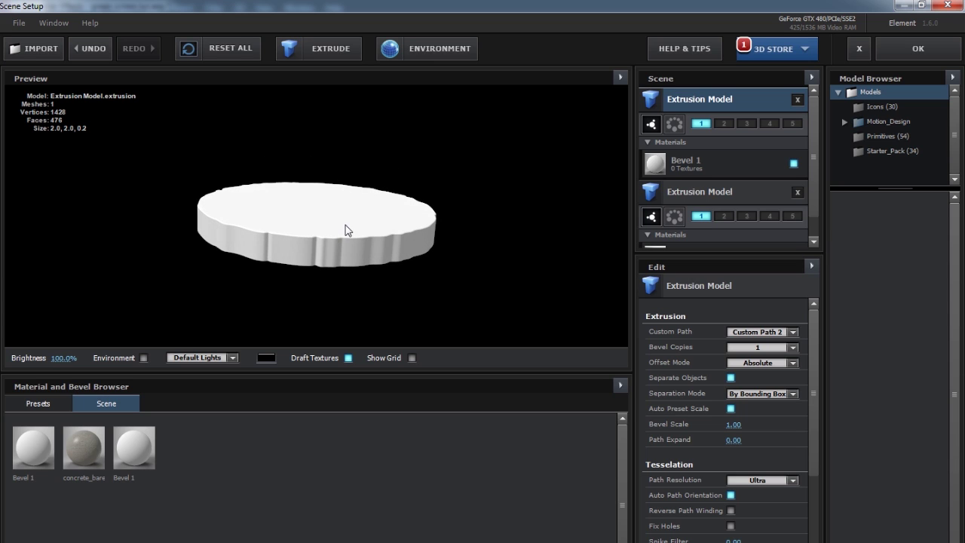
Step: Set the Extrude value of the new model's Bevel 1 to 50 to form a tall column
{"action": "left_click", "coordinate": [715, 159]}
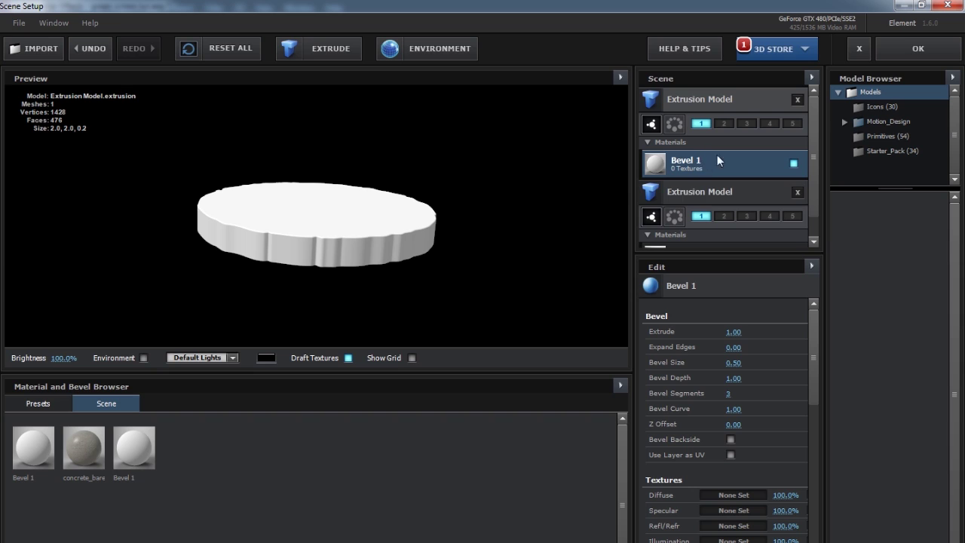
{"action": "left_click_drag", "start_coordinate": [733, 333], "coordinate": [961, 332]}
{"action": "left_click_drag", "start_coordinate": [788, 340], "coordinate": [864, 351]}
{"action": "left_click_drag", "start_coordinate": [733, 332], "coordinate": [825, 342]}
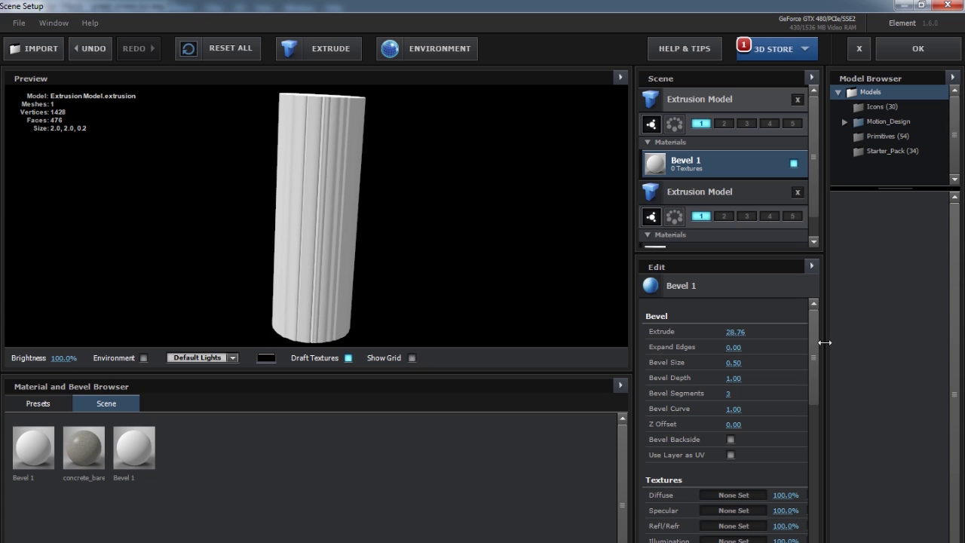
{"action": "left_click", "coordinate": [731, 332]}
{"action": "type", "text": "50"}
{"action": "key", "text": "Return"}
{"action": "mouse_move", "coordinate": [378, 200]}
{"action": "left_mouse_down"}
{"action": "mouse_move", "coordinate": [373, 233]}
{"action": "mouse_move", "coordinate": [351, 173]}
{"action": "mouse_move", "coordinate": [403, 208]}
{"action": "mouse_move", "coordinate": [405, 200]}
{"action": "mouse_move", "coordinate": [384, 216]}
{"action": "mouse_move", "coordinate": [384, 197]}
{"action": "left_mouse_up"}
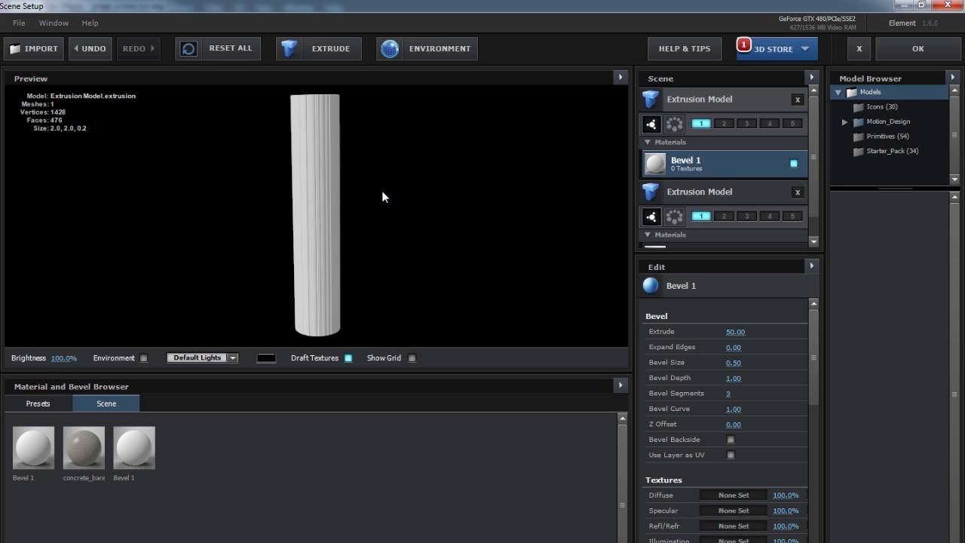
Step: Show the preview grid and set the column extrusion model's X orientation to 90° so it stands upright
{"action": "left_click", "coordinate": [411, 358]}
{"action": "left_click_drag", "start_coordinate": [396, 284], "coordinate": [639, 216]}
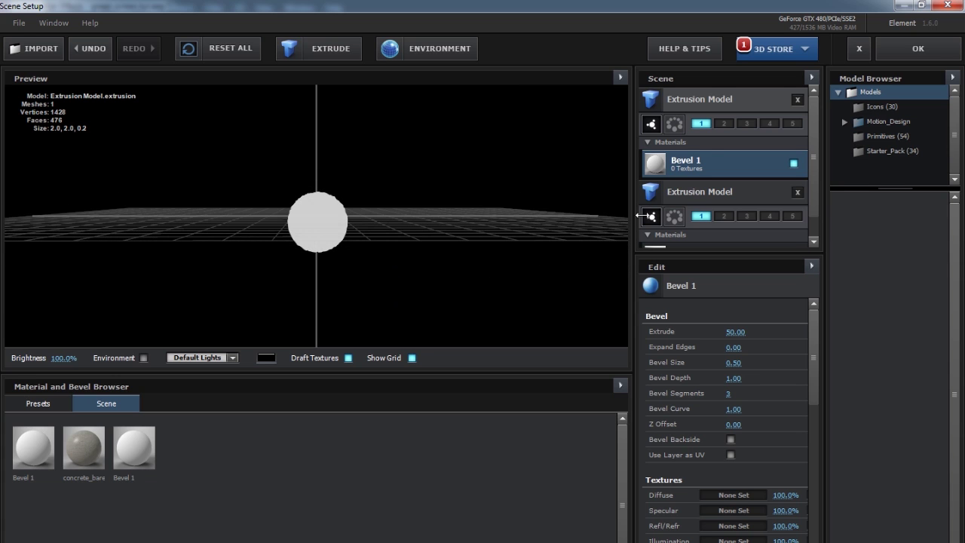
{"action": "left_click", "coordinate": [698, 101]}
{"action": "scroll", "coordinate": [796, 447], "scroll_direction": "down", "scroll_amount": 5}
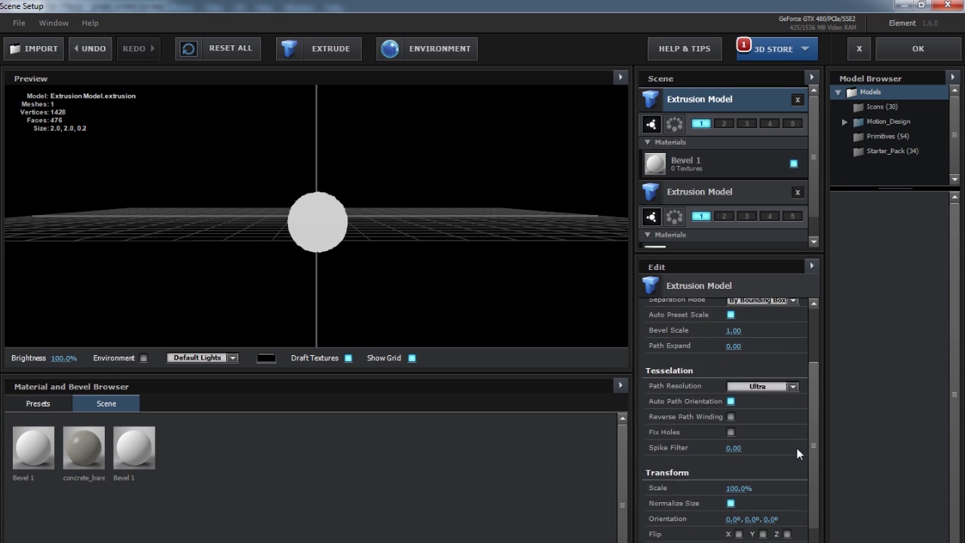
{"action": "scroll", "coordinate": [796, 448], "scroll_direction": "down", "scroll_amount": 1}
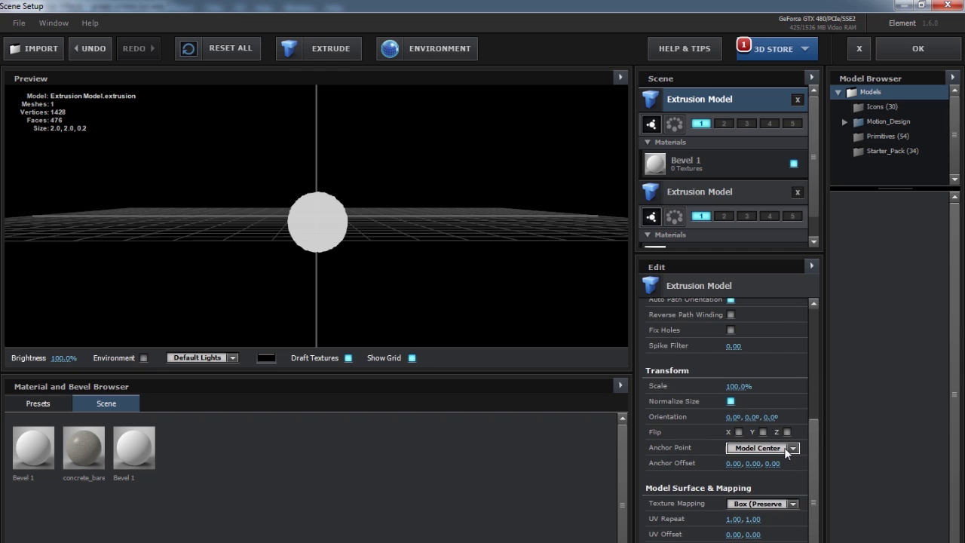
{"action": "left_click", "coordinate": [733, 417]}
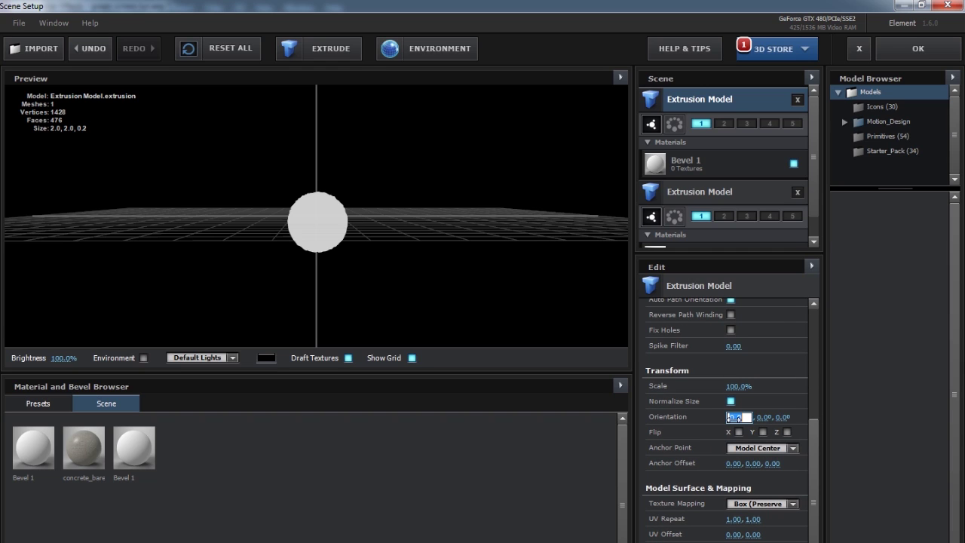
{"action": "type", "text": "90"}
{"action": "key", "text": "Return"}
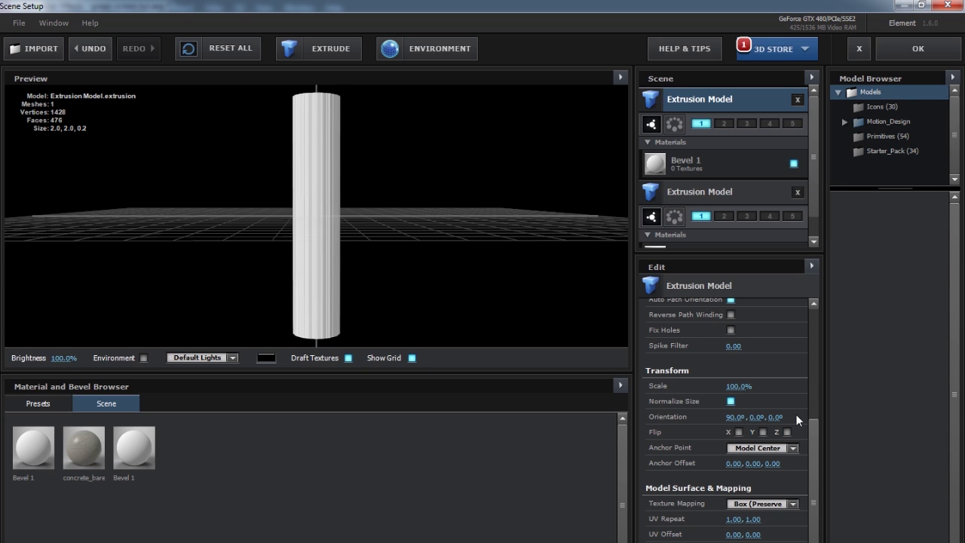
Step: Try the Bottom anchor point on the column model and return it to Model Center
{"action": "left_click_drag", "start_coordinate": [334, 194], "coordinate": [345, 236]}
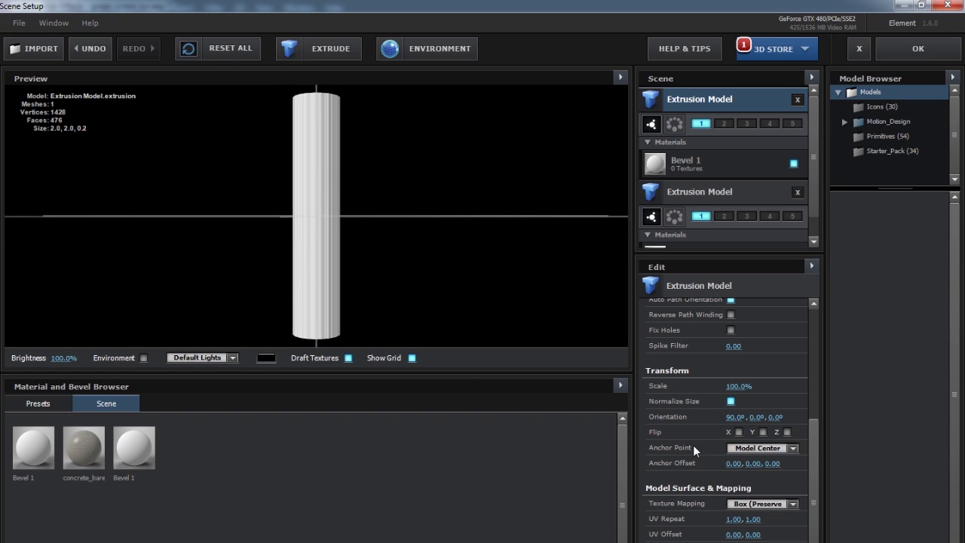
{"action": "left_click", "coordinate": [794, 448]}
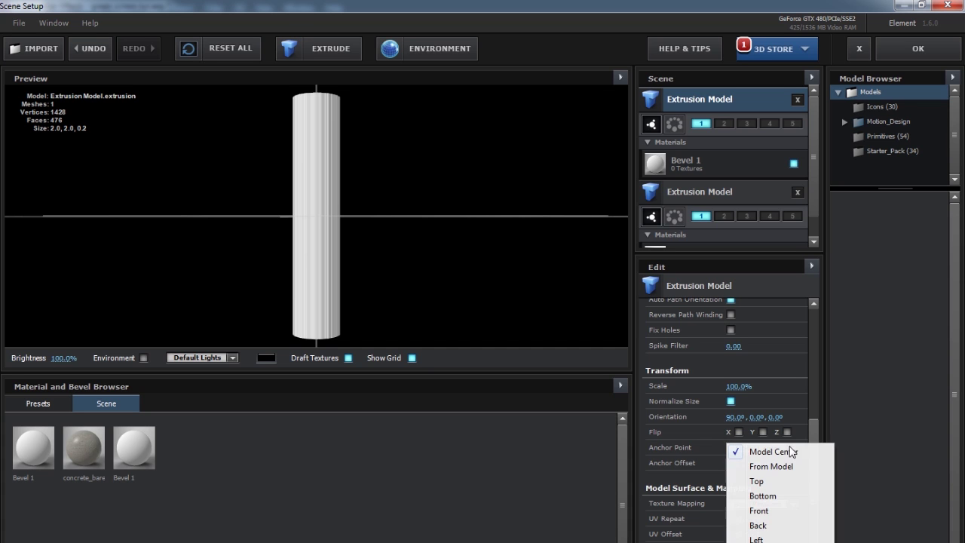
{"action": "left_click", "coordinate": [768, 498]}
{"action": "left_click_drag", "start_coordinate": [259, 194], "coordinate": [383, 250]}
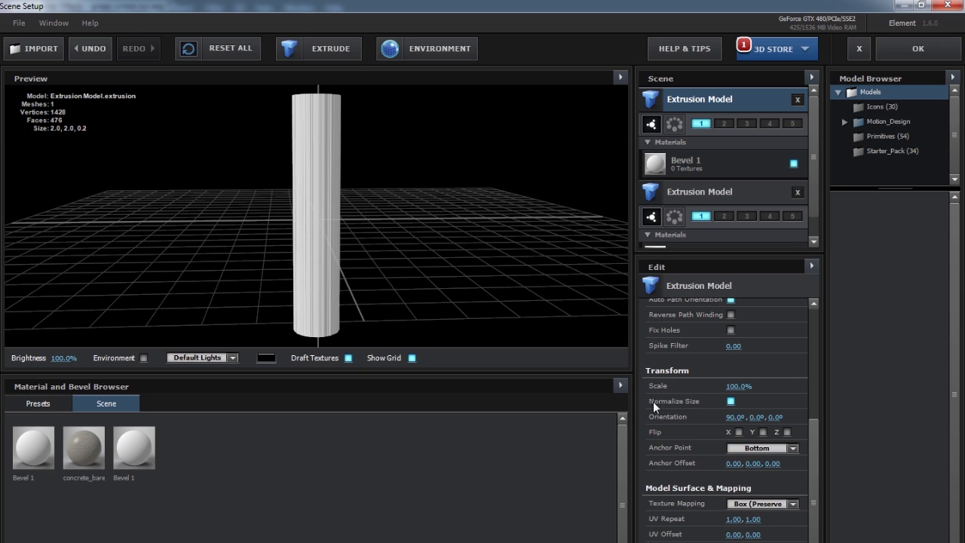
{"action": "left_click", "coordinate": [785, 451]}
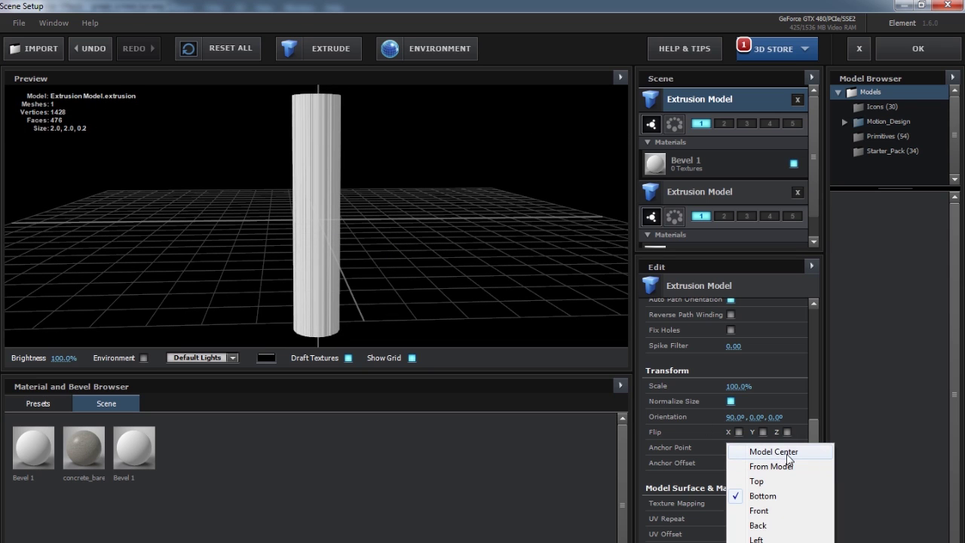
{"action": "left_click", "coordinate": [787, 453]}
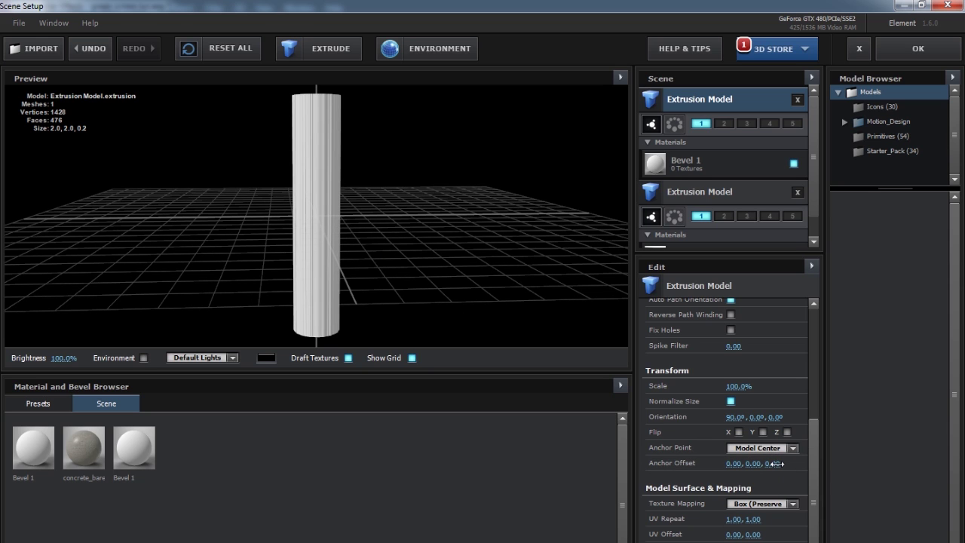
Step: Set the column model's Z anchor offset to -0.99 so the grid lines up with the column's end
{"action": "left_click_drag", "start_coordinate": [775, 464], "coordinate": [725, 463]}
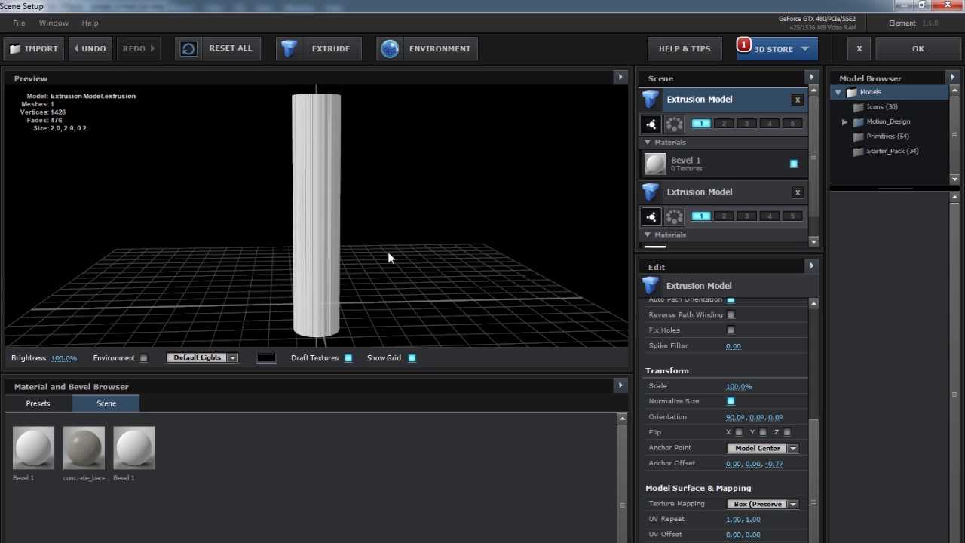
{"action": "left_click_drag", "start_coordinate": [383, 262], "coordinate": [382, 181]}
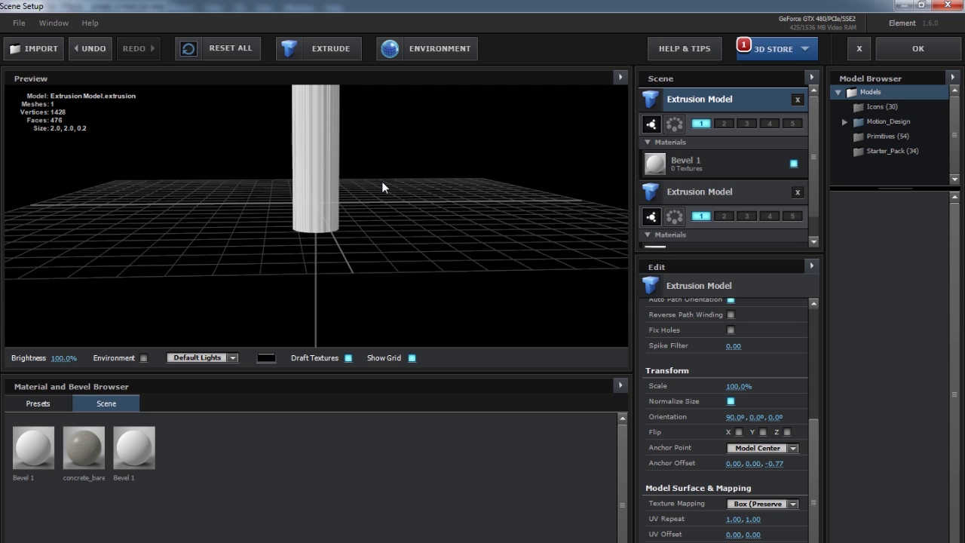
{"action": "left_click_drag", "start_coordinate": [371, 246], "coordinate": [437, 309]}
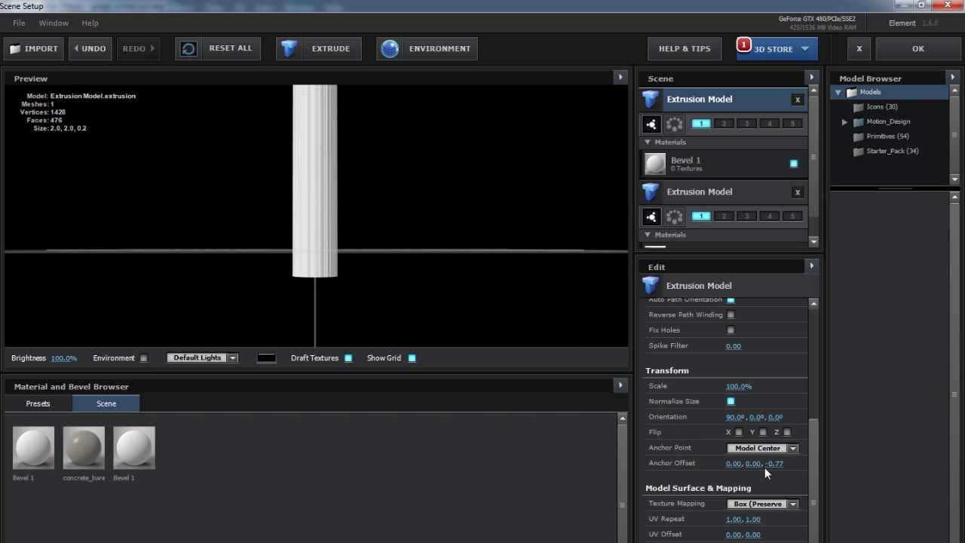
{"action": "left_click_drag", "start_coordinate": [775, 464], "coordinate": [767, 464]}
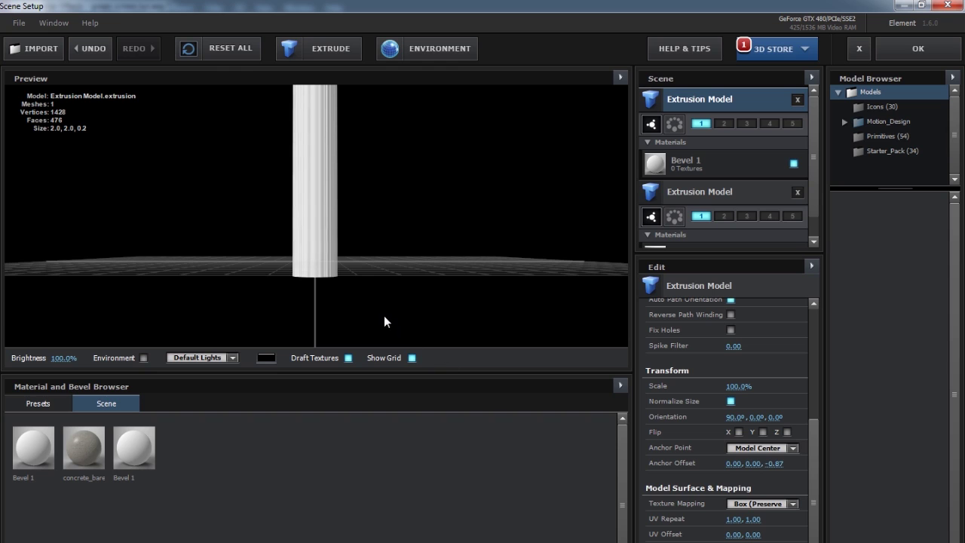
{"action": "left_click_drag", "start_coordinate": [779, 464], "coordinate": [773, 464]}
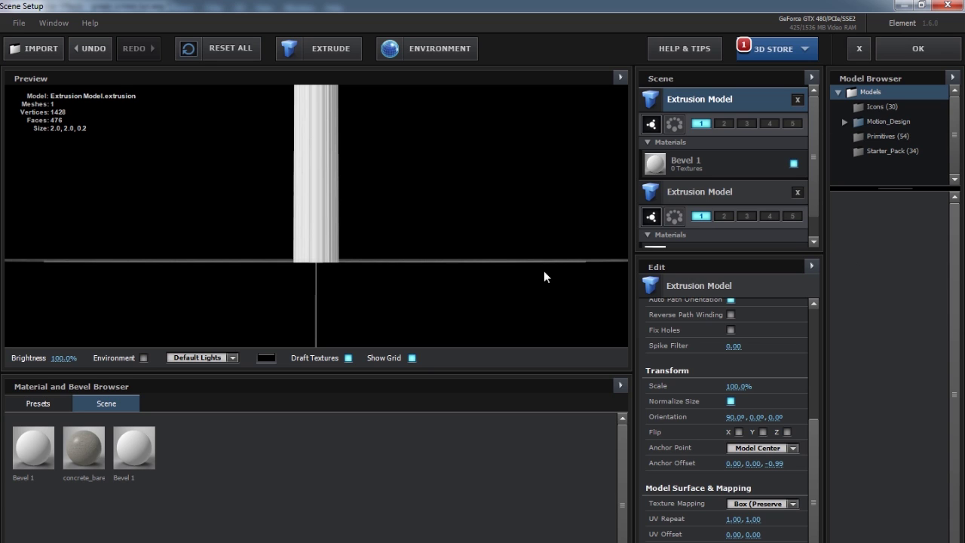
Step: Apply the concrete_bare_05 material to the column, assign its model to group 2, and accept the scene
{"action": "left_click_drag", "start_coordinate": [71, 452], "coordinate": [326, 160]}
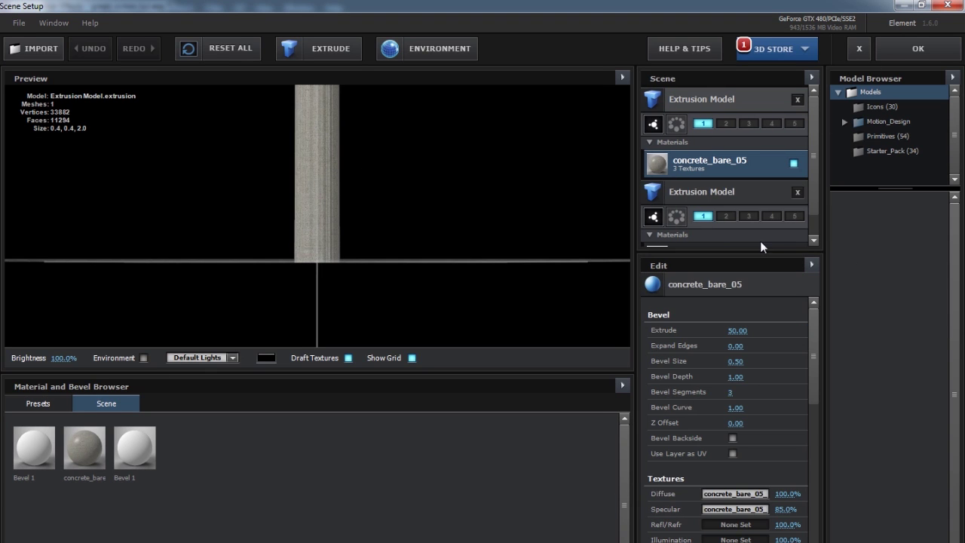
{"action": "left_click", "coordinate": [741, 103]}
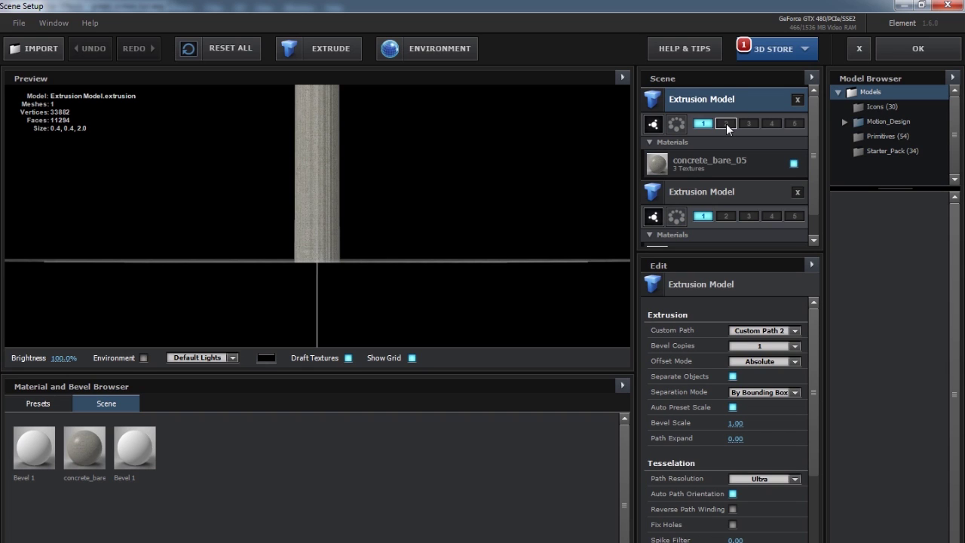
{"action": "left_click", "coordinate": [726, 124]}
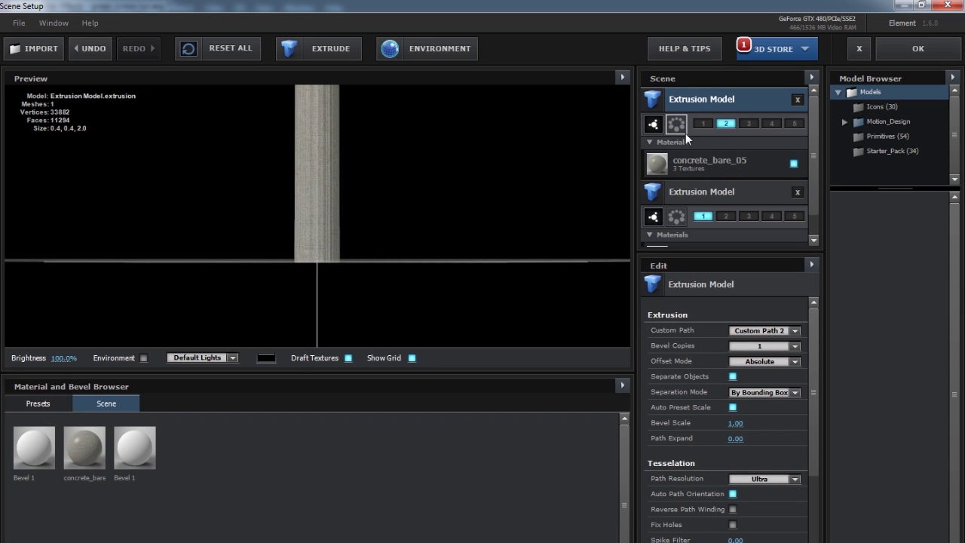
{"action": "left_click", "coordinate": [886, 50]}
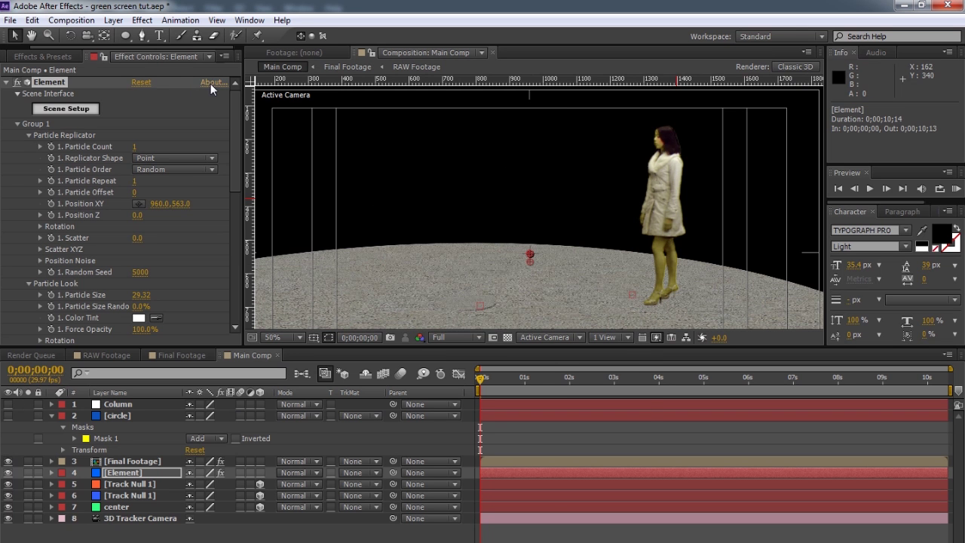
Step: Create a group null for Group 2 in the Element effect
{"action": "left_click", "coordinate": [211, 83]}
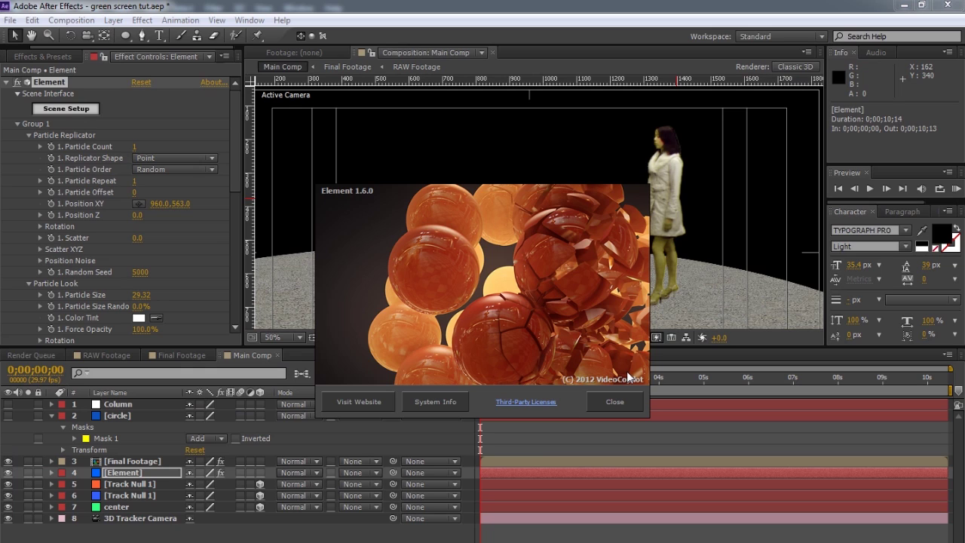
{"action": "left_click", "coordinate": [603, 405]}
{"action": "scroll", "coordinate": [151, 181], "scroll_direction": "down", "scroll_amount": 3}
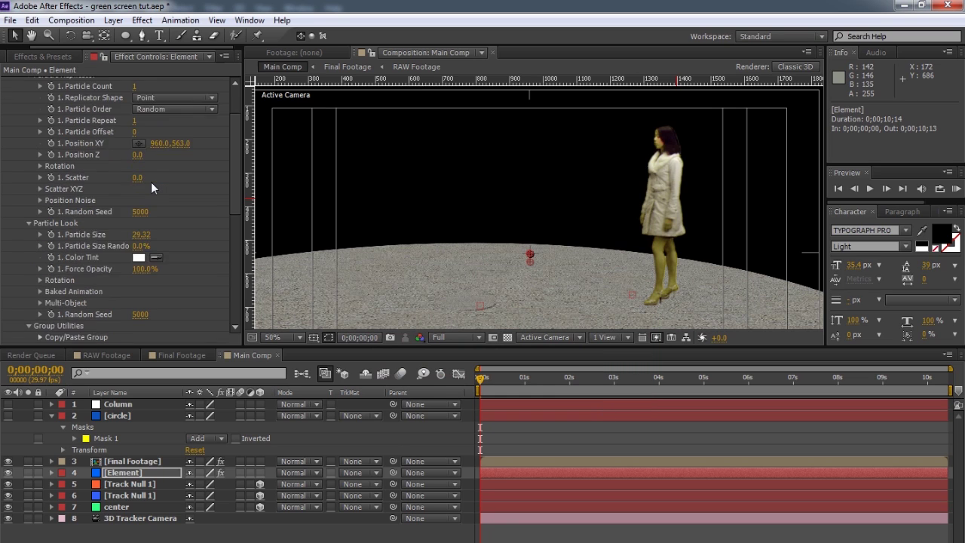
{"action": "scroll", "coordinate": [150, 184], "scroll_direction": "down", "scroll_amount": 1}
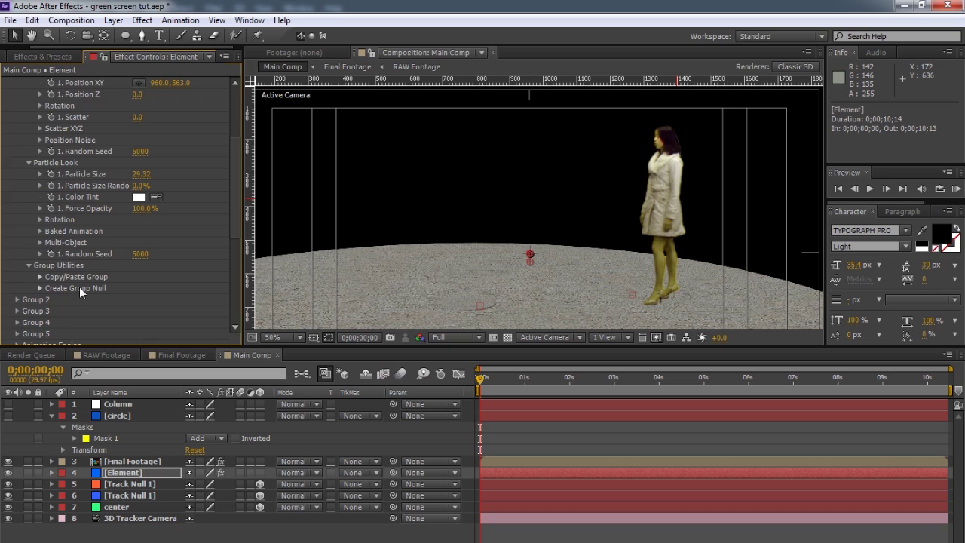
{"action": "scroll", "coordinate": [46, 283], "scroll_direction": "up", "scroll_amount": 4}
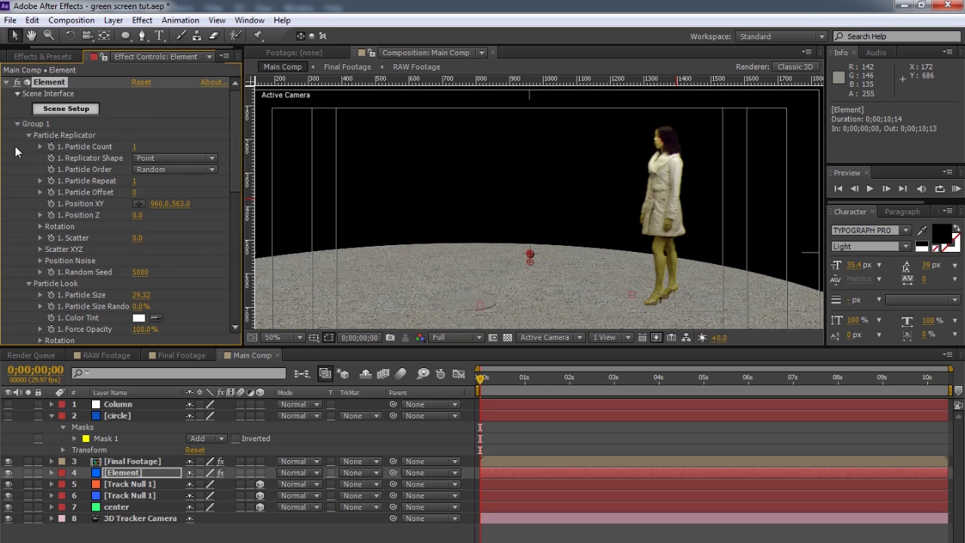
{"action": "left_click", "coordinate": [17, 123]}
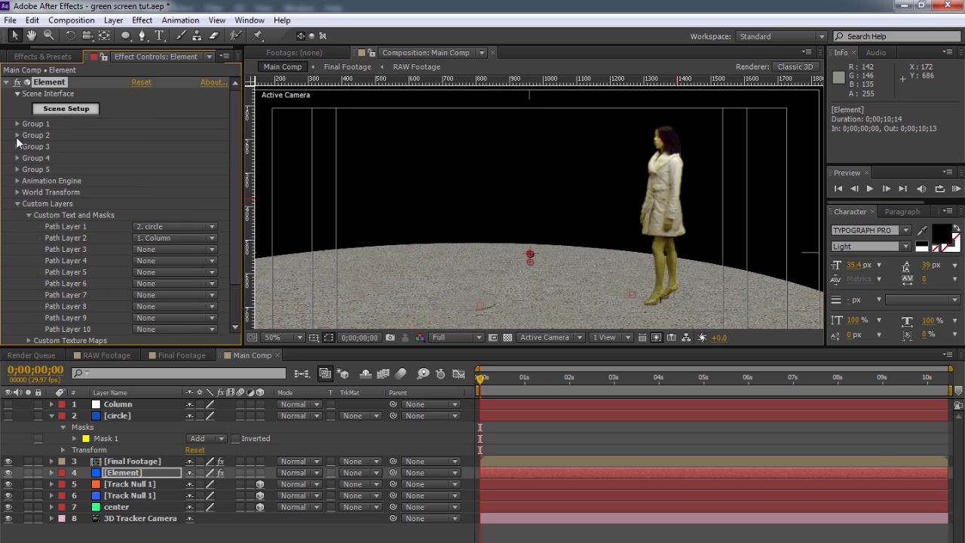
{"action": "left_click", "coordinate": [16, 137]}
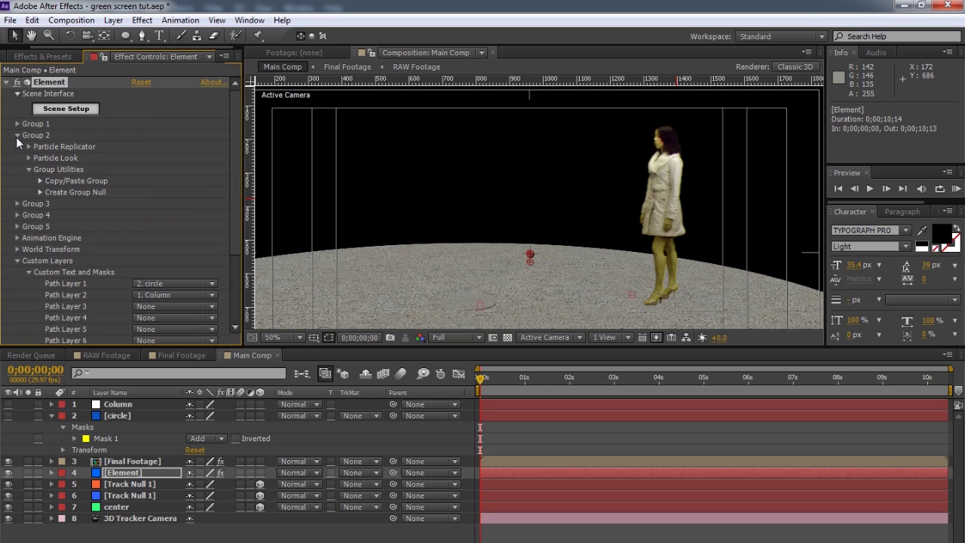
{"action": "left_click", "coordinate": [40, 192]}
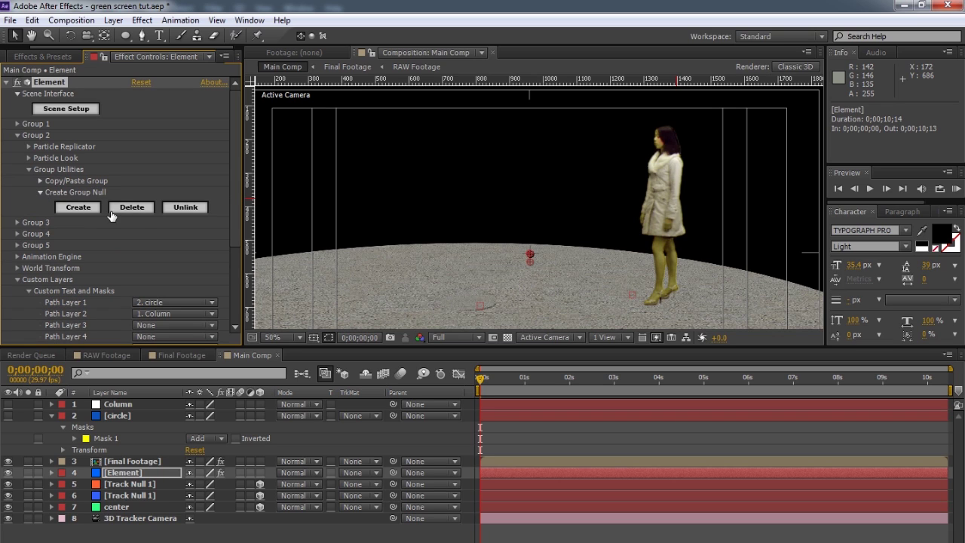
{"action": "left_click", "coordinate": [87, 209]}
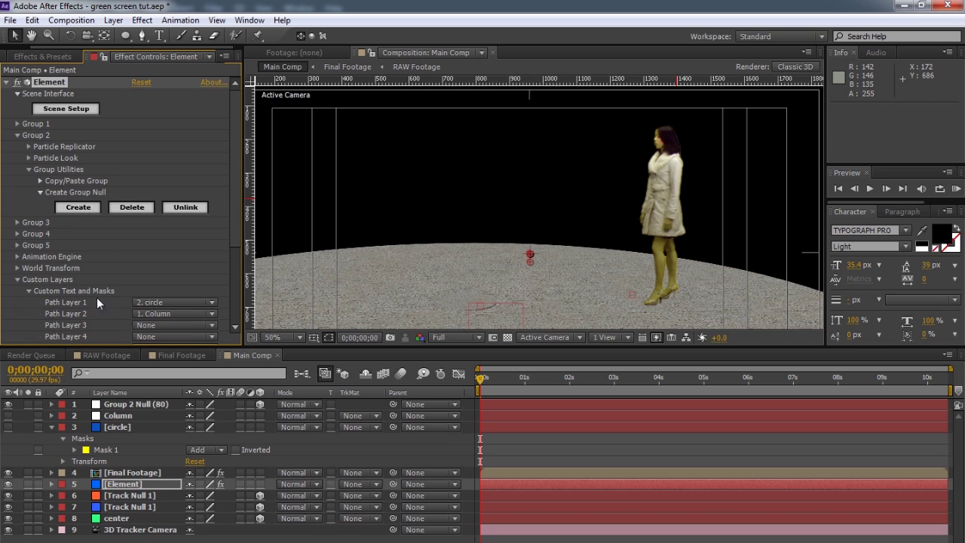
Step: Rename the Group 2 null as Column ctrl and raise it to a Y position of about 312
{"action": "left_click", "coordinate": [130, 407]}
{"action": "key", "text": "Return"}
{"action": "type", "text": "Column ctr"}
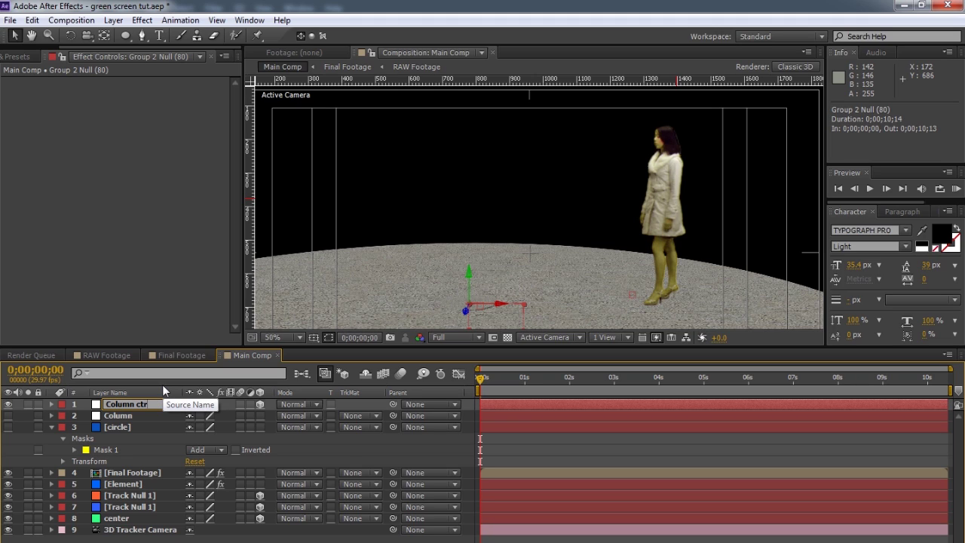
{"action": "type", "text": "l"}
{"action": "key", "text": "Return"}
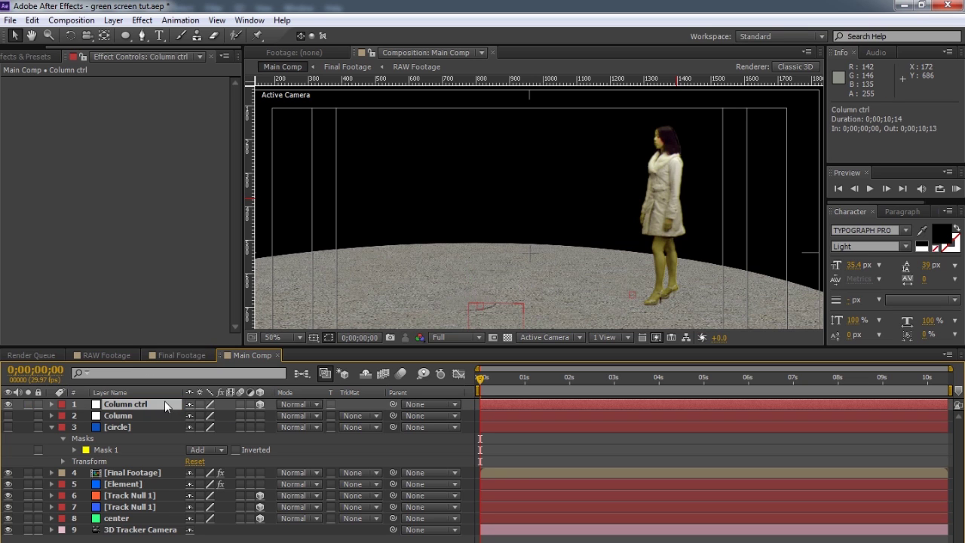
{"action": "left_click_drag", "start_coordinate": [472, 276], "coordinate": [469, 179]}
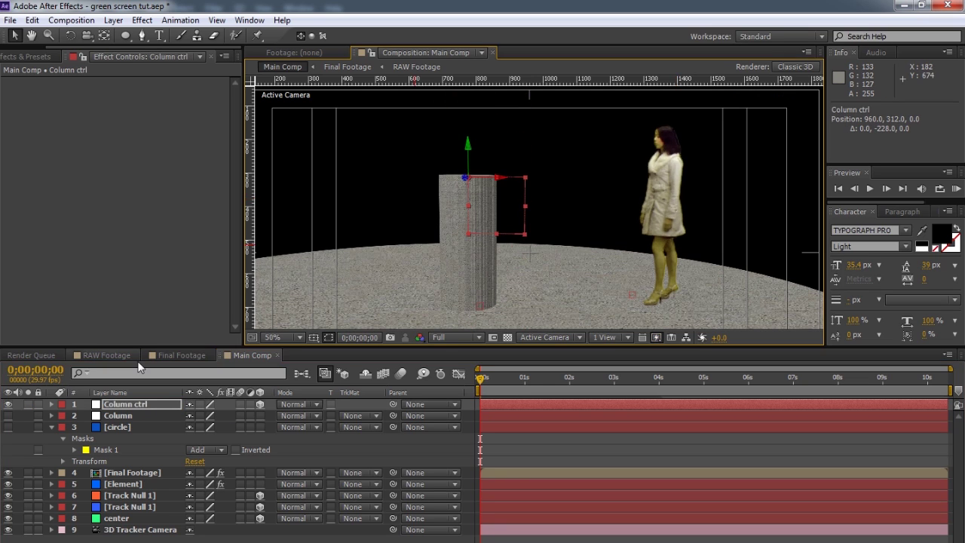
Step: In the Element scene setup, set the column model's Z anchor offset to 0.99 and accept the scene
{"action": "left_click", "coordinate": [119, 484]}
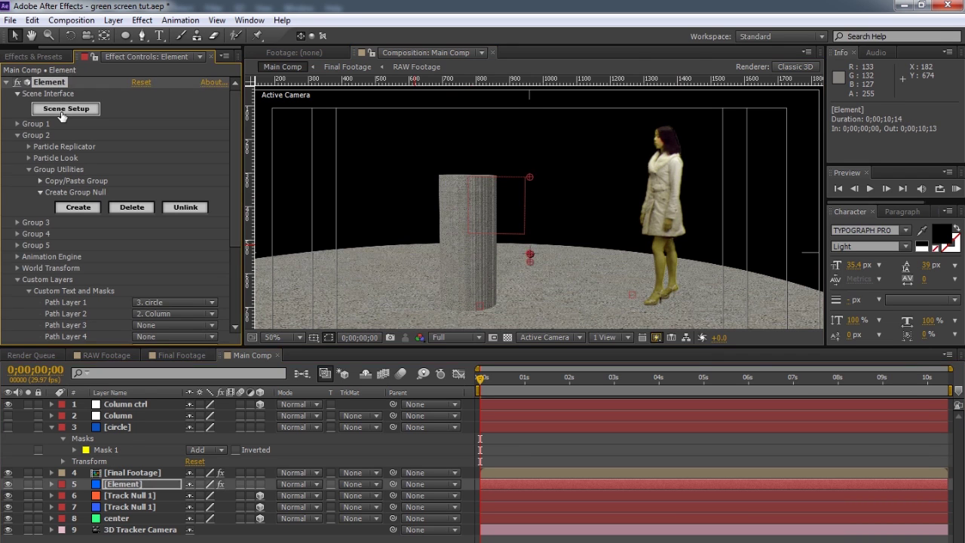
{"action": "left_click", "coordinate": [91, 101]}
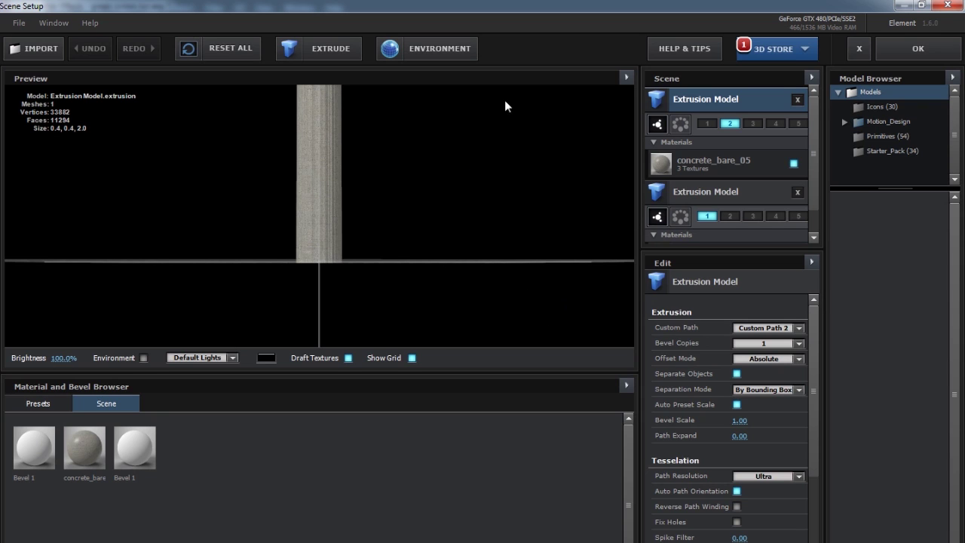
{"action": "mouse_move", "coordinate": [473, 220]}
{"action": "left_mouse_down"}
{"action": "mouse_move", "coordinate": [463, 265]}
{"action": "mouse_move", "coordinate": [473, 220]}
{"action": "left_mouse_up"}
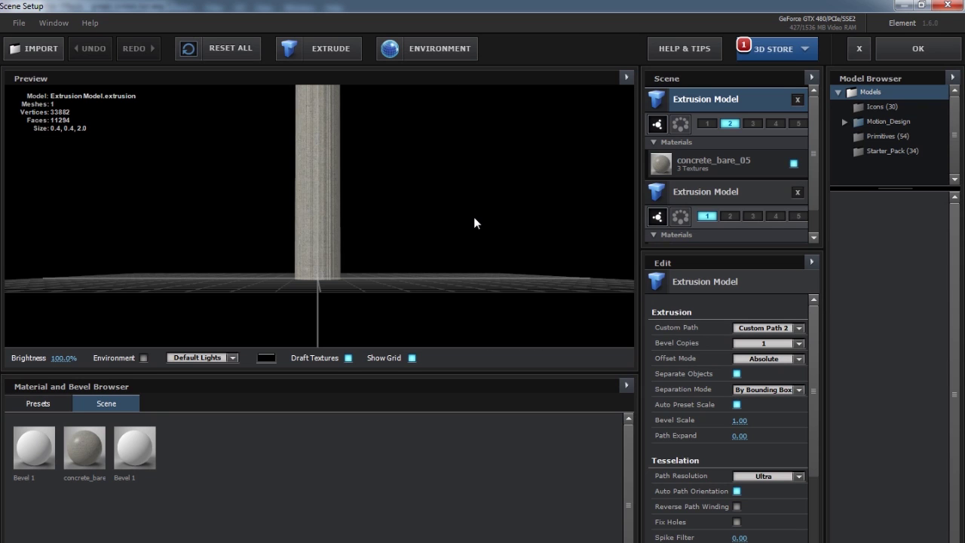
{"action": "left_click", "coordinate": [623, 77]}
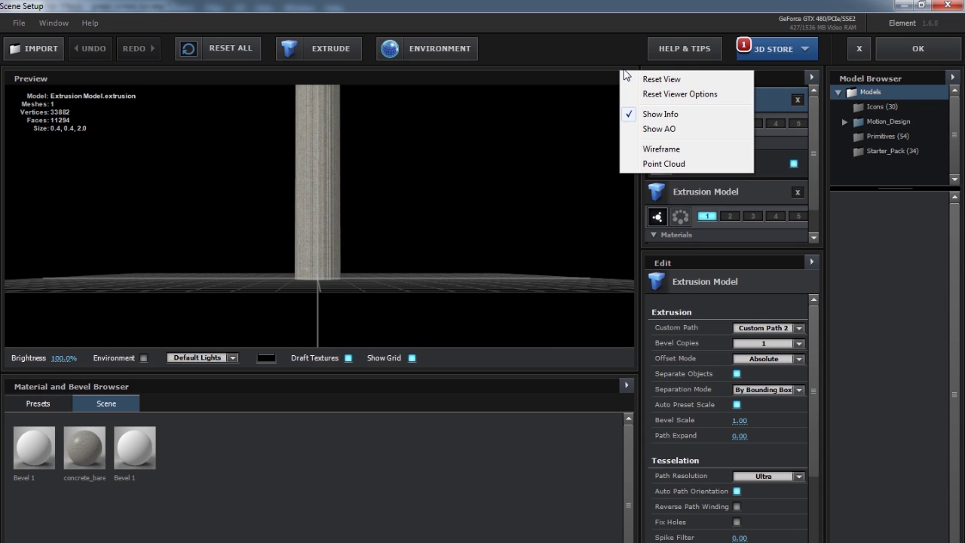
{"action": "left_click", "coordinate": [619, 59]}
{"action": "left_click_drag", "start_coordinate": [465, 240], "coordinate": [350, 241]}
{"action": "left_click_drag", "start_coordinate": [380, 165], "coordinate": [376, 271]}
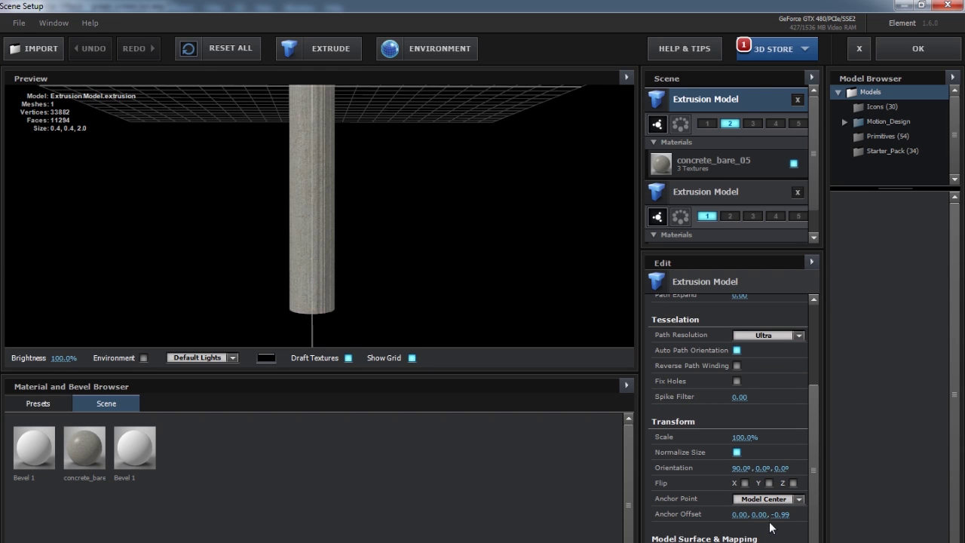
{"action": "left_click", "coordinate": [783, 514]}
{"action": "type", "text": "0.99"}
{"action": "key", "text": "Return"}
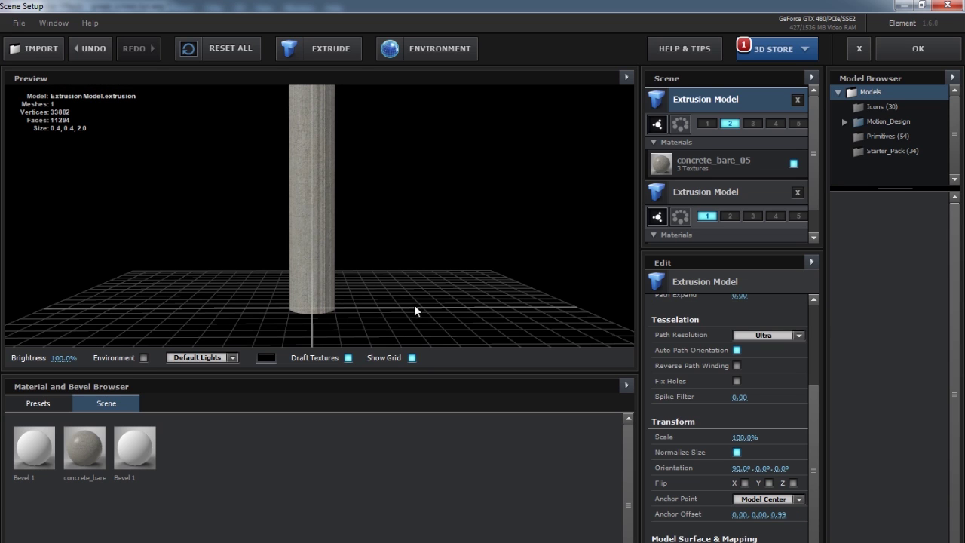
{"action": "left_click_drag", "start_coordinate": [371, 273], "coordinate": [371, 254]}
{"action": "left_click", "coordinate": [921, 50]}
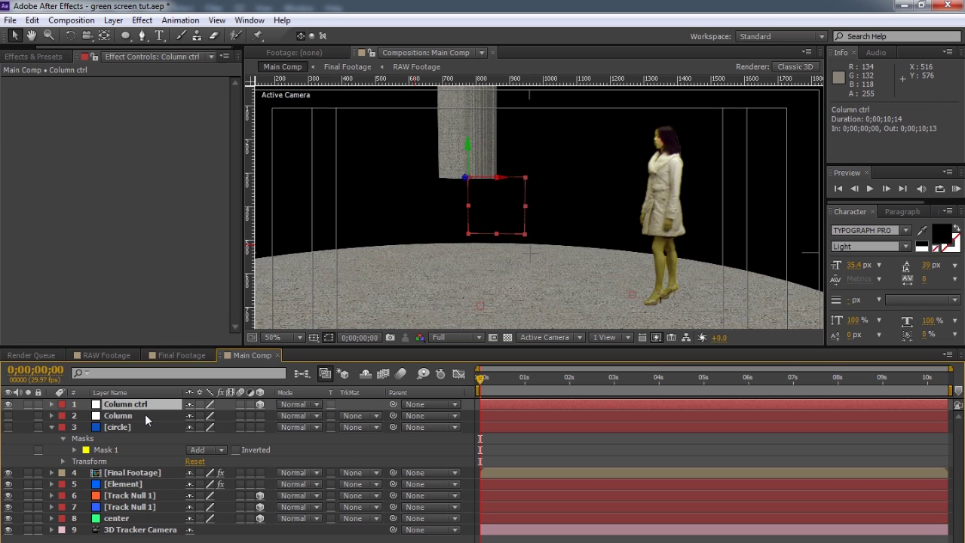
Step: Parent the Column ctrl null to the center null
{"action": "left_click_drag", "start_coordinate": [399, 403], "coordinate": [131, 514]}
{"action": "left_click", "coordinate": [199, 523]}
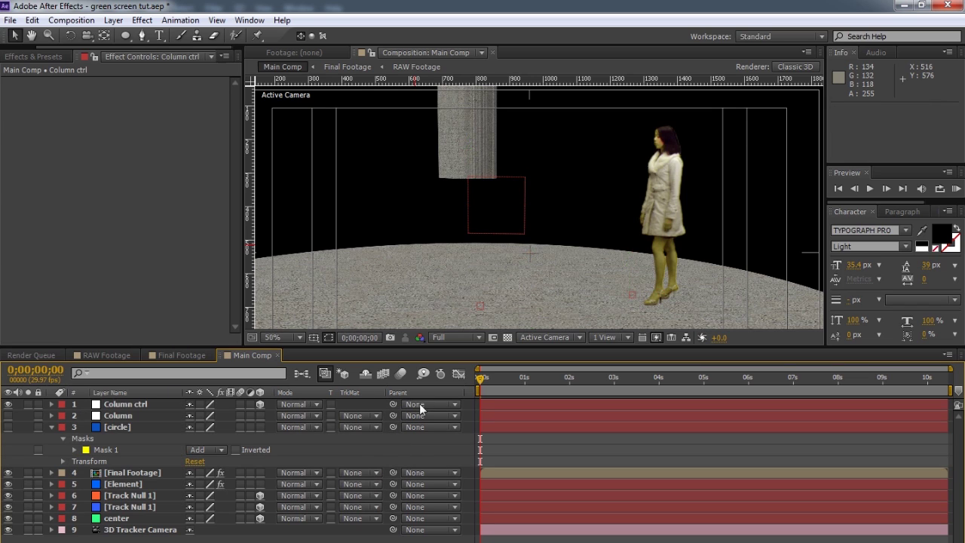
{"action": "left_click_drag", "start_coordinate": [390, 404], "coordinate": [120, 518]}
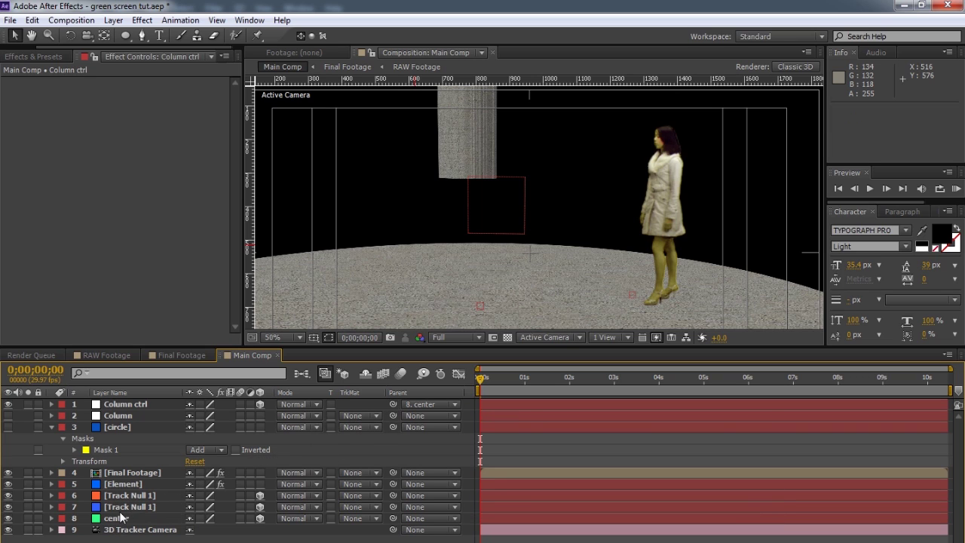
Step: Set the Column ctrl null's position to 0, 0, 0 so it sits on its parent
{"action": "left_click", "coordinate": [118, 405]}
{"action": "key", "text": "p"}
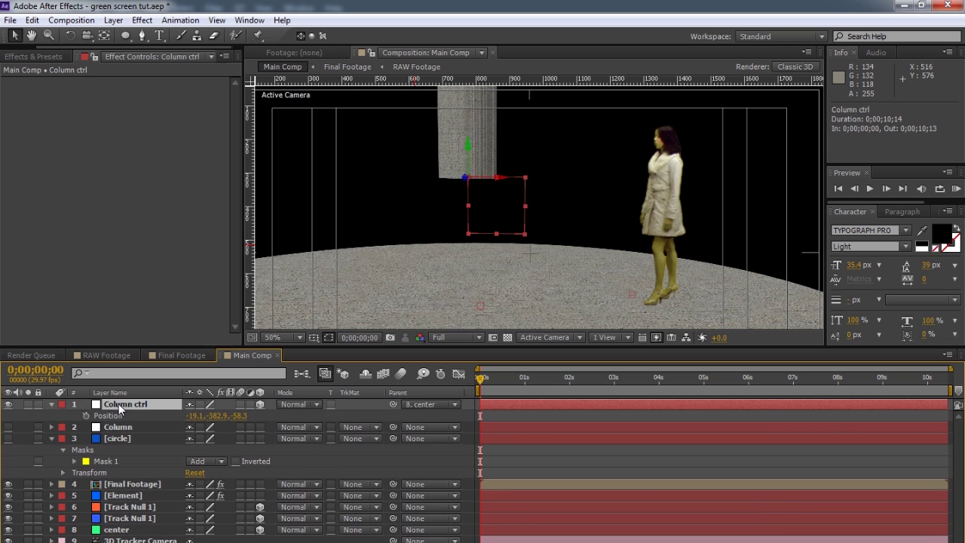
{"action": "left_click", "coordinate": [194, 416]}
{"action": "type", "text": "0"}
{"action": "left_click", "coordinate": [230, 416]}
{"action": "type", "text": "0"}
{"action": "left_click", "coordinate": [207, 417]}
{"action": "type", "text": "0"}
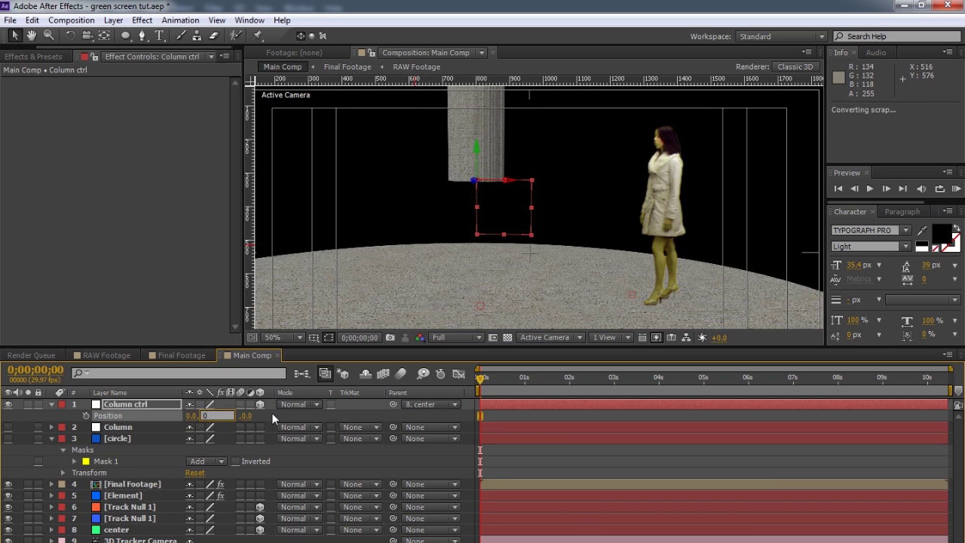
{"action": "key", "text": "Return"}
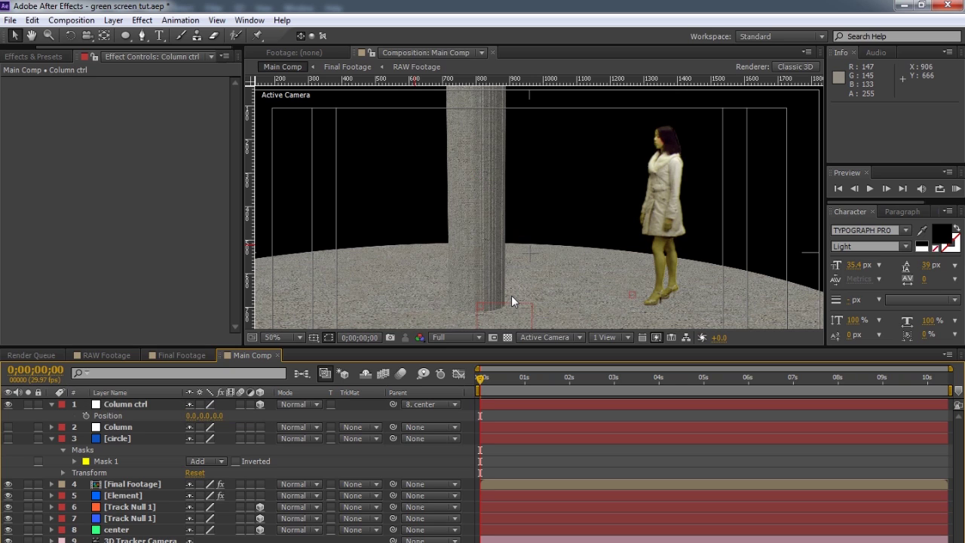
Step: Set the Group 2 particle count to 5 in the Element layer's particle replicator
{"action": "left_click", "coordinate": [119, 496]}
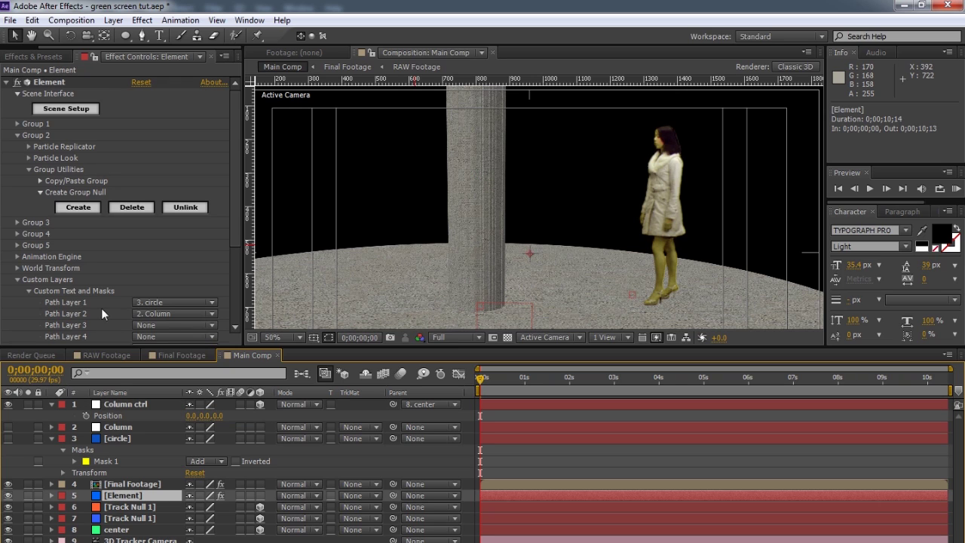
{"action": "left_click", "coordinate": [29, 146]}
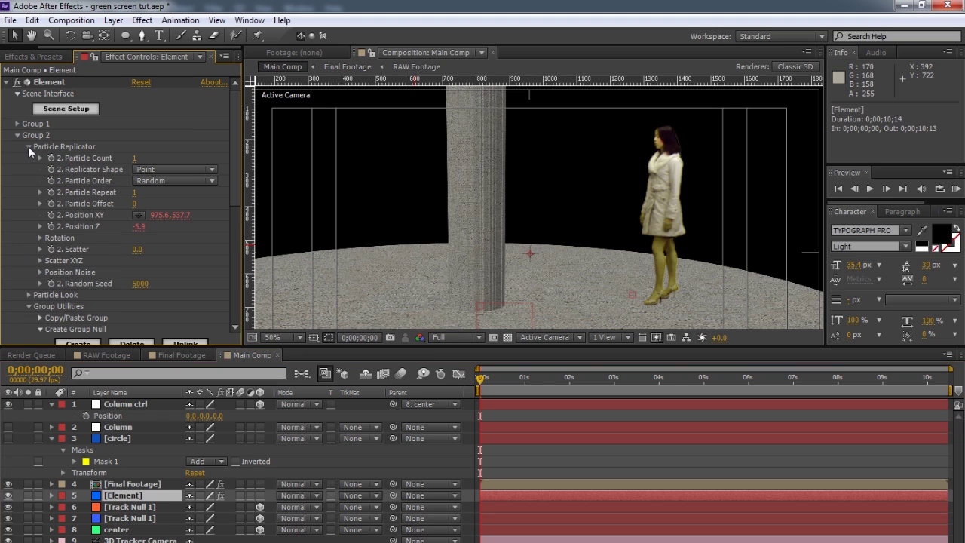
{"action": "left_click", "coordinate": [134, 158]}
{"action": "type", "text": "5"}
{"action": "key", "text": "Return"}
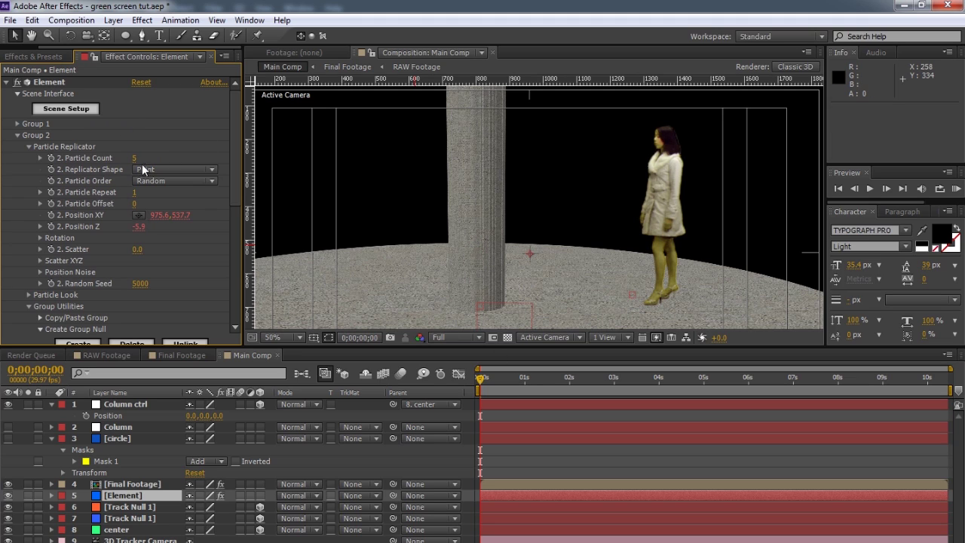
Step: Arrange the Group 2 columns in a Ring replicator shape and widen its Scale Shape to 20.80
{"action": "left_click", "coordinate": [199, 171]}
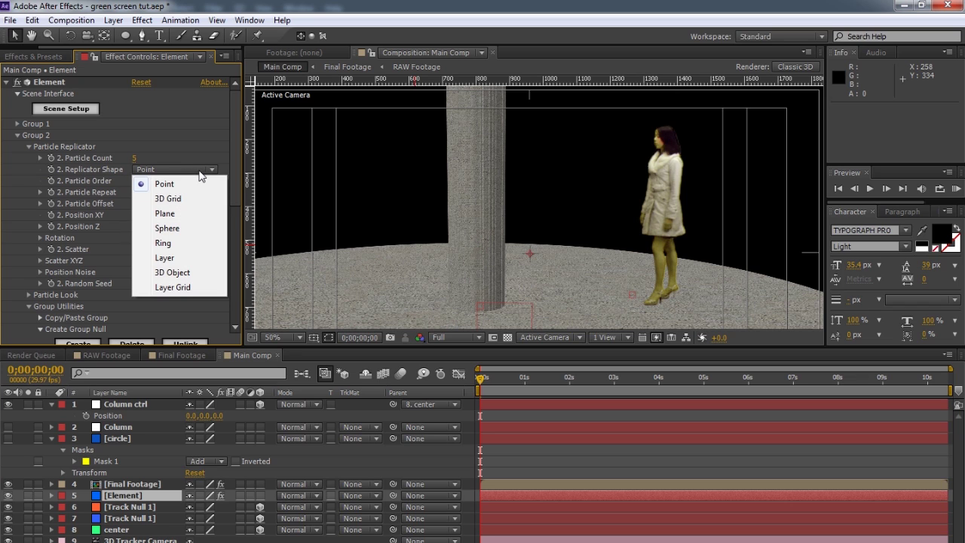
{"action": "left_click", "coordinate": [178, 243]}
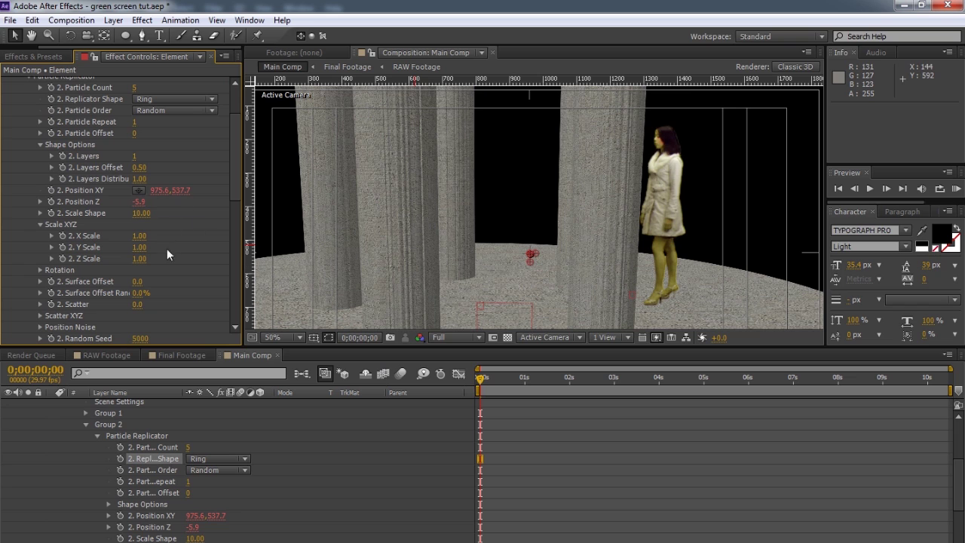
{"action": "left_click_drag", "start_coordinate": [138, 214], "coordinate": [205, 210]}
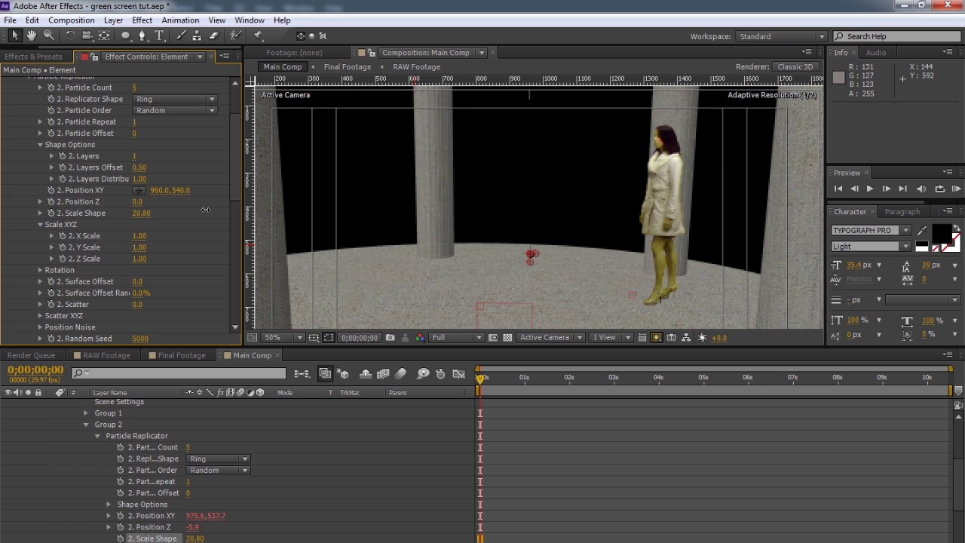
{"action": "left_click_drag", "start_coordinate": [486, 386], "coordinate": [412, 391]}
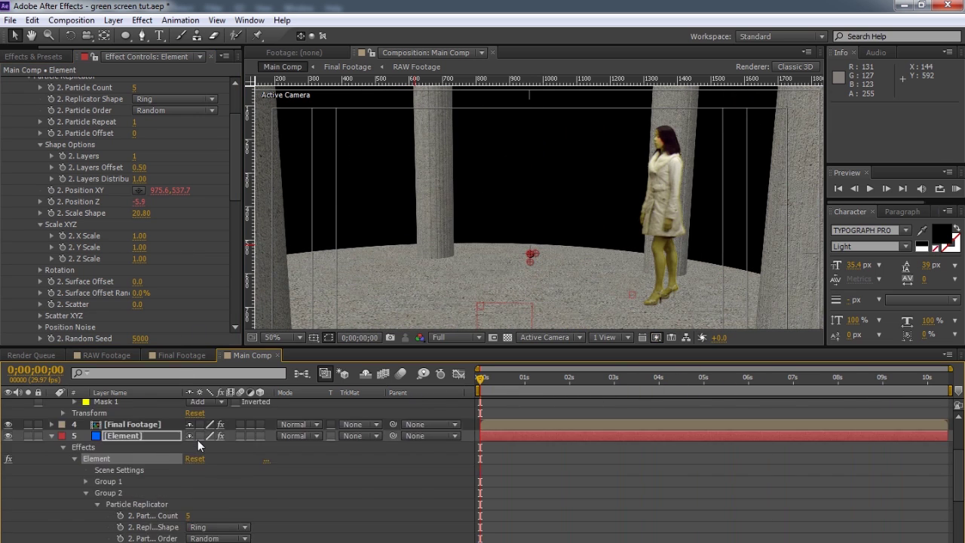
Step: Rotate the ring of columns by setting the Column ctrl null's Y Rotation to 42°
{"action": "scroll", "coordinate": [197, 439], "scroll_direction": "up", "scroll_amount": 4}
{"action": "left_click", "coordinate": [123, 404]}
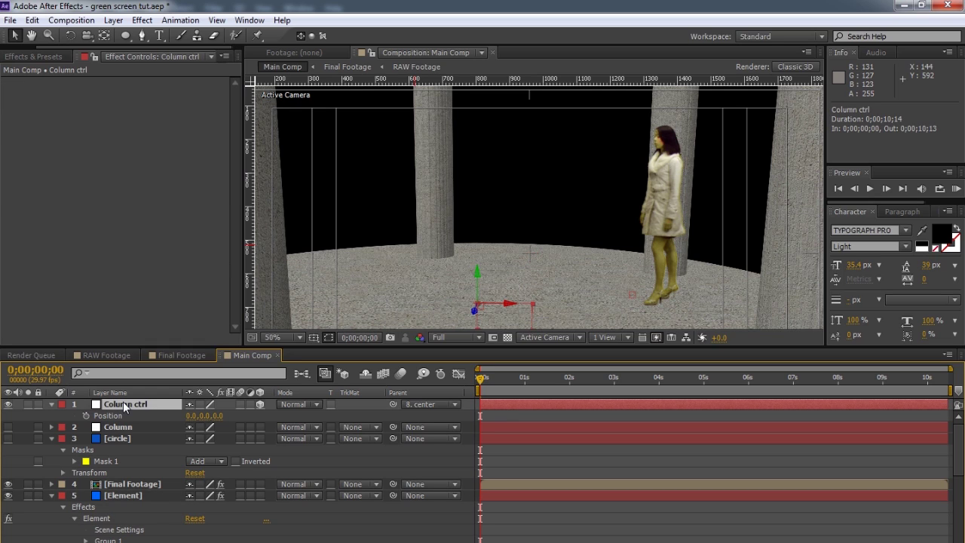
{"action": "key", "text": "r"}
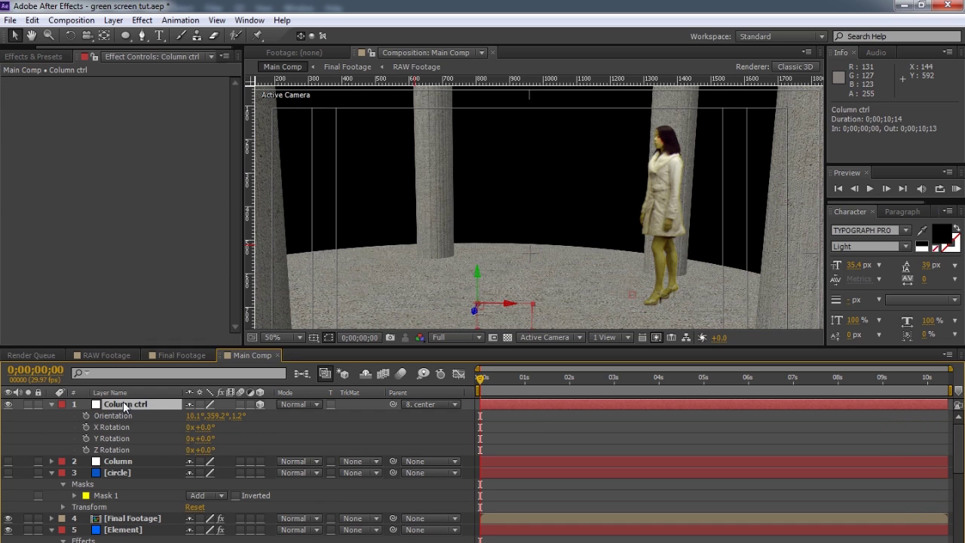
{"action": "left_click_drag", "start_coordinate": [200, 438], "coordinate": [231, 437]}
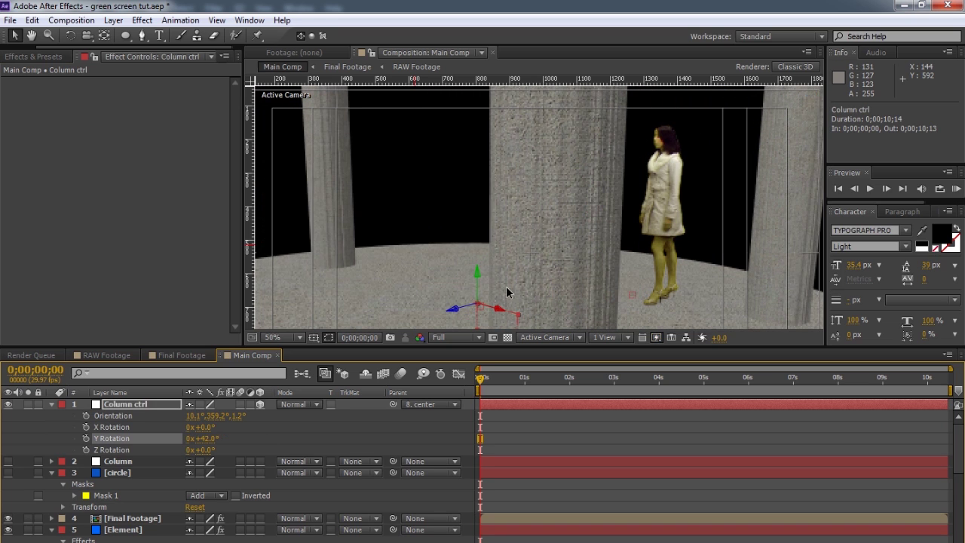
Step: Scrub through the composition to check the columns and park the current time at 0;00;06;16, with the woman seated
{"action": "left_click_drag", "start_coordinate": [478, 381], "coordinate": [782, 369]}
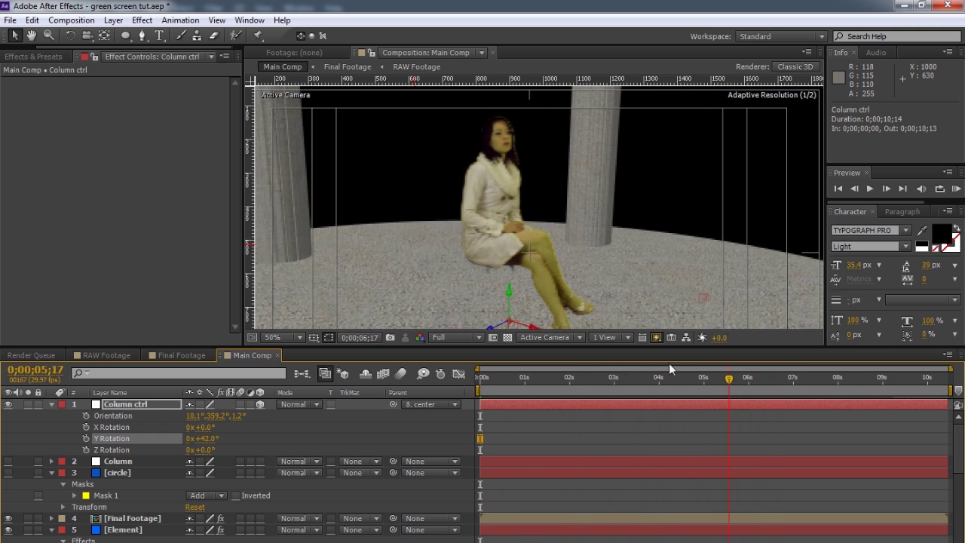
{"action": "key", "text": "Home"}
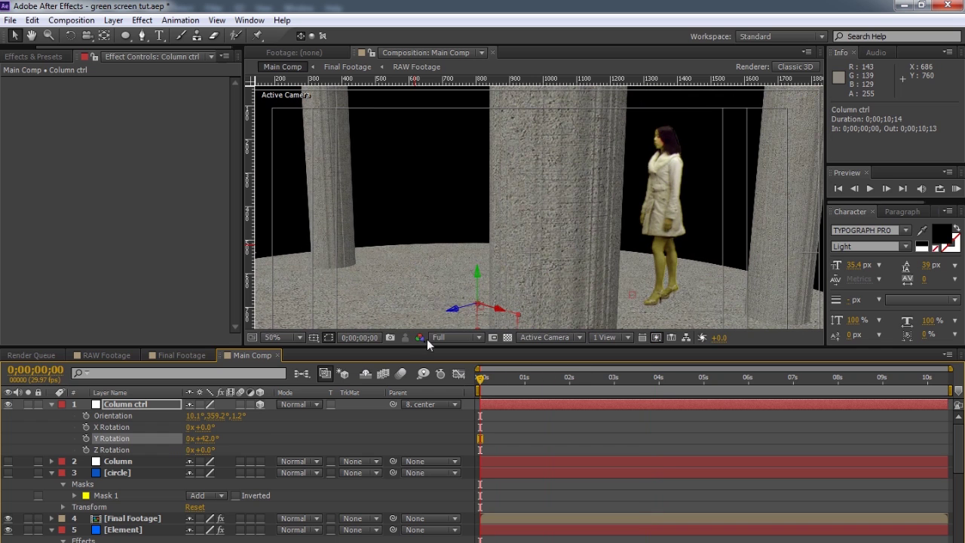
{"action": "left_click", "coordinate": [504, 432]}
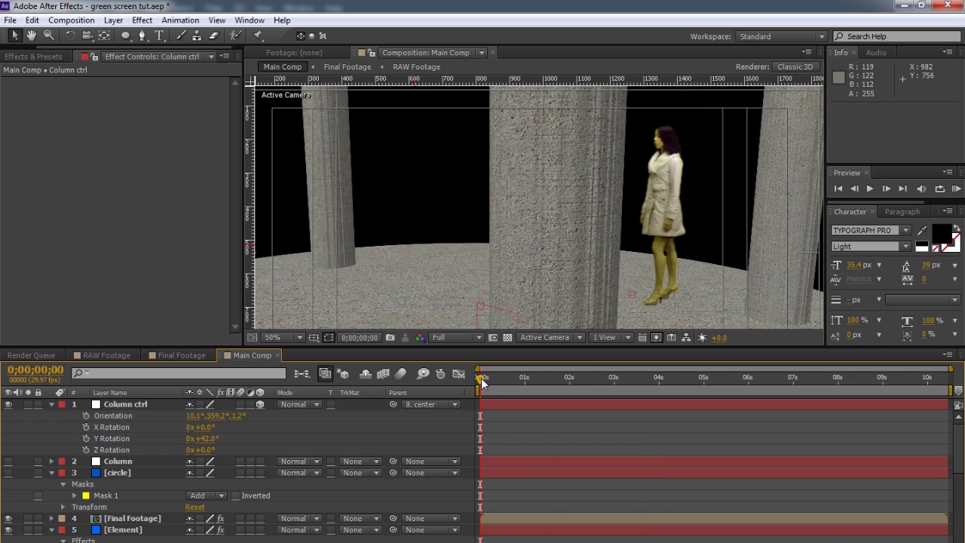
{"action": "left_click_drag", "start_coordinate": [483, 383], "coordinate": [773, 380]}
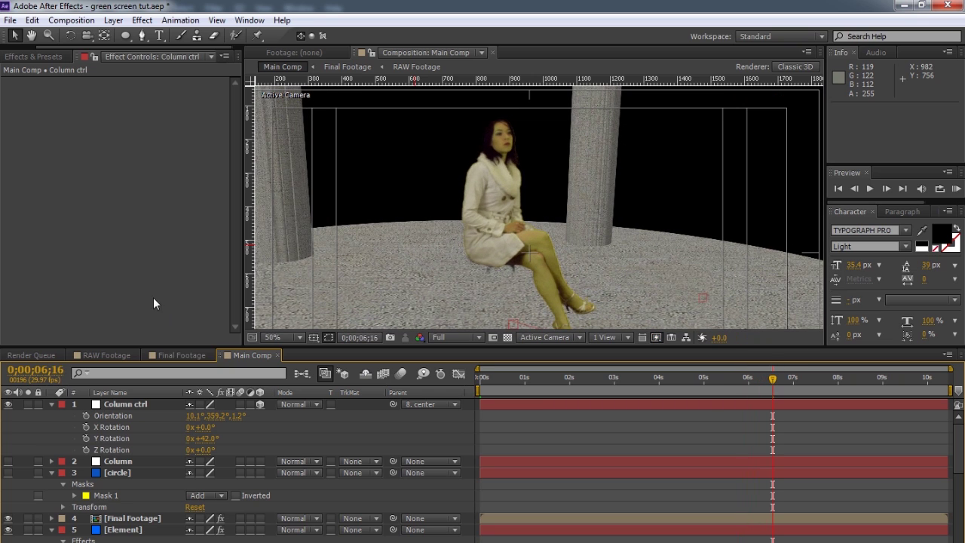
{"action": "left_click", "coordinate": [95, 201]}
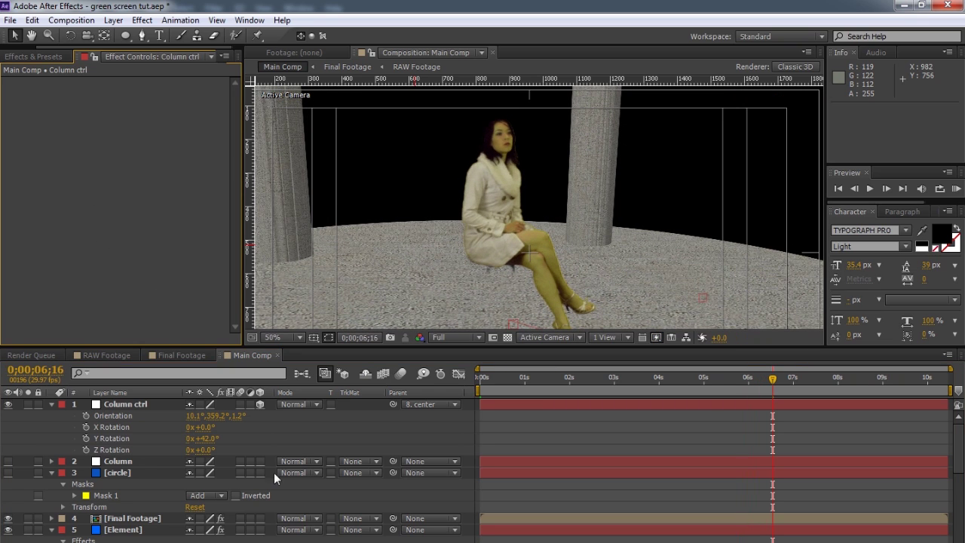
Step: Add the box model from the Primitives library to the Element scene
{"action": "left_click", "coordinate": [121, 531]}
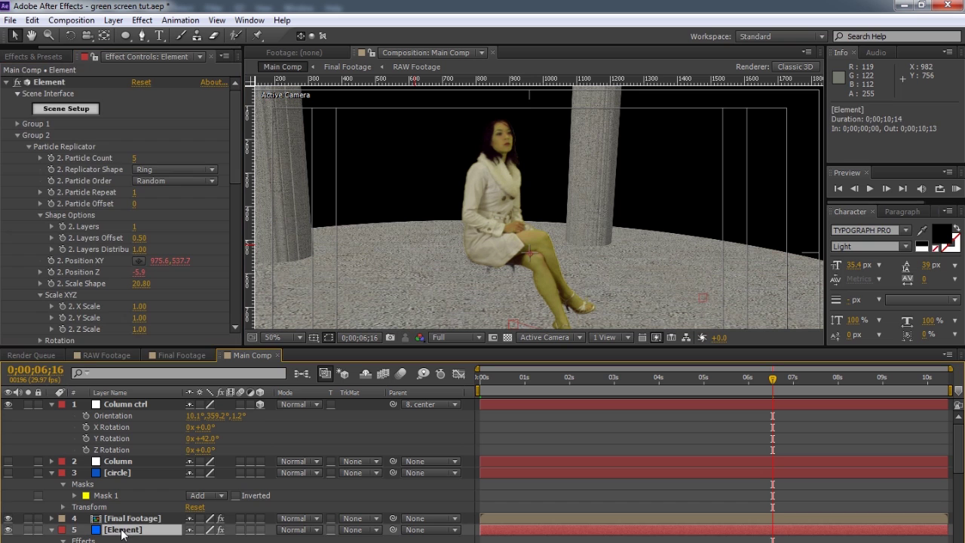
{"action": "left_click", "coordinate": [75, 110]}
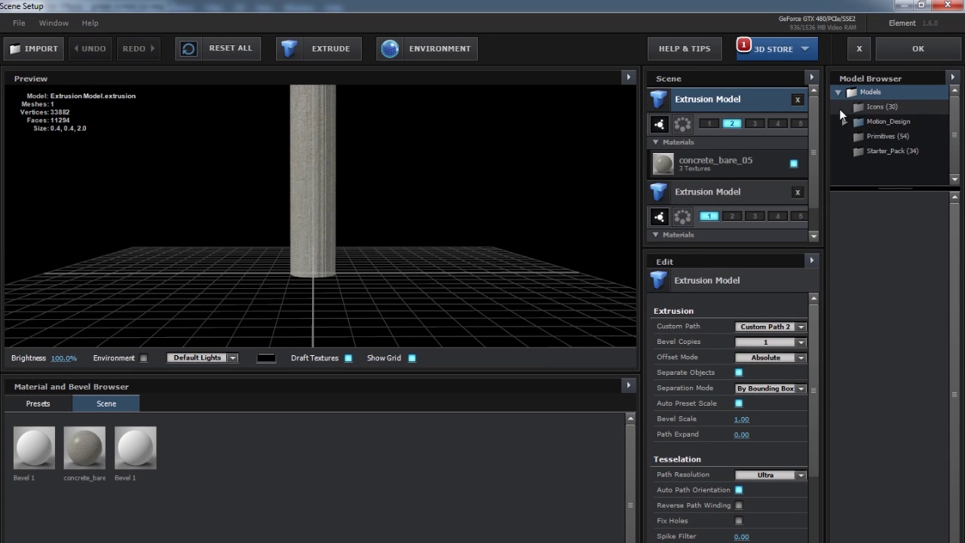
{"action": "left_click", "coordinate": [875, 136]}
{"action": "double_click", "coordinate": [894, 280]}
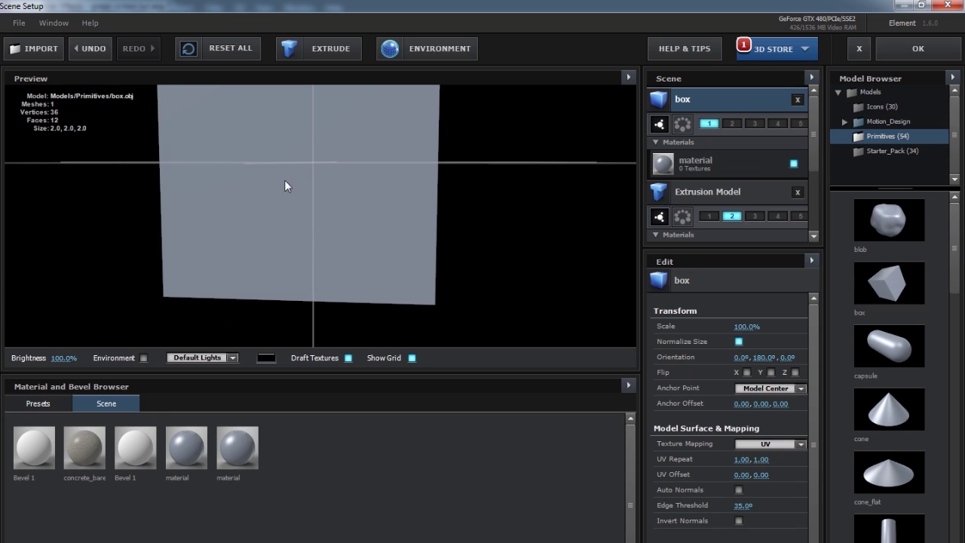
Step: Apply the tiger_fur material from the Pro_Shaders Fabric presets to the box, and select the box model
{"action": "left_click", "coordinate": [42, 404]}
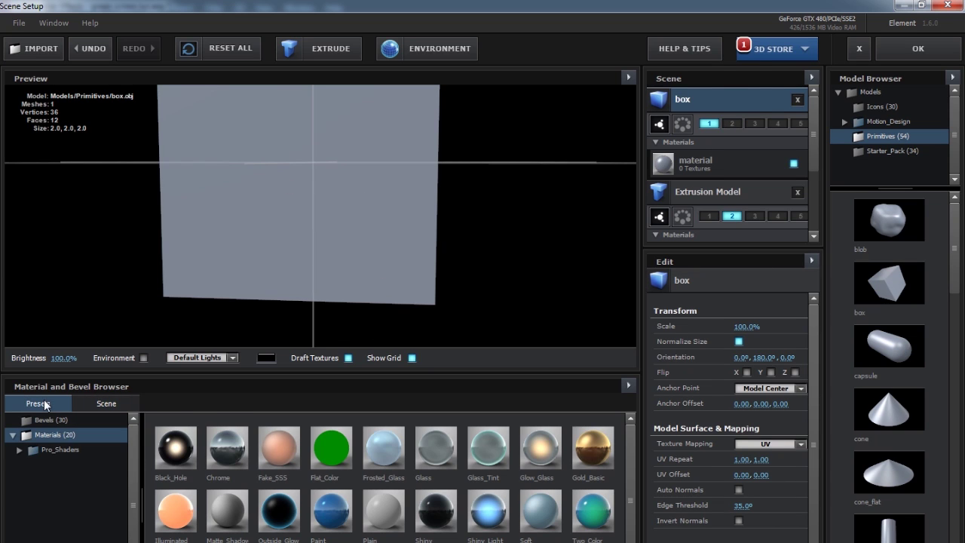
{"action": "left_click", "coordinate": [64, 449]}
{"action": "left_click", "coordinate": [19, 451]}
{"action": "left_click", "coordinate": [59, 466]}
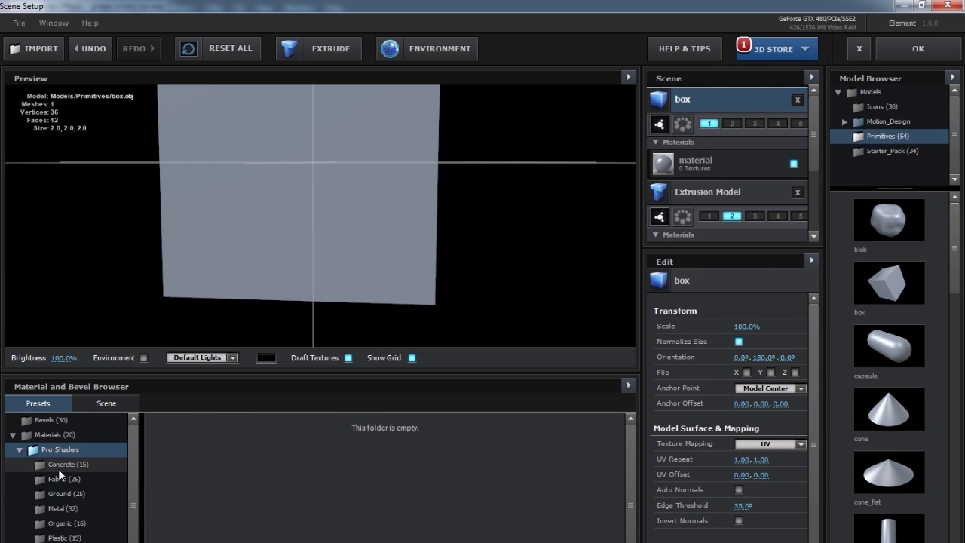
{"action": "left_click", "coordinate": [59, 478]}
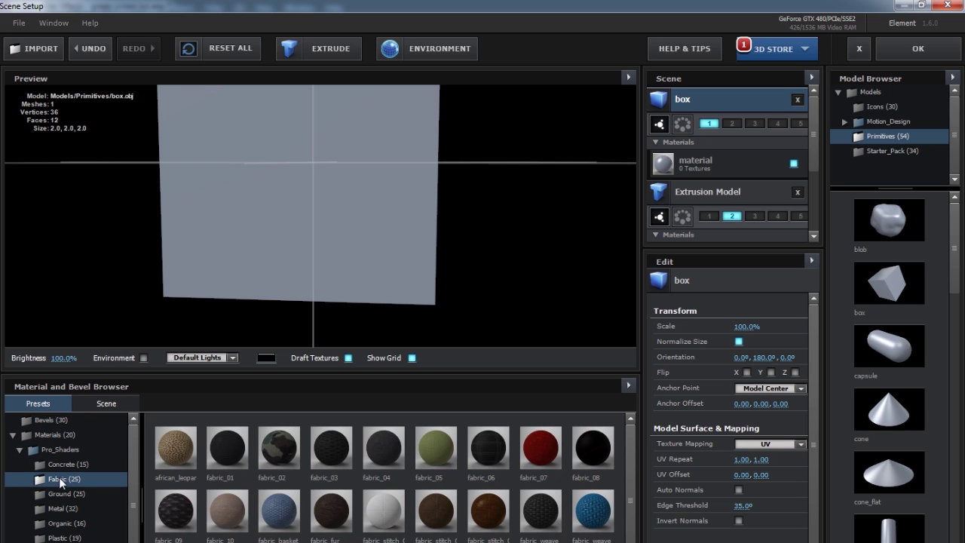
{"action": "left_click_drag", "start_coordinate": [331, 511], "coordinate": [372, 259]}
{"action": "left_click_drag", "start_coordinate": [447, 236], "coordinate": [450, 291]}
{"action": "left_click_drag", "start_coordinate": [305, 290], "coordinate": [289, 278]}
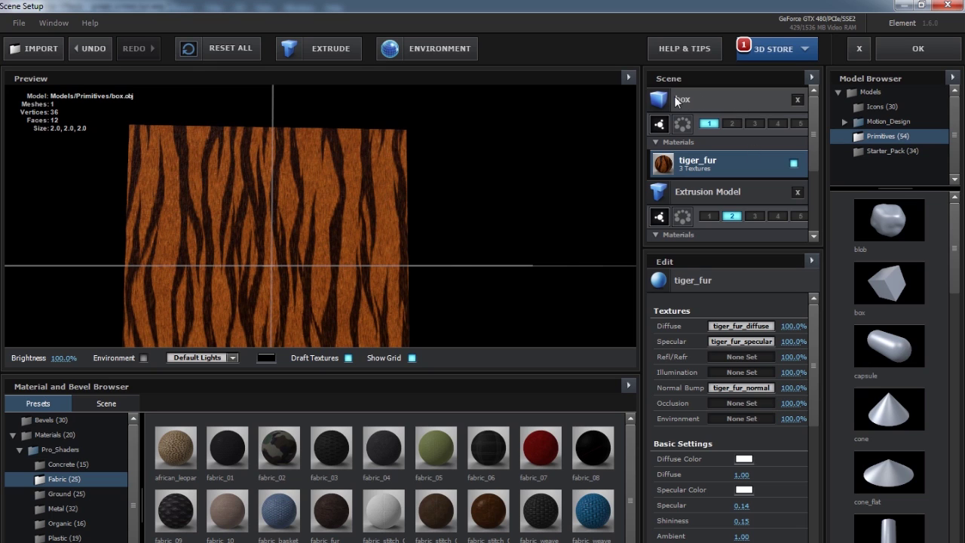
{"action": "left_click", "coordinate": [746, 97]}
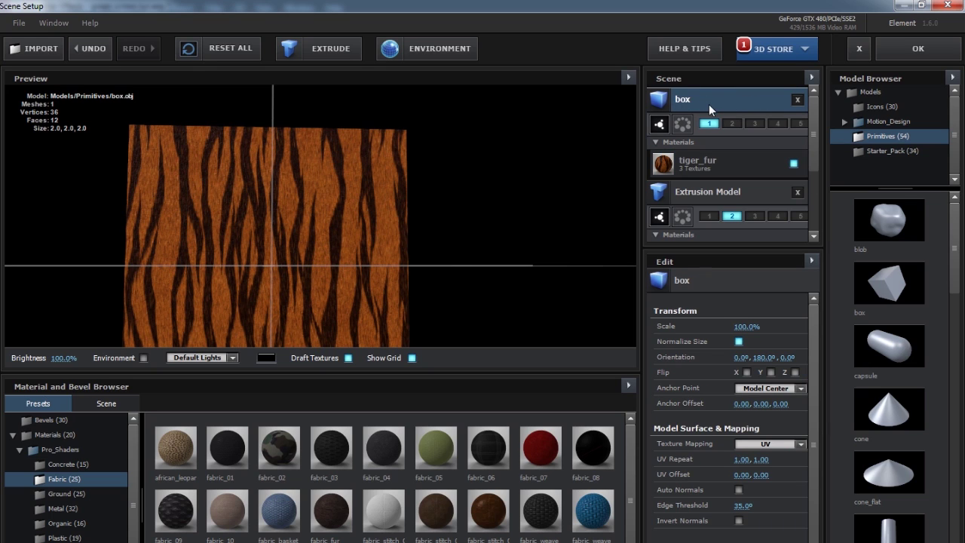
Step: Set the box model's anchor point to Bottom, assign it to group 3, and accept the scene setup
{"action": "left_click", "coordinate": [787, 391]}
{"action": "left_click", "coordinate": [766, 437]}
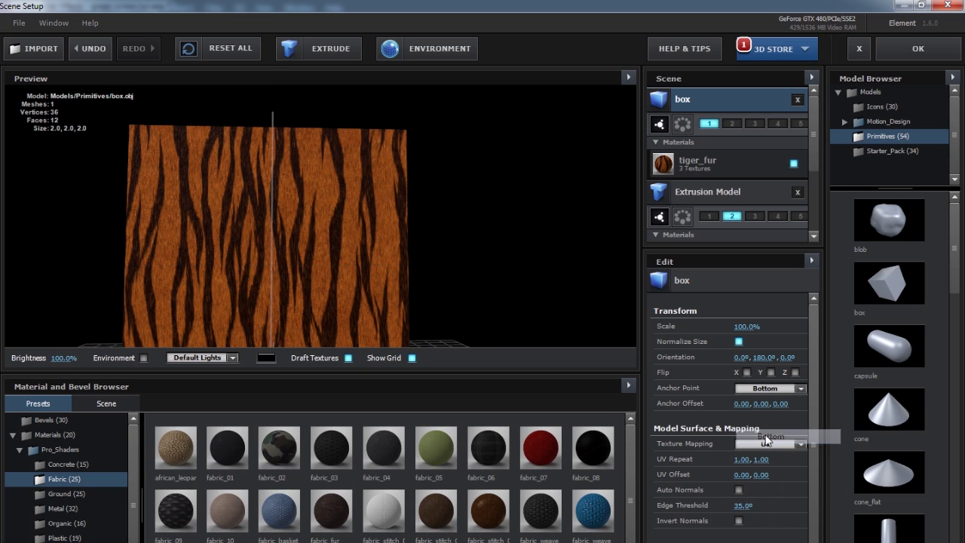
{"action": "mouse_move", "coordinate": [337, 269]}
{"action": "left_mouse_down"}
{"action": "mouse_move", "coordinate": [354, 174]}
{"action": "mouse_move", "coordinate": [352, 280]}
{"action": "left_mouse_up"}
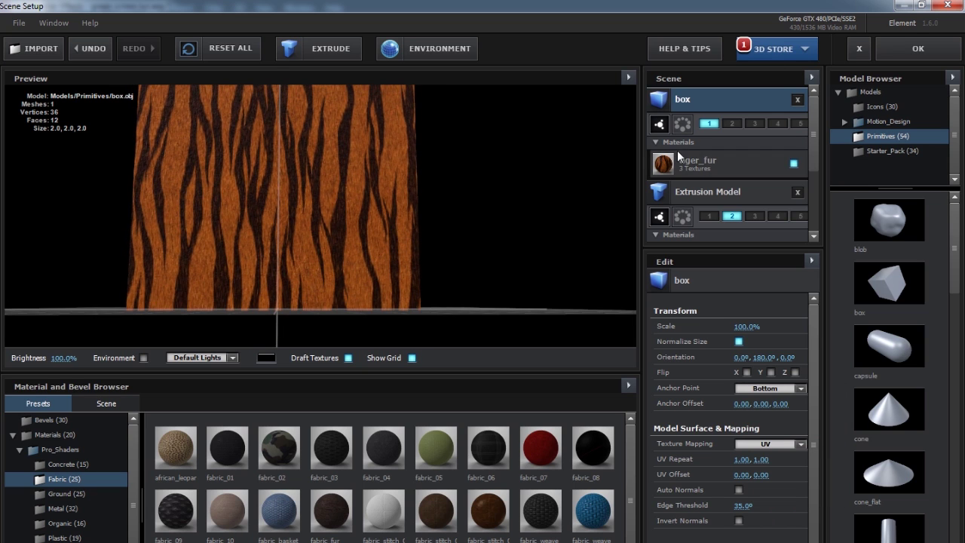
{"action": "left_click", "coordinate": [755, 123]}
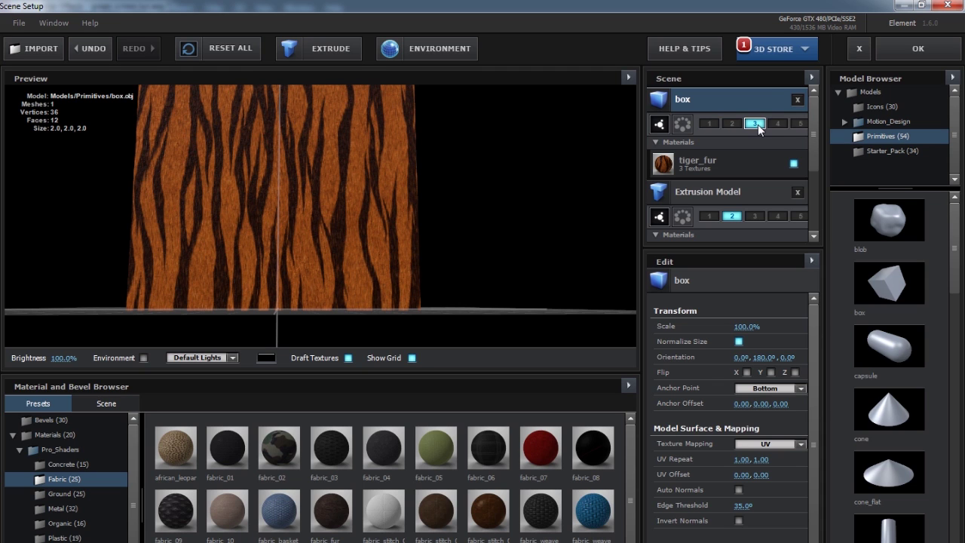
{"action": "left_click", "coordinate": [903, 52]}
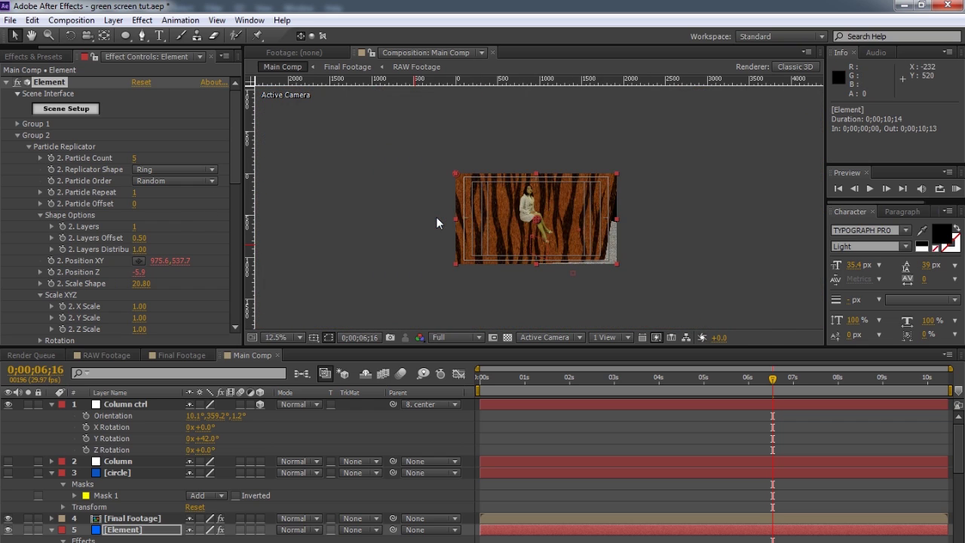
Step: Create a group null for Element's Group 3 and rename it seat
{"action": "key", "text": "comma"}
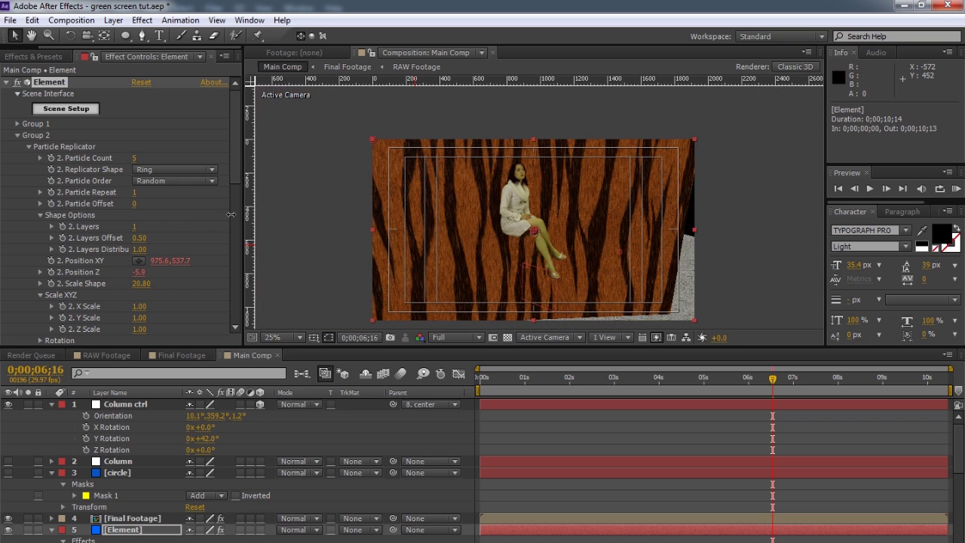
{"action": "left_click", "coordinate": [17, 135]}
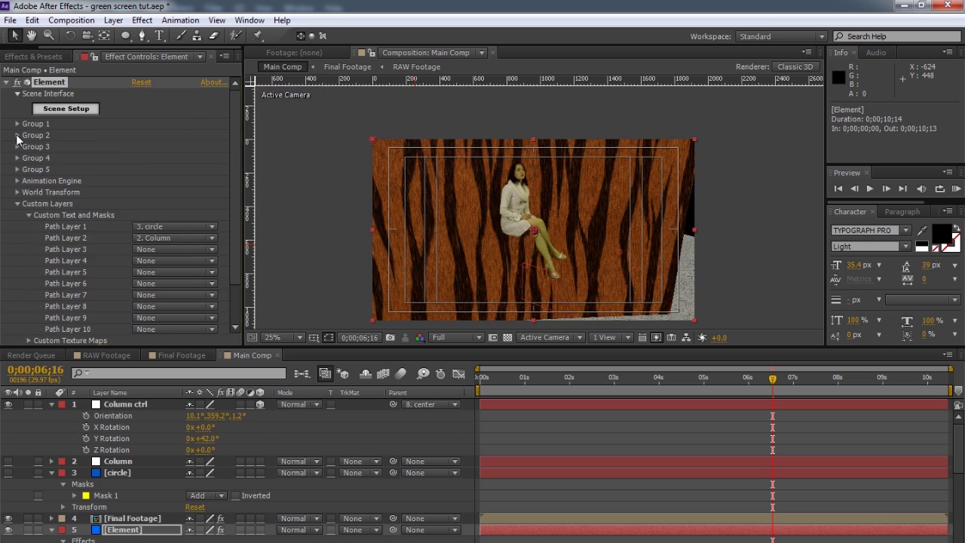
{"action": "left_click", "coordinate": [18, 147]}
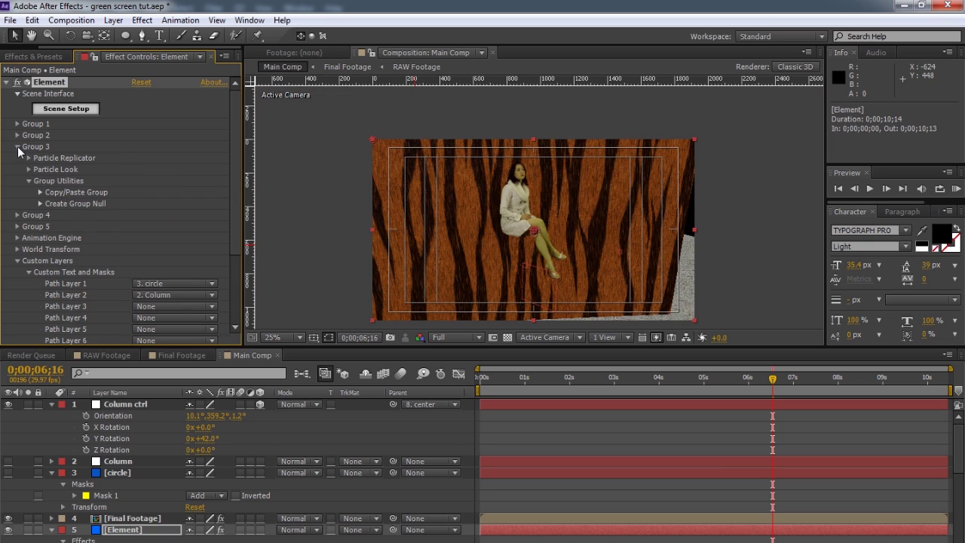
{"action": "left_click", "coordinate": [40, 204]}
{"action": "left_click", "coordinate": [83, 220]}
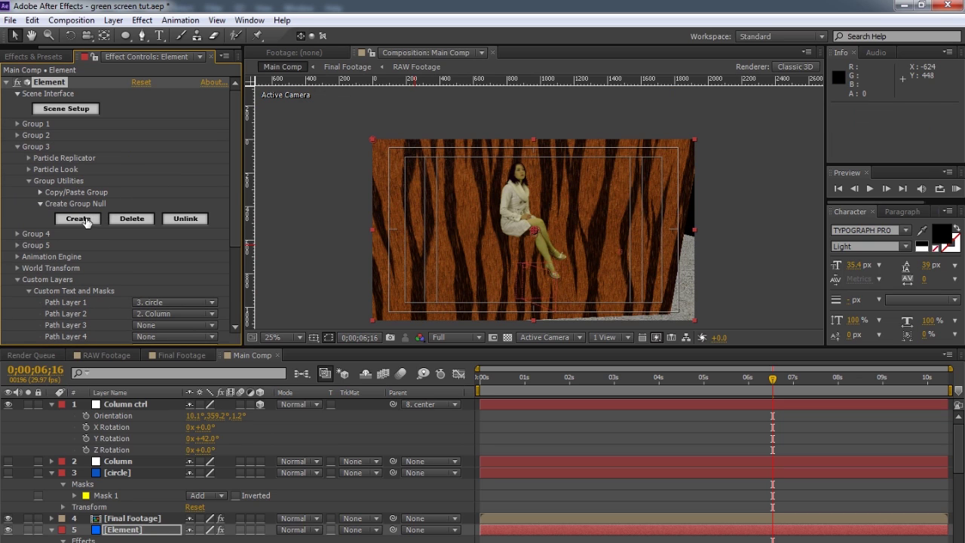
{"action": "left_click", "coordinate": [135, 404]}
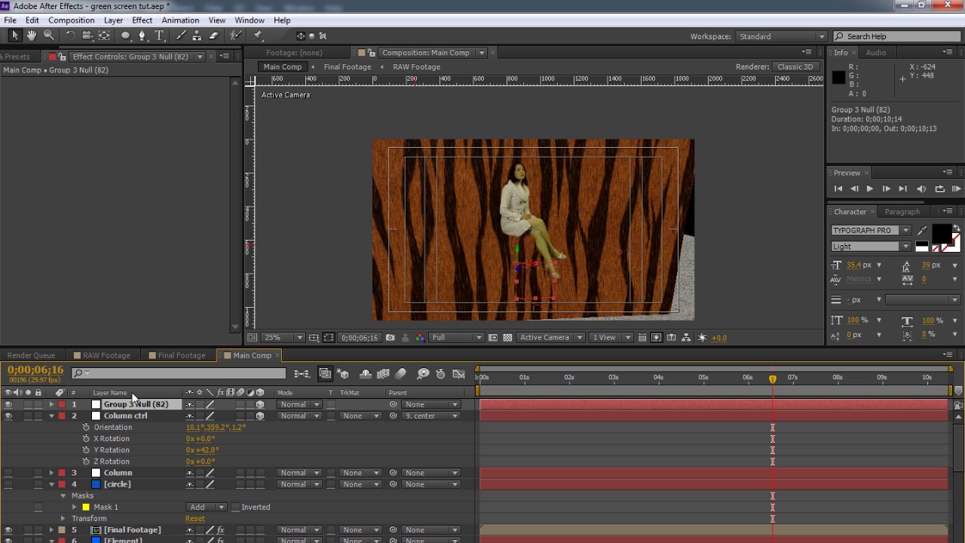
{"action": "type", "text": "seat"}
{"action": "key", "text": "Return"}
Step: Collapse the properties of all layers and parent the seat null to the center layer
{"action": "left_click_drag", "start_coordinate": [393, 404], "coordinate": [129, 529]}
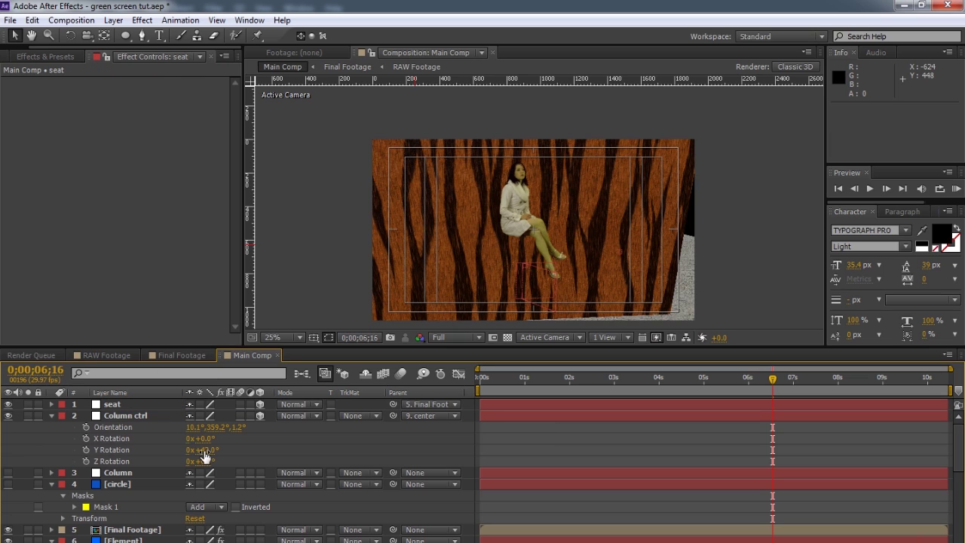
{"action": "key", "text": "ctrl+a"}
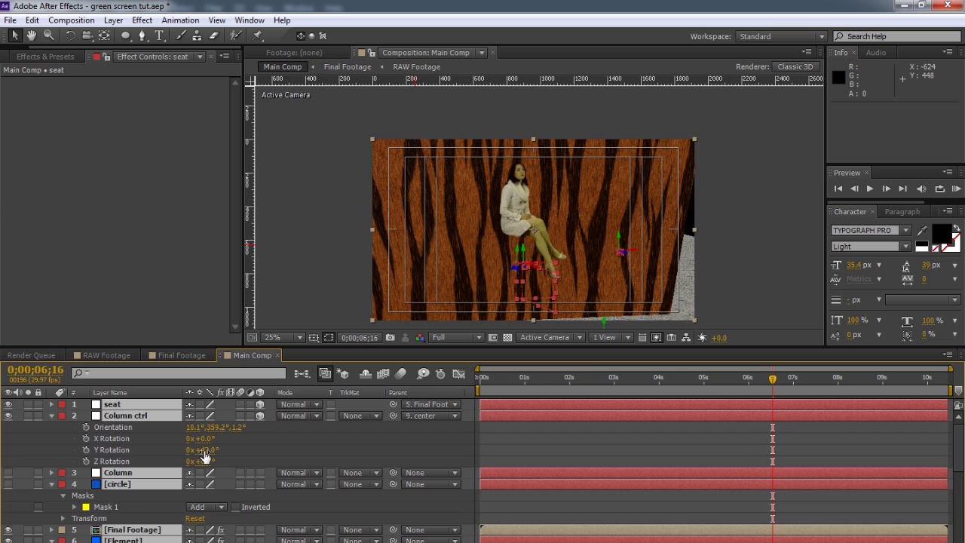
{"action": "key", "text": "u"}
{"action": "key", "text": "u"}
{"action": "left_click", "coordinate": [172, 524]}
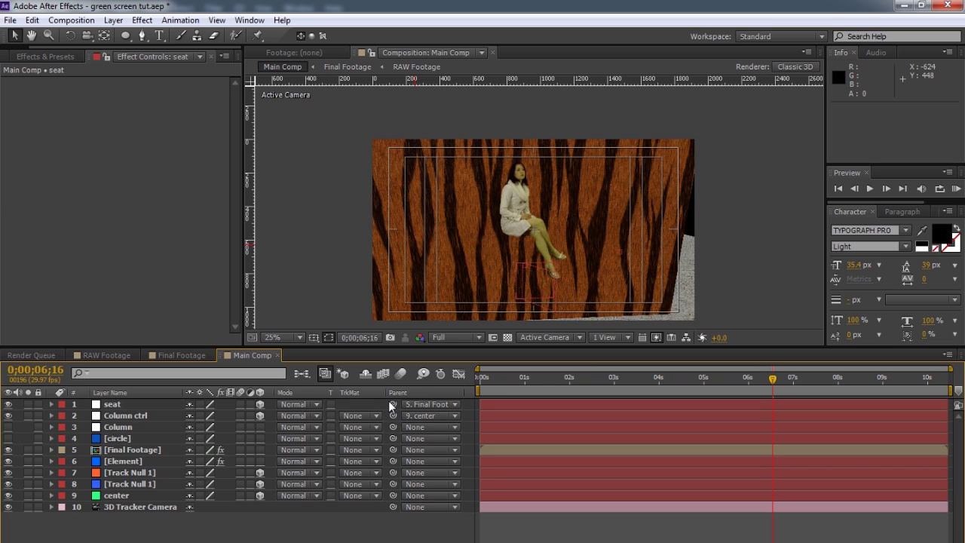
{"action": "left_click_drag", "start_coordinate": [391, 405], "coordinate": [122, 495]}
Step: Set the seat null's position to 0, 0, 0 relative to its parent
{"action": "left_click", "coordinate": [137, 404]}
{"action": "key", "text": "p"}
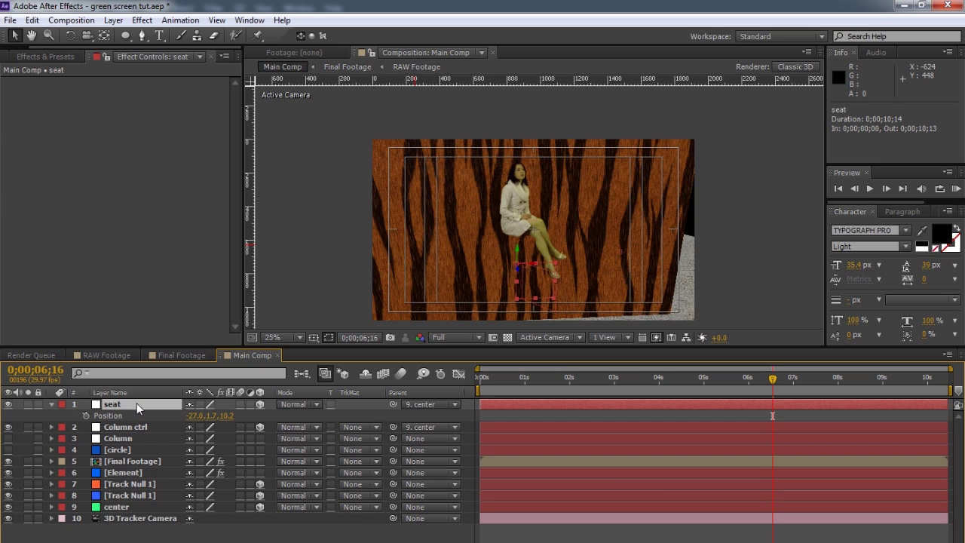
{"action": "left_click", "coordinate": [195, 416]}
{"action": "type", "text": "0"}
{"action": "key", "text": "Tab"}
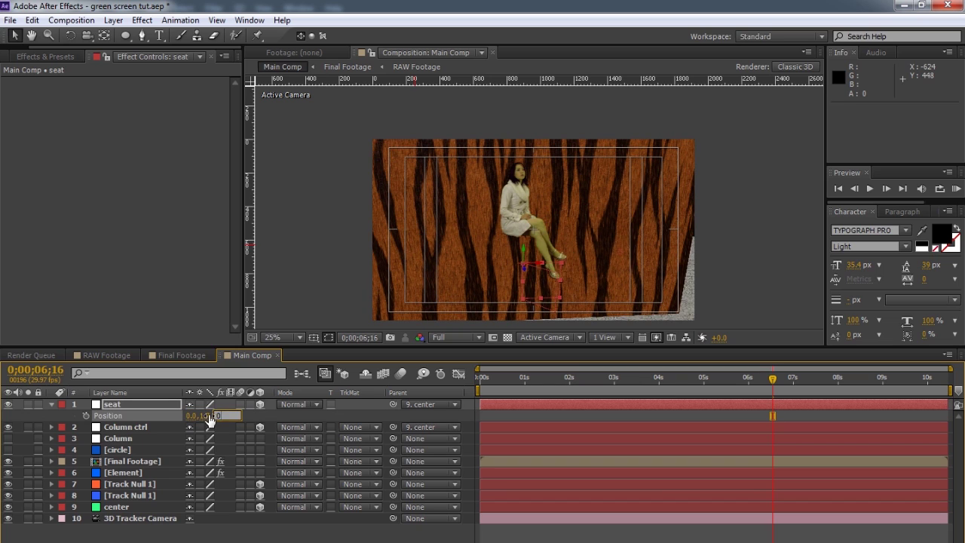
{"action": "type", "text": "0"}
{"action": "left_click", "coordinate": [264, 415]}
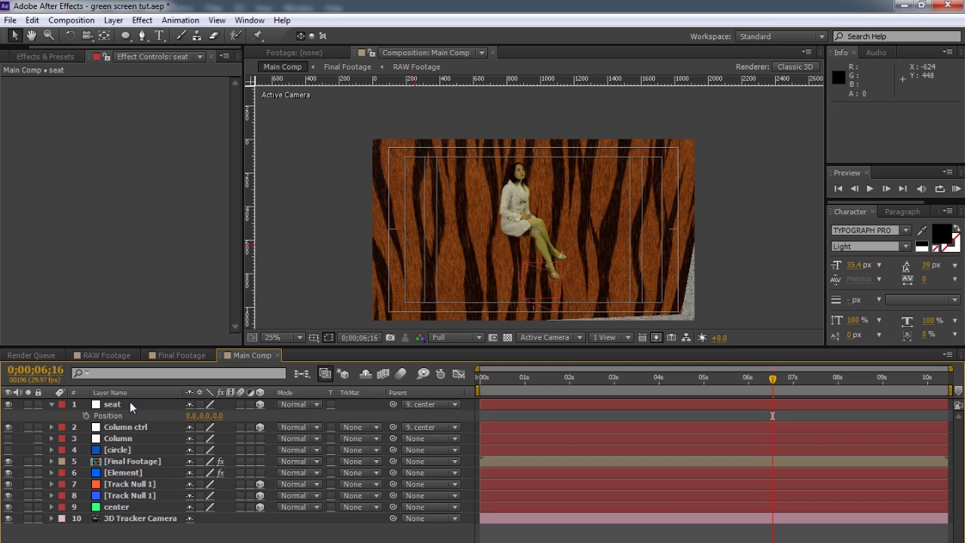
Step: Scale the seat null down to about 35.4%
{"action": "left_click", "coordinate": [129, 404]}
{"action": "key", "text": "s"}
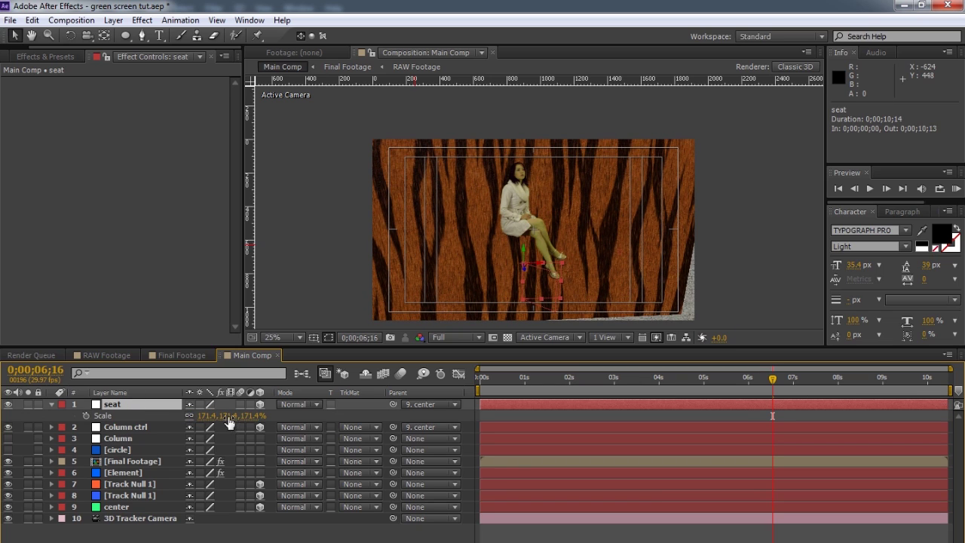
{"action": "left_click_drag", "start_coordinate": [197, 416], "coordinate": [150, 426]}
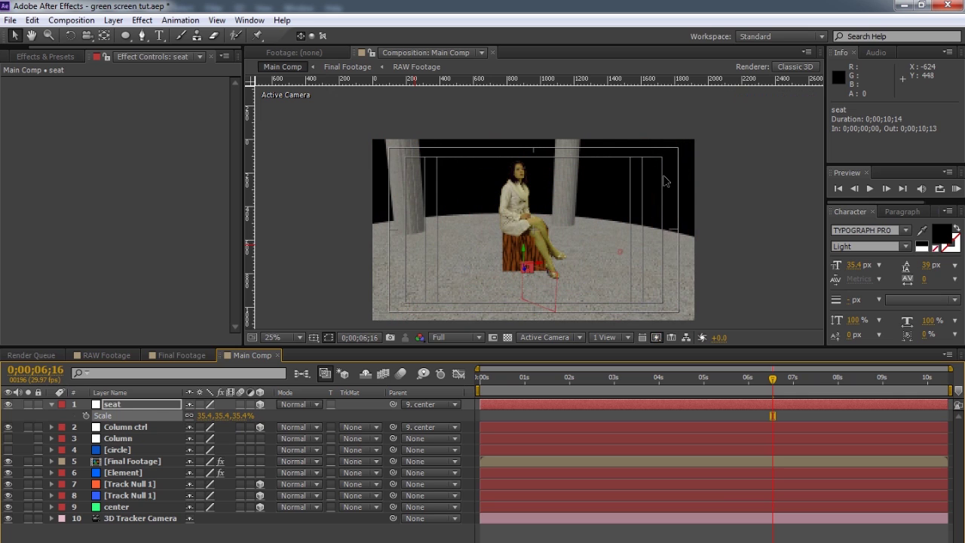
Step: Rotate the seat box so a corner faces the camera and move it under the seated woman, at about -73.8, 15.0, -92.6
{"action": "key", "text": "period"}
{"action": "left_click_drag", "start_coordinate": [545, 255], "coordinate": [558, 194]}
{"action": "key", "text": "w"}
{"action": "left_click_drag", "start_coordinate": [554, 239], "coordinate": [513, 278]}
{"action": "key", "text": "v"}
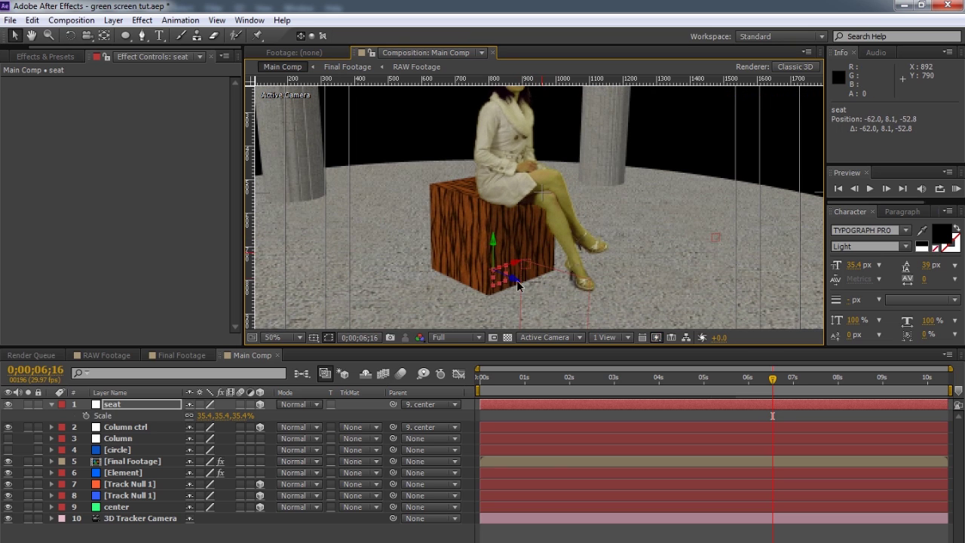
{"action": "key", "text": "w"}
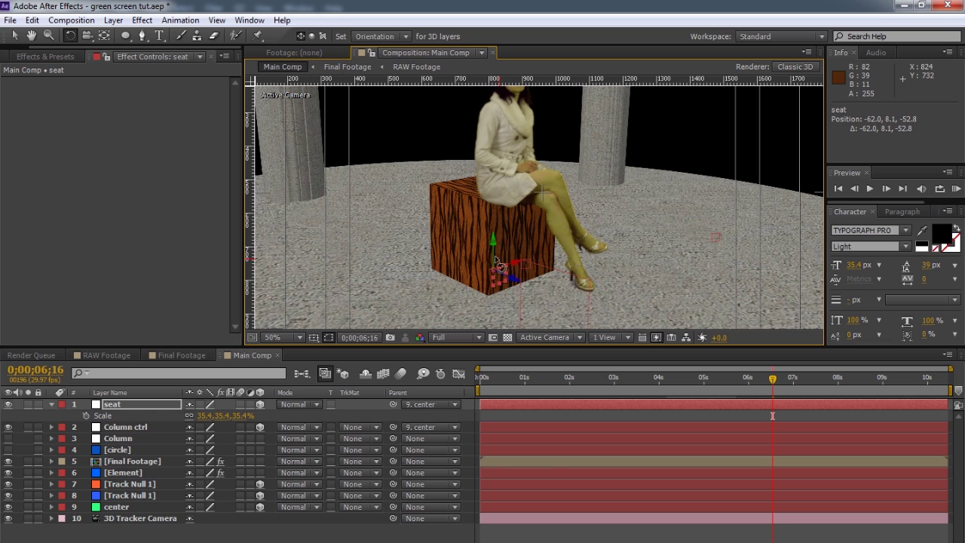
{"action": "left_click_drag", "start_coordinate": [494, 258], "coordinate": [496, 259]}
{"action": "key", "text": "v"}
{"action": "mouse_move", "coordinate": [513, 266]}
{"action": "left_mouse_down"}
{"action": "mouse_move", "coordinate": [505, 271]}
{"action": "mouse_move", "coordinate": [522, 282]}
{"action": "mouse_move", "coordinate": [513, 273]}
{"action": "left_mouse_up"}
{"action": "scroll", "coordinate": [585, 285], "scroll_direction": "down", "scroll_amount": 2}
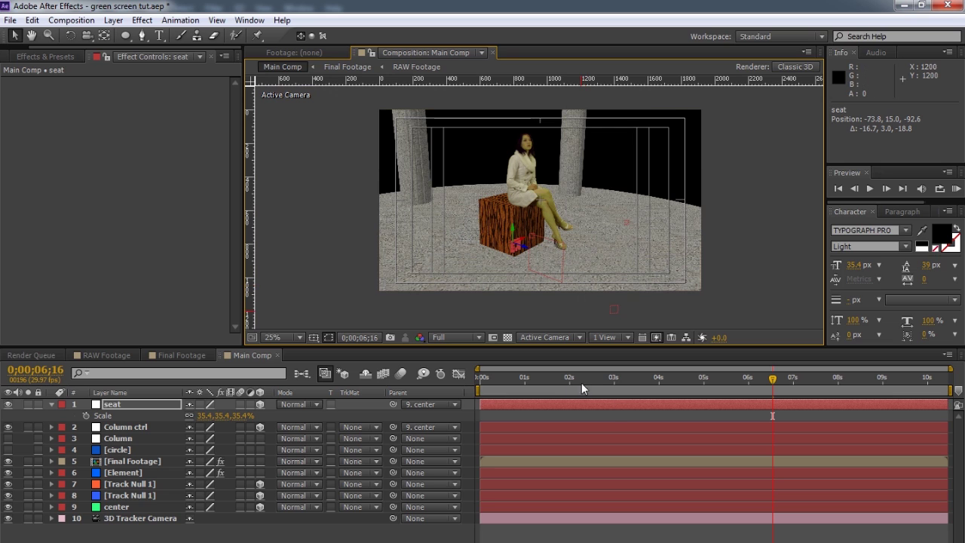
Step: At 0;00;06;09, scale the seat null to about 29.4% and move it under the woman, at about -52.3, 8.6, -54.2
{"action": "mouse_move", "coordinate": [755, 379]}
{"action": "left_mouse_down"}
{"action": "mouse_move", "coordinate": [565, 377]}
{"action": "mouse_move", "coordinate": [770, 377]}
{"action": "mouse_move", "coordinate": [762, 377]}
{"action": "left_mouse_up"}
{"action": "left_click_drag", "start_coordinate": [208, 416], "coordinate": [204, 415]}
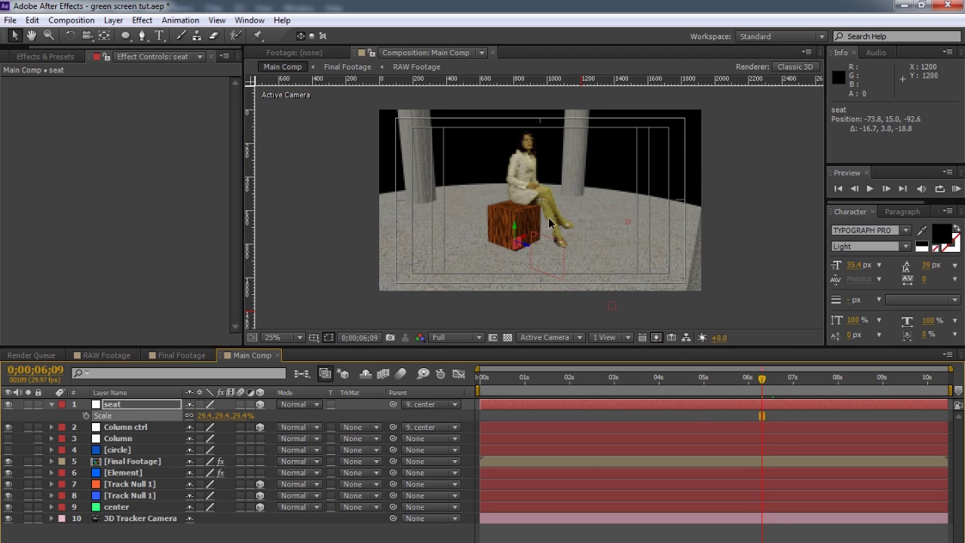
{"action": "left_click_drag", "start_coordinate": [525, 242], "coordinate": [532, 239]}
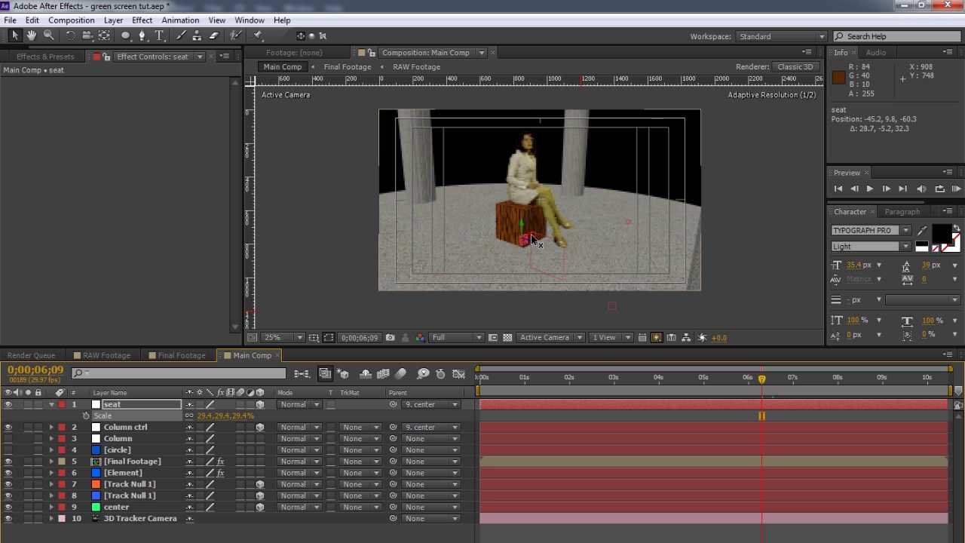
{"action": "scroll", "coordinate": [530, 243], "scroll_direction": "up", "scroll_amount": 2}
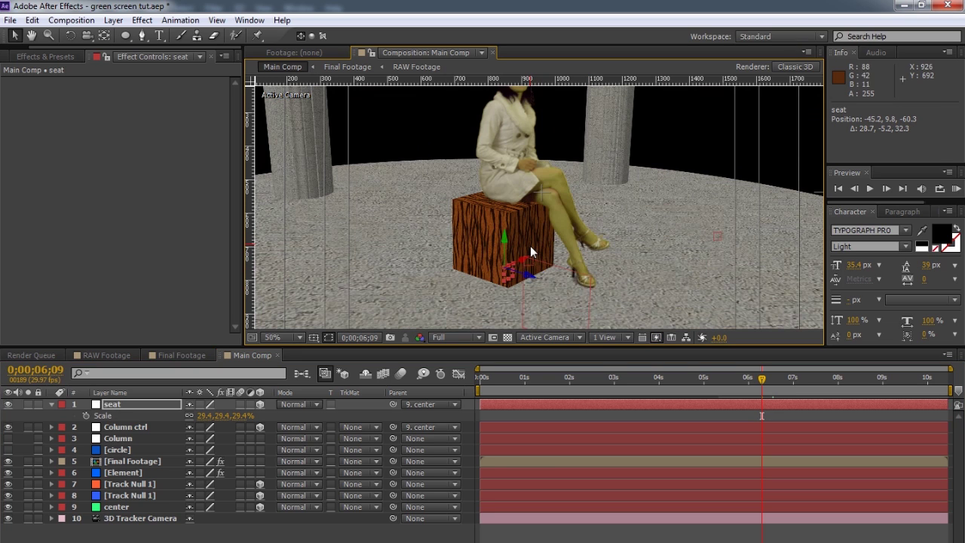
{"action": "left_click_drag", "start_coordinate": [530, 277], "coordinate": [527, 277]}
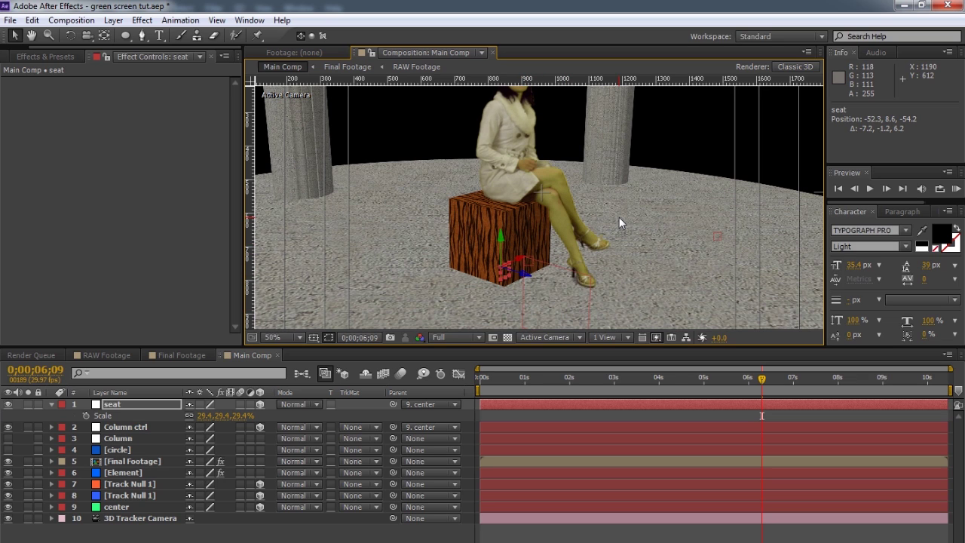
Step: At 0;00;02;26, remove the RAW Footage layer's track matte in the Final Footage comp and examine the real stool behind the woman's legs
{"action": "left_click_drag", "start_coordinate": [764, 380], "coordinate": [609, 379]}
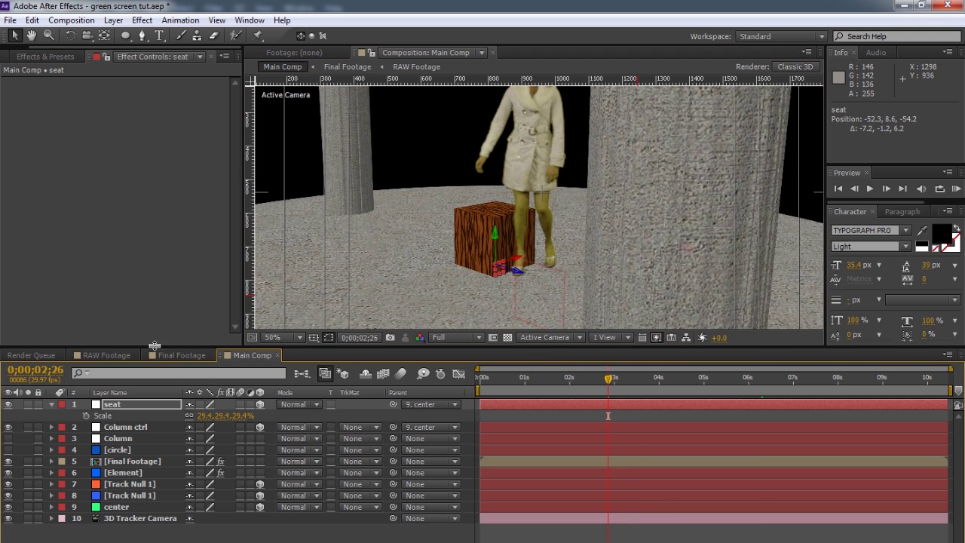
{"action": "left_click", "coordinate": [163, 354]}
{"action": "left_click", "coordinate": [358, 416]}
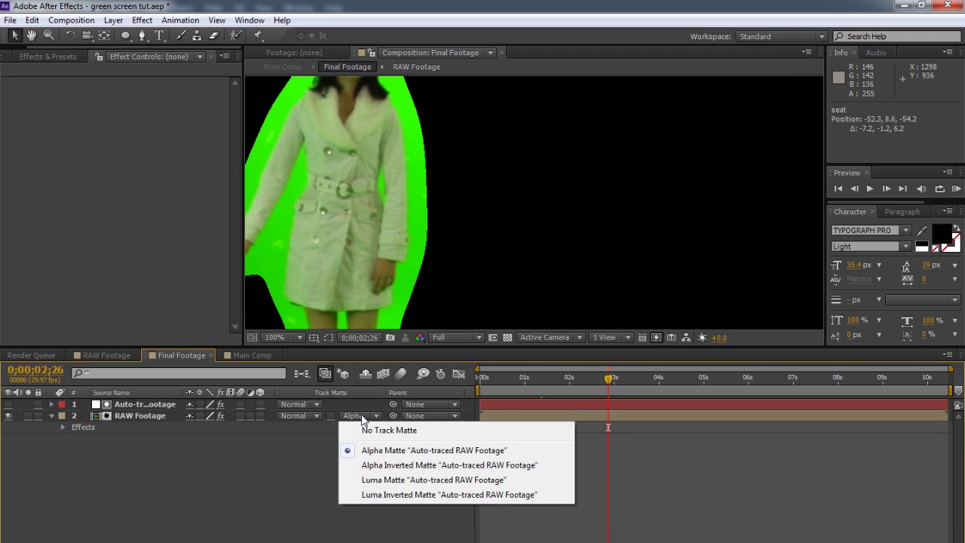
{"action": "left_click", "coordinate": [381, 428]}
{"action": "scroll", "coordinate": [499, 135], "scroll_direction": "down", "scroll_amount": 4}
{"action": "scroll", "coordinate": [423, 291], "scroll_direction": "up", "scroll_amount": 4}
{"action": "left_click_drag", "start_coordinate": [429, 282], "coordinate": [559, 103]}
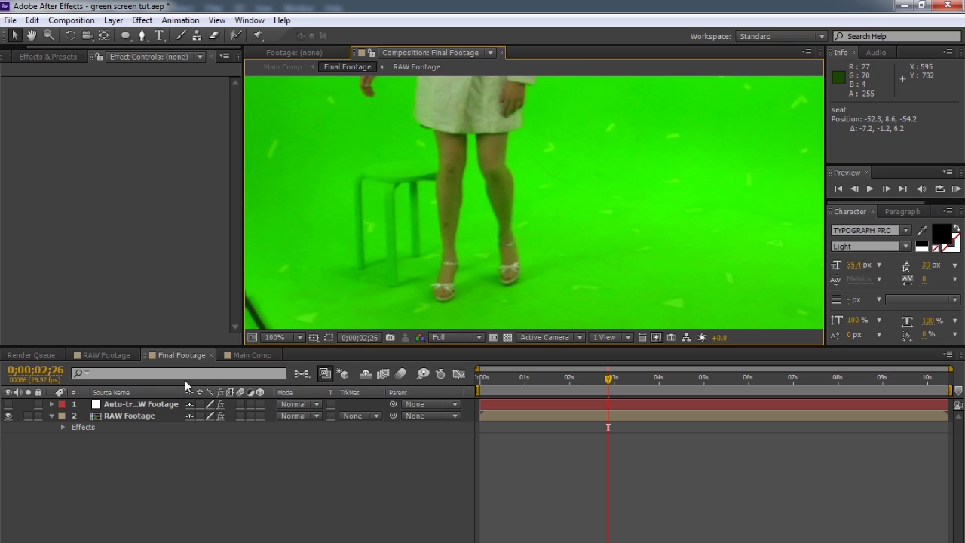
Step: Restore the RAW Footage layer's Alpha Matte from the auto-traced layer and return to the Main Comp
{"action": "left_click", "coordinate": [354, 417]}
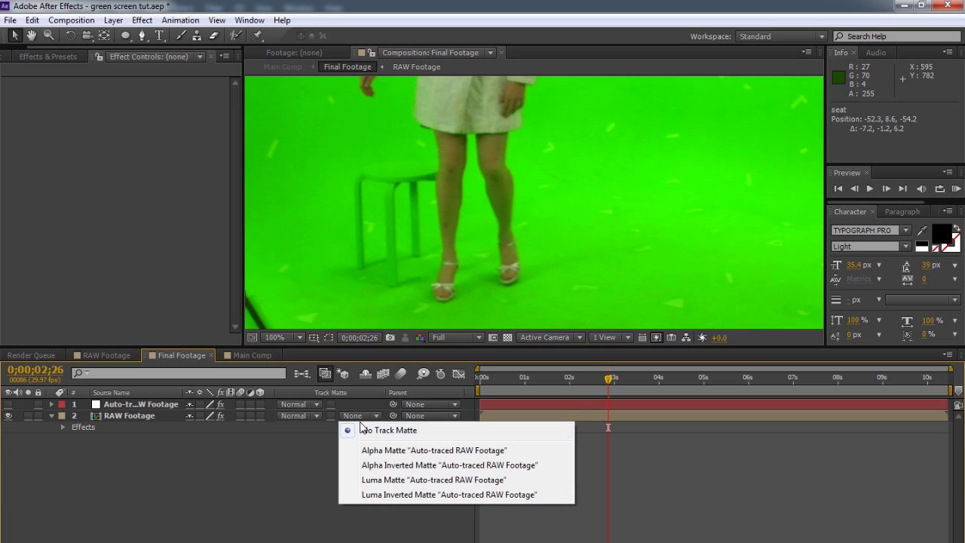
{"action": "left_click", "coordinate": [375, 450]}
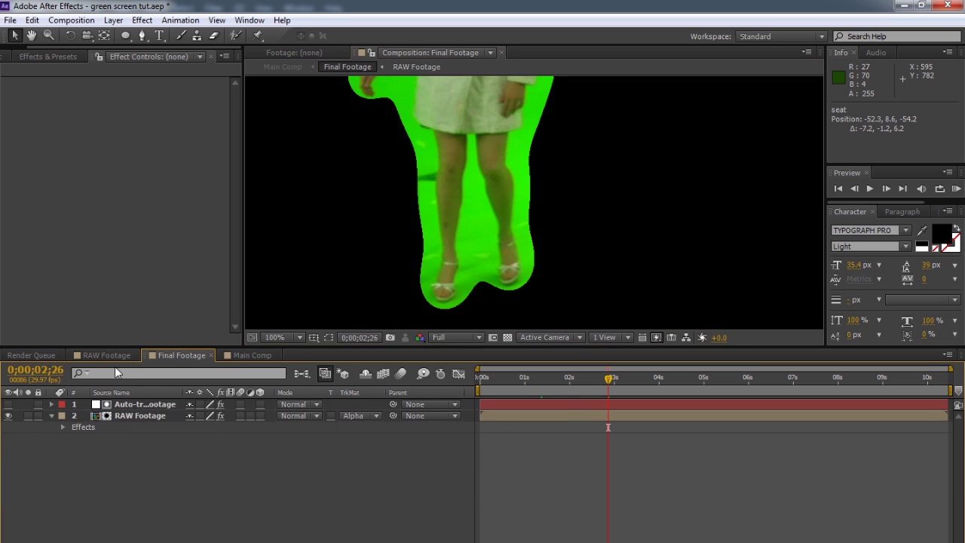
{"action": "left_click", "coordinate": [226, 355]}
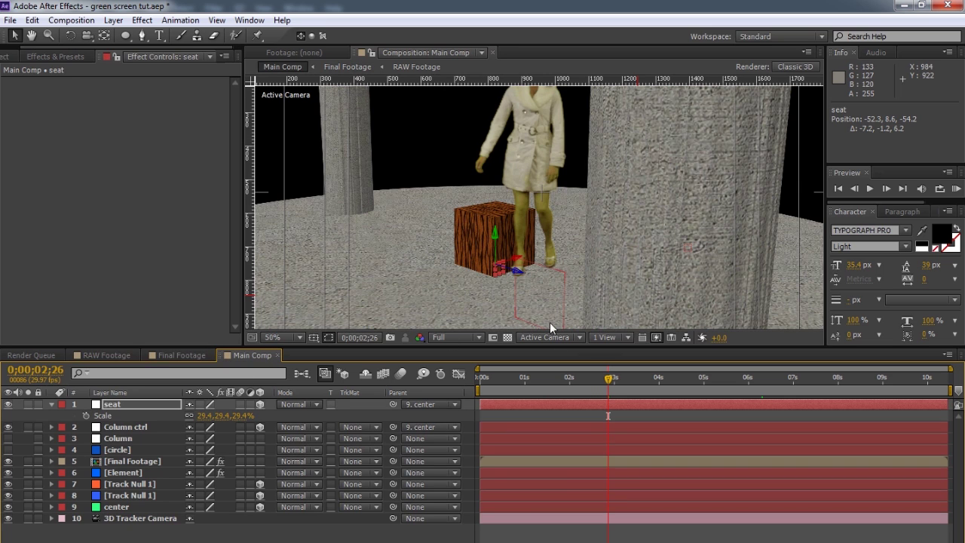
Step: At 0;00;04;07, move the seat null back behind the woman's feet to about -77.3, 4.2, -32.7, and scrub back to the composition's start
{"action": "left_click_drag", "start_coordinate": [634, 379], "coordinate": [669, 379]}
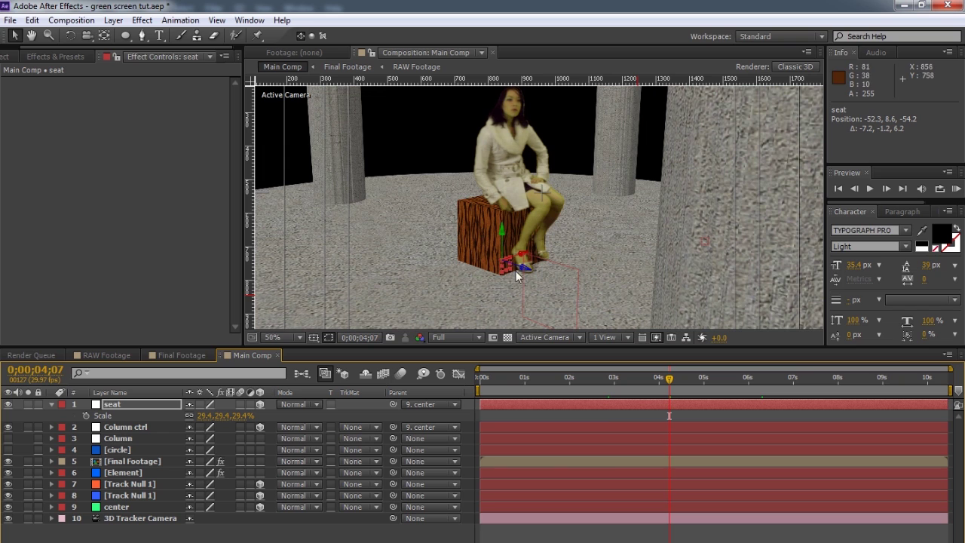
{"action": "key", "text": "period"}
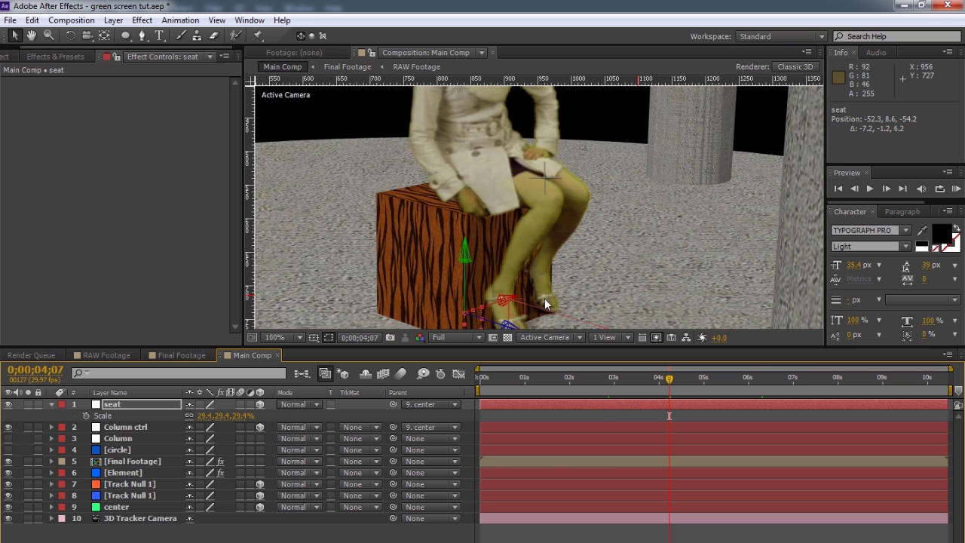
{"action": "key", "text": "space"}
{"action": "left_click_drag", "start_coordinate": [559, 273], "coordinate": [571, 231]}
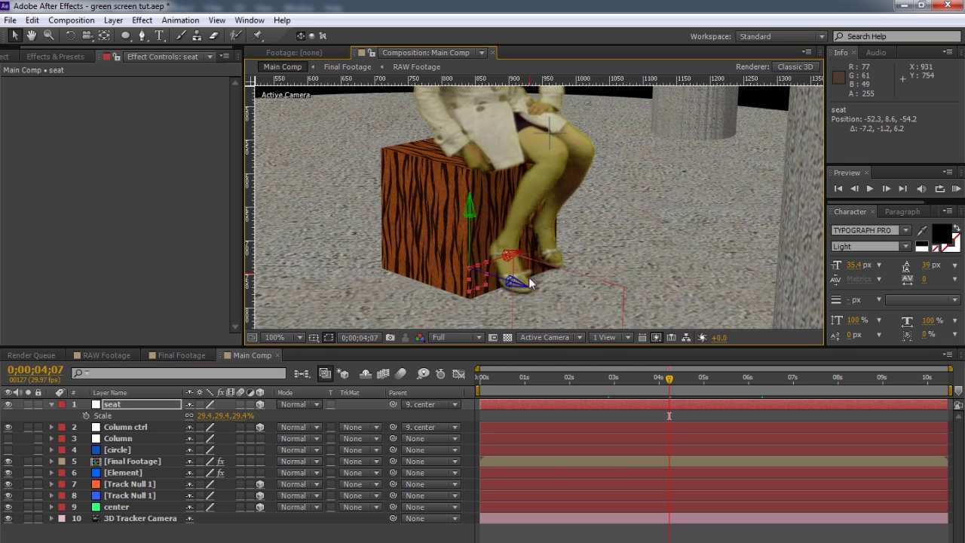
{"action": "left_click_drag", "start_coordinate": [519, 284], "coordinate": [499, 277]}
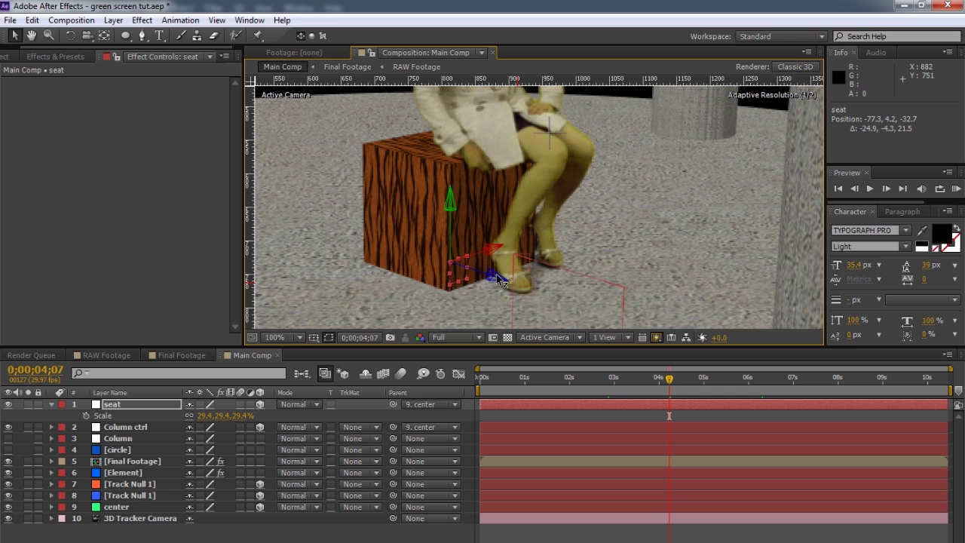
{"action": "left_click", "coordinate": [666, 381]}
{"action": "left_click_drag", "start_coordinate": [665, 382], "coordinate": [421, 382]}
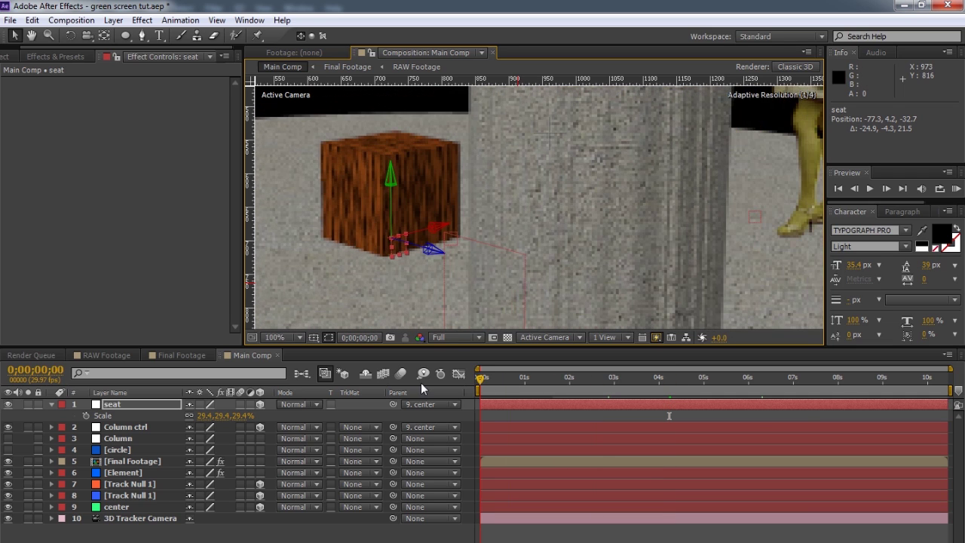
Step: In Element's scene setup, duplicate the concrete disc extrusion model, assign the copy to group 4 and apply the scene
{"action": "scroll", "coordinate": [564, 209], "scroll_direction": "down", "scroll_amount": 2}
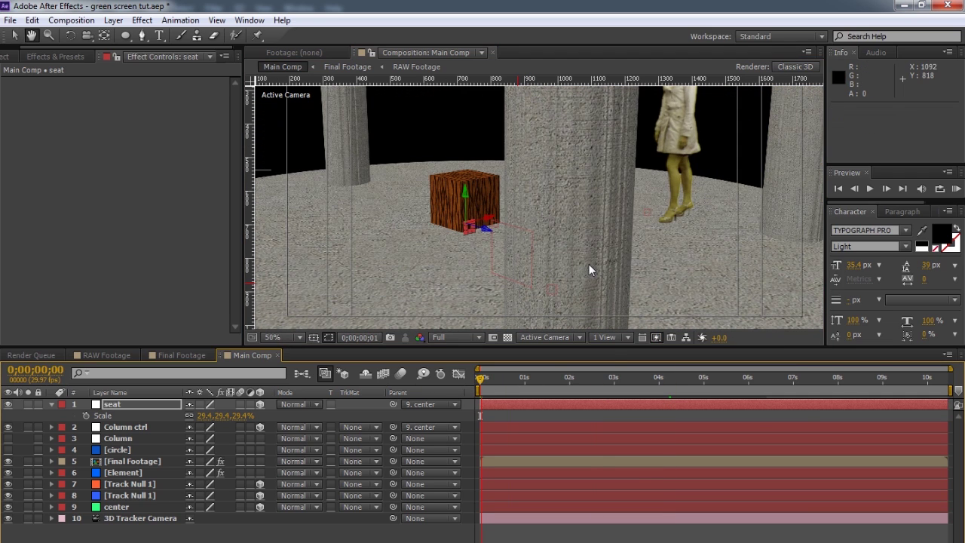
{"action": "left_click", "coordinate": [483, 378]}
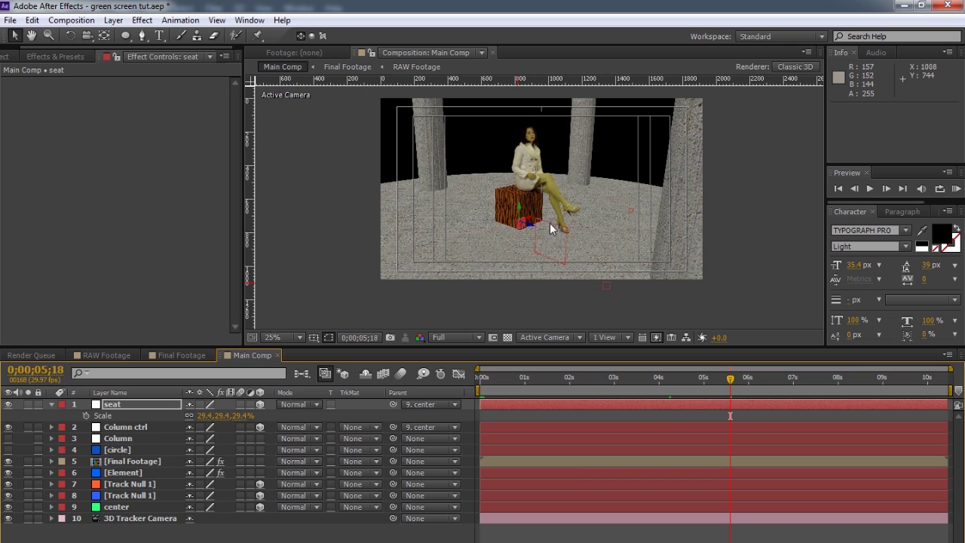
{"action": "left_click_drag", "start_coordinate": [558, 193], "coordinate": [545, 206]}
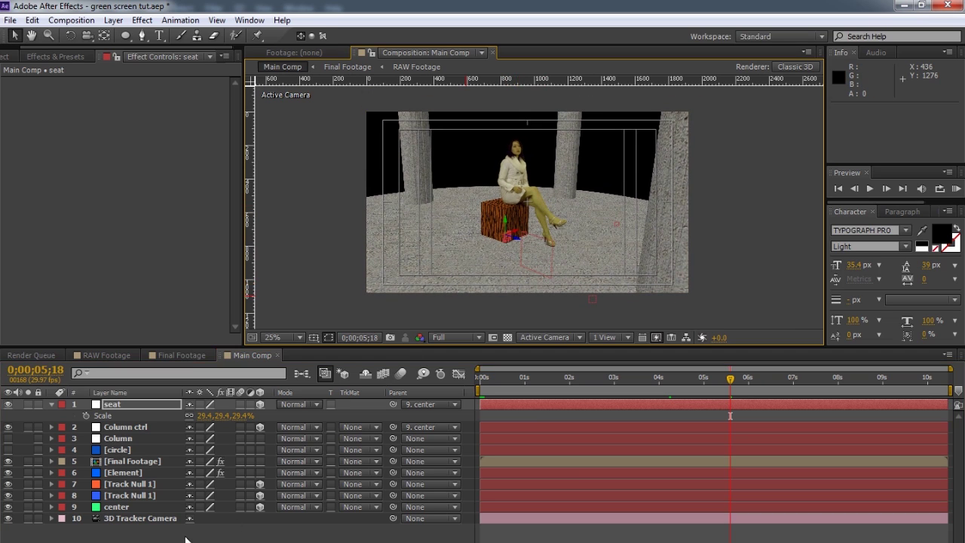
{"action": "left_click", "coordinate": [154, 534]}
{"action": "left_click", "coordinate": [108, 471]}
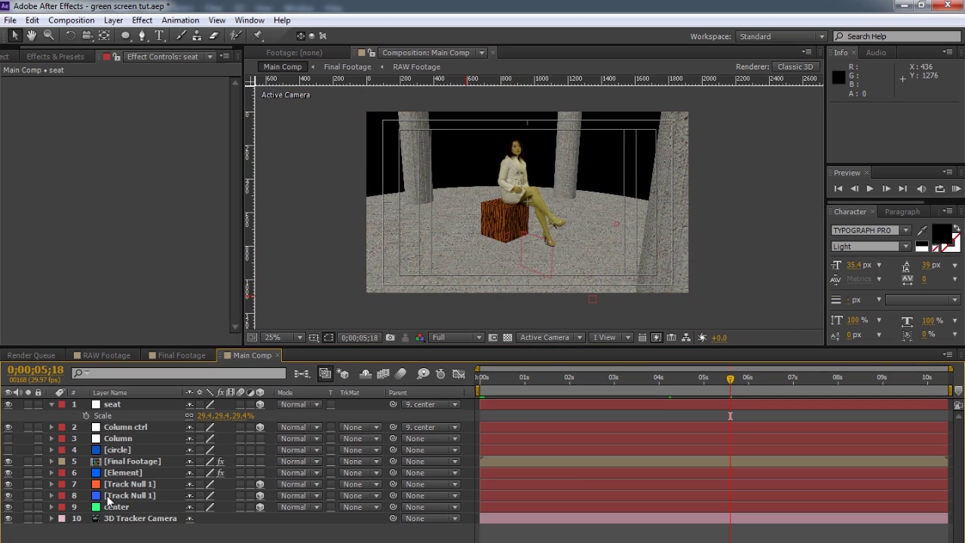
{"action": "left_click", "coordinate": [77, 111]}
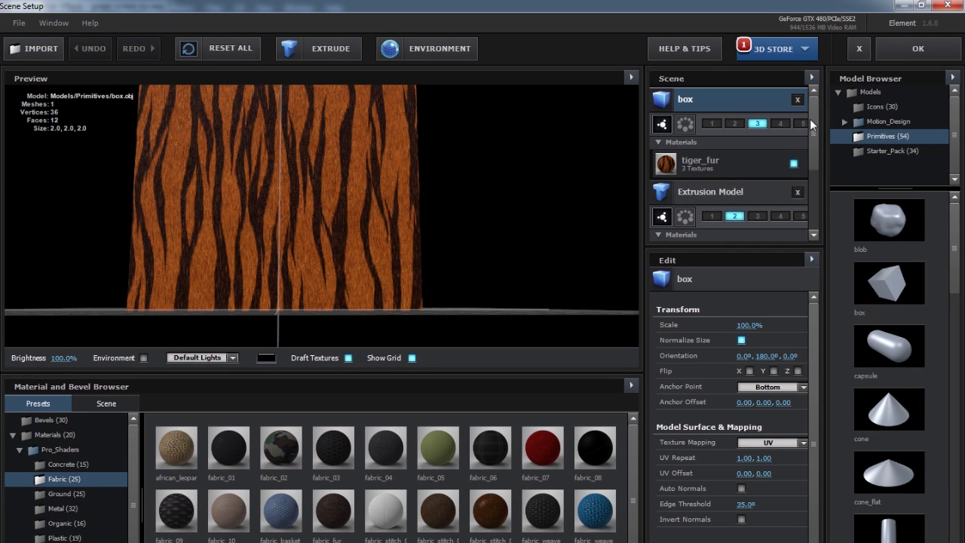
{"action": "left_click_drag", "start_coordinate": [810, 119], "coordinate": [807, 180]}
{"action": "left_click", "coordinate": [724, 162]}
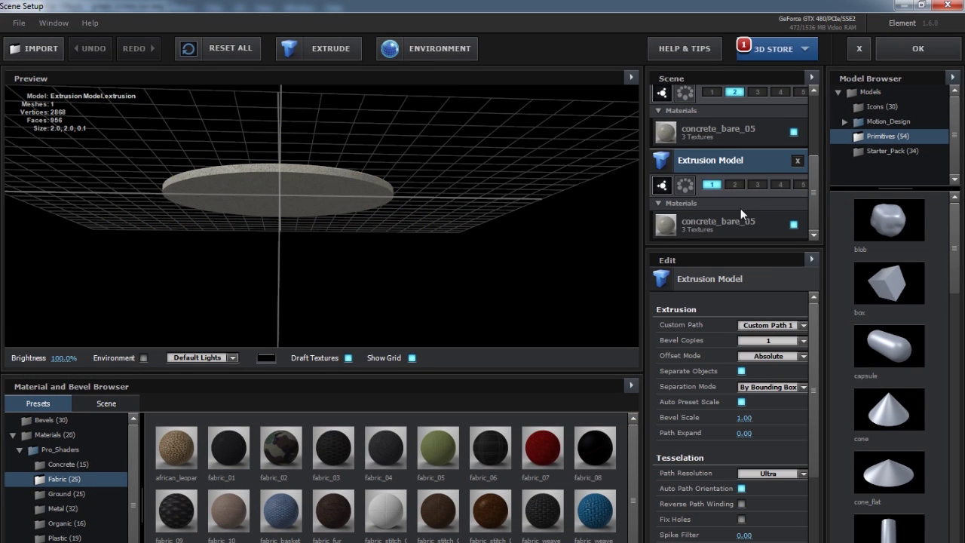
{"action": "left_click_drag", "start_coordinate": [392, 182], "coordinate": [389, 226]}
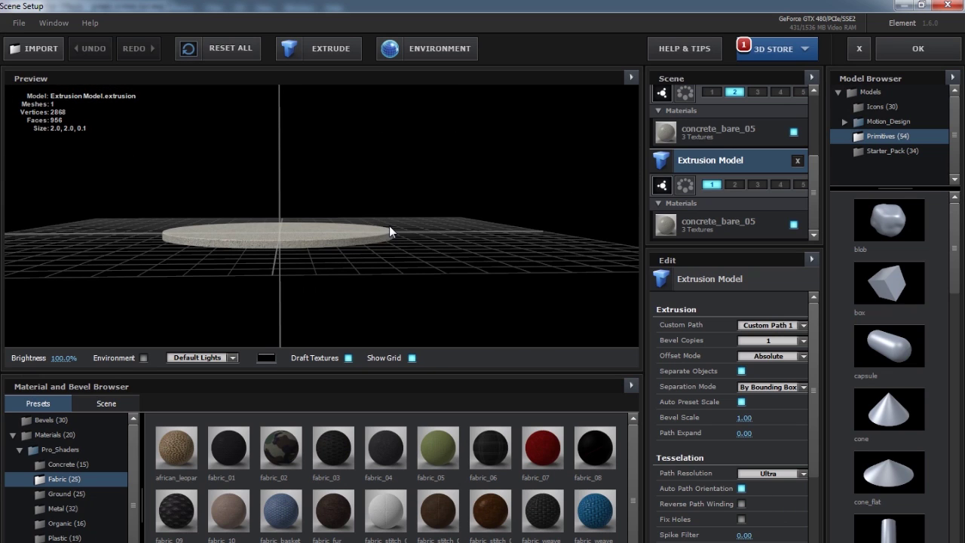
{"action": "left_click", "coordinate": [780, 185]}
{"action": "left_click", "coordinate": [912, 44]}
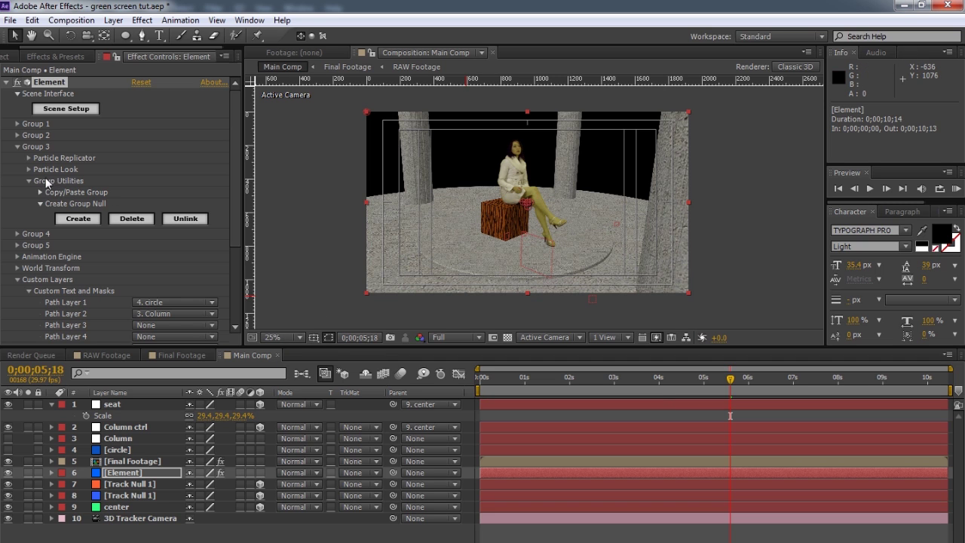
Step: Copy the Element effect's Group 1 settings and paste them into Group 4
{"action": "left_click", "coordinate": [18, 145]}
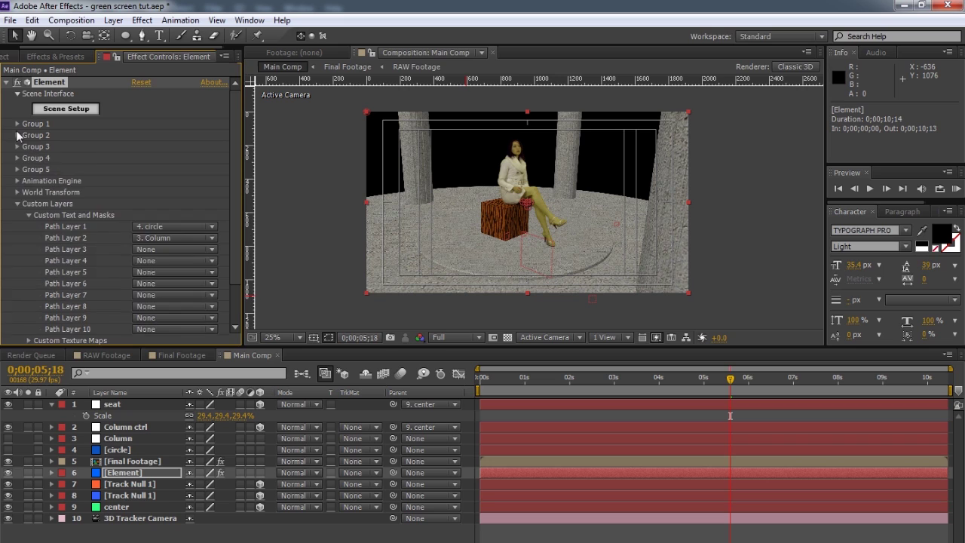
{"action": "left_click", "coordinate": [17, 124]}
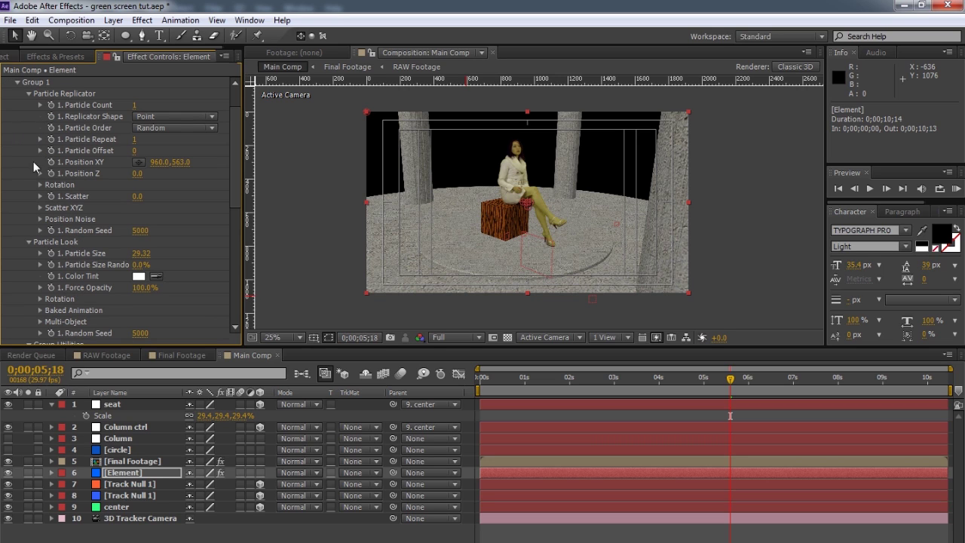
{"action": "left_click", "coordinate": [29, 241]}
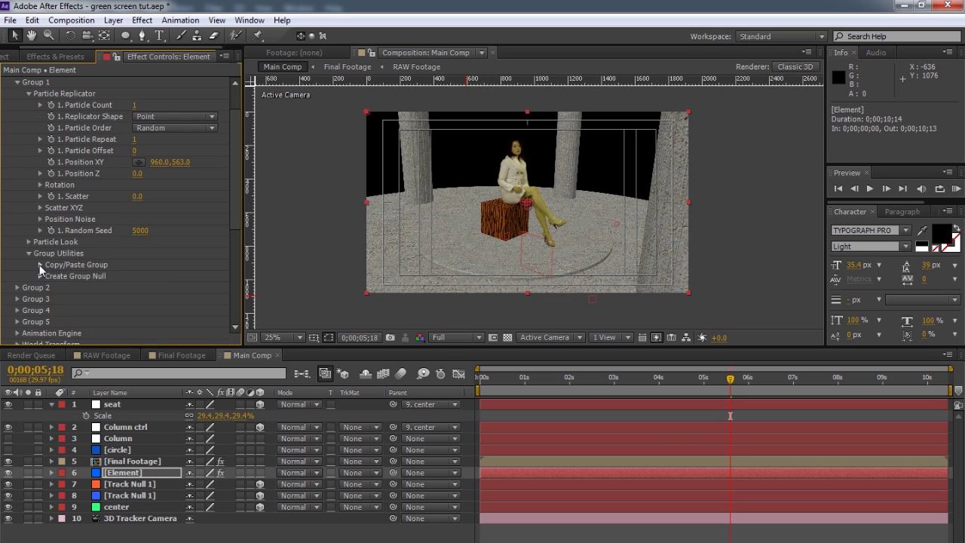
{"action": "left_click", "coordinate": [40, 264]}
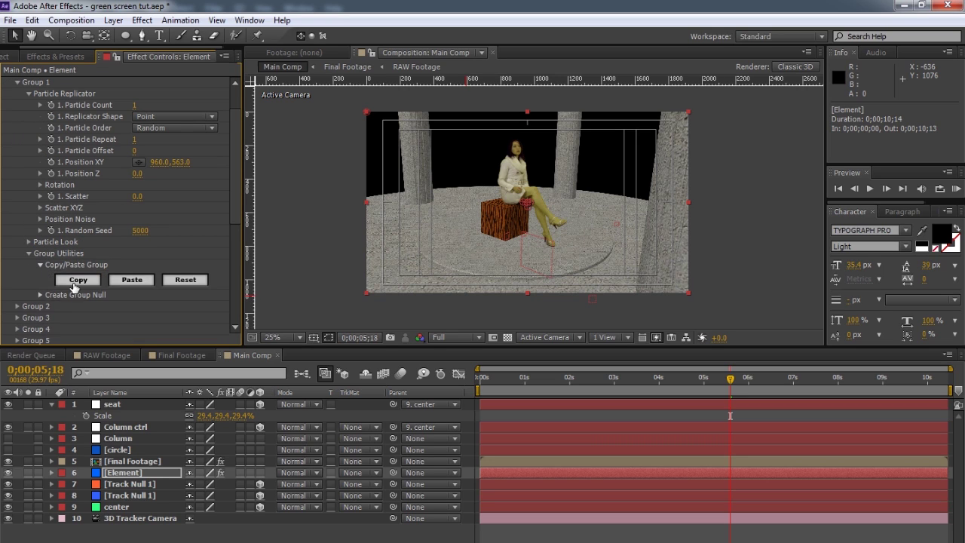
{"action": "left_click", "coordinate": [17, 82]}
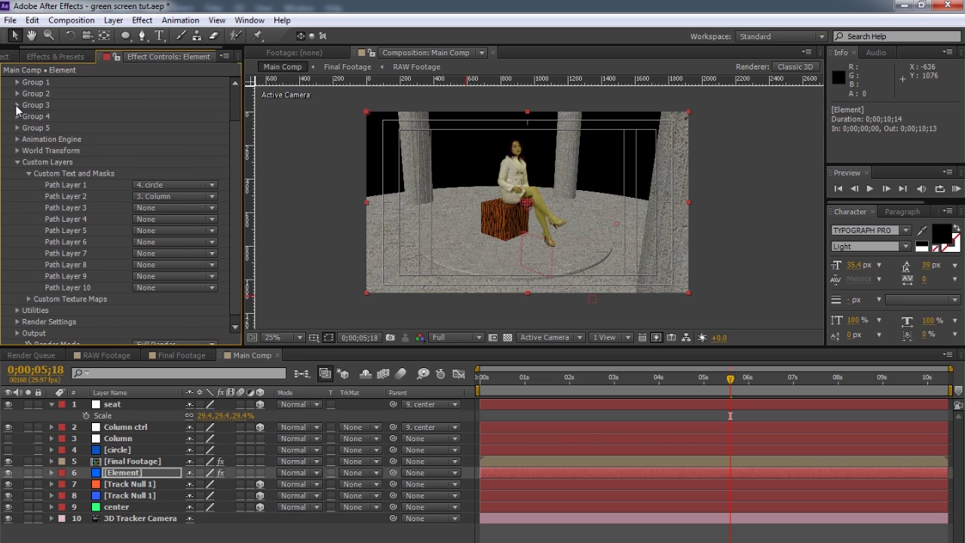
{"action": "left_click", "coordinate": [17, 117]}
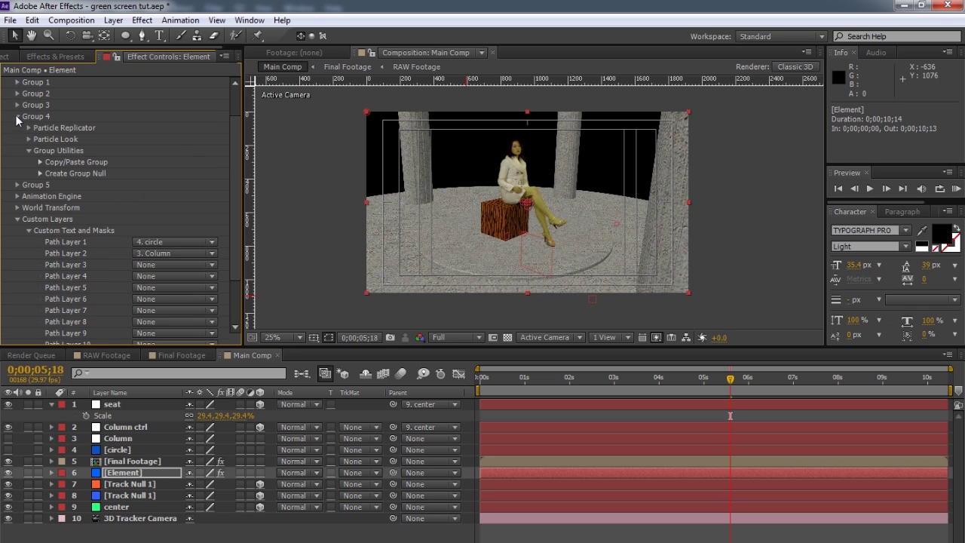
{"action": "left_click", "coordinate": [40, 162]}
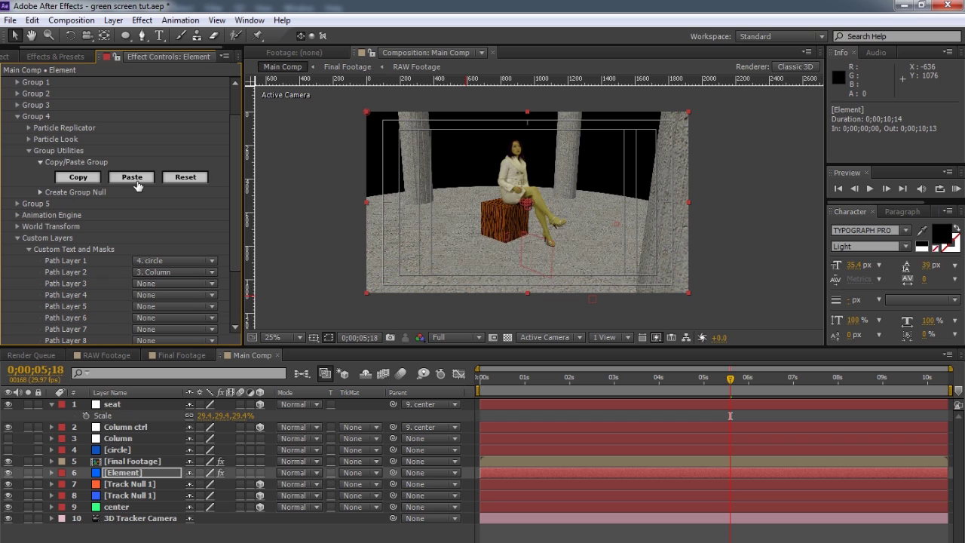
Step: Create a group null for Element's Group 4 and rename it top
{"action": "left_click", "coordinate": [40, 191]}
{"action": "left_click", "coordinate": [78, 208]}
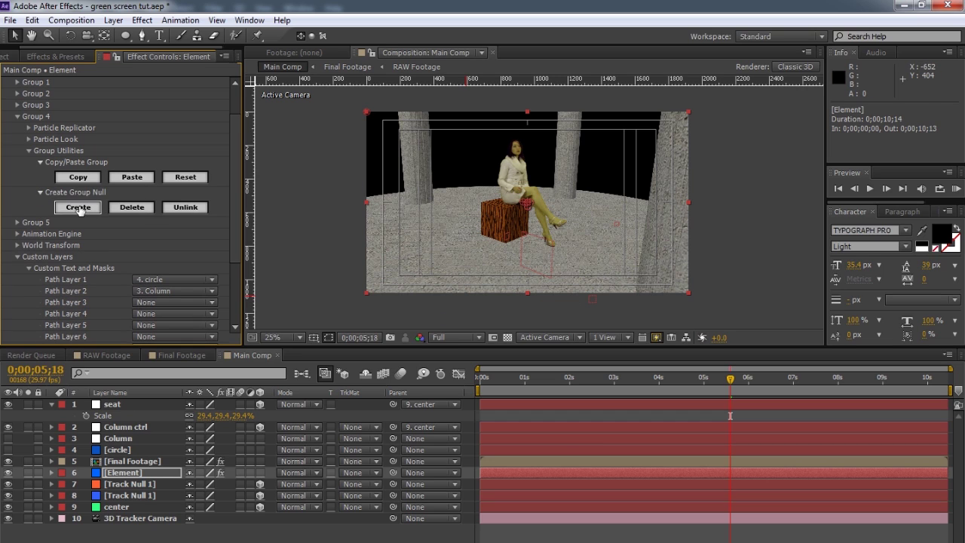
{"action": "left_click", "coordinate": [143, 405]}
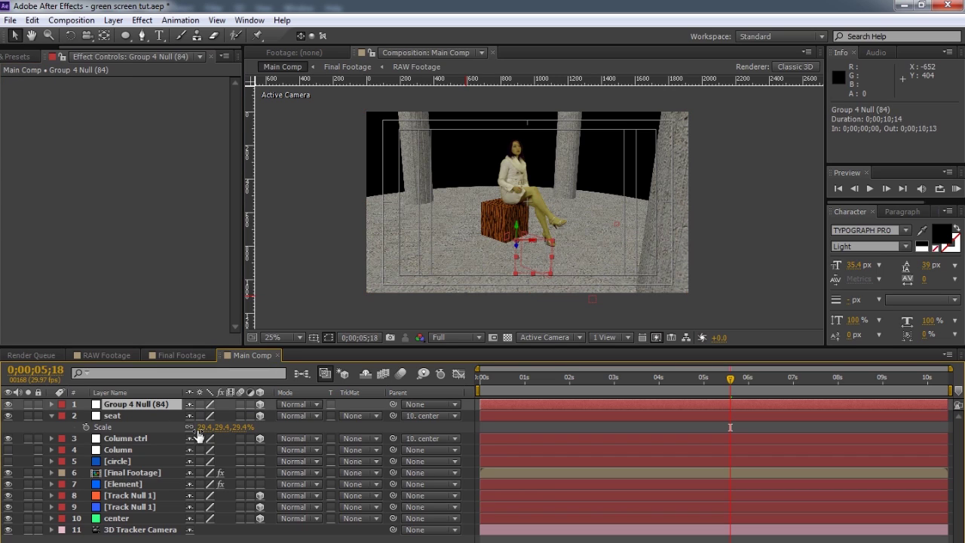
{"action": "key", "text": "Return"}
{"action": "type", "text": "top"}
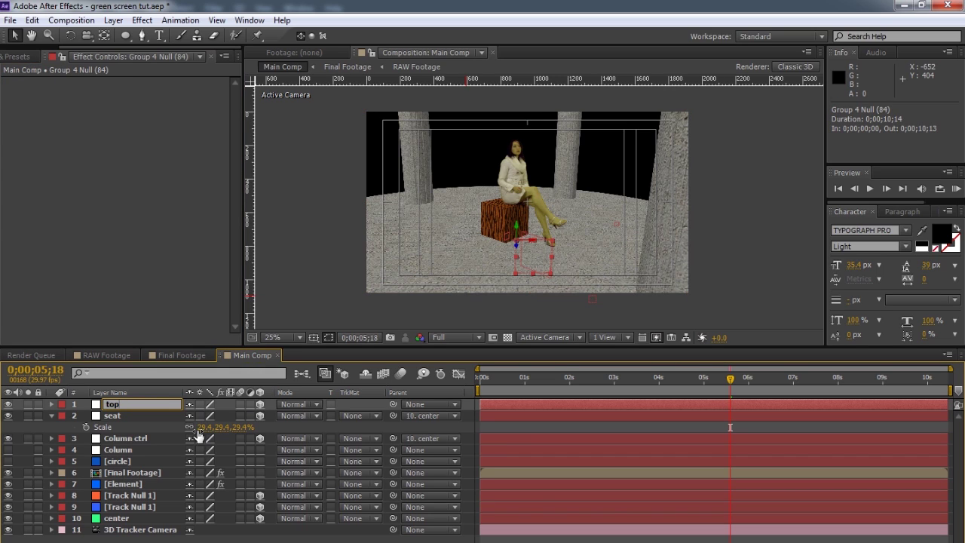
{"action": "left_click", "coordinate": [270, 406]}
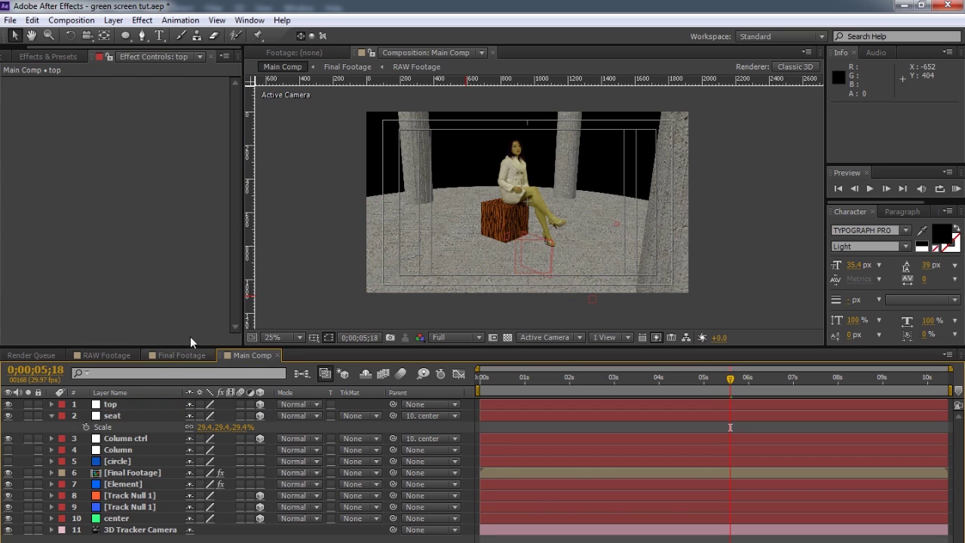
Step: Raise the top null to about 960, 107, 0 so its disc caps the columns, checking along the timeline and returning to the start
{"action": "left_click", "coordinate": [136, 406]}
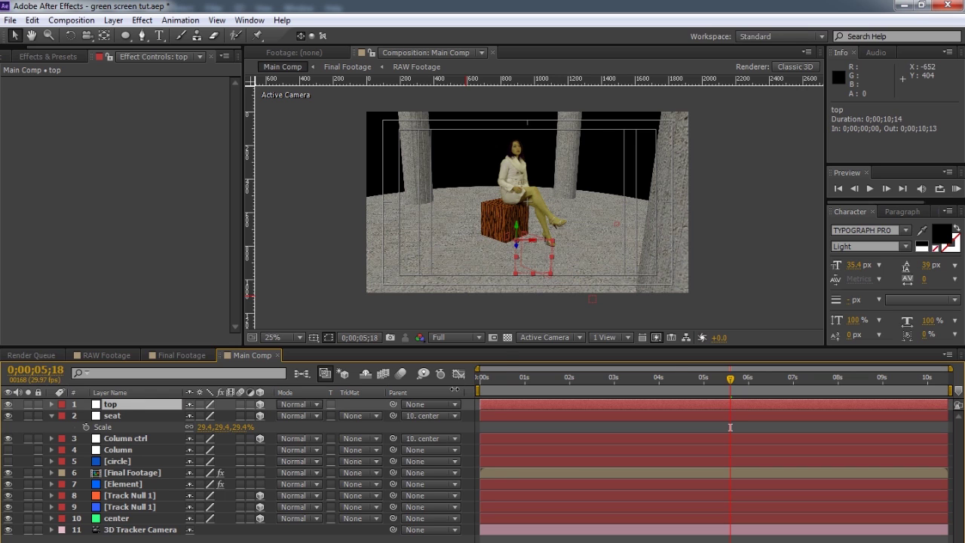
{"action": "left_click_drag", "start_coordinate": [733, 379], "coordinate": [488, 390]}
{"action": "left_click_drag", "start_coordinate": [498, 224], "coordinate": [501, 153]}
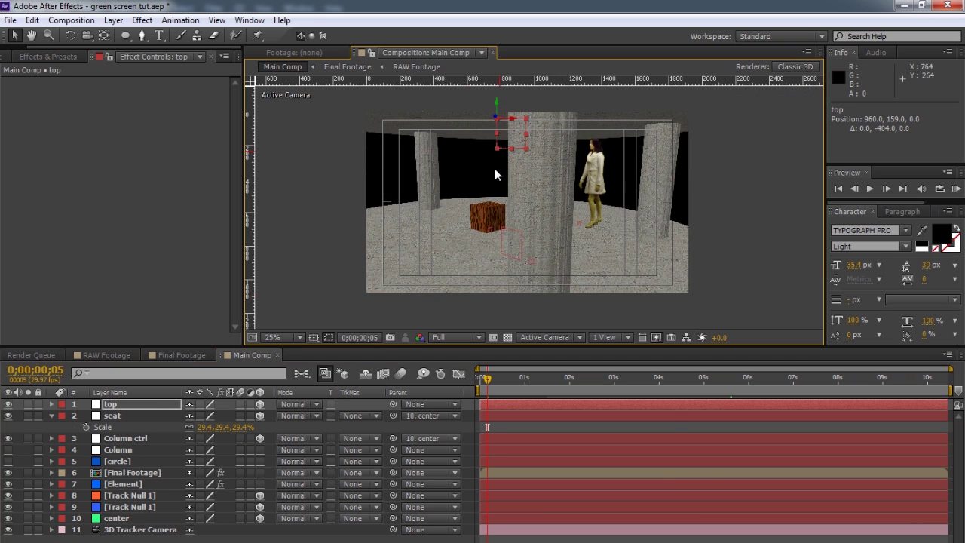
{"action": "left_click_drag", "start_coordinate": [496, 102], "coordinate": [496, 101]}
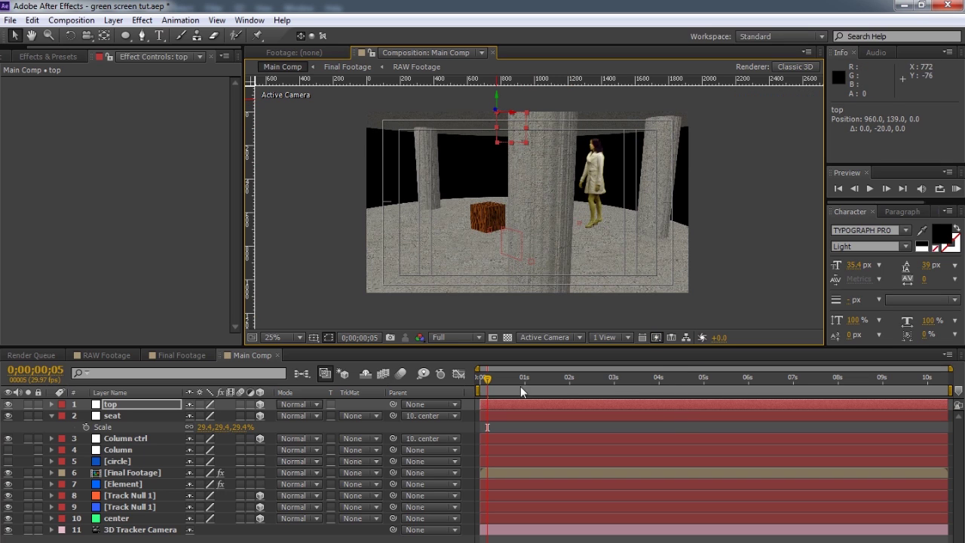
{"action": "left_click_drag", "start_coordinate": [488, 375], "coordinate": [415, 386]}
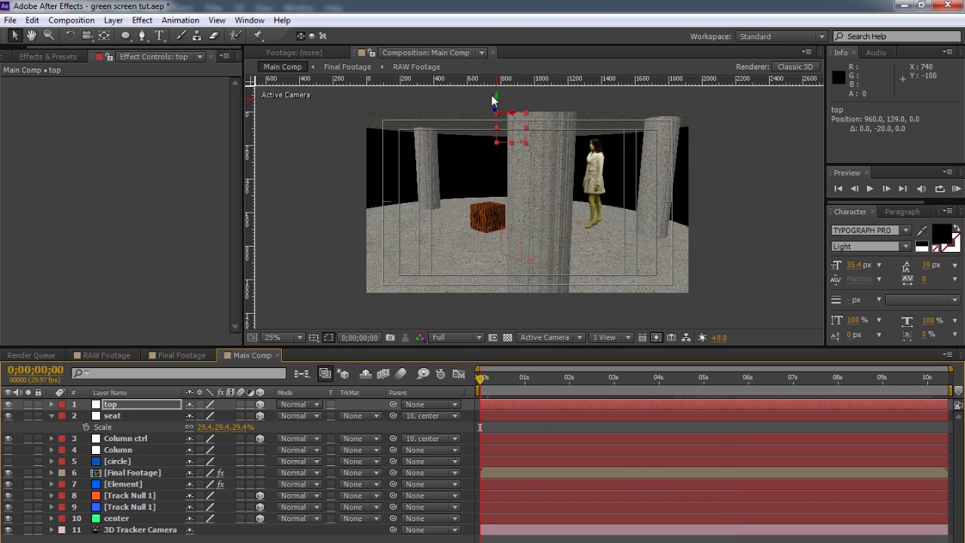
{"action": "left_click_drag", "start_coordinate": [496, 95], "coordinate": [495, 86]}
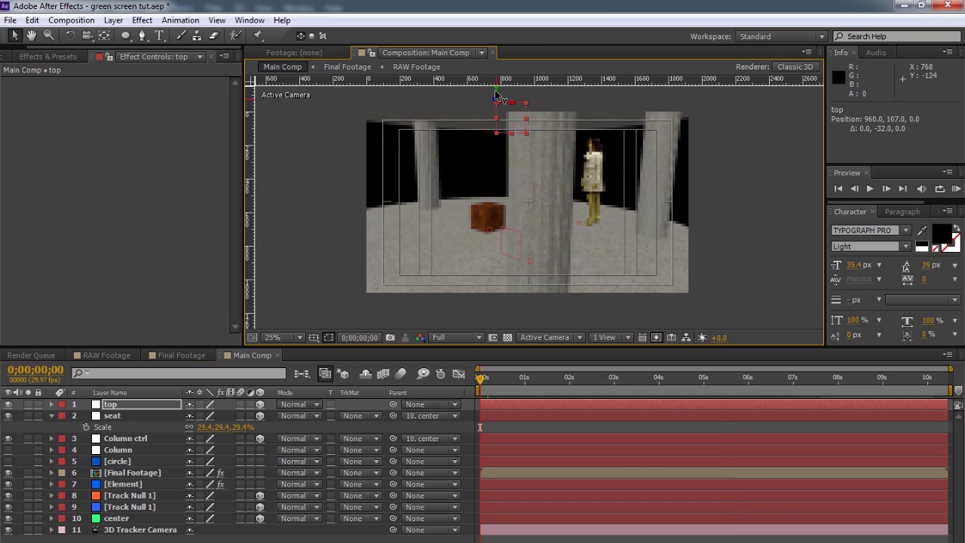
{"action": "left_click_drag", "start_coordinate": [493, 380], "coordinate": [810, 402]}
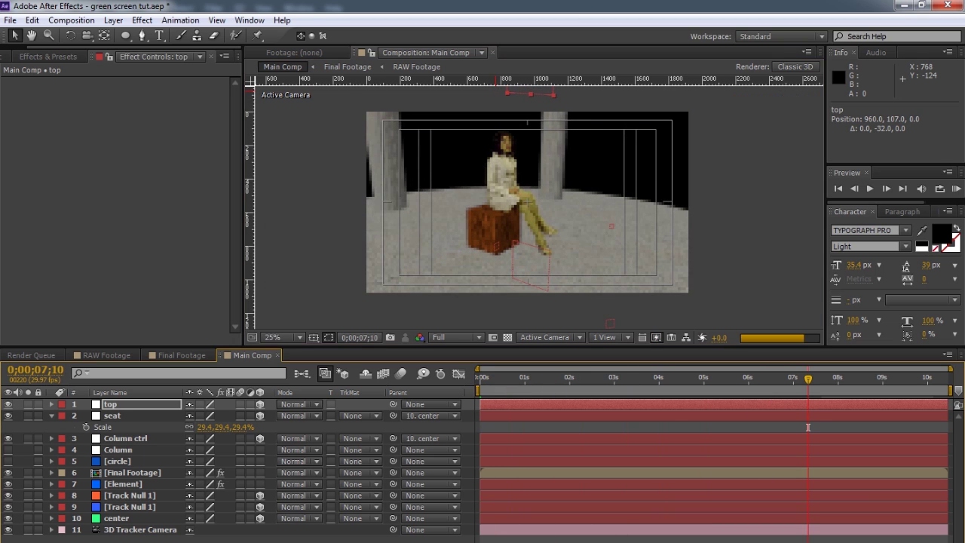
{"action": "left_click", "coordinate": [808, 427]}
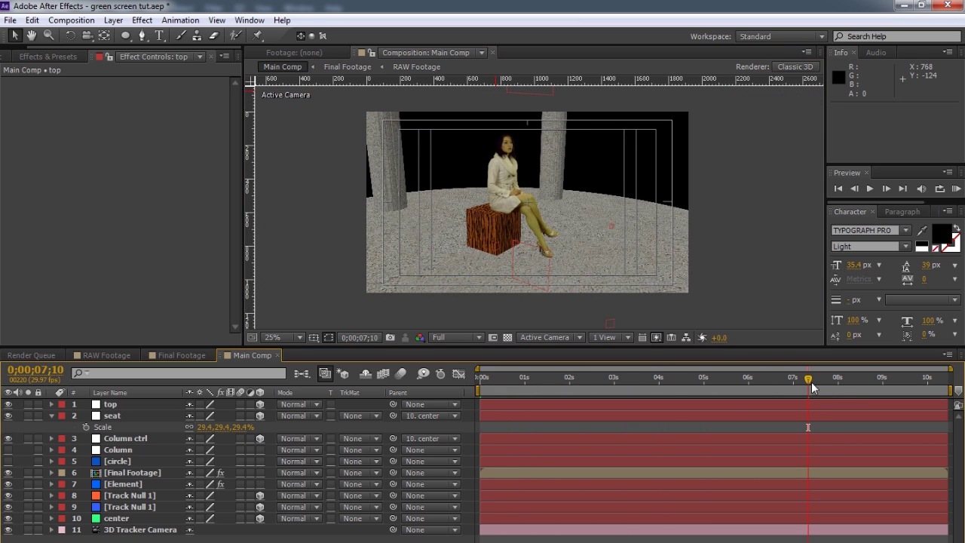
{"action": "left_click_drag", "start_coordinate": [812, 387], "coordinate": [446, 389]}
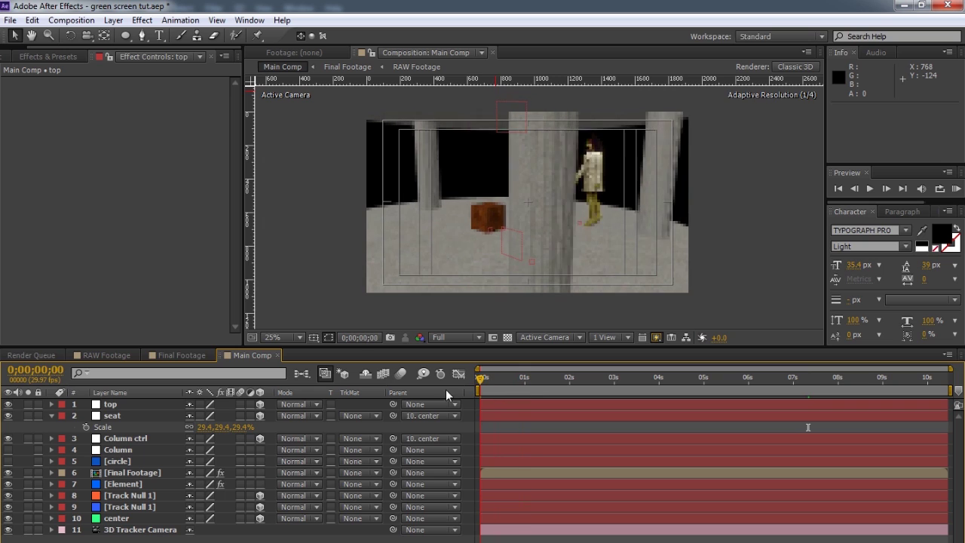
Step: Duplicate the Element layer, rename the copy Element Mask and place it above the Final Footage layer
{"action": "left_click", "coordinate": [129, 485]}
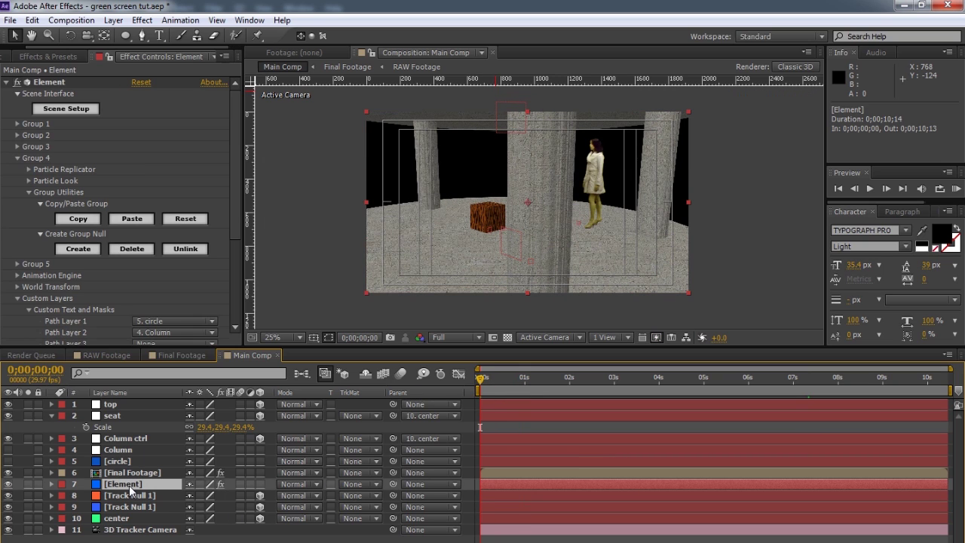
{"action": "key", "text": "ctrl+d"}
{"action": "key", "text": "Return"}
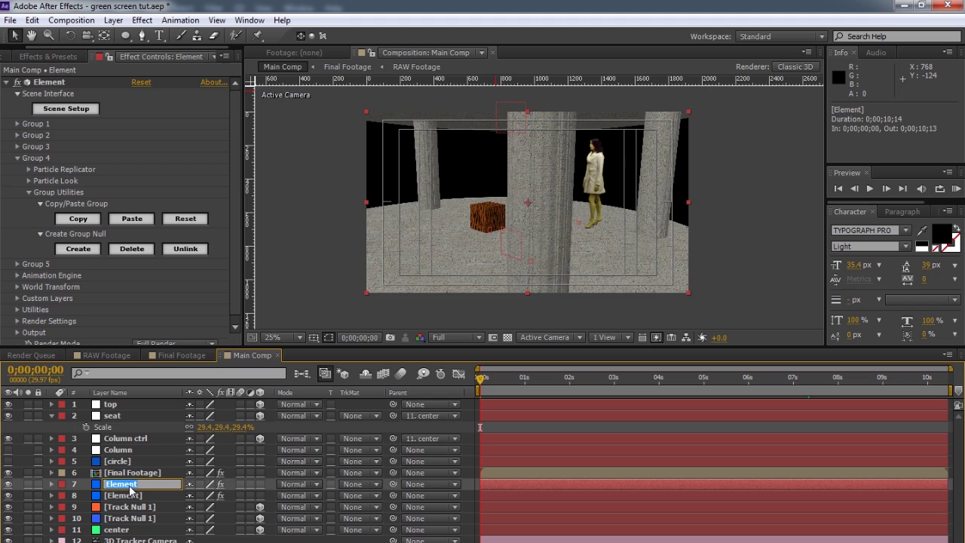
{"action": "key", "text": "Right"}
{"action": "left_click", "coordinate": [101, 486]}
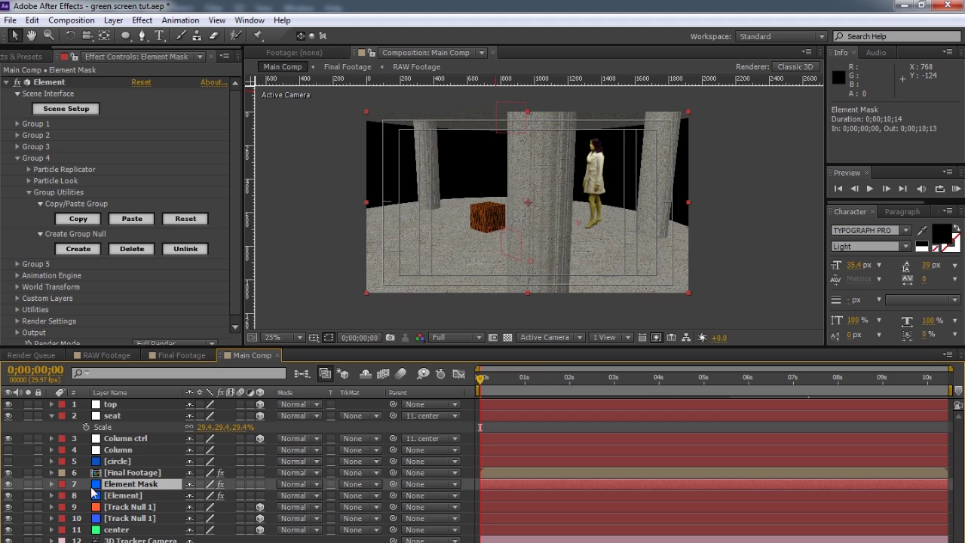
{"action": "left_click_drag", "start_coordinate": [95, 484], "coordinate": [101, 468]}
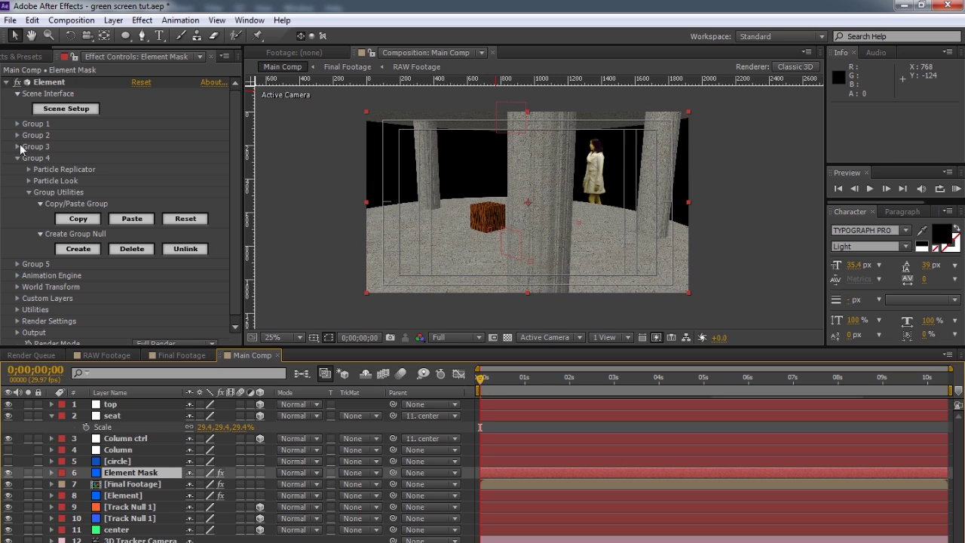
Step: Set the Element Mask layer's output to show World Position and bring its matte settings into view
{"action": "scroll", "coordinate": [94, 202], "scroll_direction": "down", "scroll_amount": 1}
{"action": "left_click", "coordinate": [17, 327]}
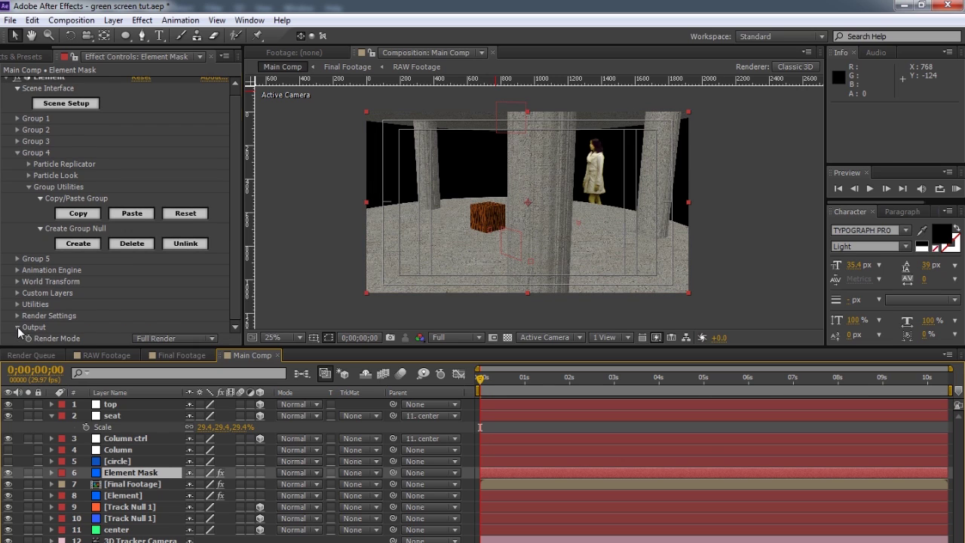
{"action": "scroll", "coordinate": [137, 286], "scroll_direction": "down", "scroll_amount": 3}
{"action": "left_click", "coordinate": [197, 294]}
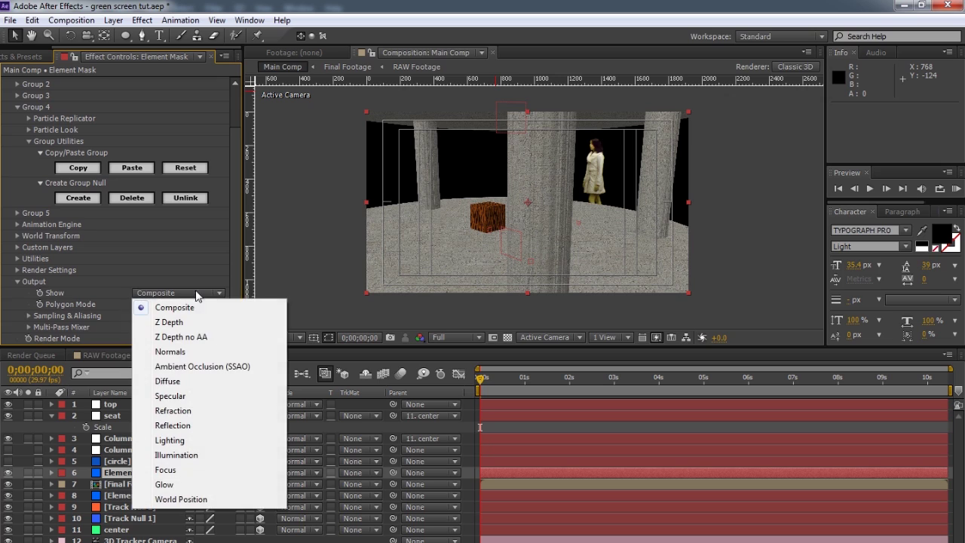
{"action": "left_click", "coordinate": [189, 498]}
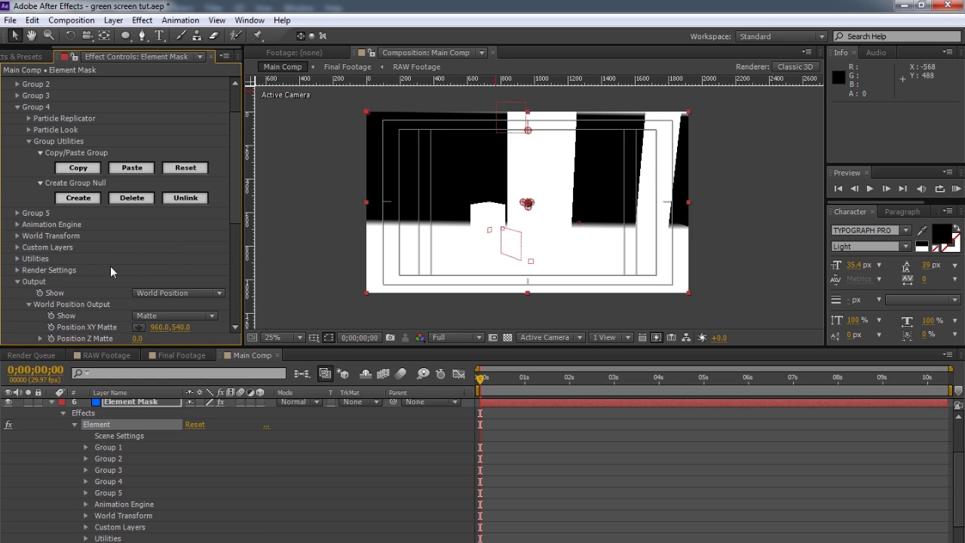
{"action": "scroll", "coordinate": [110, 268], "scroll_direction": "down", "scroll_amount": 3}
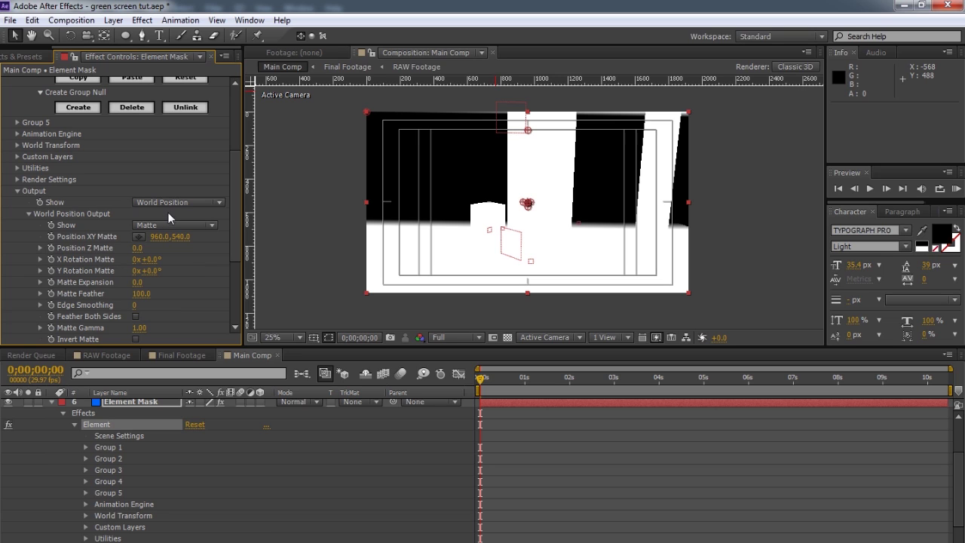
Step: Set the Element Mask's Position Z Matte to -490 so only the foreground column stays white, and collapse the layer
{"action": "left_click_drag", "start_coordinate": [136, 253], "coordinate": [115, 250]}
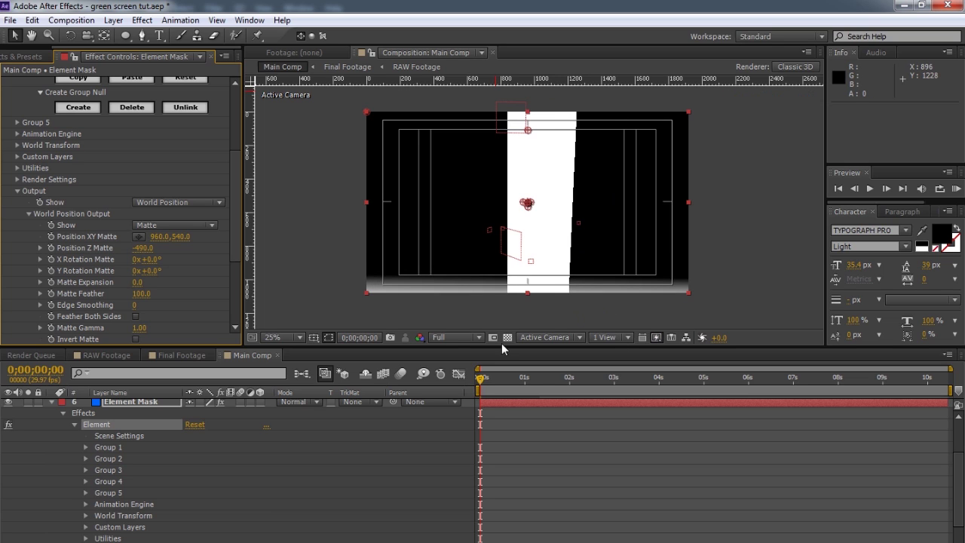
{"action": "scroll", "coordinate": [304, 521], "scroll_direction": "up", "scroll_amount": 2}
{"action": "left_click", "coordinate": [51, 473]}
Step: Set the Final Footage layer's track matte to Luma Inverted from Element Mask, checking the result along the timeline and returning to the start
{"action": "left_click", "coordinate": [146, 485]}
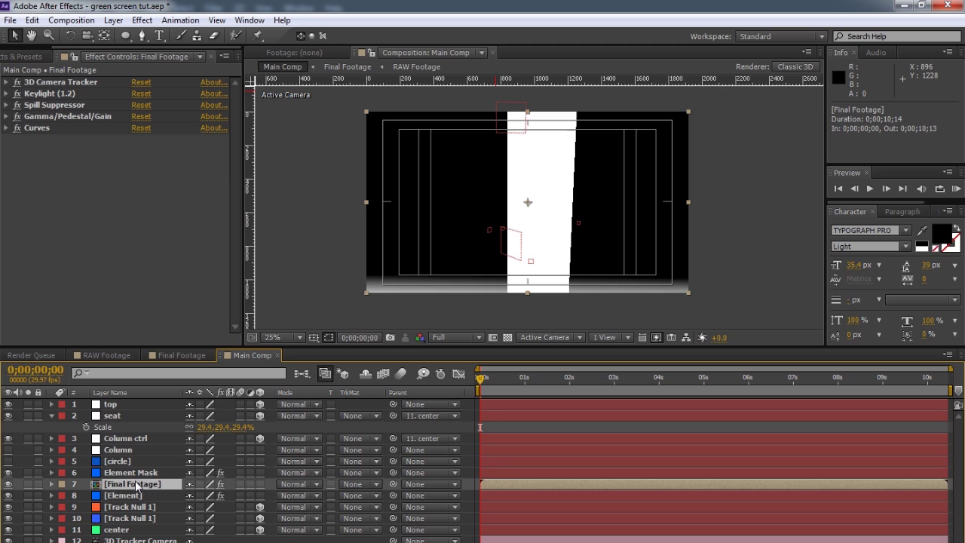
{"action": "left_click", "coordinate": [344, 486]}
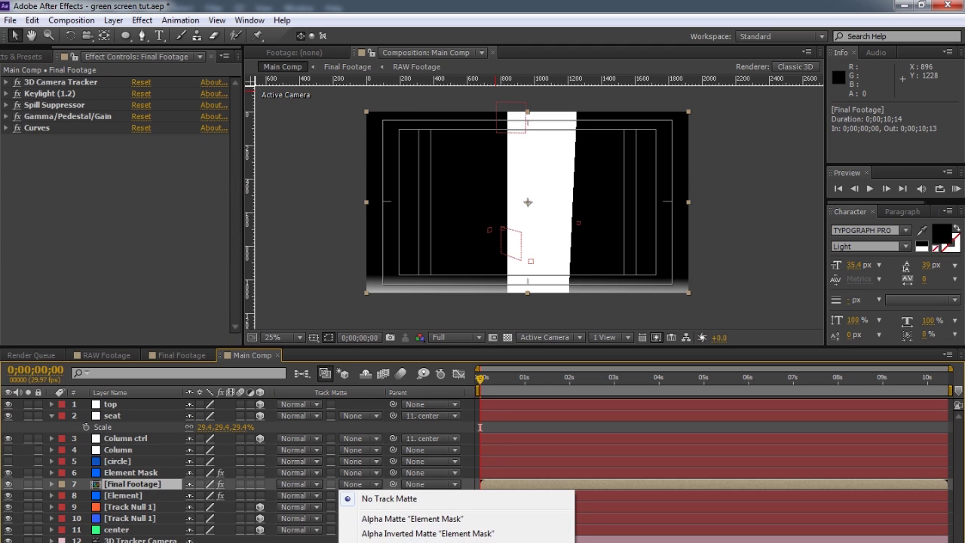
{"action": "left_click", "coordinate": [428, 533]}
{"action": "left_click_drag", "start_coordinate": [481, 378], "coordinate": [794, 372]}
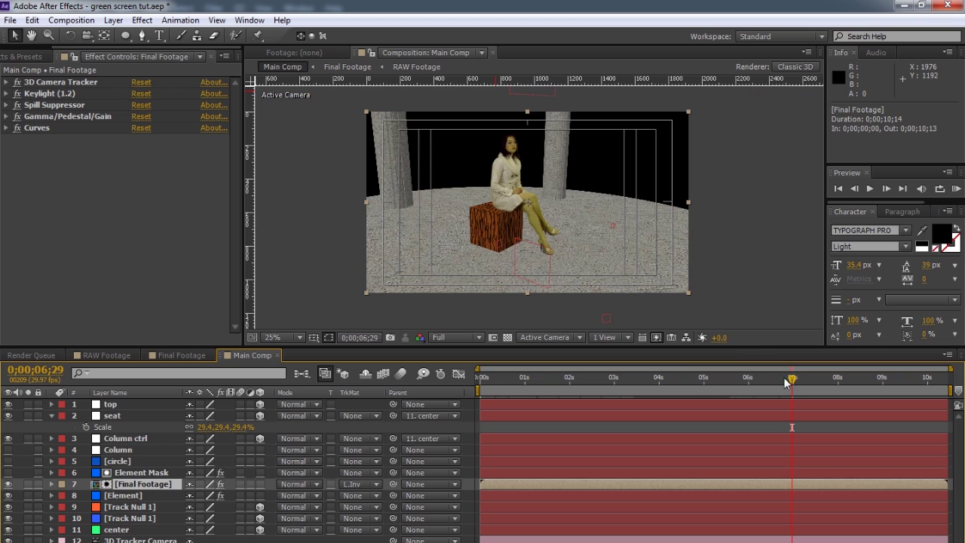
{"action": "left_click_drag", "start_coordinate": [792, 378], "coordinate": [400, 374]}
{"action": "left_click_drag", "start_coordinate": [657, 379], "coordinate": [474, 392]}
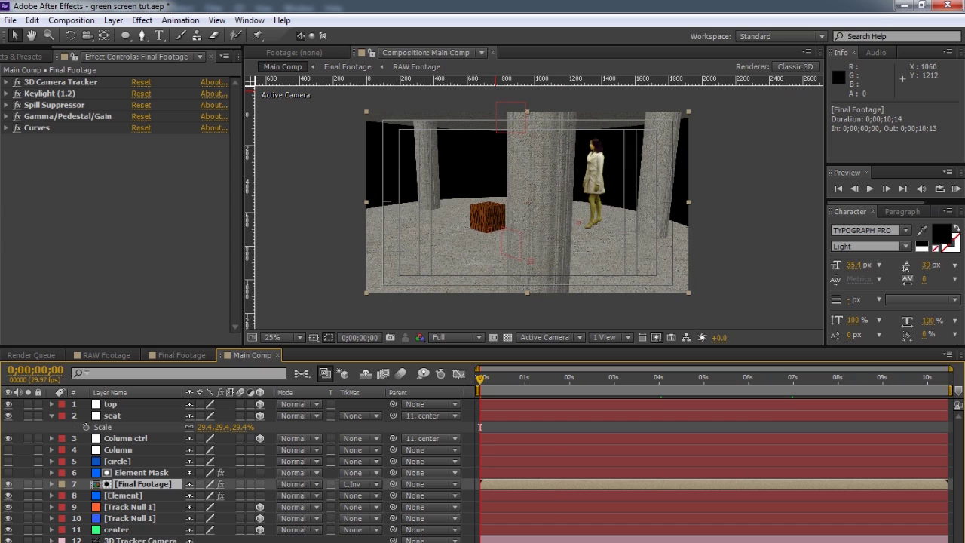
Step: Turn on Depth of Field for the 3D Tracker Camera and check the blur around 8 seconds and at the start
{"action": "left_click", "coordinate": [140, 540]}
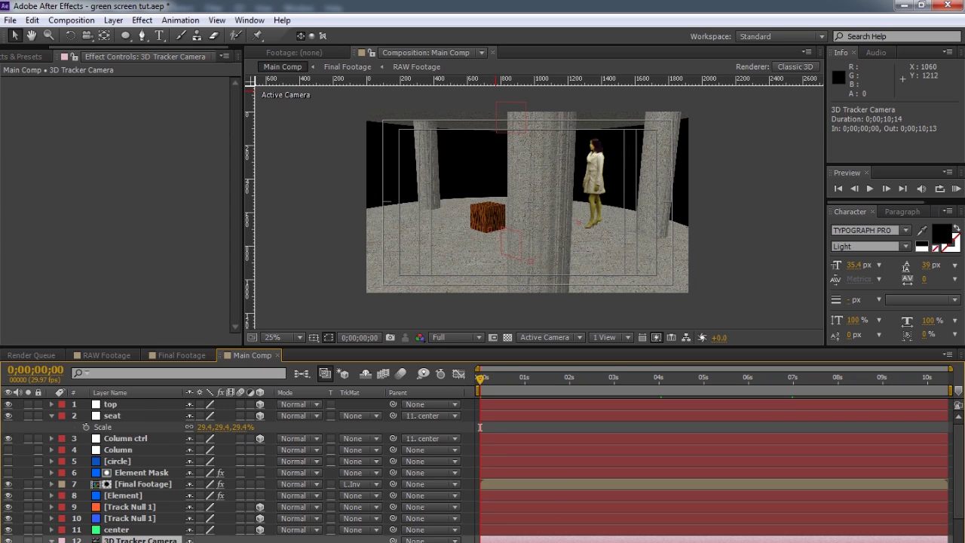
{"action": "key", "text": "a"}
{"action": "key", "text": "a"}
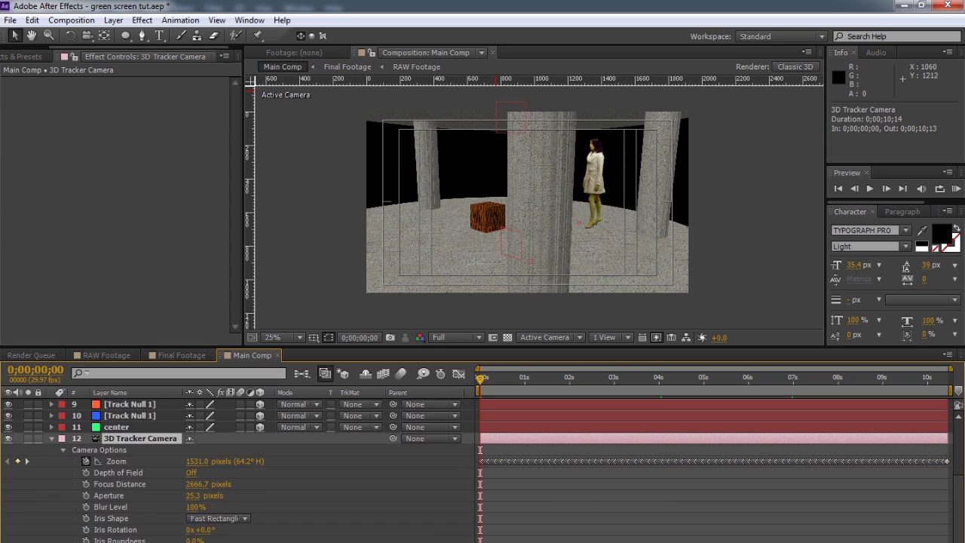
{"action": "left_click", "coordinate": [192, 474]}
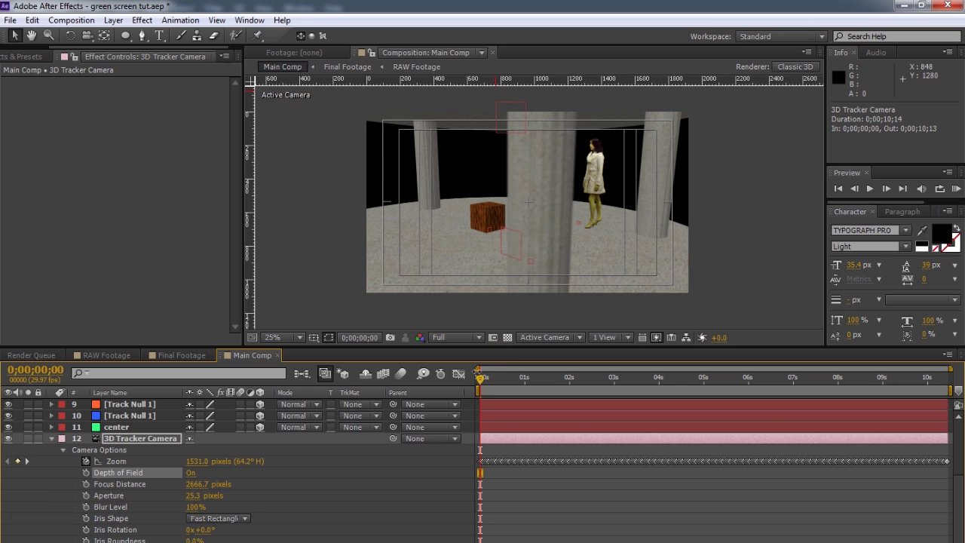
{"action": "left_click_drag", "start_coordinate": [481, 379], "coordinate": [841, 355]}
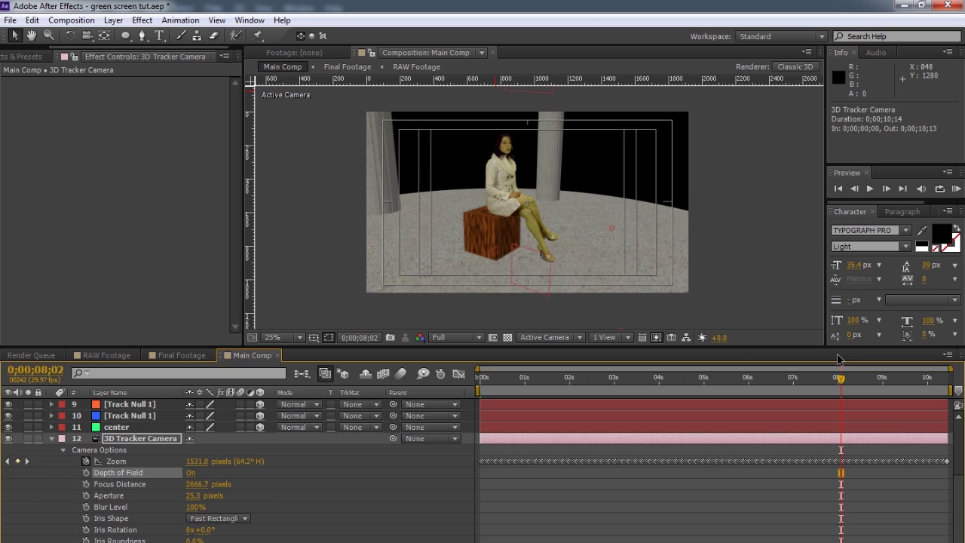
{"action": "scroll", "coordinate": [520, 186], "scroll_direction": "up", "scroll_amount": 2}
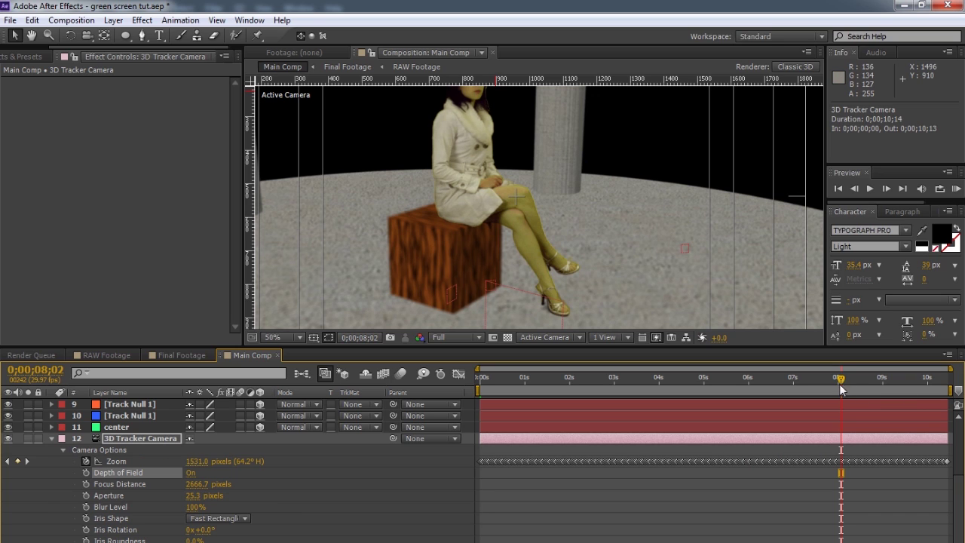
{"action": "key", "text": "Home"}
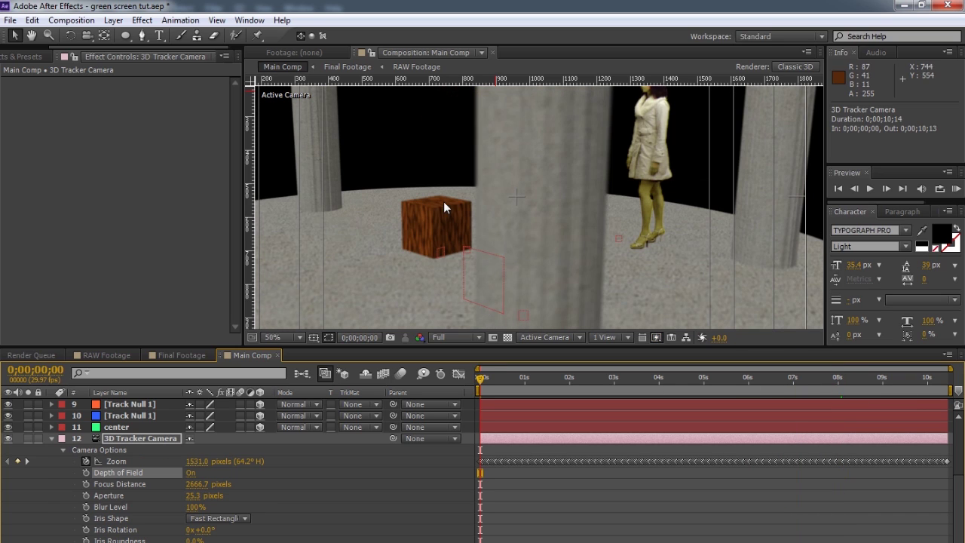
{"action": "key", "text": "comma"}
{"action": "key", "text": "h"}
{"action": "left_click_drag", "start_coordinate": [495, 196], "coordinate": [515, 199]}
Step: Create a new null object in Main Comp and rename it follow focus
{"action": "right_click", "coordinate": [345, 541]}
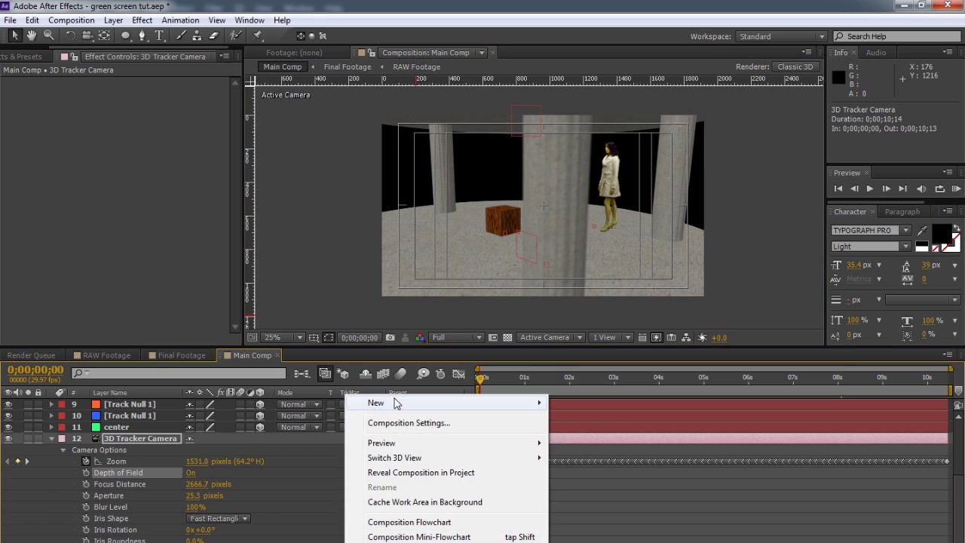
{"action": "left_click", "coordinate": [281, 482]}
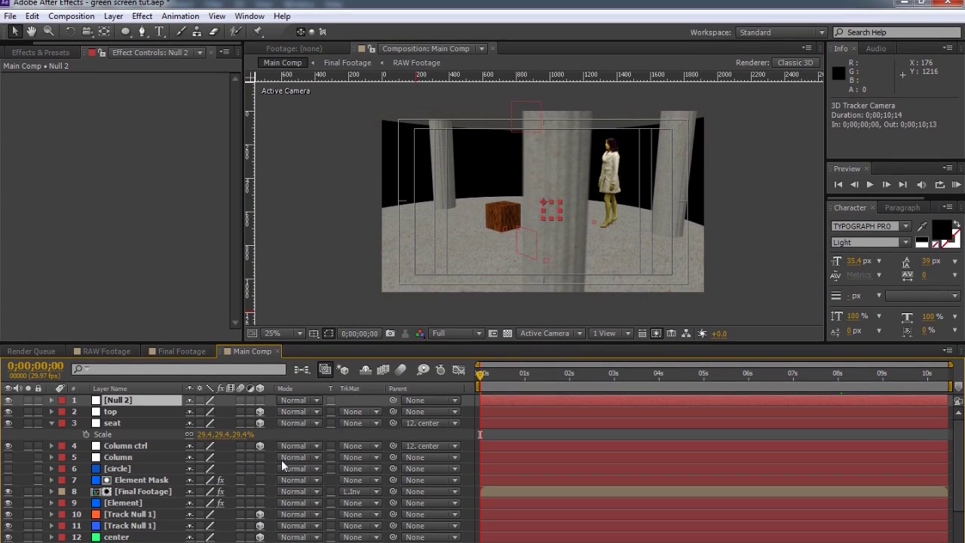
{"action": "key", "text": "Return"}
{"action": "type", "text": "focus"}
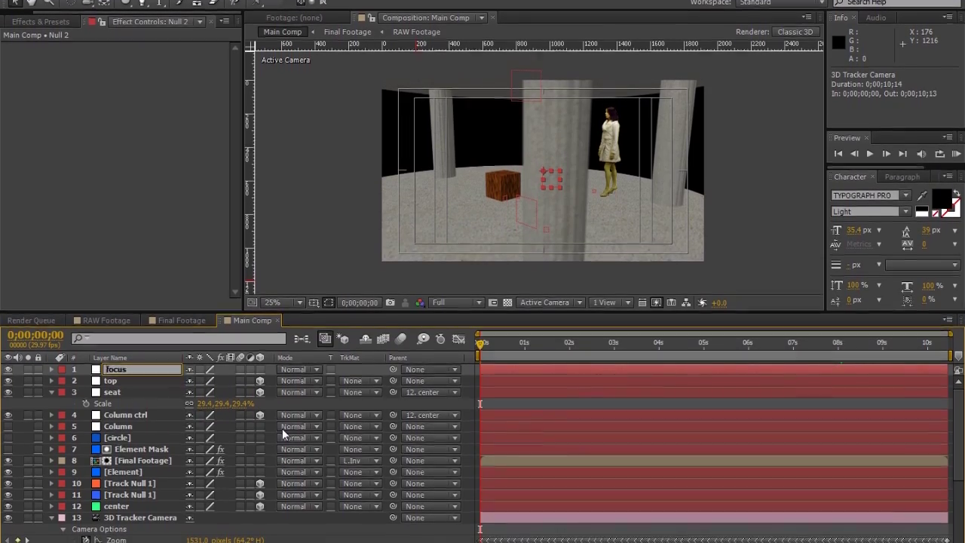
{"action": "key", "text": "Home"}
{"action": "type", "text": "follow"}
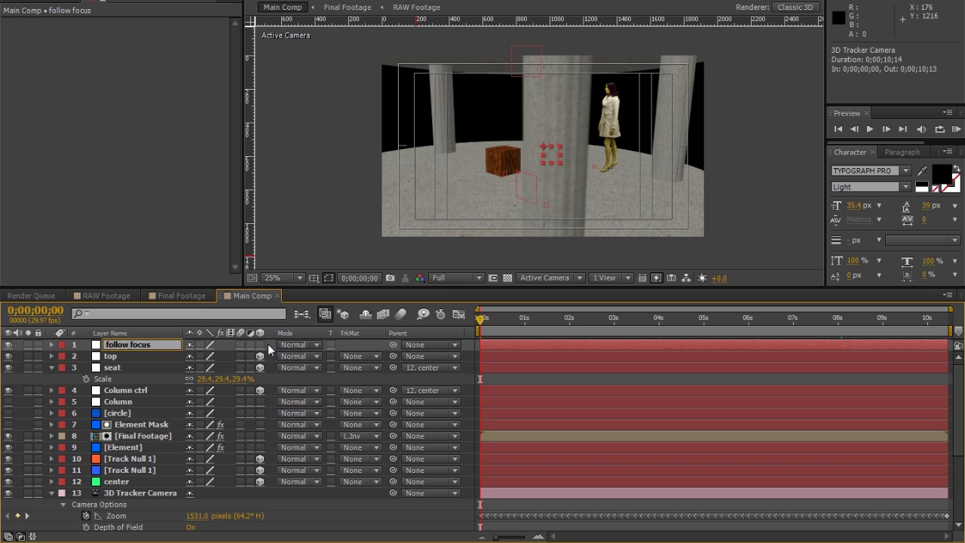
{"action": "key", "text": "Return"}
Step: Make the follow focus null a 3D layer and show only its Position property
{"action": "left_click", "coordinate": [149, 343]}
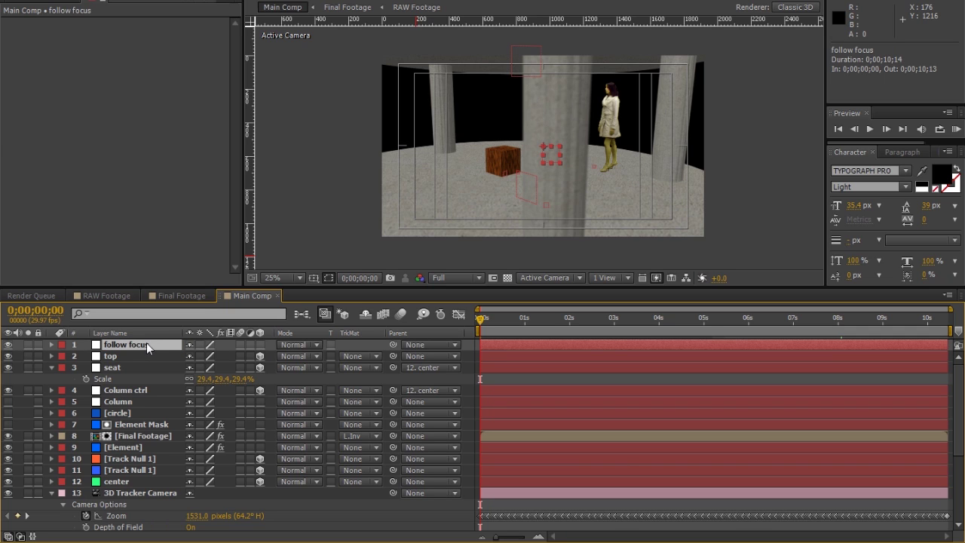
{"action": "key", "text": "p"}
{"action": "left_click", "coordinate": [260, 344]}
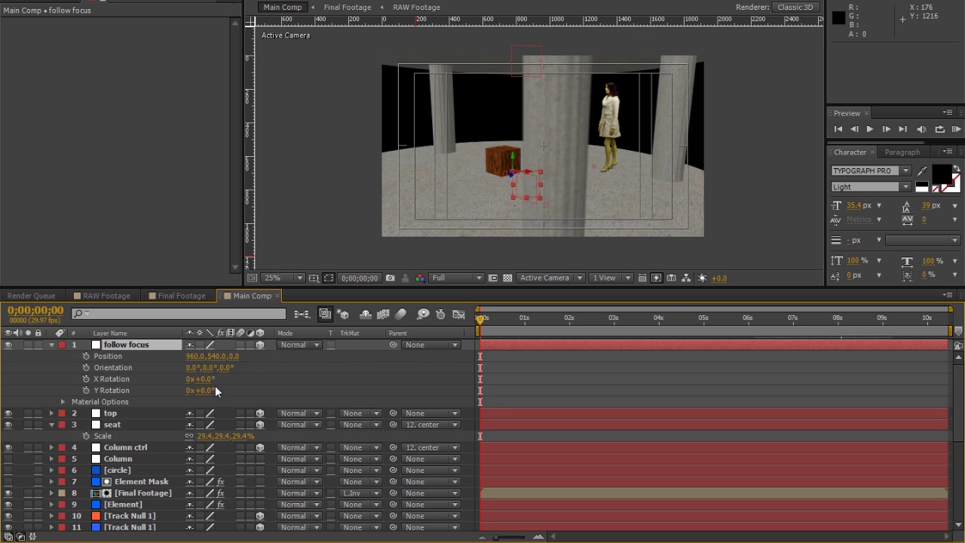
{"action": "key", "text": "p"}
{"action": "key", "text": "p"}
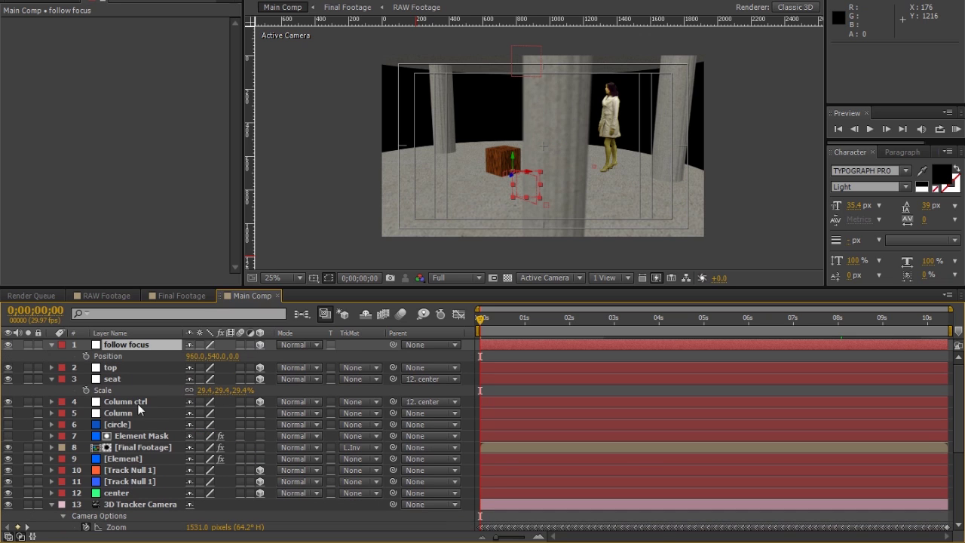
Step: Reveal the 3D Tracker Camera's Position and start a Focus Distance expression with length()
{"action": "left_click", "coordinate": [132, 505]}
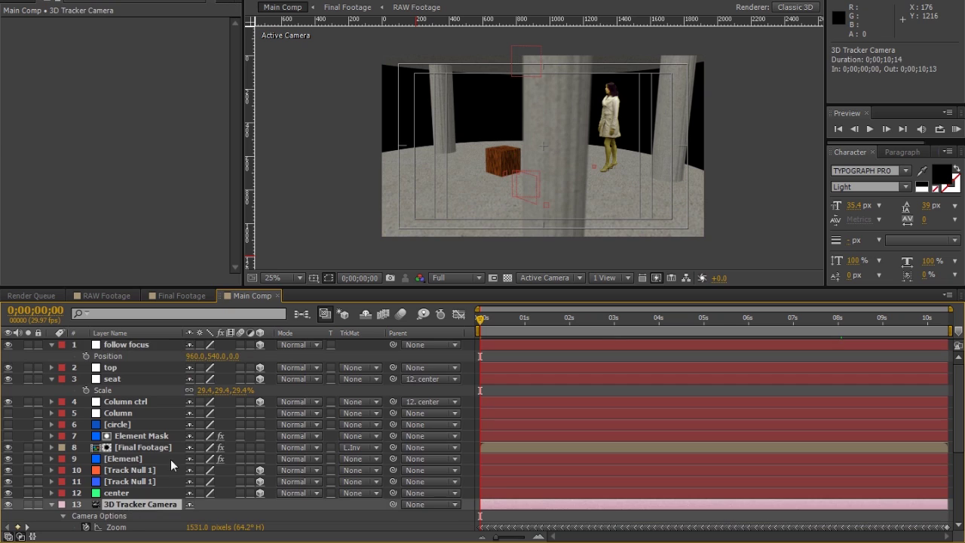
{"action": "scroll", "coordinate": [174, 466], "scroll_direction": "down", "scroll_amount": 3}
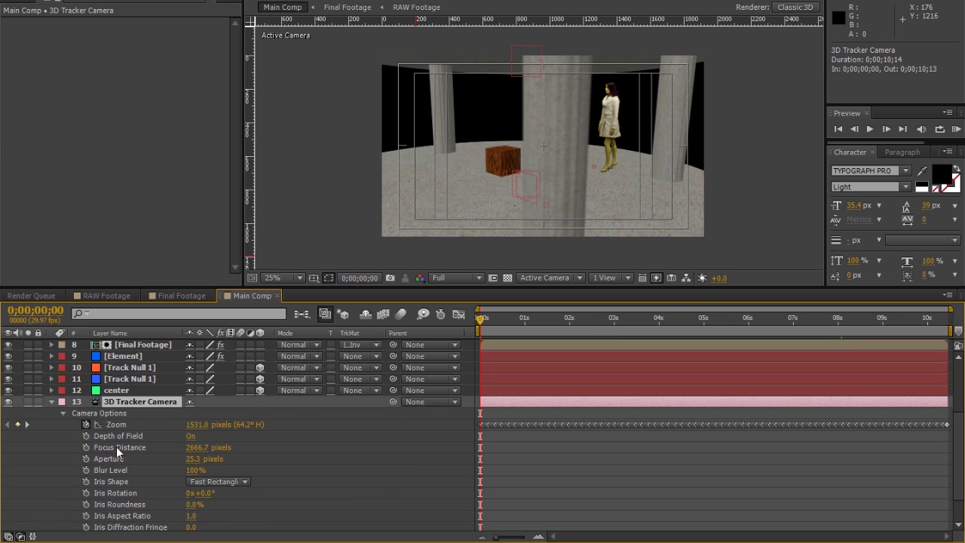
{"action": "key", "text": "shift+p"}
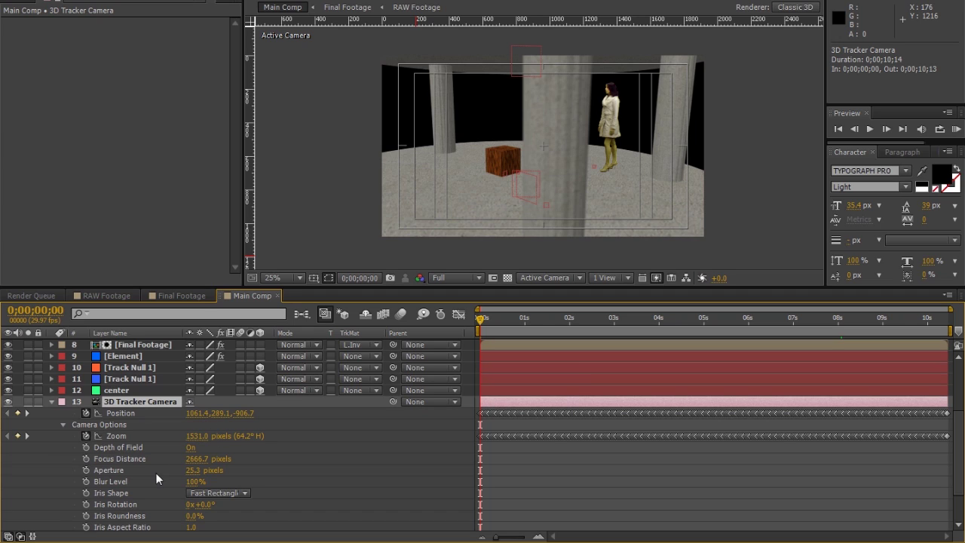
{"action": "left_click", "coordinate": [86, 459], "text": "alt"}
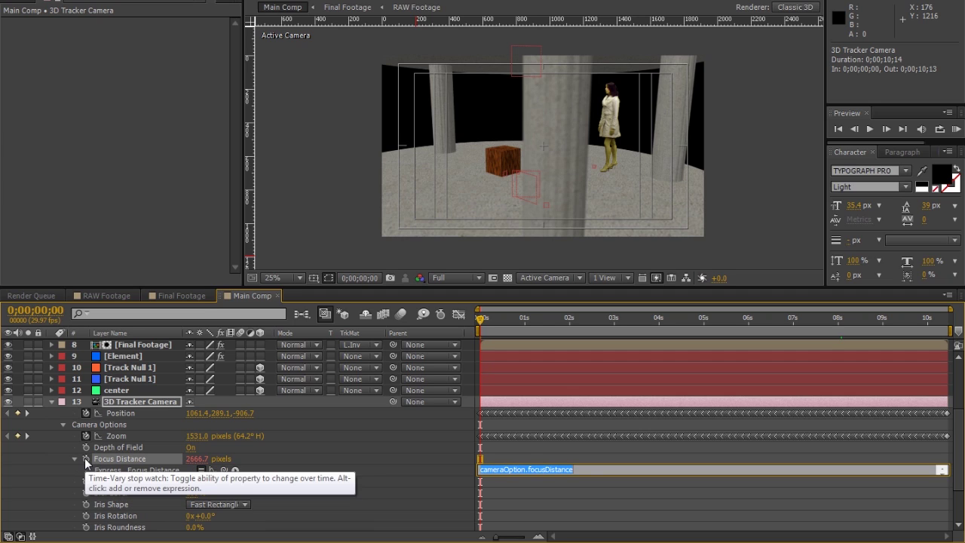
{"action": "key", "text": "BackSpace"}
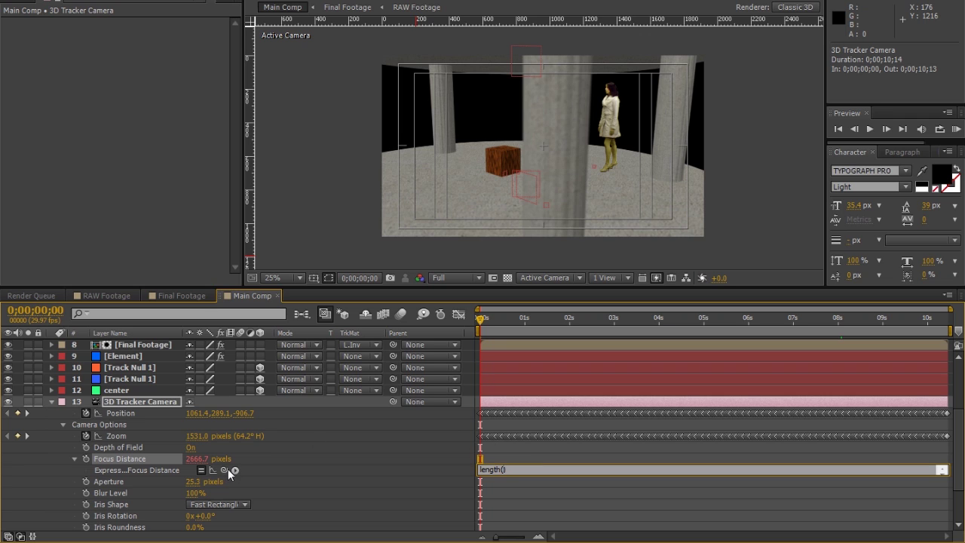
{"action": "left_click", "coordinate": [301, 472]}
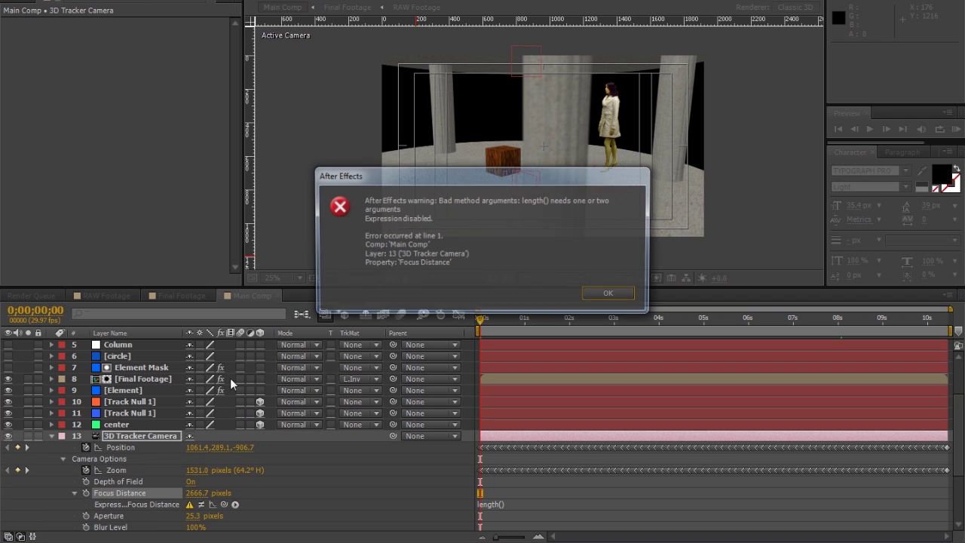
{"action": "left_click", "coordinate": [608, 294]}
{"action": "left_click", "coordinate": [500, 504]}
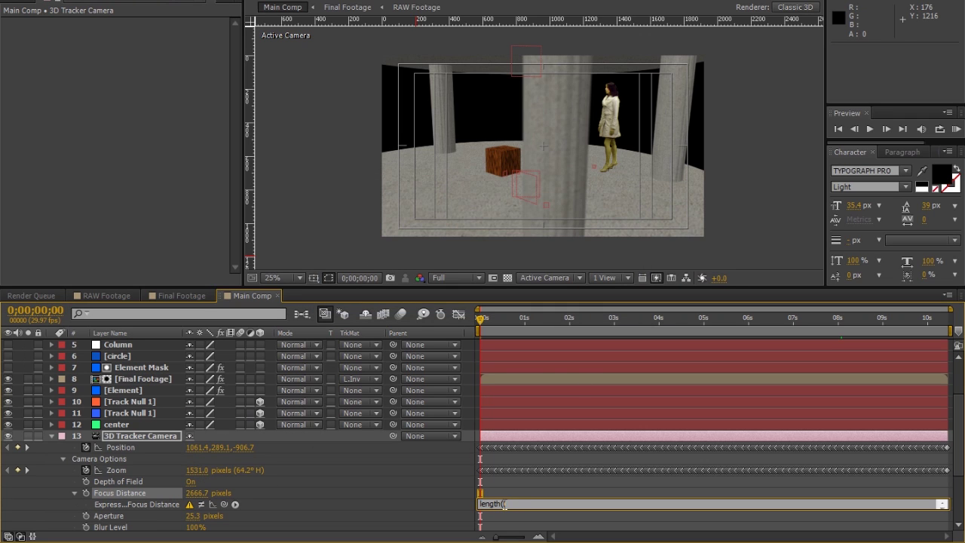
{"action": "left_click", "coordinate": [325, 478]}
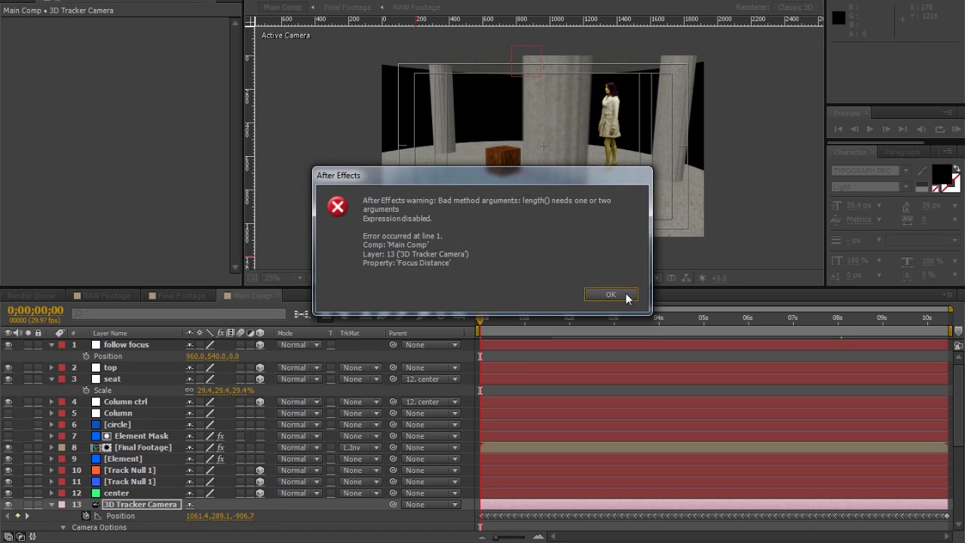
{"action": "left_click", "coordinate": [612, 295]}
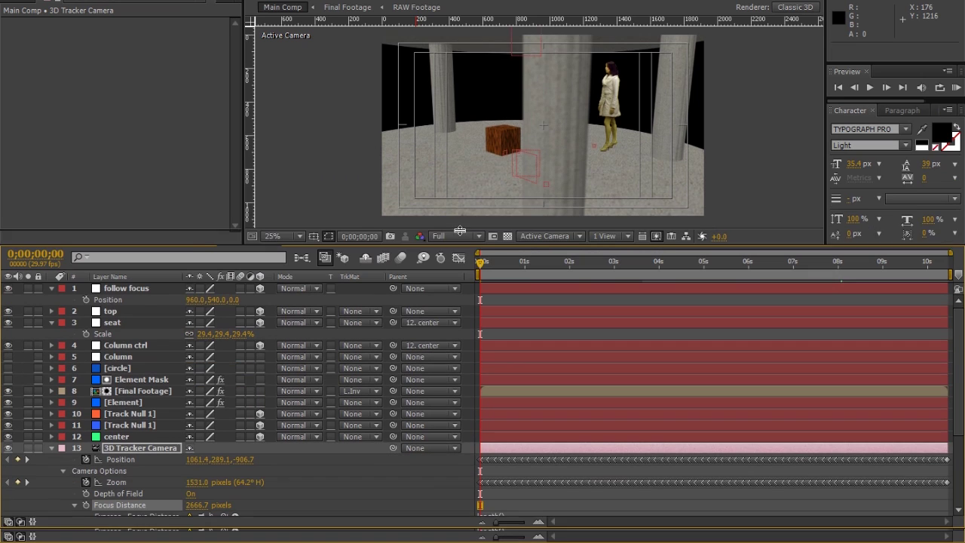
Step: Collapse the seat layer and complete the camera's Focus Distance expression as length(thisComp.layer("follow focus").transform.position,transform.position)
{"action": "left_click", "coordinate": [116, 321]}
{"action": "key", "text": "s"}
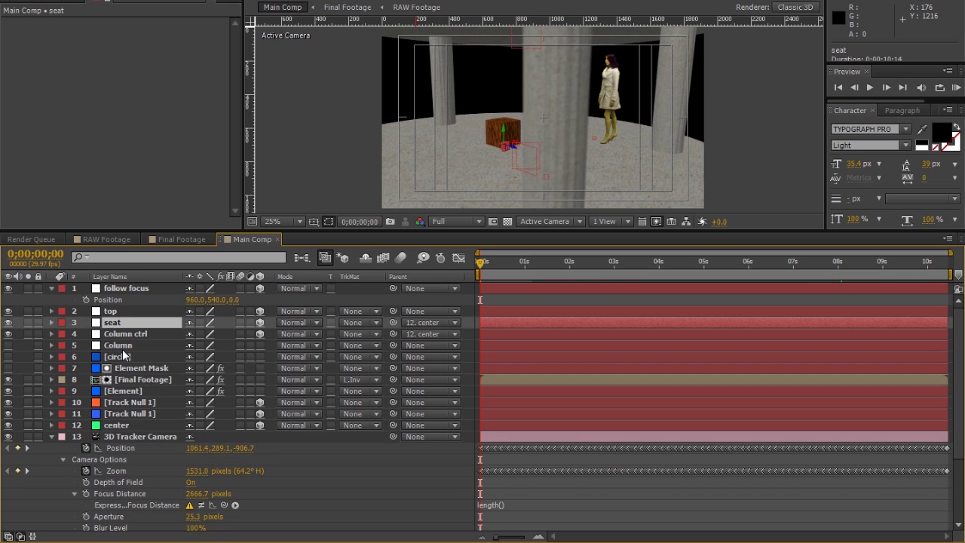
{"action": "left_click", "coordinate": [124, 289]}
{"action": "left_click", "coordinate": [500, 504]}
{"action": "left_click", "coordinate": [502, 504]}
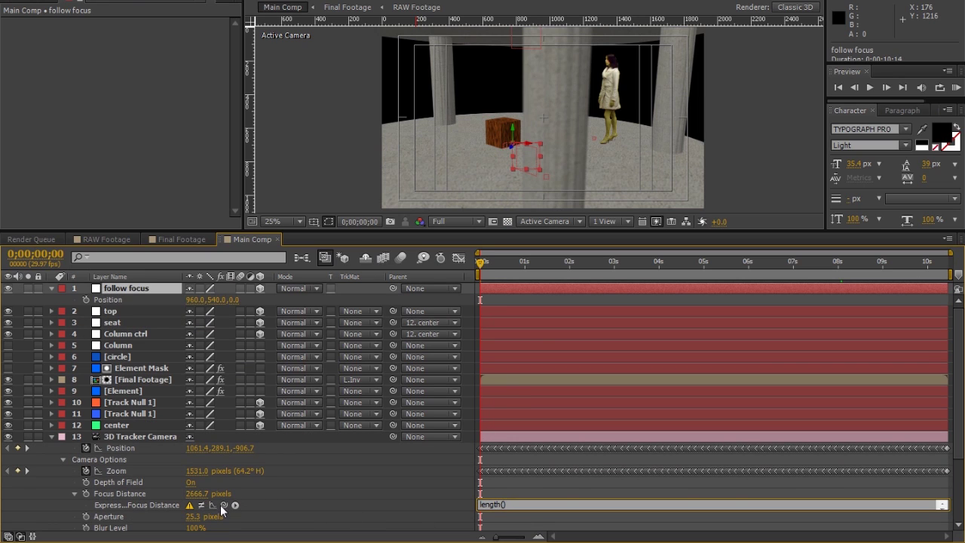
{"action": "left_click_drag", "start_coordinate": [224, 505], "coordinate": [106, 302]}
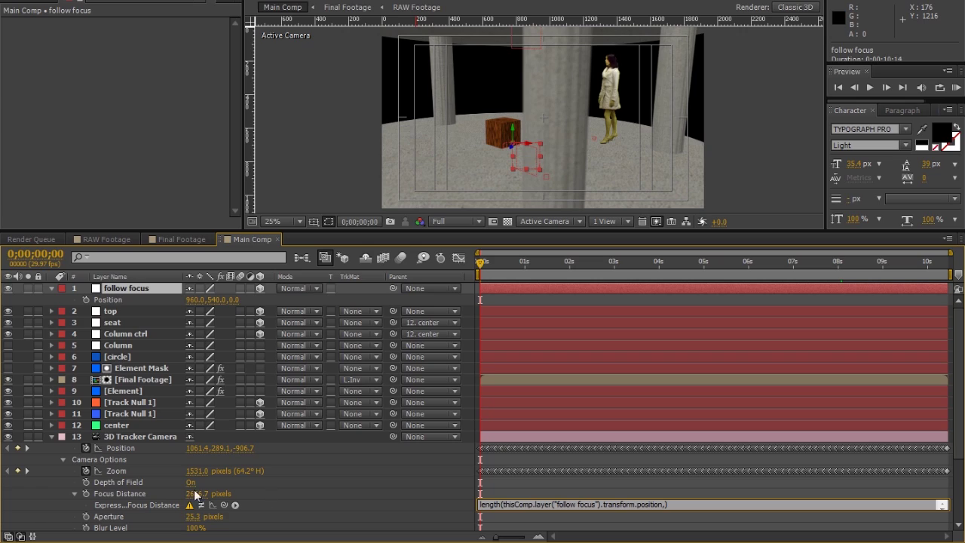
{"action": "left_click_drag", "start_coordinate": [224, 505], "coordinate": [140, 450]}
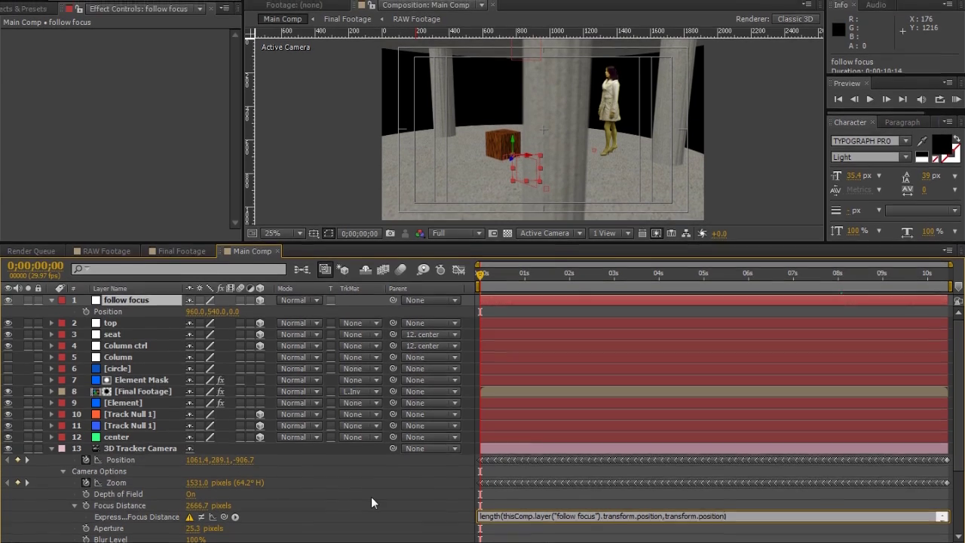
{"action": "left_click", "coordinate": [372, 498]}
{"action": "left_click", "coordinate": [372, 498]}
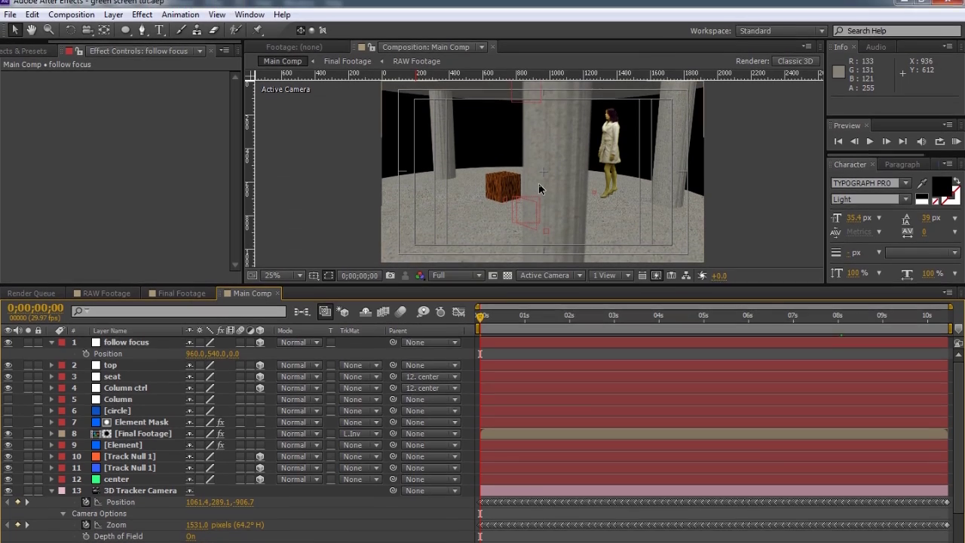
Step: Select the follow focus null and examine the focus on the seated woman and box at 8 seconds
{"action": "left_click", "coordinate": [124, 334]}
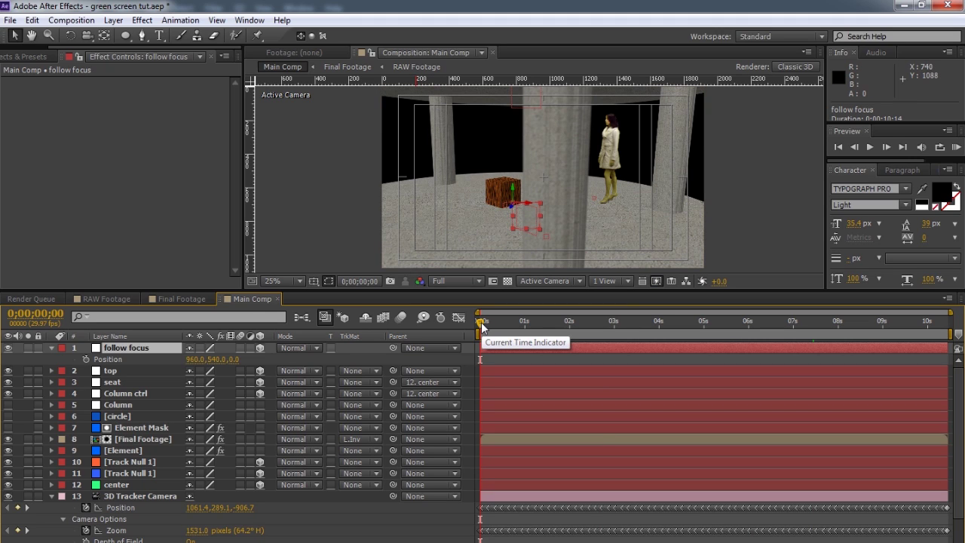
{"action": "left_click_drag", "start_coordinate": [481, 324], "coordinate": [839, 324]}
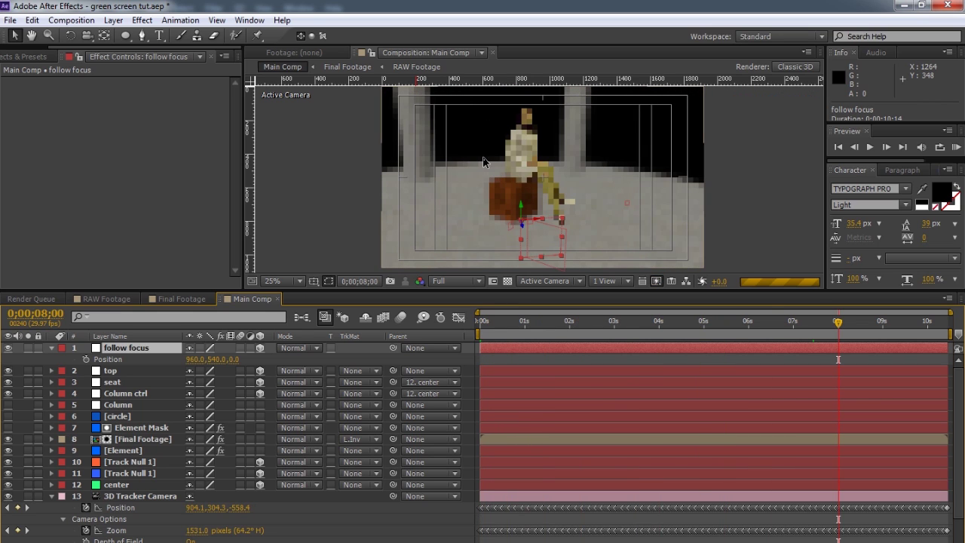
{"action": "scroll", "coordinate": [546, 155], "scroll_direction": "up", "scroll_amount": 2}
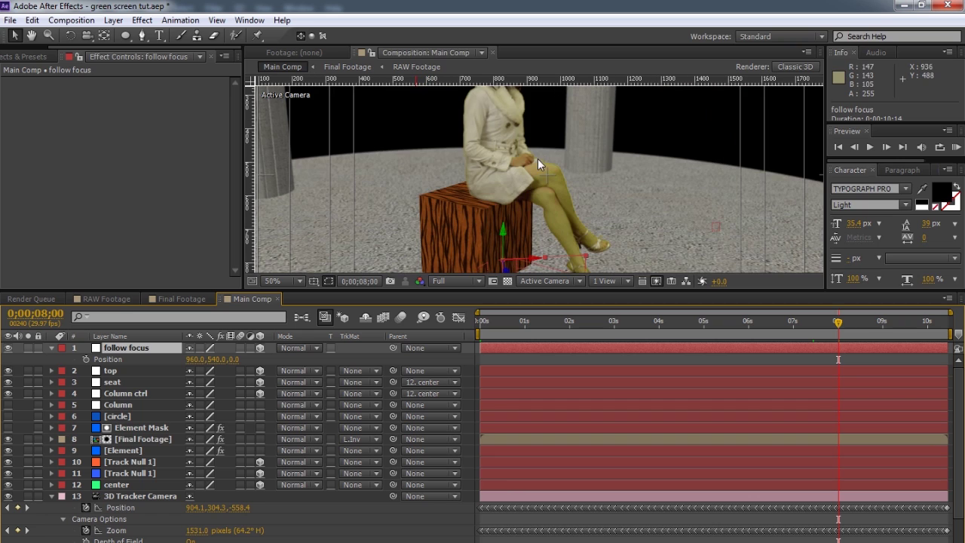
Step: Set the 3D Tracker Camera's Aperture to 100 pixels and inspect the blur around the box and the woman's feet
{"action": "left_click_drag", "start_coordinate": [545, 157], "coordinate": [541, 208]}
{"action": "scroll", "coordinate": [196, 475], "scroll_direction": "down", "scroll_amount": 3}
{"action": "left_click", "coordinate": [198, 481]}
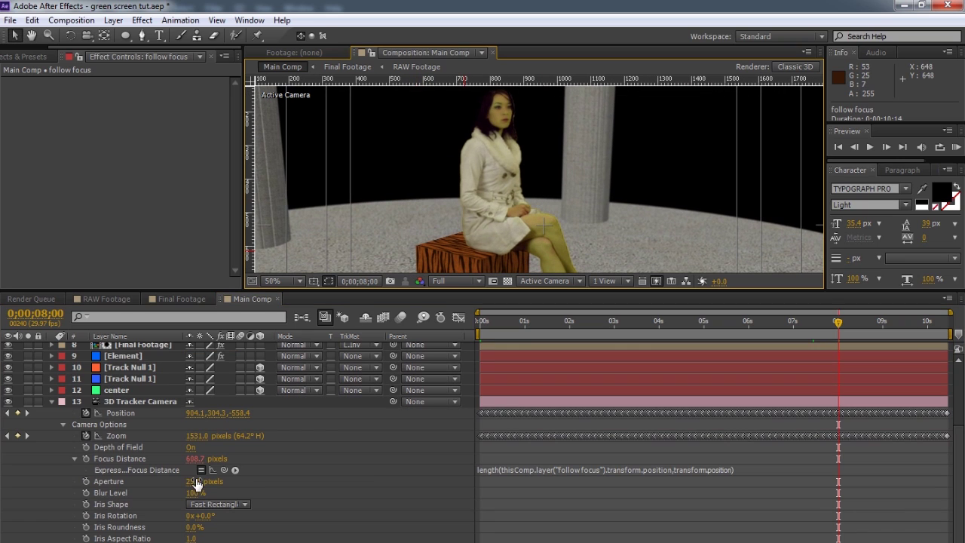
{"action": "type", "text": "100"}
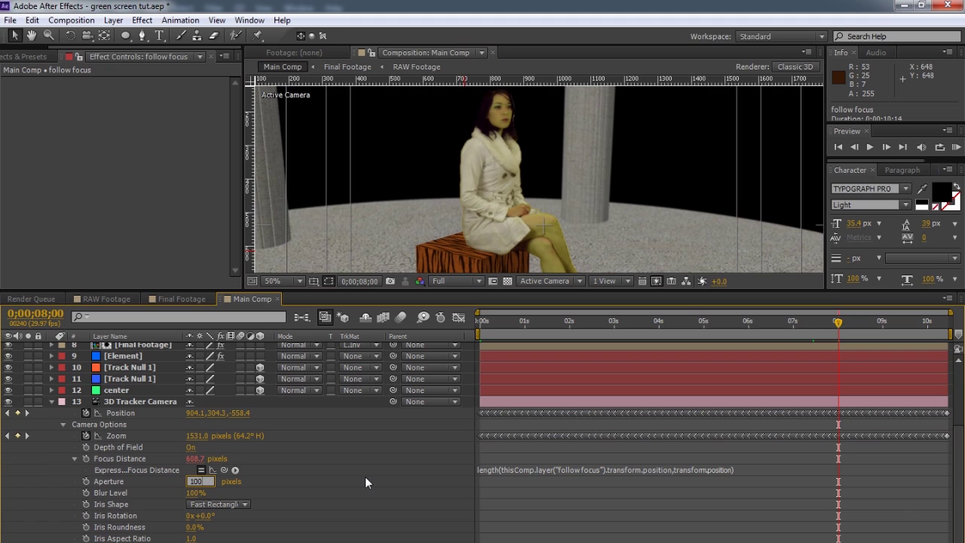
{"action": "key", "text": "Return"}
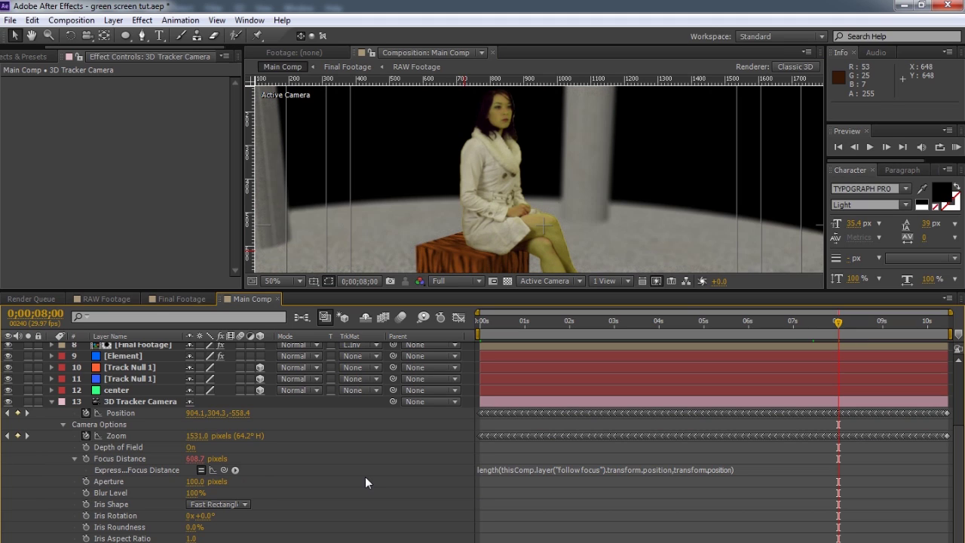
{"action": "scroll", "coordinate": [560, 222], "scroll_direction": "down", "scroll_amount": 2}
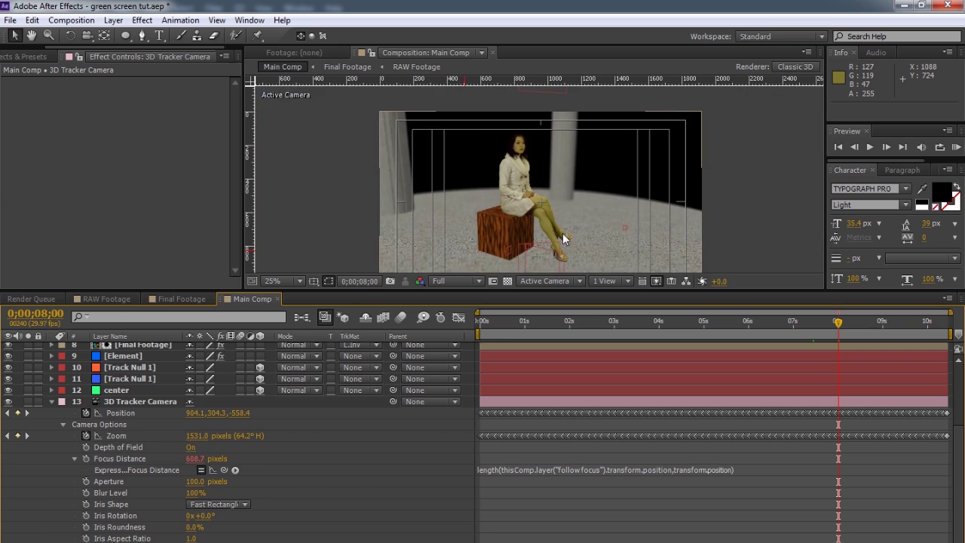
{"action": "scroll", "coordinate": [565, 235], "scroll_direction": "up", "scroll_amount": 2}
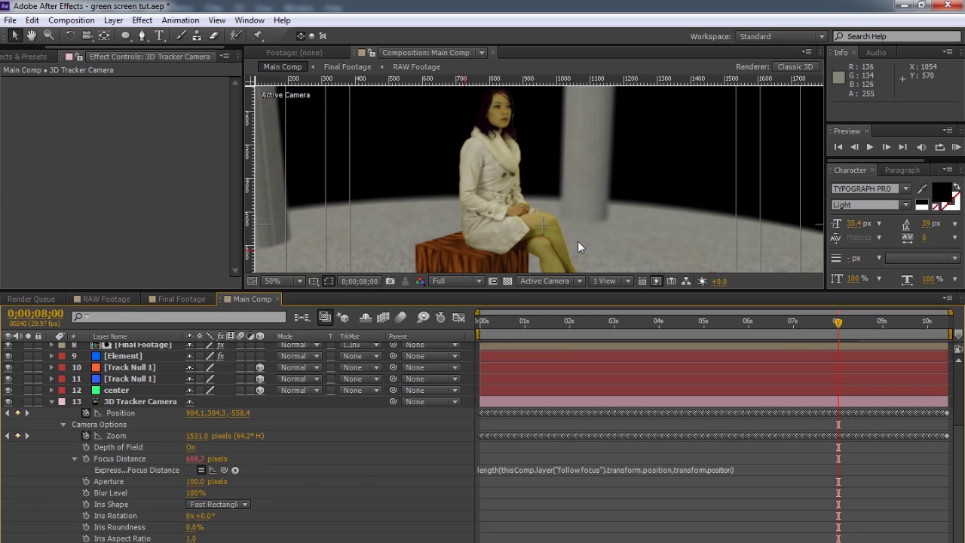
{"action": "key", "text": "h"}
{"action": "scroll", "coordinate": [590, 228], "scroll_direction": "up", "scroll_amount": 3}
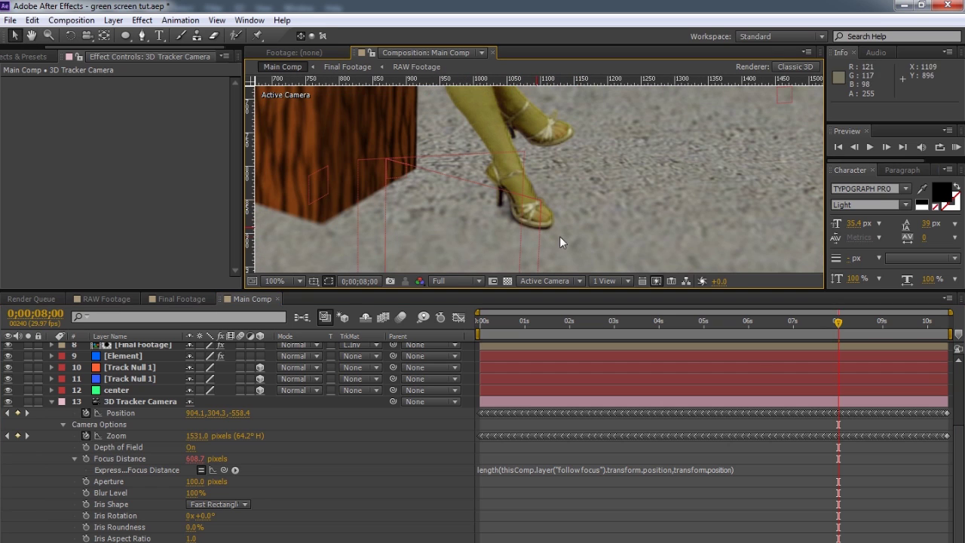
Step: Try the 3D Tracker Camera's Aperture at 80 and 50 pixels
{"action": "left_click", "coordinate": [195, 483]}
{"action": "type", "text": "80"}
{"action": "key", "text": "Return"}
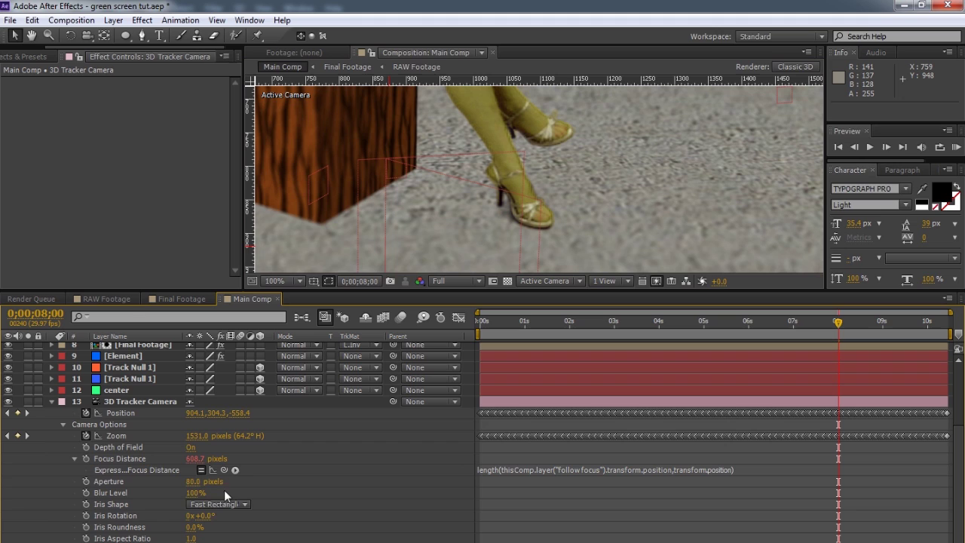
{"action": "left_click", "coordinate": [193, 481]}
{"action": "type", "text": "50"}
{"action": "key", "text": "Return"}
Step: Set the 3D Tracker Camera's Aperture to 30 pixels and check the whole frame
{"action": "left_click", "coordinate": [193, 481]}
{"action": "type", "text": "30"}
{"action": "key", "text": "Return"}
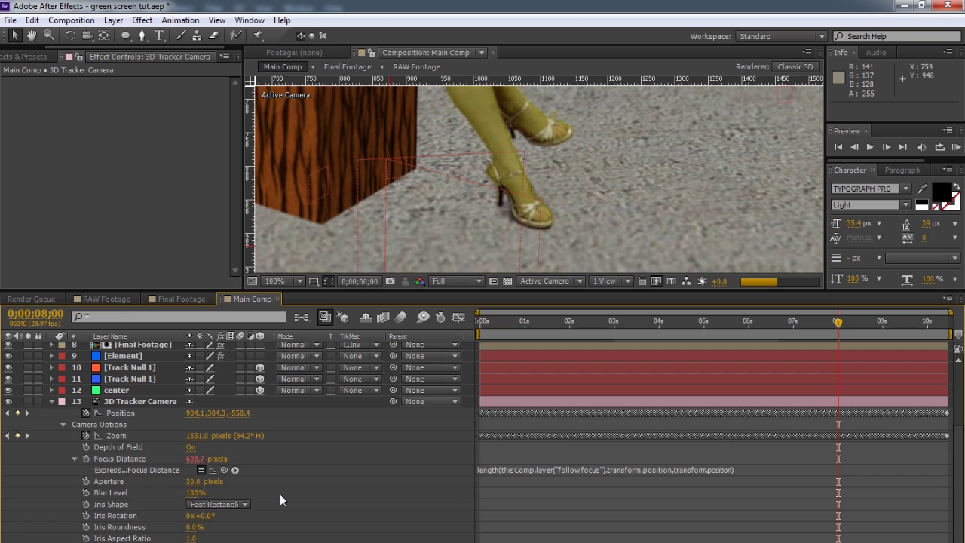
{"action": "scroll", "coordinate": [583, 168], "scroll_direction": "down", "scroll_amount": 4}
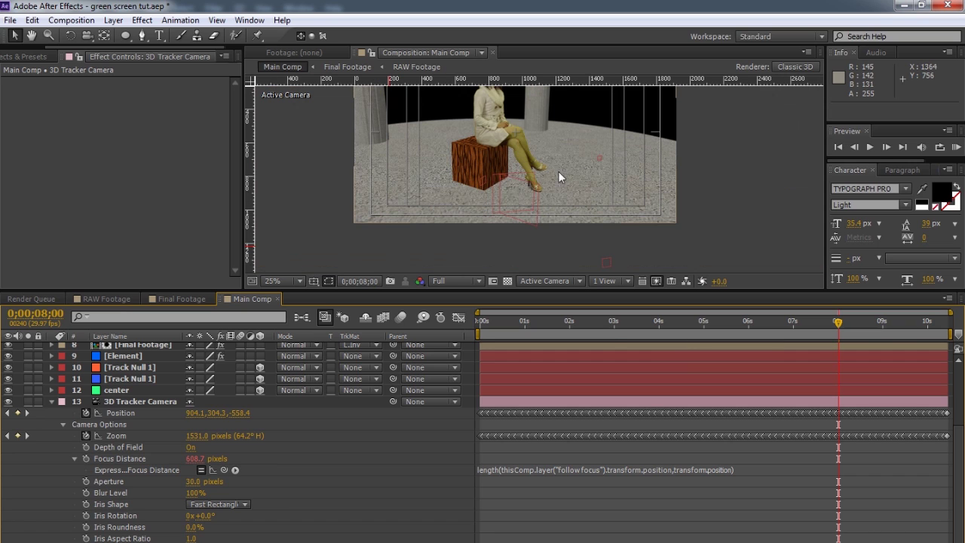
{"action": "left_click", "coordinate": [532, 160]}
{"action": "left_click_drag", "start_coordinate": [534, 153], "coordinate": [542, 211]}
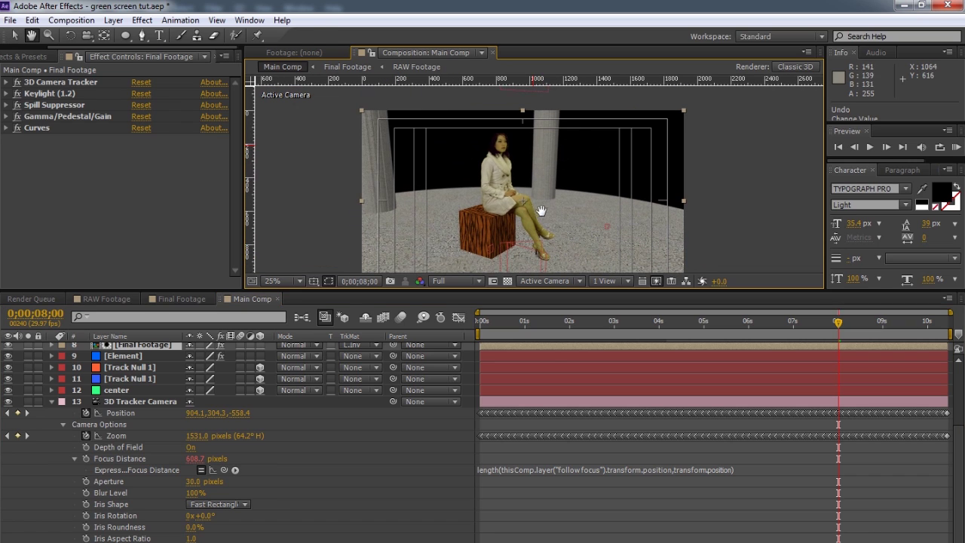
Step: Try the camera's Blur Level at 200%, and set it to 300%
{"action": "left_click", "coordinate": [195, 492]}
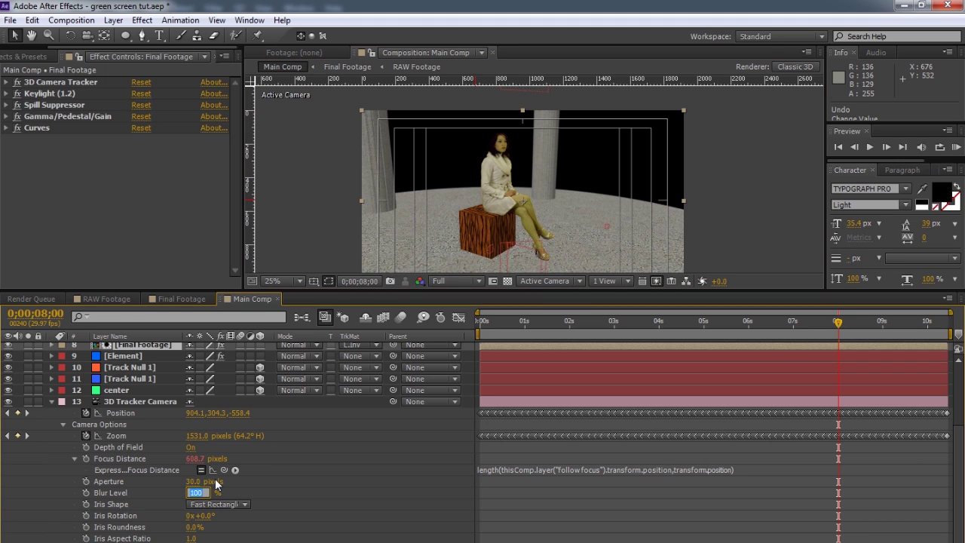
{"action": "key", "text": "Return"}
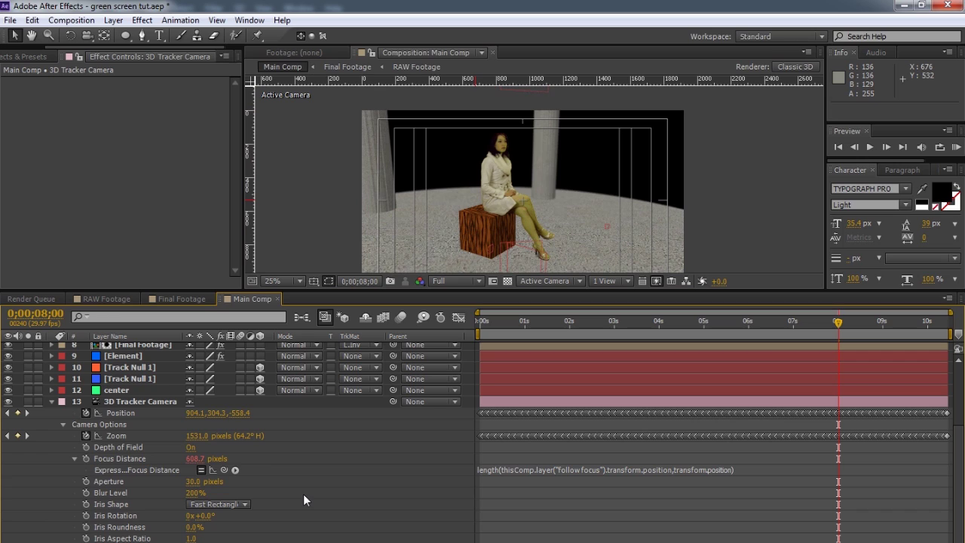
{"action": "left_click", "coordinate": [194, 493]}
{"action": "type", "text": "3"}
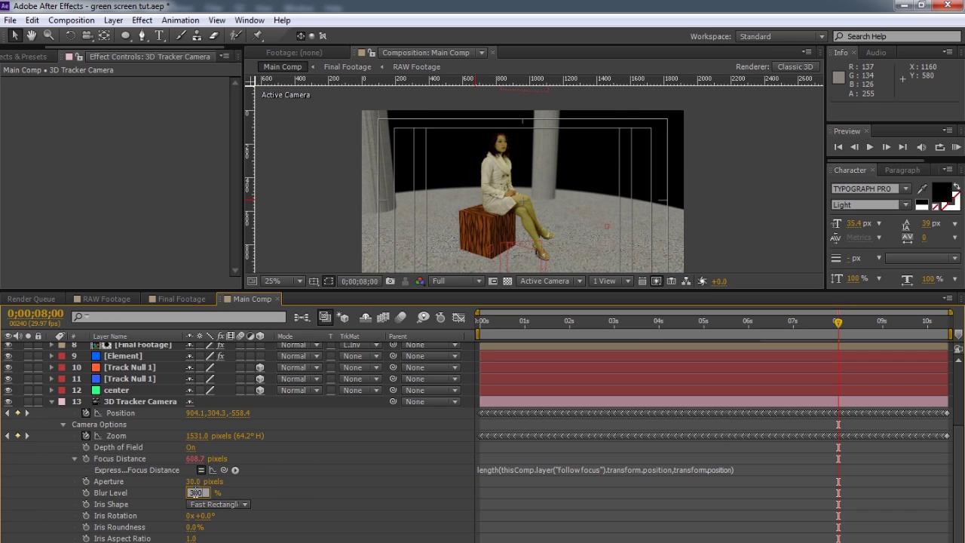
{"action": "key", "text": "Return"}
Step: Examine the depth-of-field blur around the woman, box and columns at 8 seconds and at earlier times in the shot
{"action": "scroll", "coordinate": [571, 239], "scroll_direction": "up", "scroll_amount": 2}
{"action": "key", "text": "h"}
{"action": "left_click_drag", "start_coordinate": [569, 233], "coordinate": [564, 121]}
{"action": "key", "text": "v"}
{"action": "key", "text": "h"}
{"action": "left_click_drag", "start_coordinate": [551, 118], "coordinate": [545, 179]}
{"action": "scroll", "coordinate": [545, 179], "scroll_direction": "down", "scroll_amount": 2}
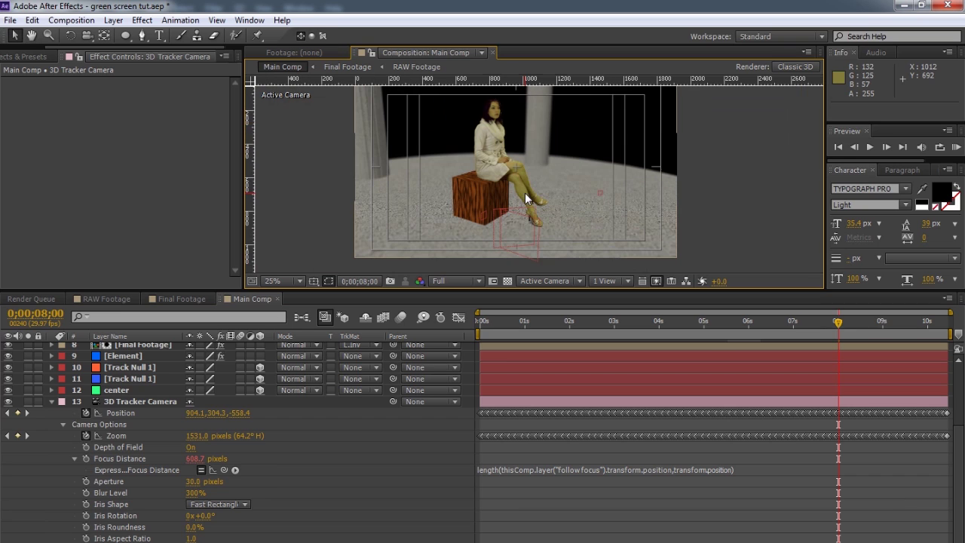
{"action": "key", "text": "v"}
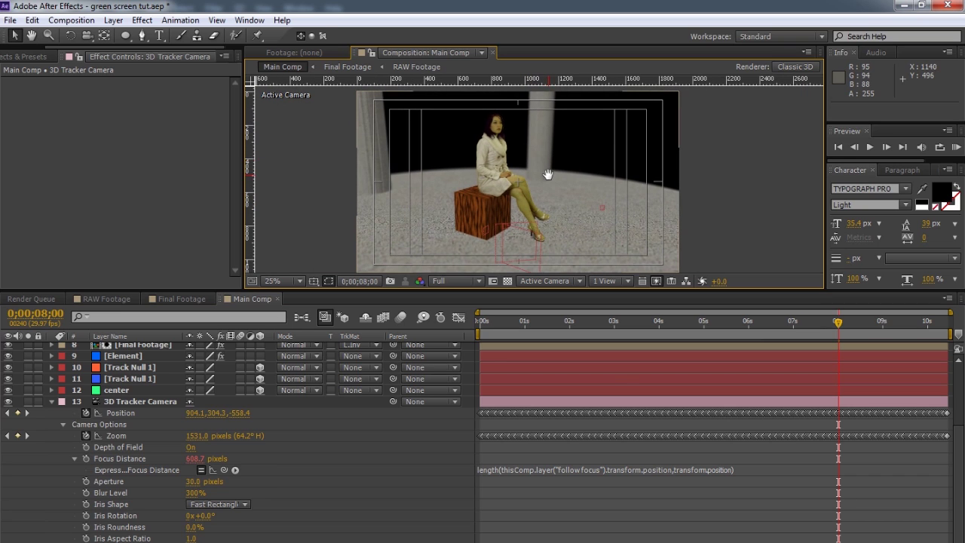
{"action": "left_click_drag", "start_coordinate": [835, 325], "coordinate": [558, 327]}
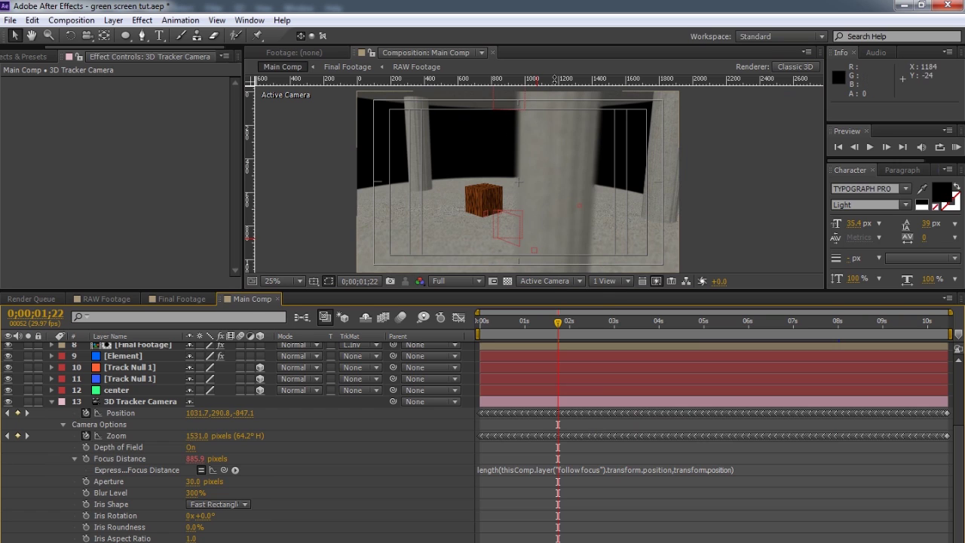
{"action": "left_click_drag", "start_coordinate": [578, 320], "coordinate": [627, 322]}
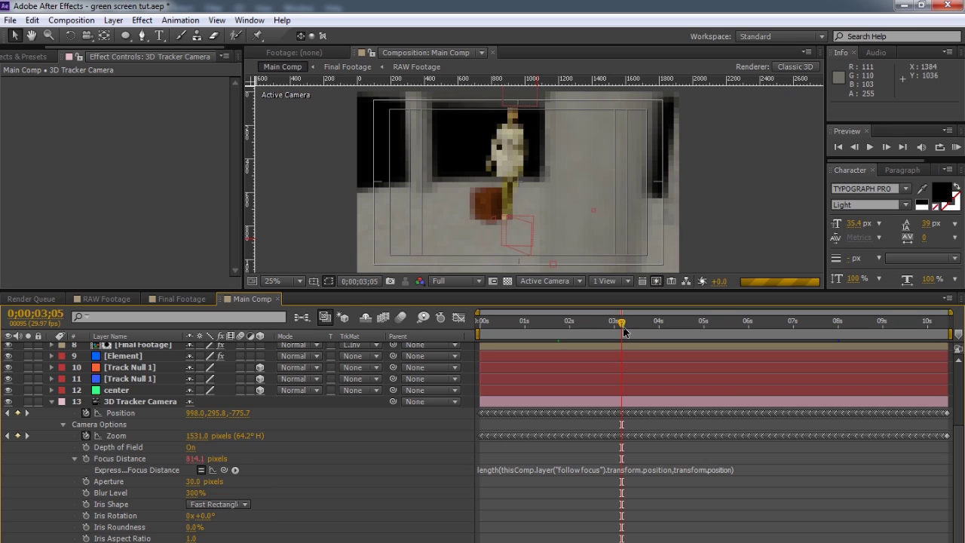
{"action": "left_click_drag", "start_coordinate": [624, 324], "coordinate": [705, 324]}
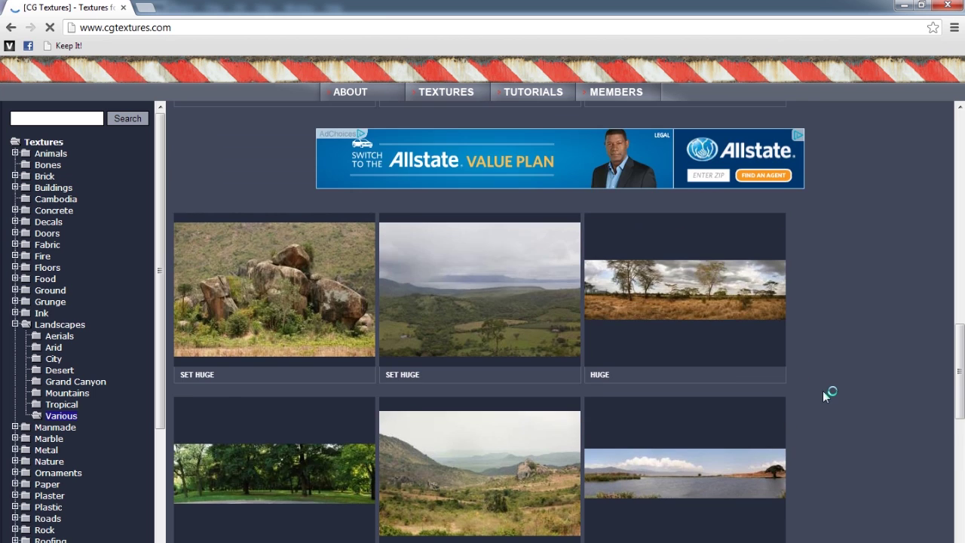
Step: Look through the Landscapes \ Various textures on cgtextures.com in the browser for a suitable background image
{"action": "scroll", "coordinate": [824, 392], "scroll_direction": "down", "scroll_amount": 4}
{"action": "scroll", "coordinate": [840, 391], "scroll_direction": "up", "scroll_amount": 14}
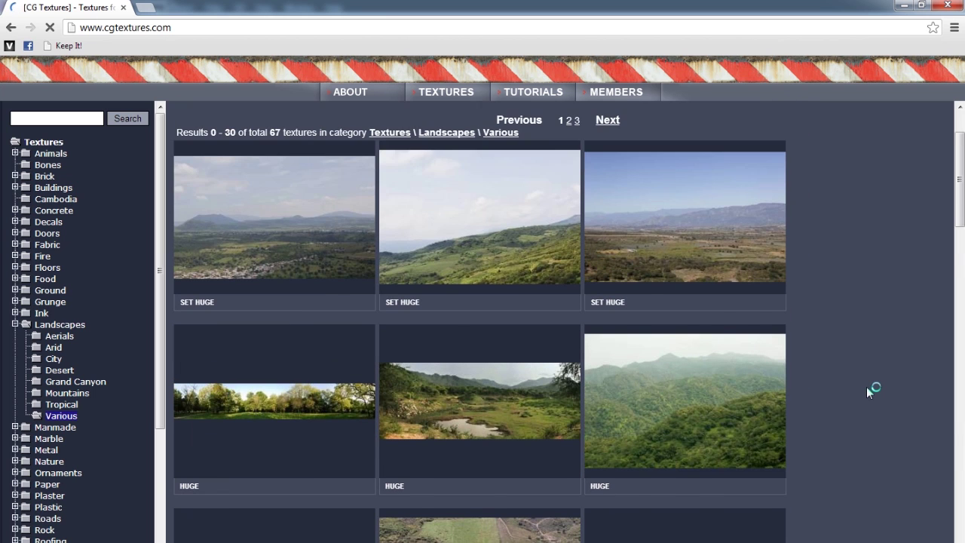
{"action": "scroll", "coordinate": [867, 387], "scroll_direction": "down", "scroll_amount": 2}
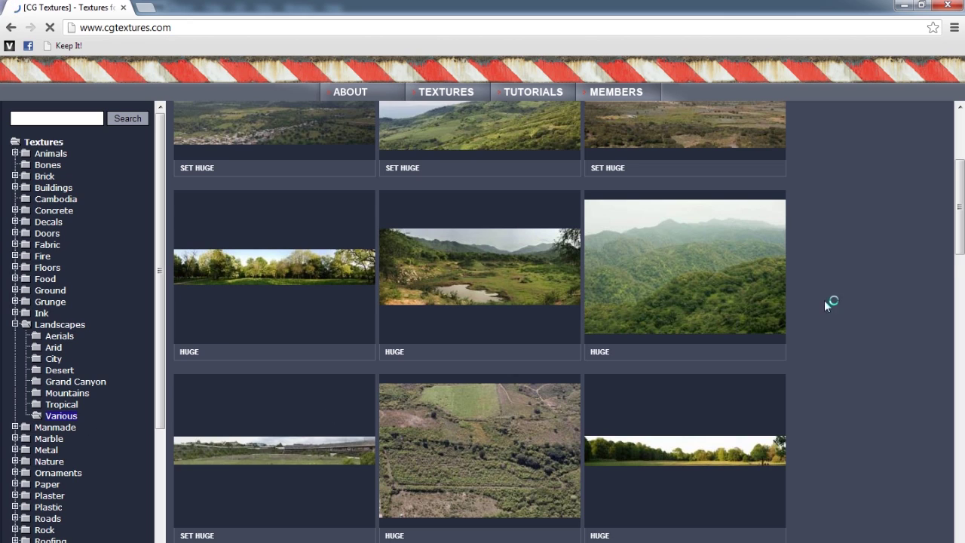
{"action": "scroll", "coordinate": [824, 300], "scroll_direction": "down", "scroll_amount": 1}
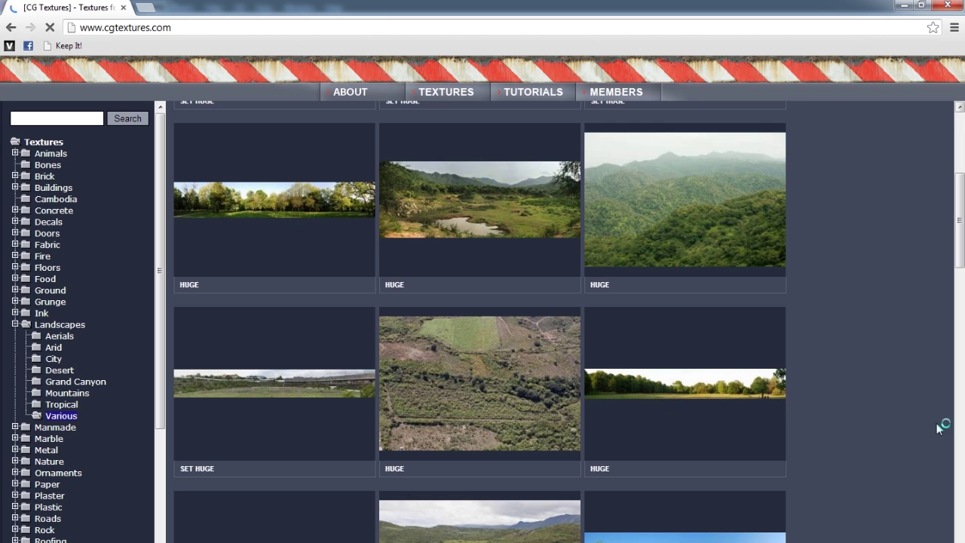
{"action": "scroll", "coordinate": [880, 422], "scroll_direction": "down", "scroll_amount": 3}
{"action": "scroll", "coordinate": [880, 422], "scroll_direction": "down", "scroll_amount": 2}
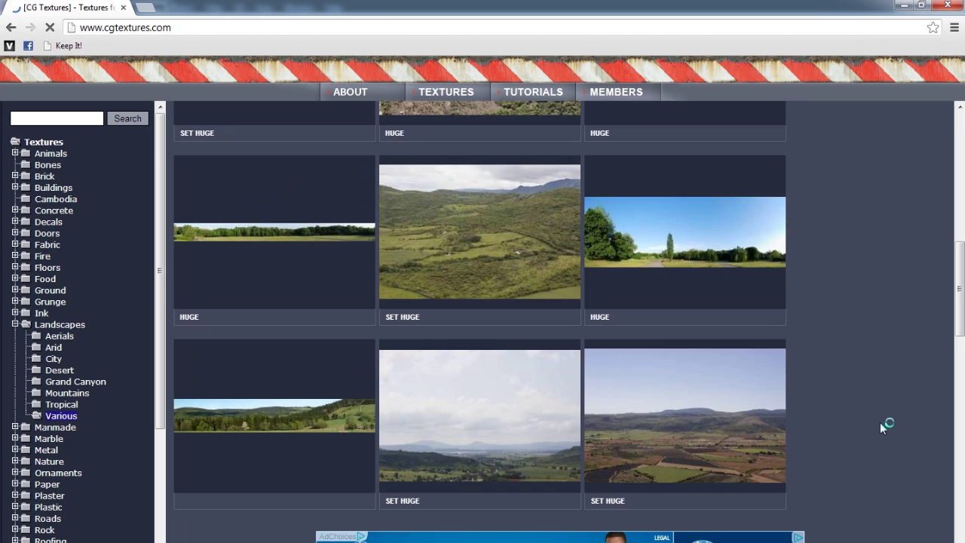
{"action": "scroll", "coordinate": [880, 422], "scroll_direction": "up", "scroll_amount": 4}
{"action": "scroll", "coordinate": [883, 419], "scroll_direction": "up", "scroll_amount": 4}
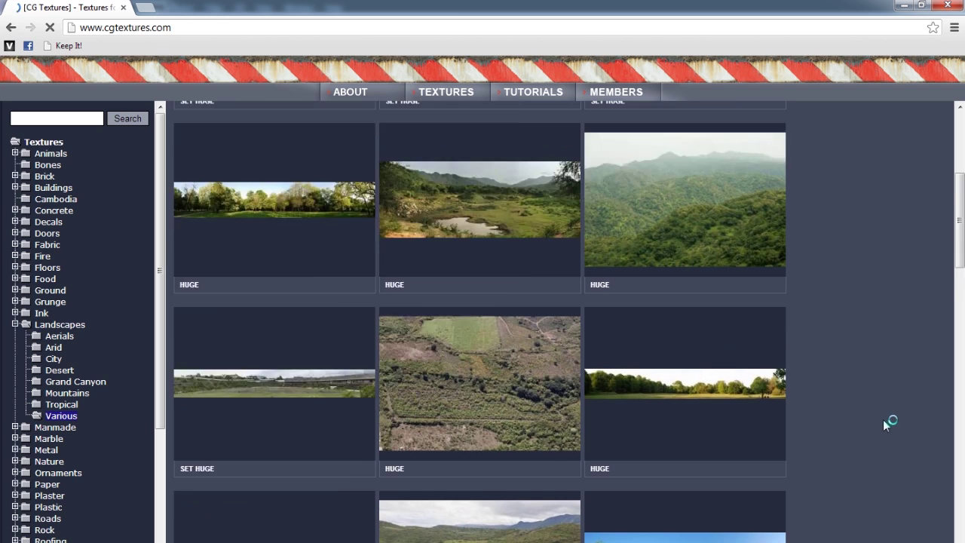
{"action": "scroll", "coordinate": [883, 419], "scroll_direction": "down", "scroll_amount": 3}
{"action": "scroll", "coordinate": [883, 419], "scroll_direction": "down", "scroll_amount": 2}
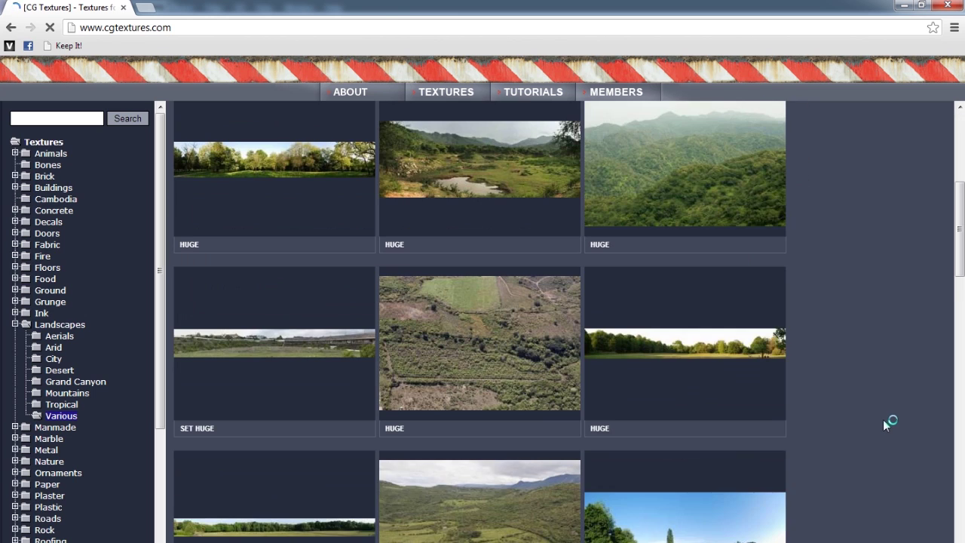
{"action": "scroll", "coordinate": [883, 419], "scroll_direction": "up", "scroll_amount": 1}
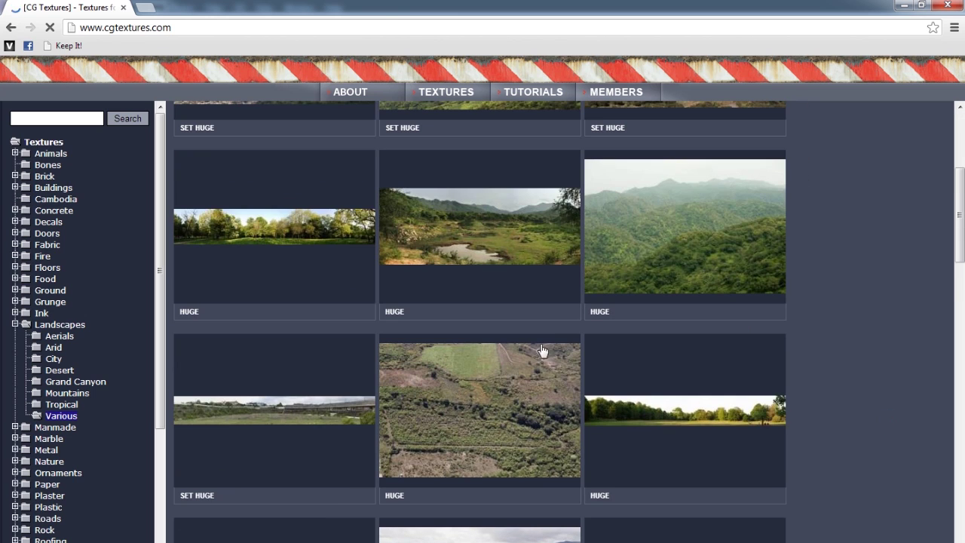
Step: Download the wide park-trees panorama LandscapeVarious0041 in the Large 3000x530 size, show it in its folder and put the browser away
{"action": "left_click", "coordinate": [259, 236]}
{"action": "scroll", "coordinate": [287, 346], "scroll_direction": "down", "scroll_amount": 2}
{"action": "mouse_move", "coordinate": [138, 317]}
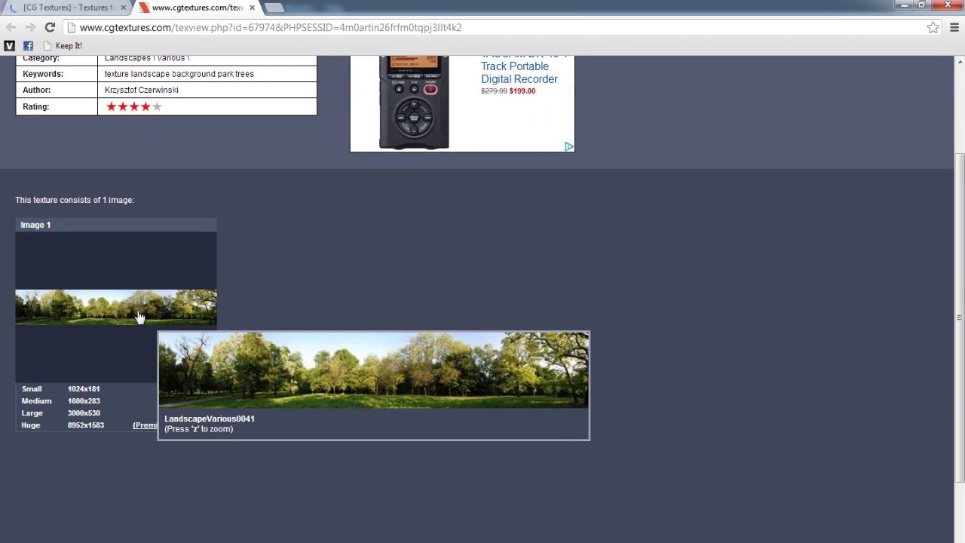
{"action": "left_click", "coordinate": [85, 414]}
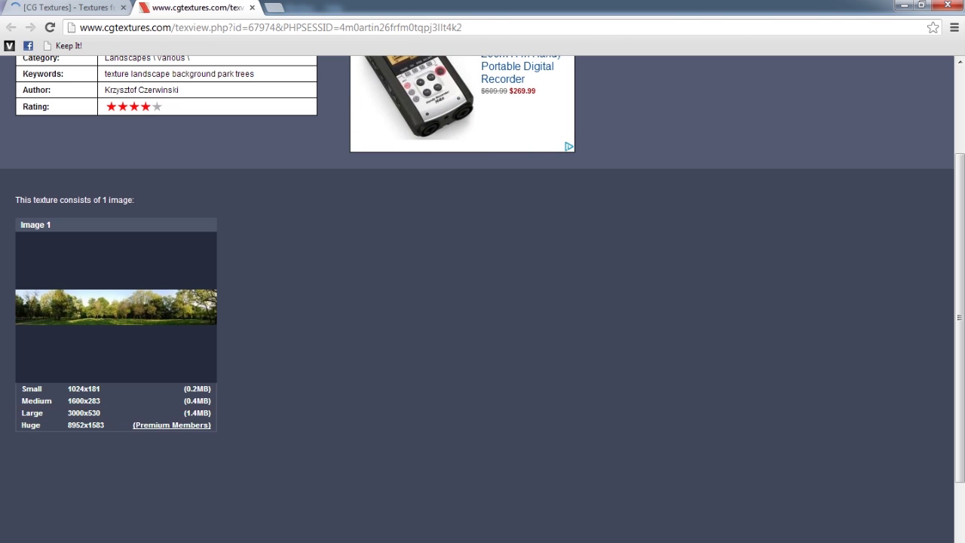
{"action": "left_click", "coordinate": [151, 540]}
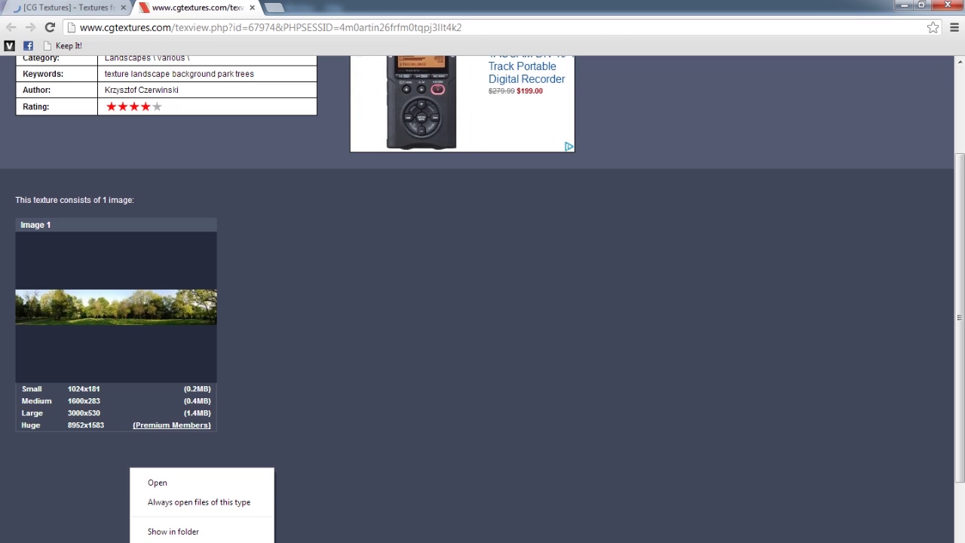
{"action": "left_click", "coordinate": [156, 534]}
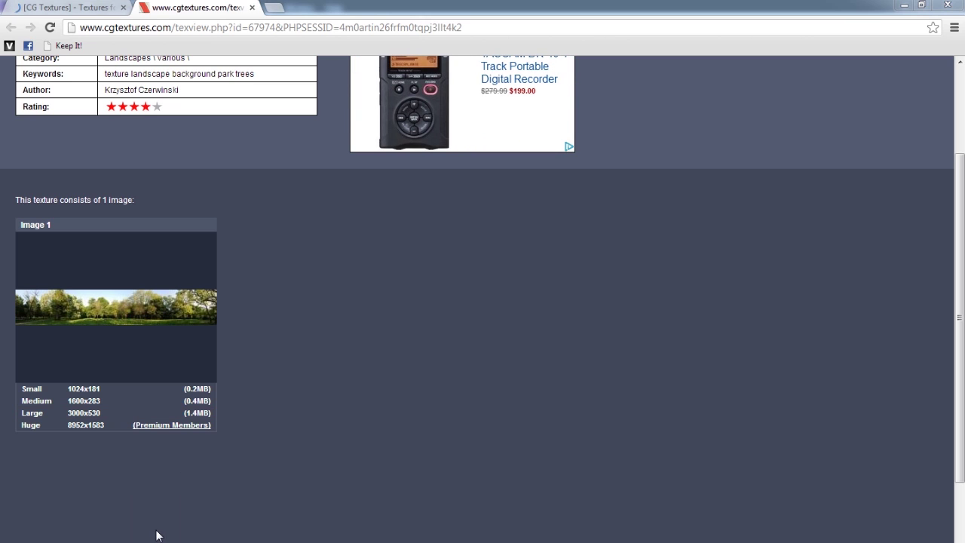
{"action": "left_click", "coordinate": [904, 5]}
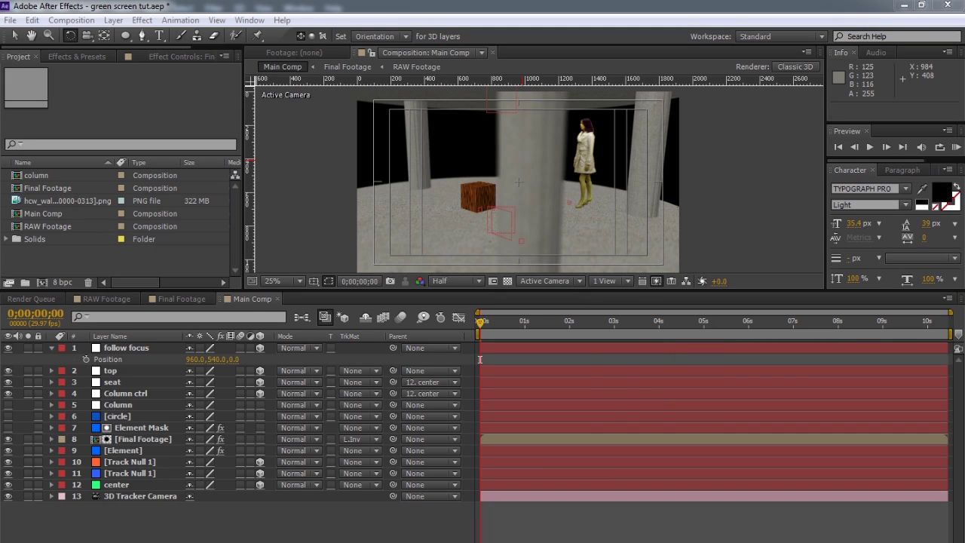
Step: Import LandscapeVarious0041_L.jpg, place it beneath the 3D Tracker Camera in Main Comp and parent it to the center layer
{"action": "left_click_drag", "start_coordinate": [964, 463], "coordinate": [195, 540]}
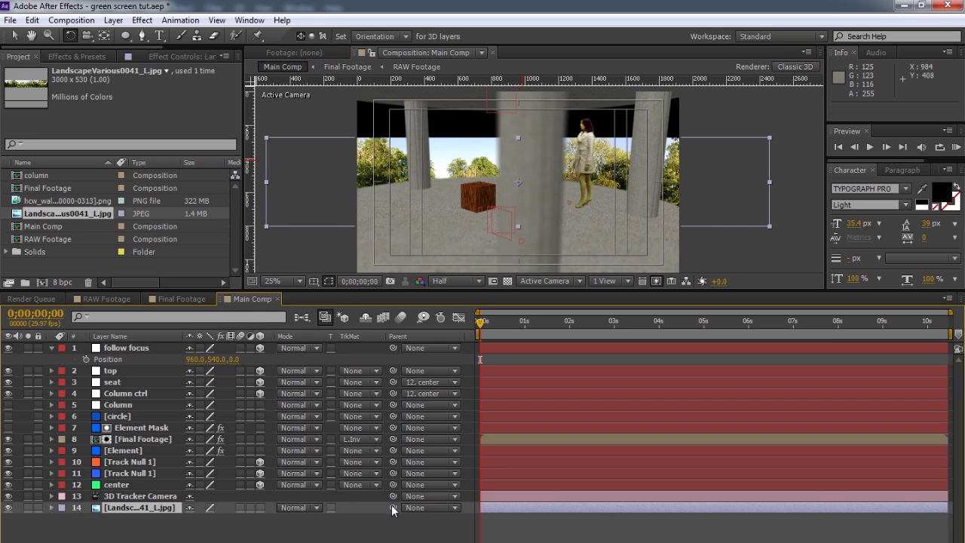
{"action": "left_click_drag", "start_coordinate": [392, 506], "coordinate": [121, 490]}
Step: Make the landscape image a 3D layer and reveal its Position and rotation properties
{"action": "key", "text": "p"}
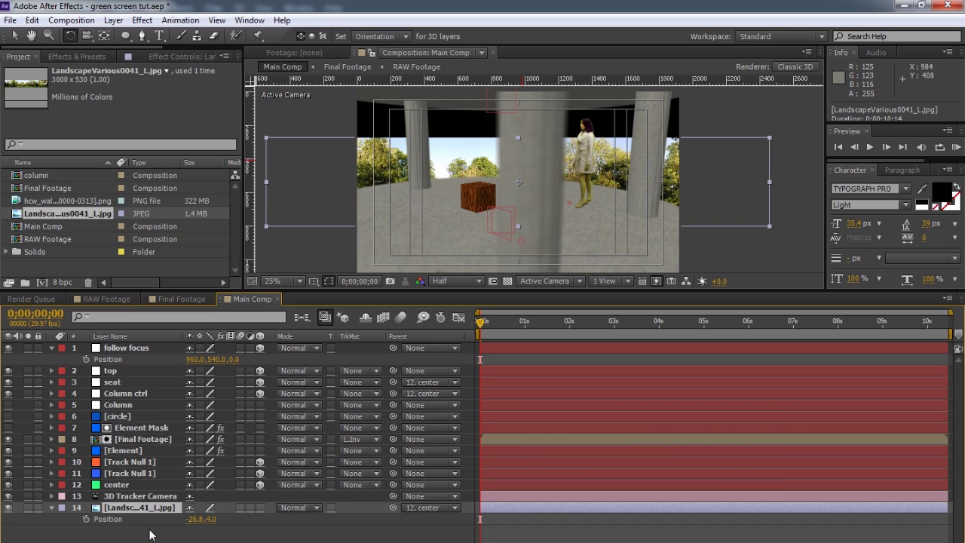
{"action": "left_click", "coordinate": [260, 508]}
{"action": "key", "text": "shift+r"}
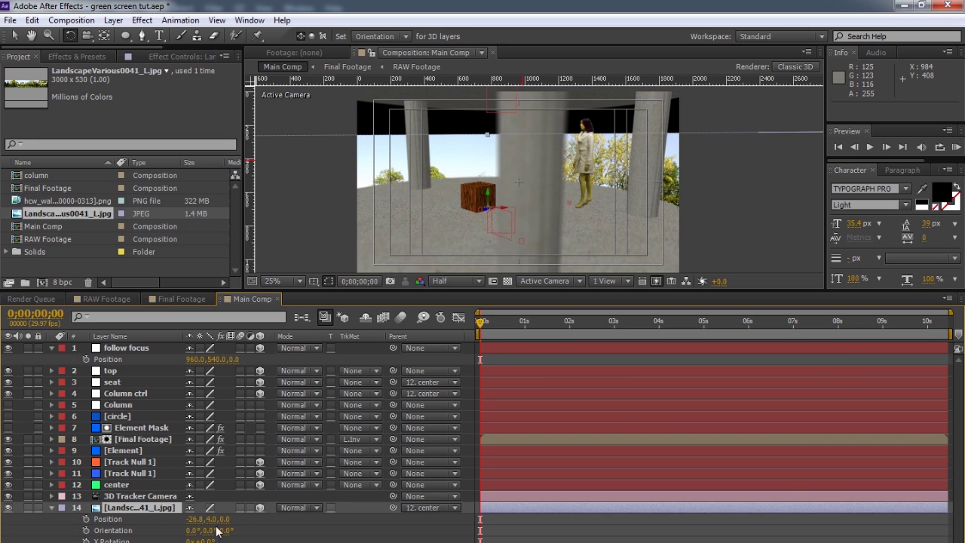
Step: Set the landscape layer's X and Y position to 0
{"action": "left_click", "coordinate": [194, 519]}
{"action": "type", "text": "0"}
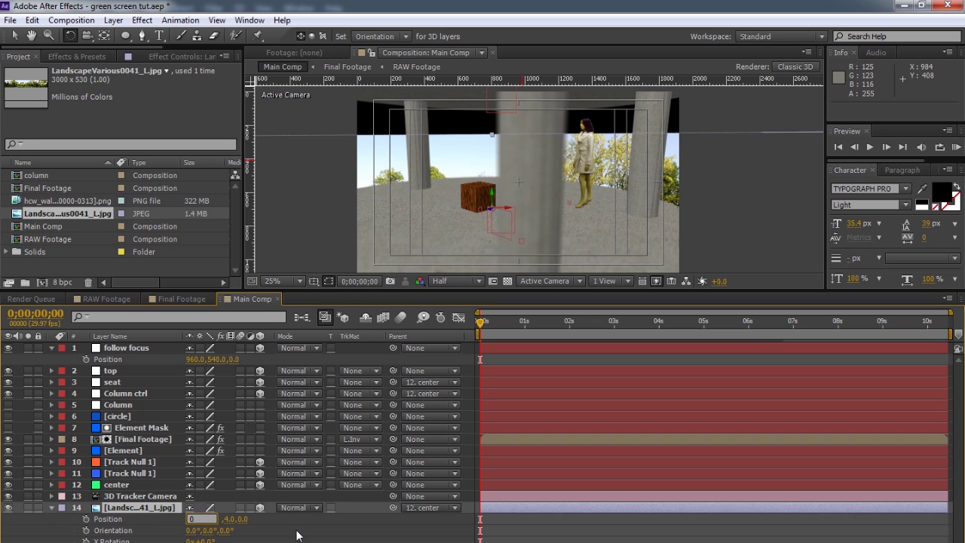
{"action": "left_click", "coordinate": [296, 536]}
{"action": "left_click", "coordinate": [205, 520]}
{"action": "type", "text": "0"}
{"action": "left_click", "coordinate": [289, 540]}
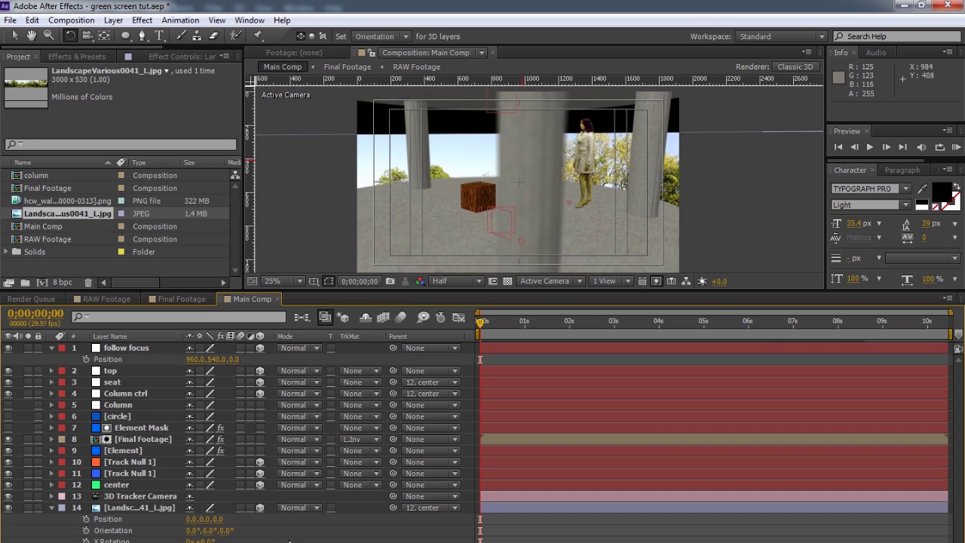
Step: Push the landscape layer back behind the columns to about Z 2075 and raise it to about Y -728
{"action": "left_click", "coordinate": [151, 509]}
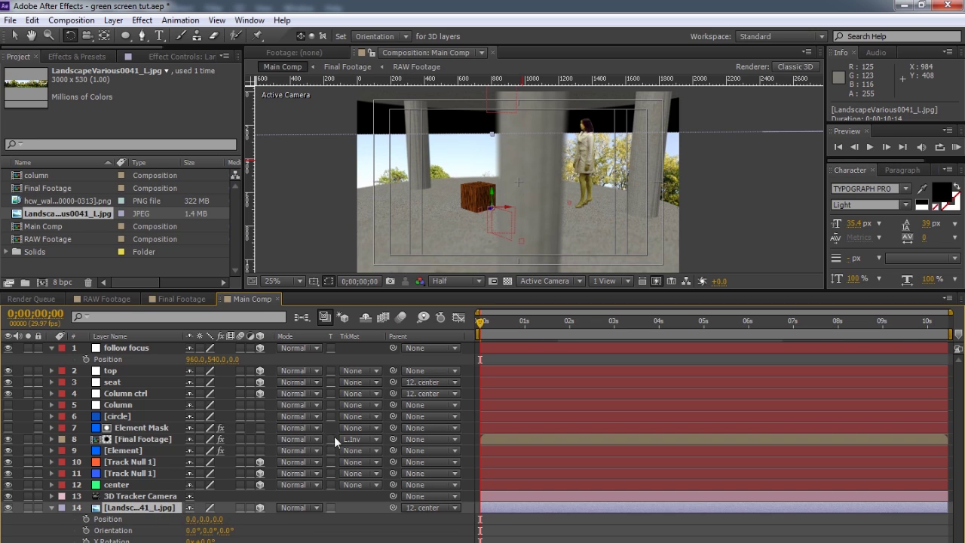
{"action": "key", "text": "v"}
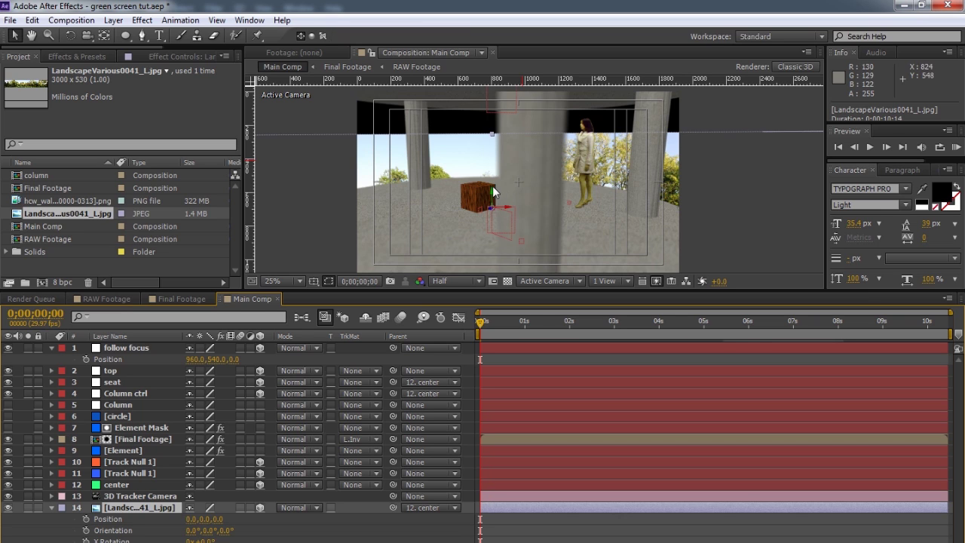
{"action": "left_click_drag", "start_coordinate": [495, 189], "coordinate": [495, 133]}
{"action": "left_click_drag", "start_coordinate": [228, 520], "coordinate": [759, 513]}
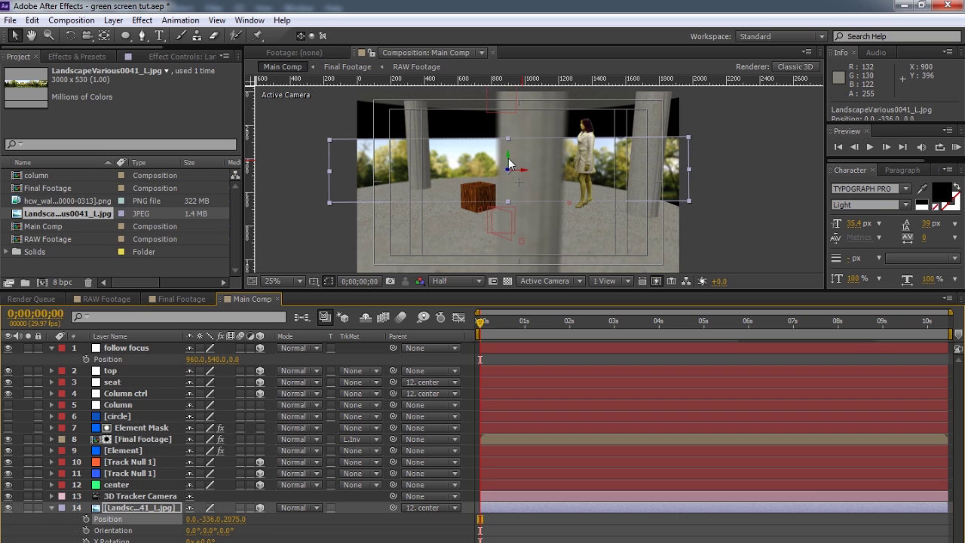
{"action": "left_click_drag", "start_coordinate": [508, 158], "coordinate": [517, 96]}
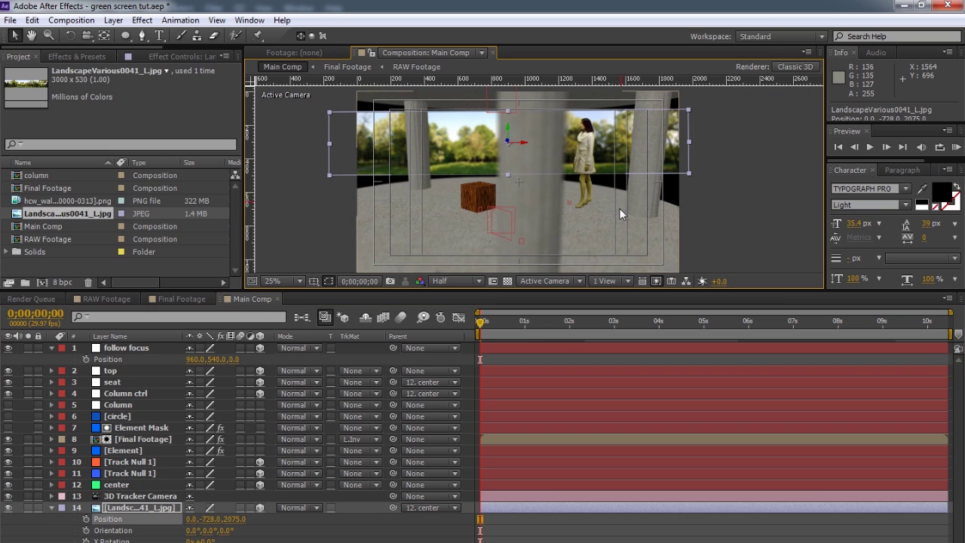
Step: Enlarge the landscape layer to about 328.4% scale and raise it slightly to about Y -812
{"action": "key", "text": "s"}
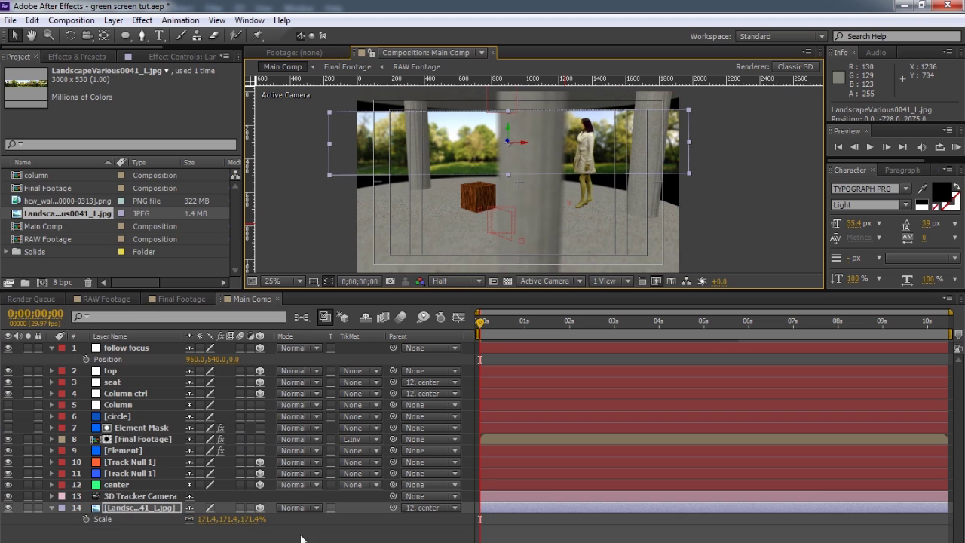
{"action": "left_click_drag", "start_coordinate": [250, 522], "coordinate": [357, 519]}
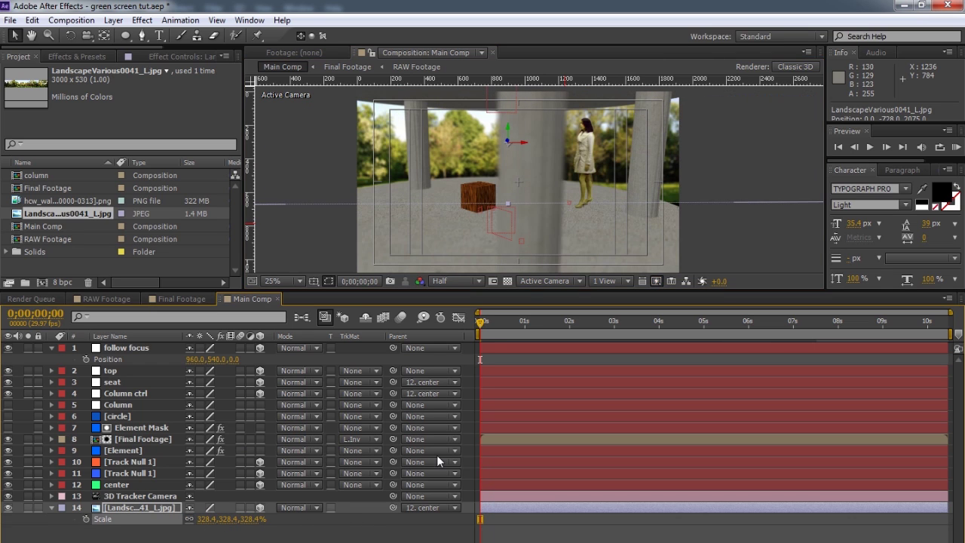
{"action": "left_click_drag", "start_coordinate": [509, 130], "coordinate": [507, 110]}
Step: Tilt the landscape layer to about 1.5° Z orientation to level the horizon, and lower the preview resolution to Third
{"action": "scroll", "coordinate": [663, 228], "scroll_direction": "down", "scroll_amount": 1}
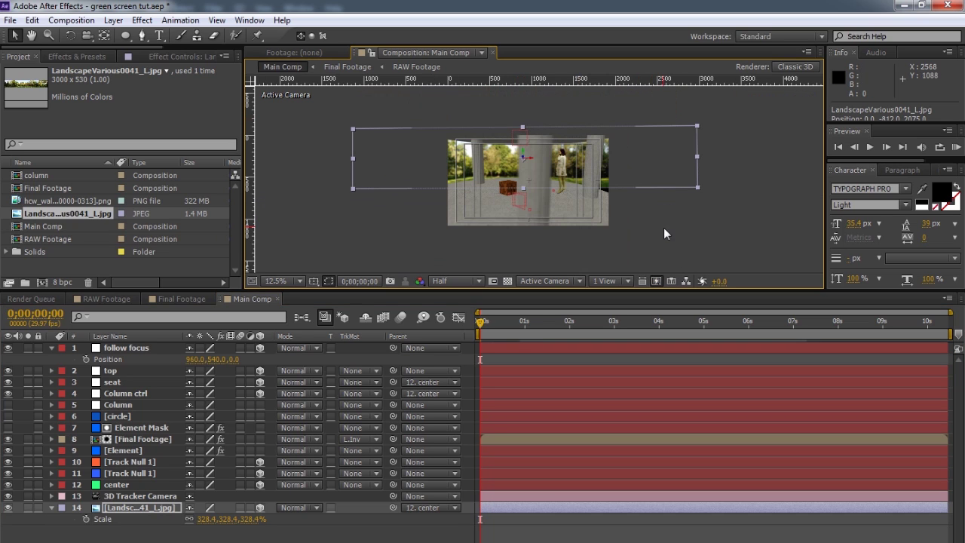
{"action": "key", "text": "w"}
{"action": "left_click_drag", "start_coordinate": [698, 187], "coordinate": [696, 195]}
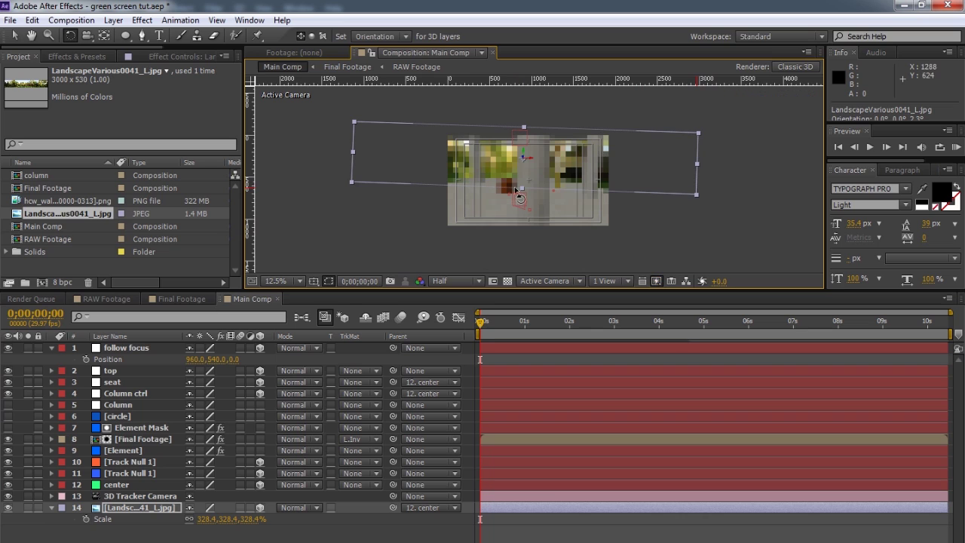
{"action": "scroll", "coordinate": [537, 183], "scroll_direction": "up", "scroll_amount": 1}
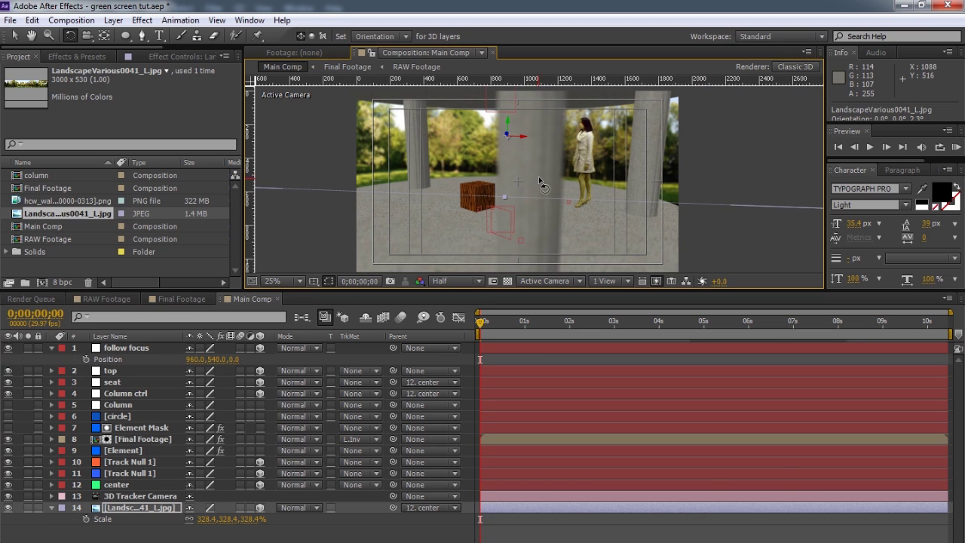
{"action": "scroll", "coordinate": [537, 183], "scroll_direction": "down", "scroll_amount": 1}
{"action": "left_click_drag", "start_coordinate": [698, 164], "coordinate": [698, 130]}
{"action": "right_click", "coordinate": [698, 161]}
{"action": "left_click", "coordinate": [613, 5]}
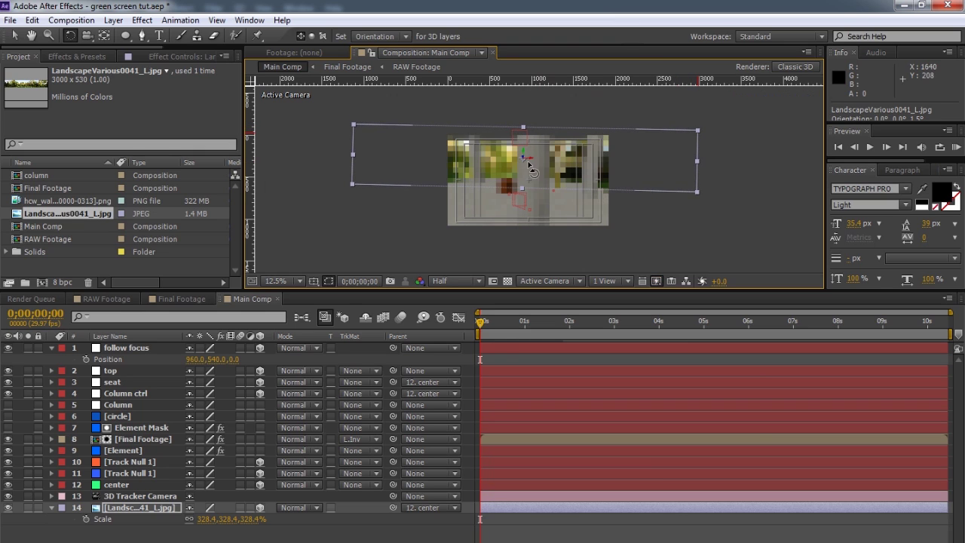
{"action": "scroll", "coordinate": [537, 178], "scroll_direction": "up", "scroll_amount": 1}
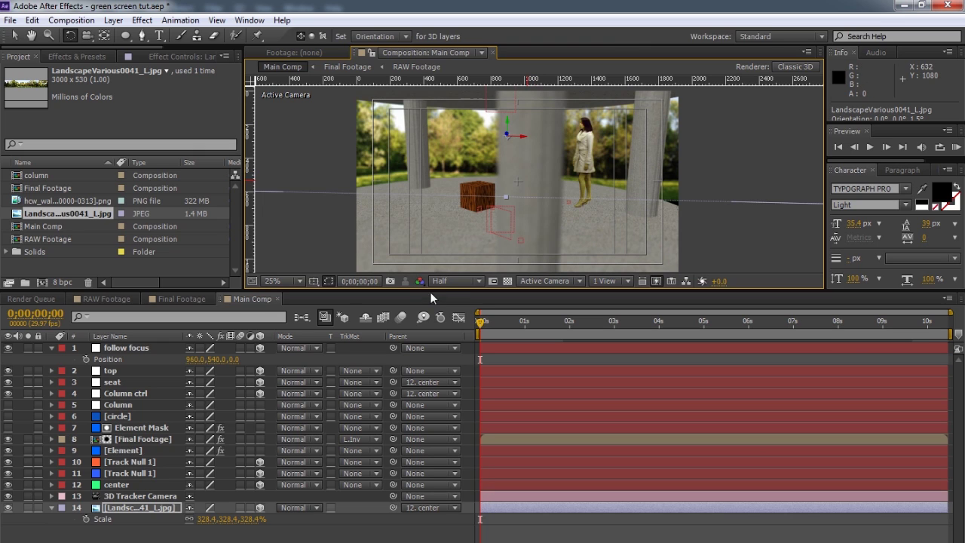
{"action": "scroll", "coordinate": [470, 211], "scroll_direction": "down", "scroll_amount": 1}
{"action": "scroll", "coordinate": [469, 211], "scroll_direction": "up", "scroll_amount": 1}
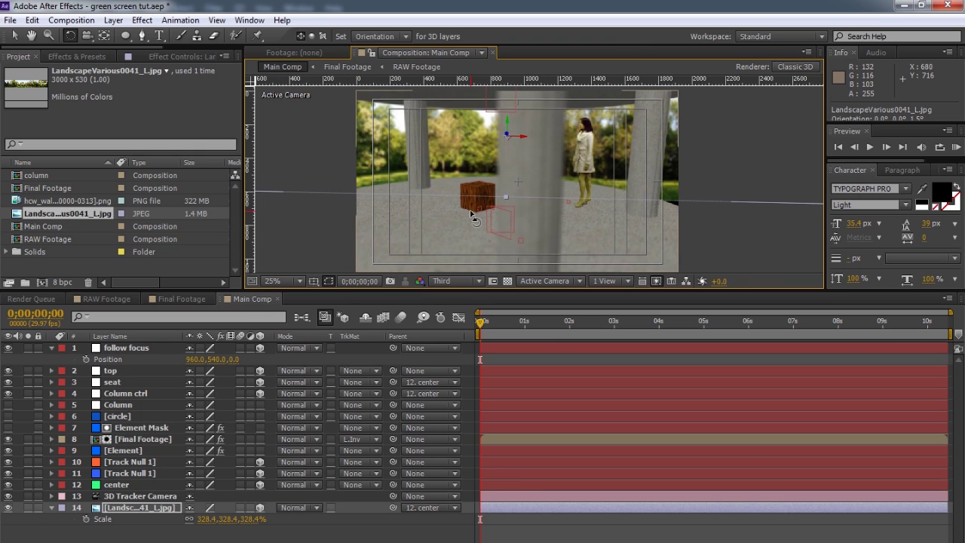
Step: Scale the landscape layer up to about 357.4% and check the backdrop at several times across the shot
{"action": "key", "text": "s"}
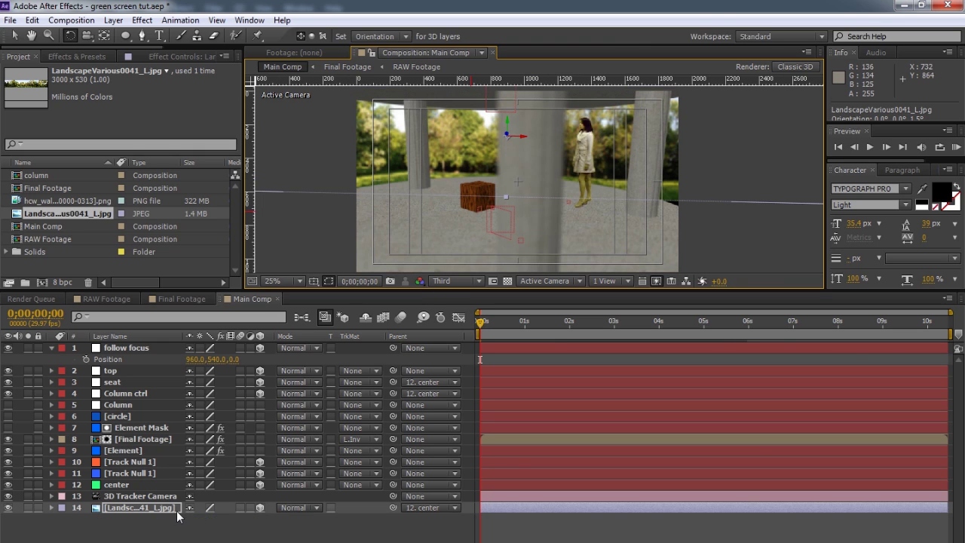
{"action": "key", "text": "s"}
{"action": "left_click_drag", "start_coordinate": [254, 519], "coordinate": [275, 518]}
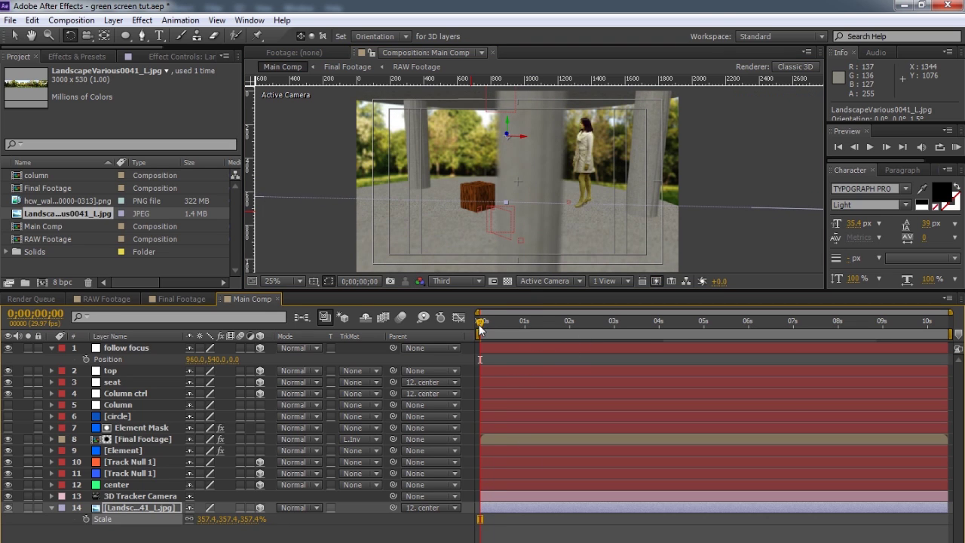
{"action": "left_click_drag", "start_coordinate": [524, 331], "coordinate": [907, 319]}
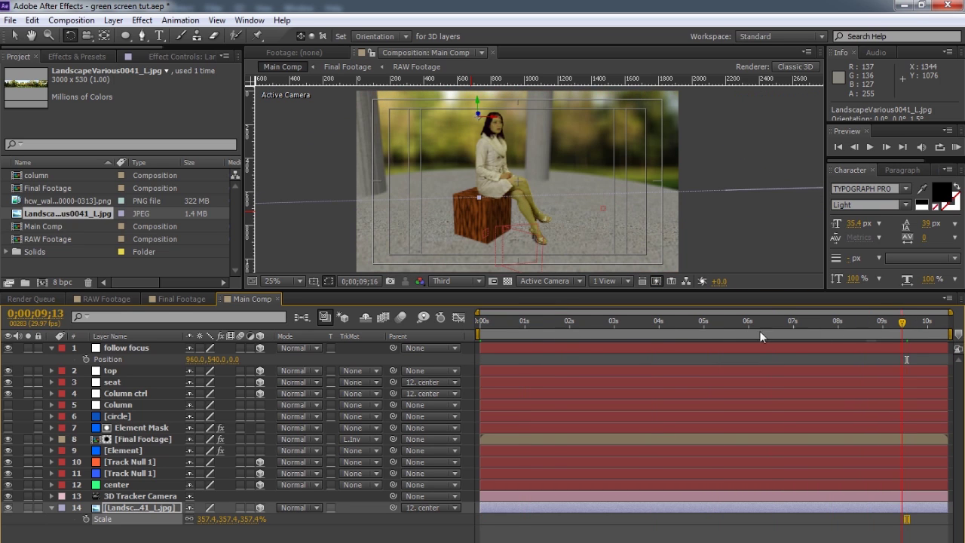
{"action": "left_click", "coordinate": [675, 334]}
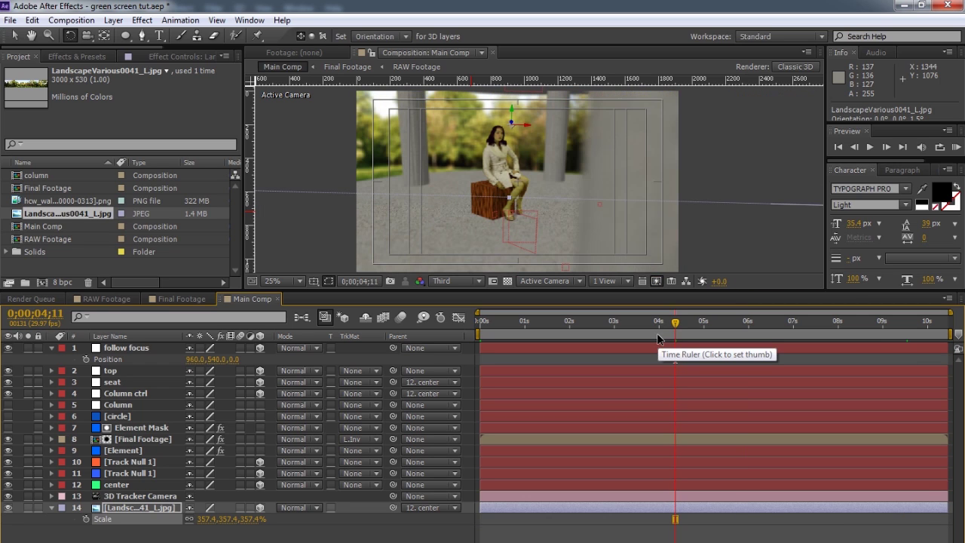
{"action": "left_click_drag", "start_coordinate": [673, 330], "coordinate": [562, 326]}
{"action": "left_click", "coordinate": [453, 537]}
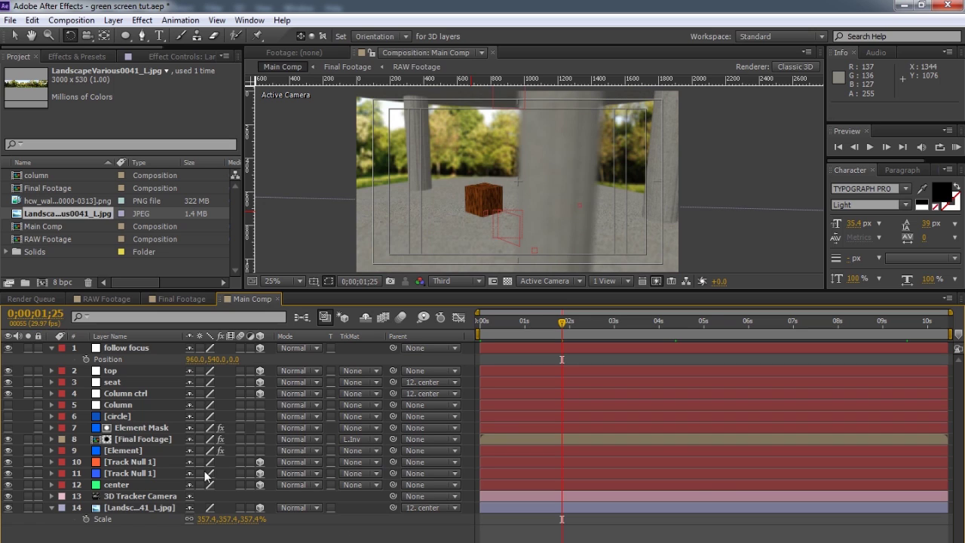
Step: Apply a Curves effect to the landscape layer, raise the RGB midtones to brighten it, and collapse the effect
{"action": "left_click", "coordinate": [142, 509]}
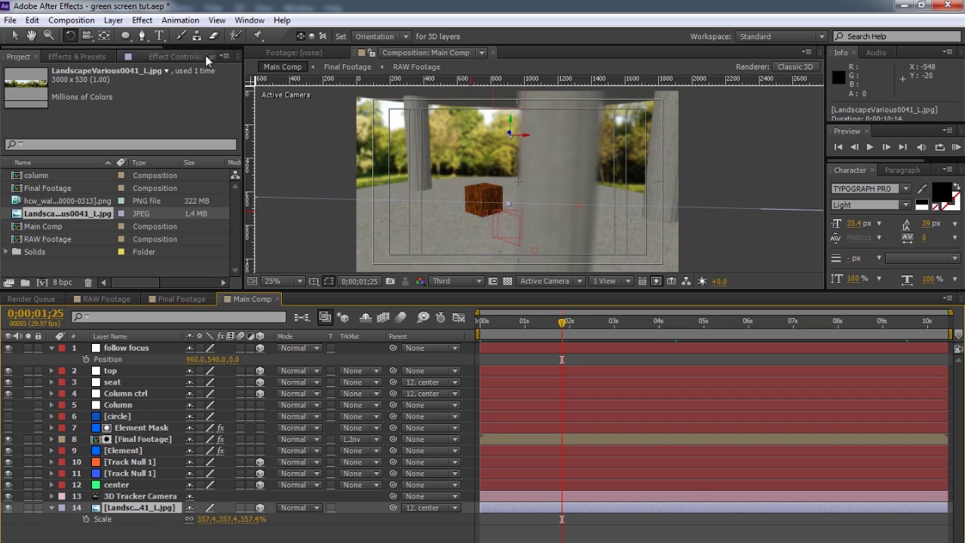
{"action": "left_click", "coordinate": [207, 58]}
{"action": "right_click", "coordinate": [115, 207]}
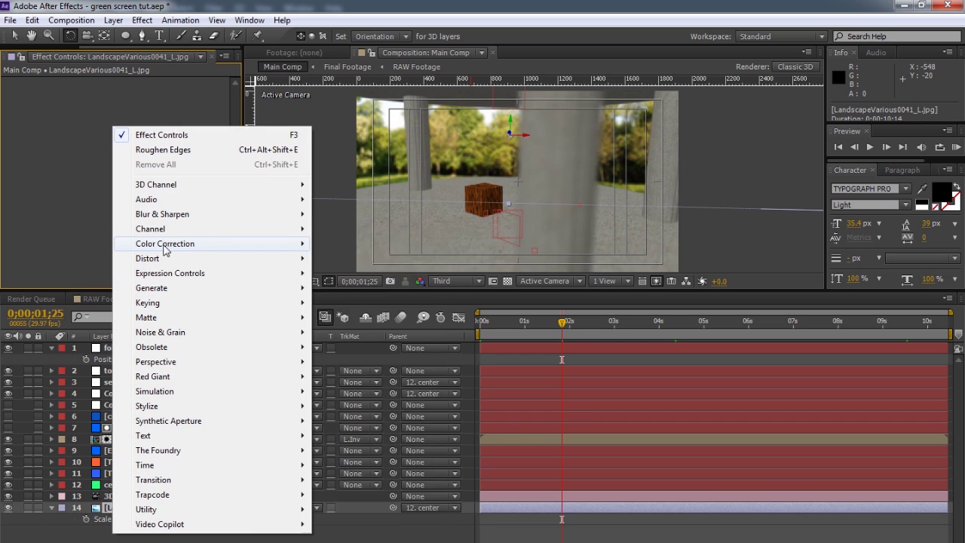
{"action": "mouse_move", "coordinate": [165, 251]}
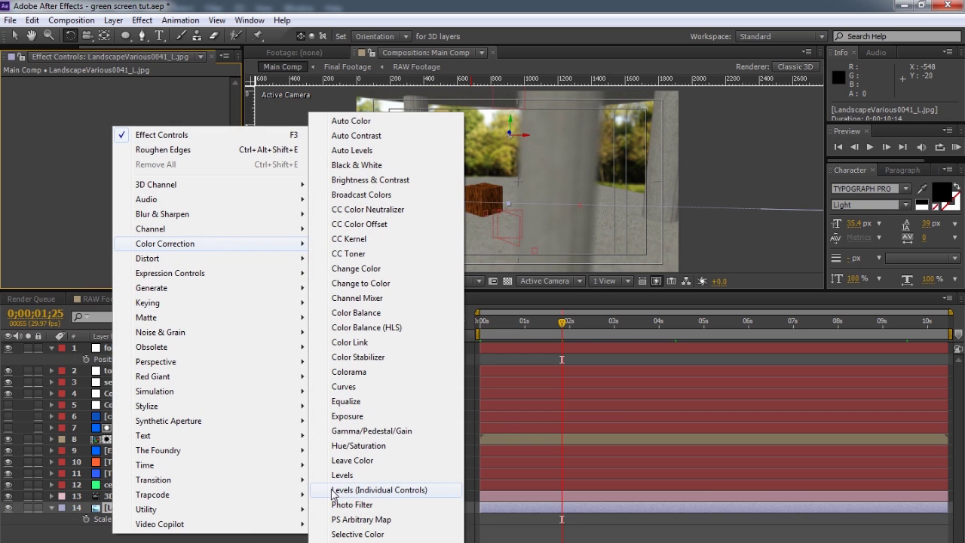
{"action": "left_click", "coordinate": [361, 387]}
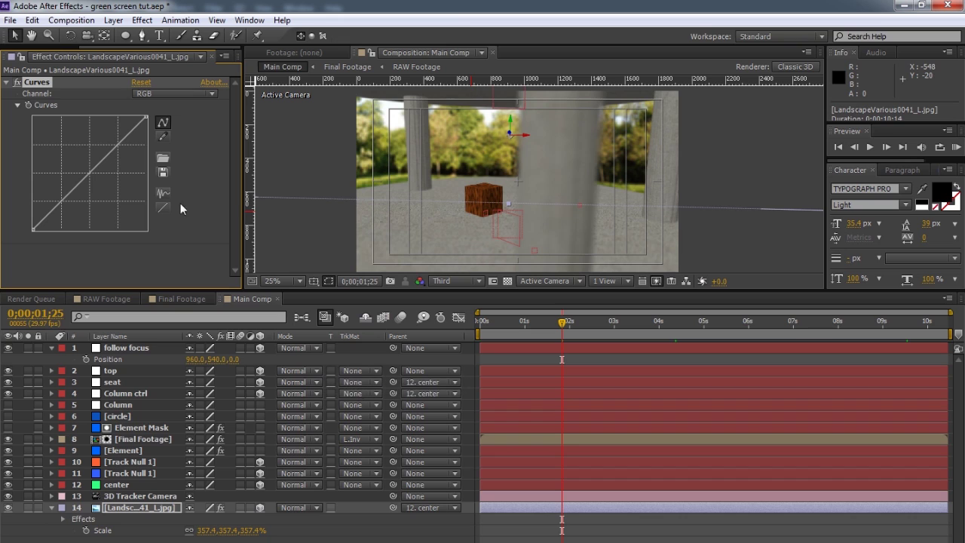
{"action": "mouse_move", "coordinate": [87, 170]}
{"action": "left_mouse_down"}
{"action": "mouse_move", "coordinate": [91, 157]}
{"action": "mouse_move", "coordinate": [81, 159]}
{"action": "left_mouse_up"}
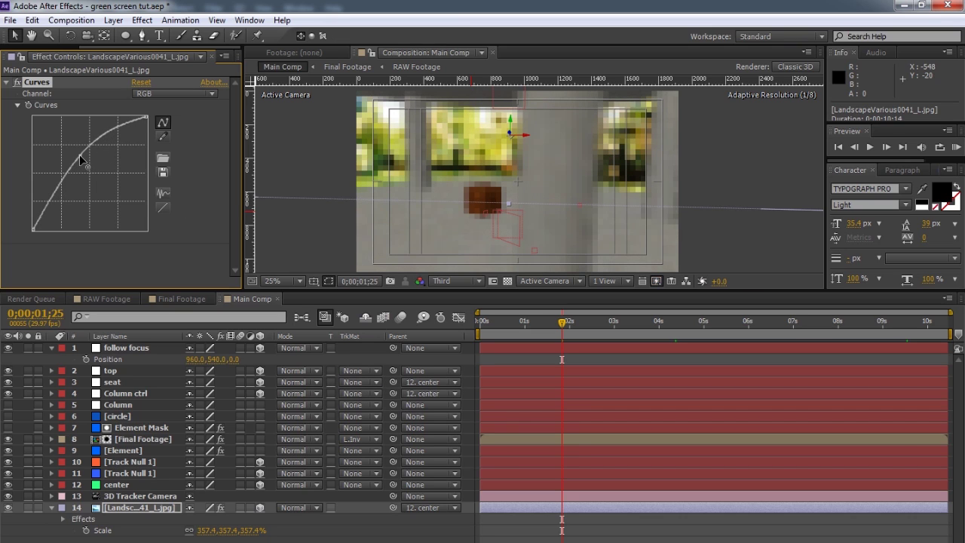
{"action": "left_click_drag", "start_coordinate": [78, 160], "coordinate": [74, 159]}
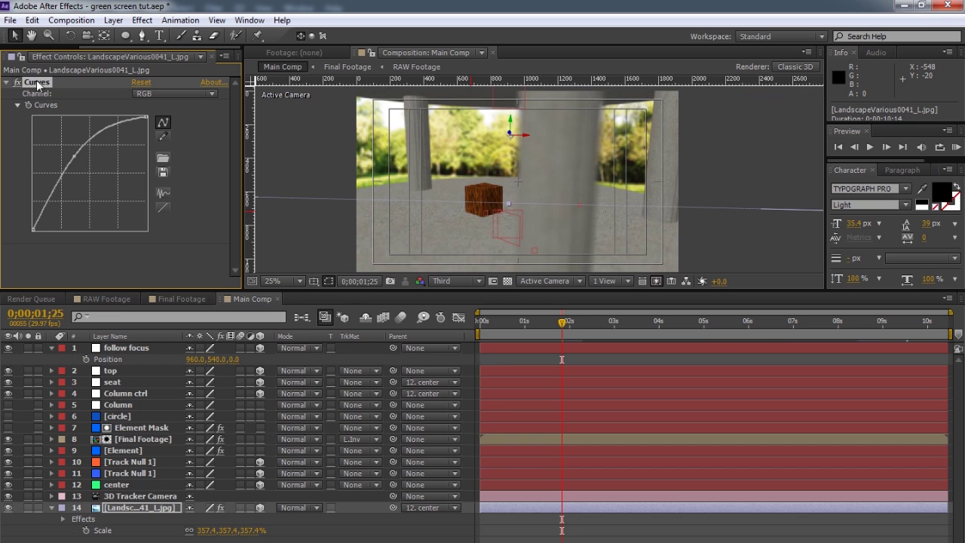
{"action": "left_click", "coordinate": [3, 84]}
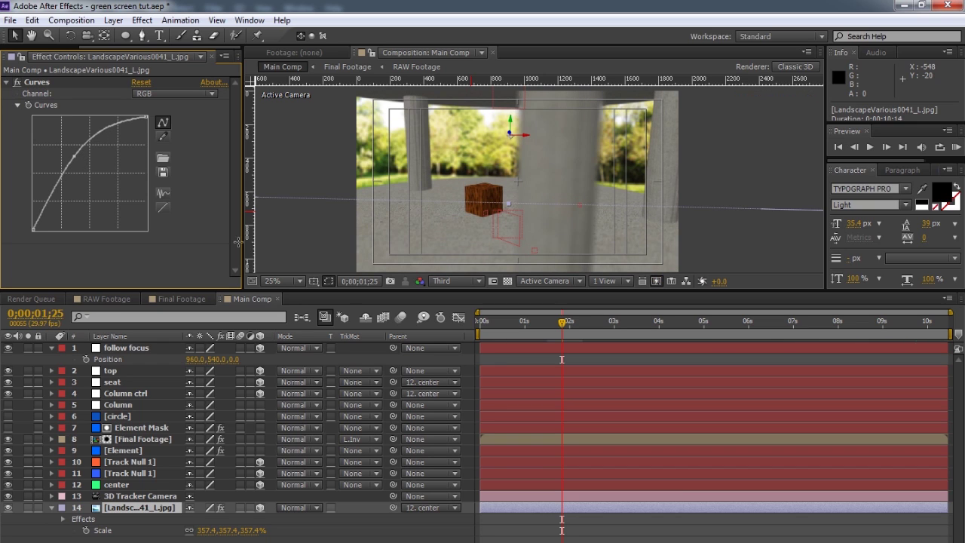
{"action": "left_click", "coordinate": [7, 82]}
Step: Go to 0;00;03;22 and add a Point light with a sampled pale yellow color (RGB 247, 248, 225)
{"action": "left_click", "coordinate": [601, 325]}
{"action": "left_click", "coordinate": [646, 326]}
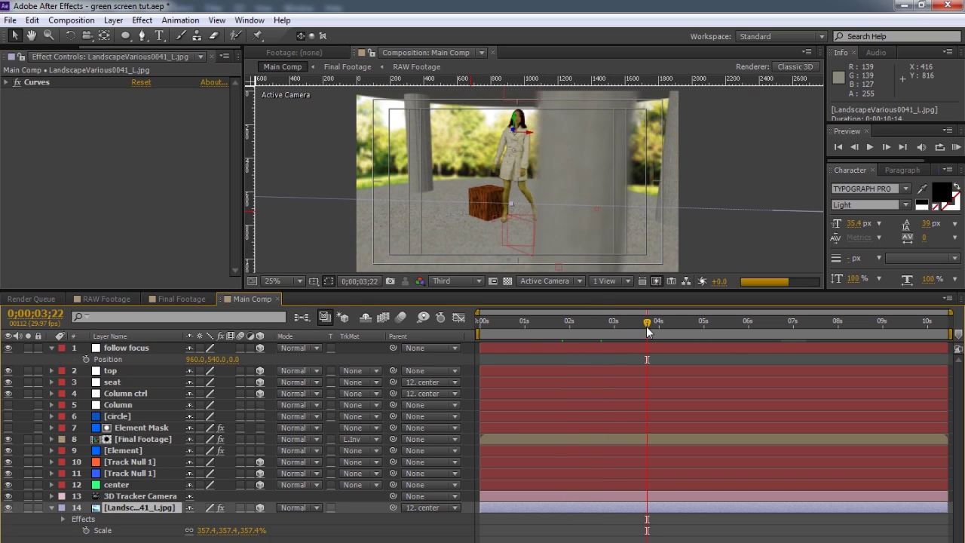
{"action": "right_click", "coordinate": [294, 413]}
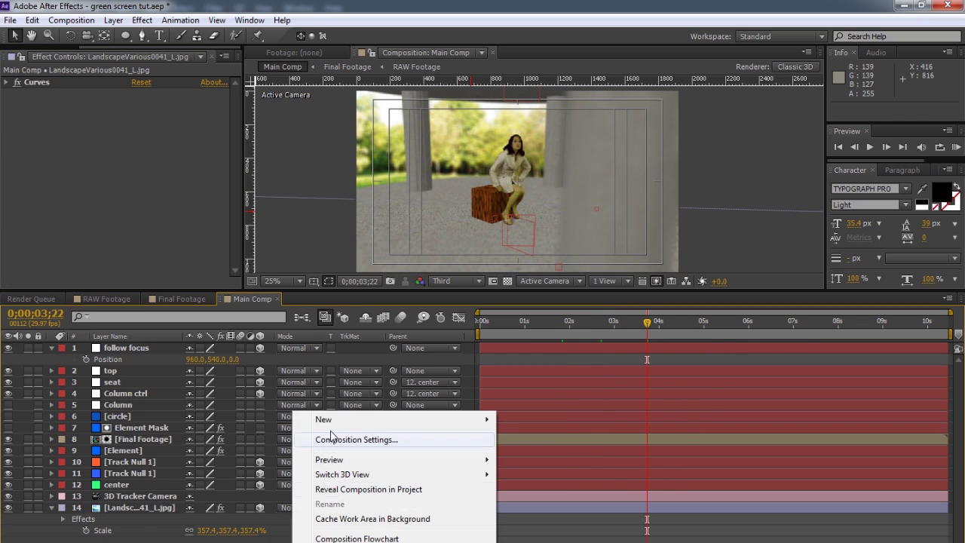
{"action": "mouse_move", "coordinate": [332, 428]}
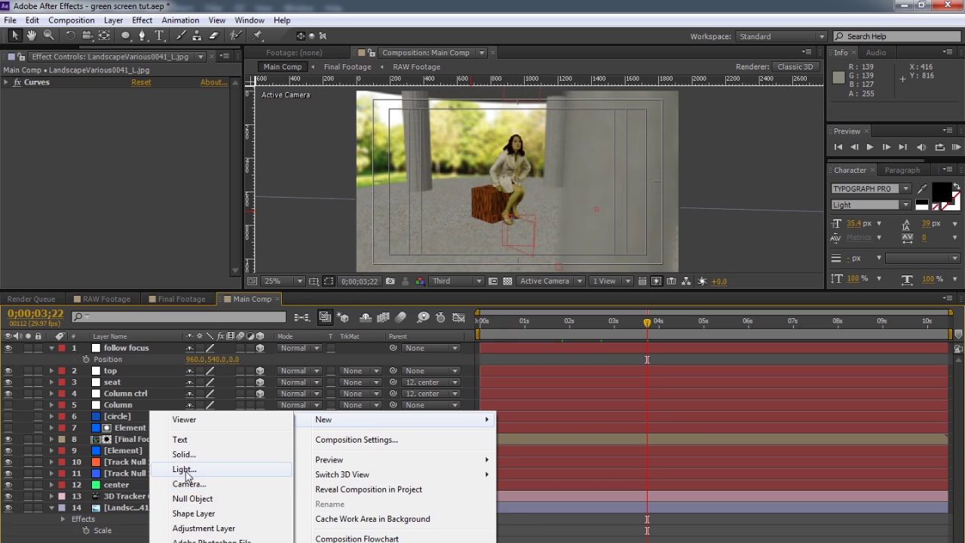
{"action": "left_click", "coordinate": [186, 470]}
{"action": "left_click", "coordinate": [204, 271]}
{"action": "left_click", "coordinate": [201, 271]}
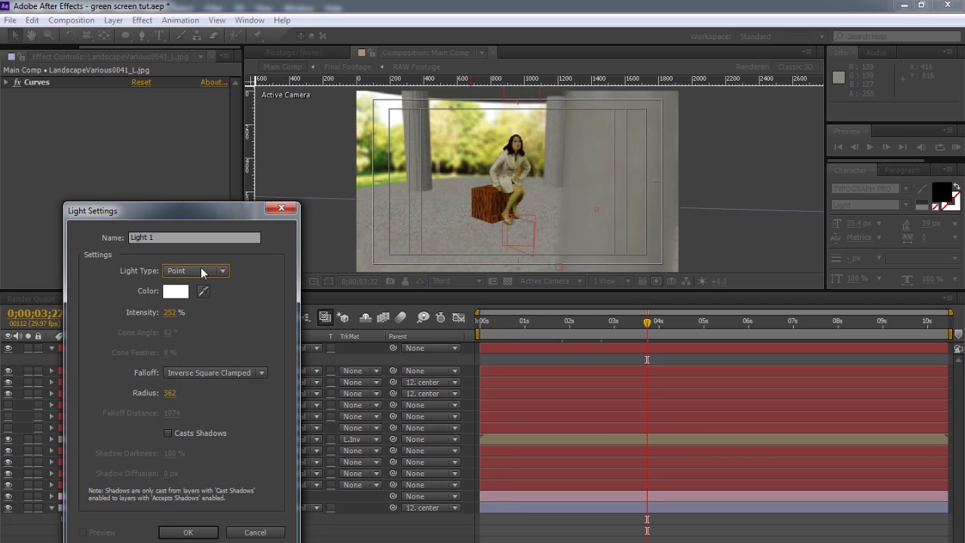
{"action": "left_click", "coordinate": [202, 291]}
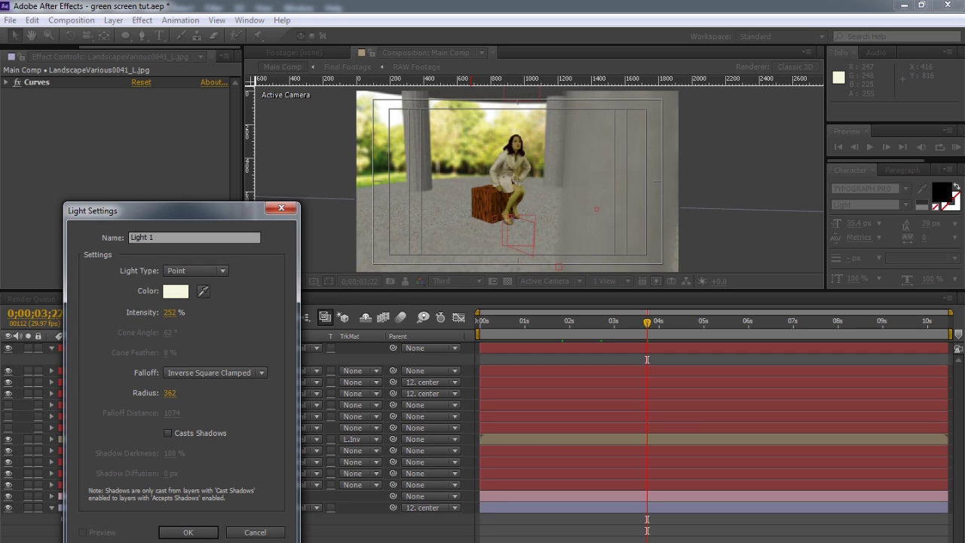
{"action": "left_click", "coordinate": [193, 530]}
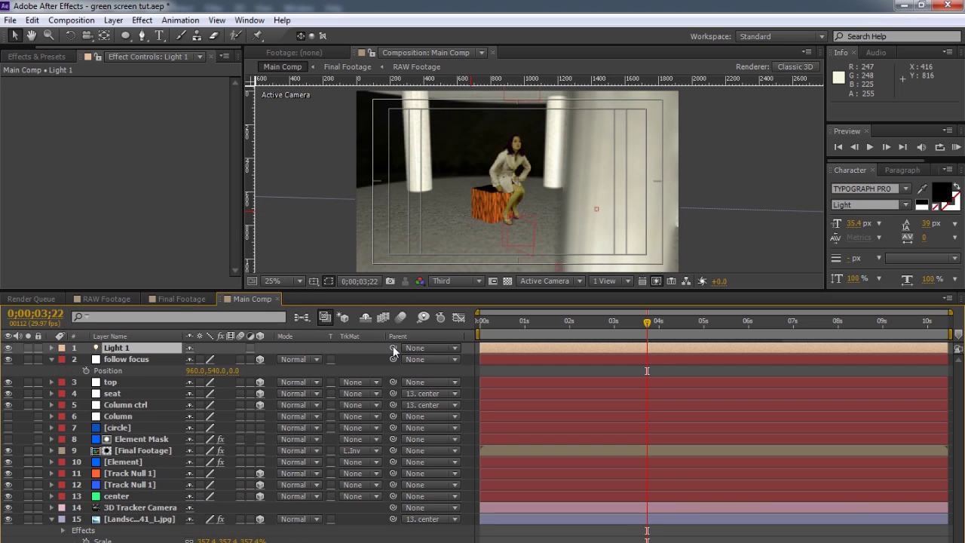
Step: Parent the new light to the center layer and set its Position to 0, 0, 0
{"action": "left_click_drag", "start_coordinate": [393, 347], "coordinate": [126, 495]}
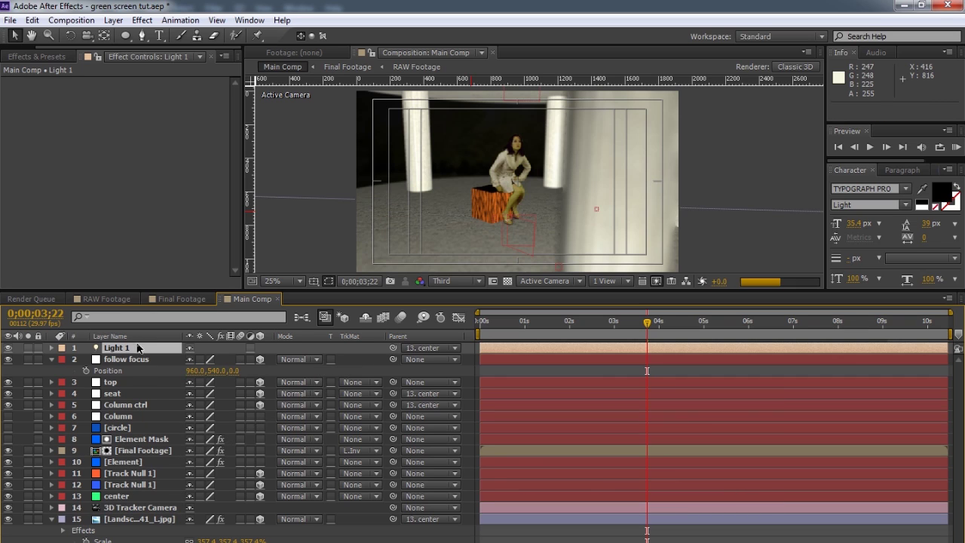
{"action": "left_click", "coordinate": [140, 349]}
{"action": "key", "text": "p"}
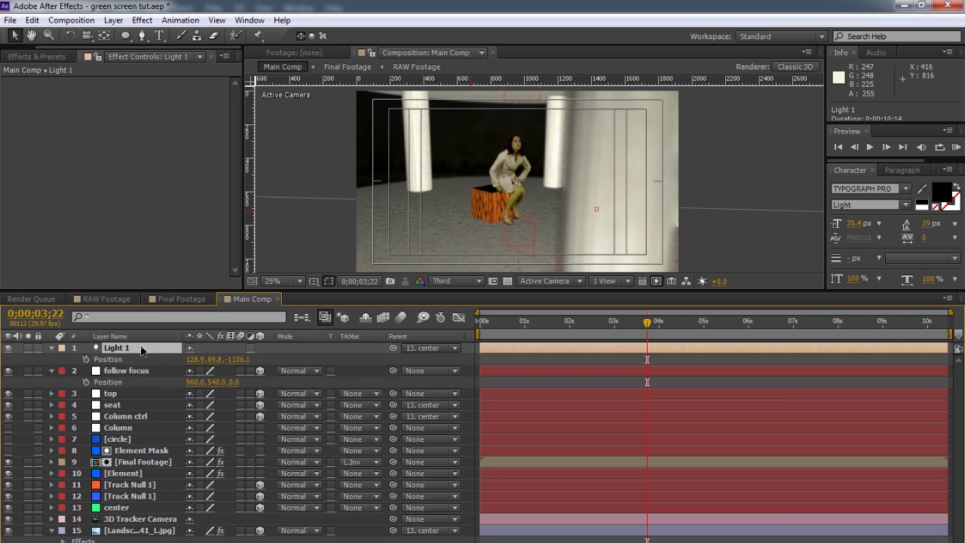
{"action": "left_click", "coordinate": [198, 359]}
{"action": "type", "text": "0"}
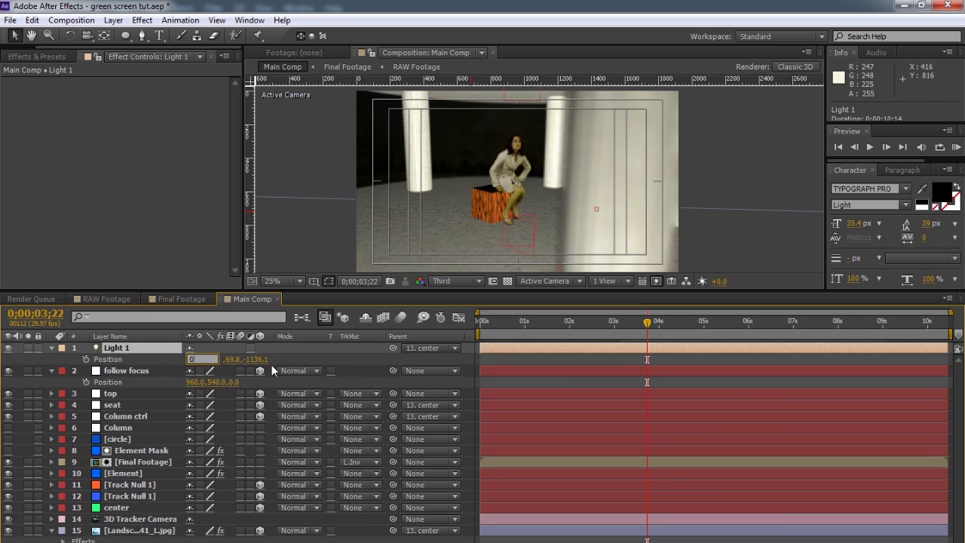
{"action": "left_click", "coordinate": [261, 364]}
{"action": "left_click", "coordinate": [208, 359]}
{"action": "type", "text": "0"}
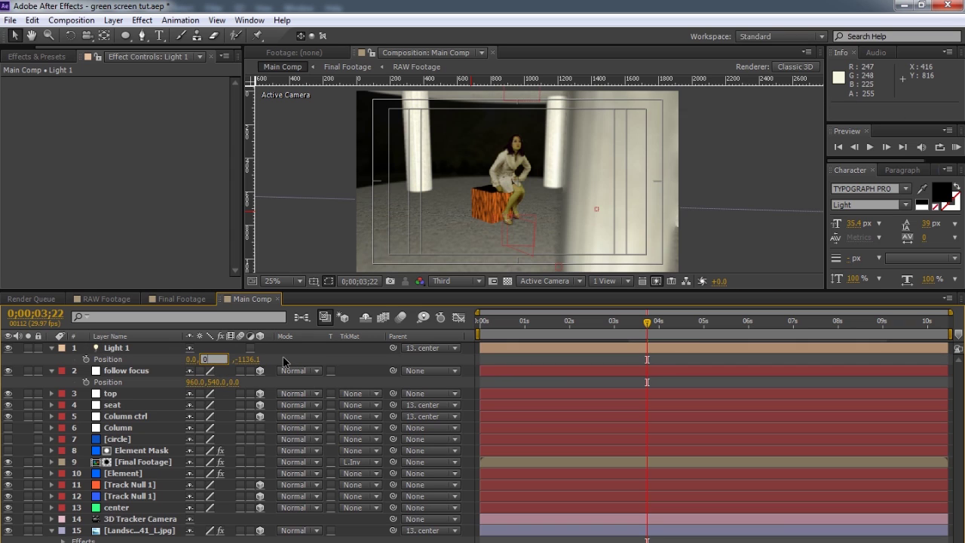
{"action": "left_click", "coordinate": [281, 358]}
{"action": "left_click", "coordinate": [227, 359]}
{"action": "type", "text": "0"}
{"action": "left_click", "coordinate": [295, 360]}
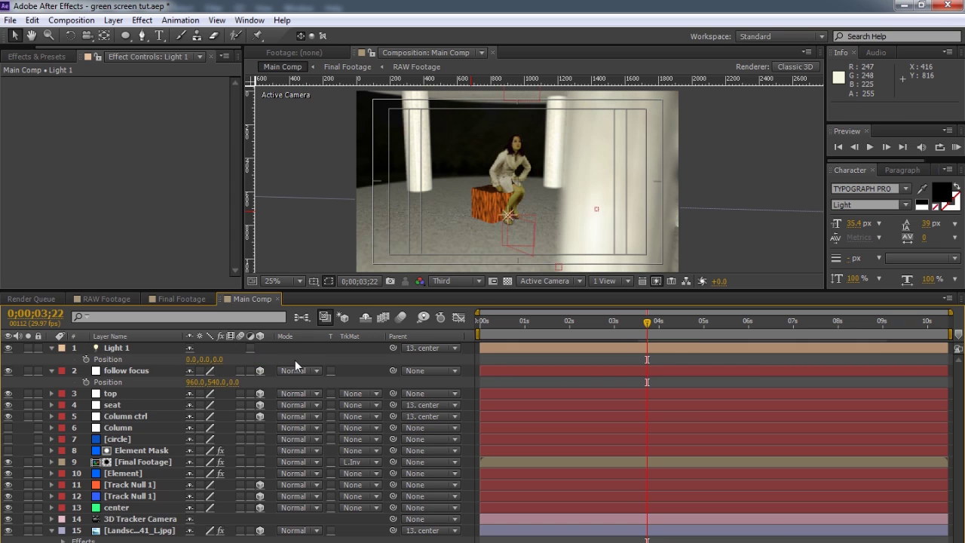
Step: Raise Light 1 high above the seated woman, to a position of about 12.1, -586.6, -104.5
{"action": "left_click", "coordinate": [115, 349]}
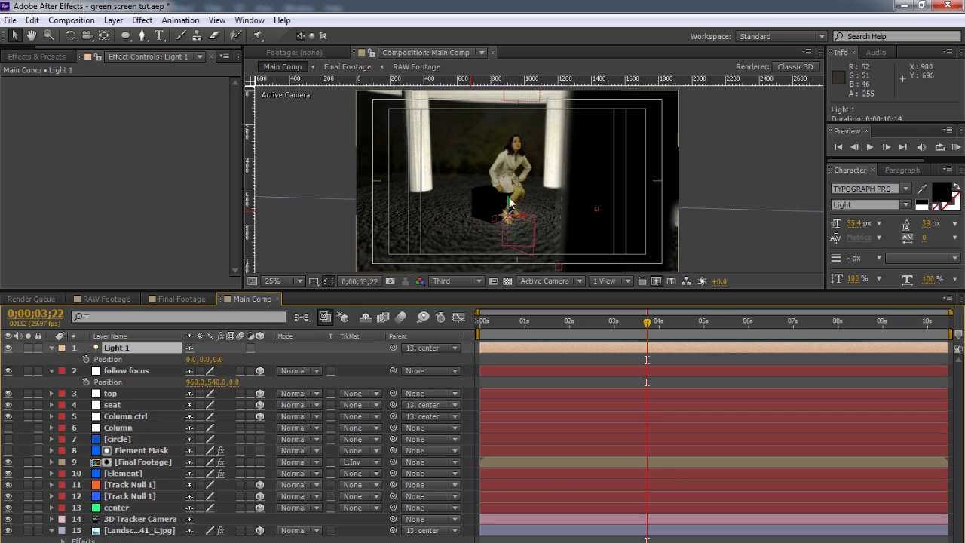
{"action": "left_click_drag", "start_coordinate": [510, 202], "coordinate": [528, 104]}
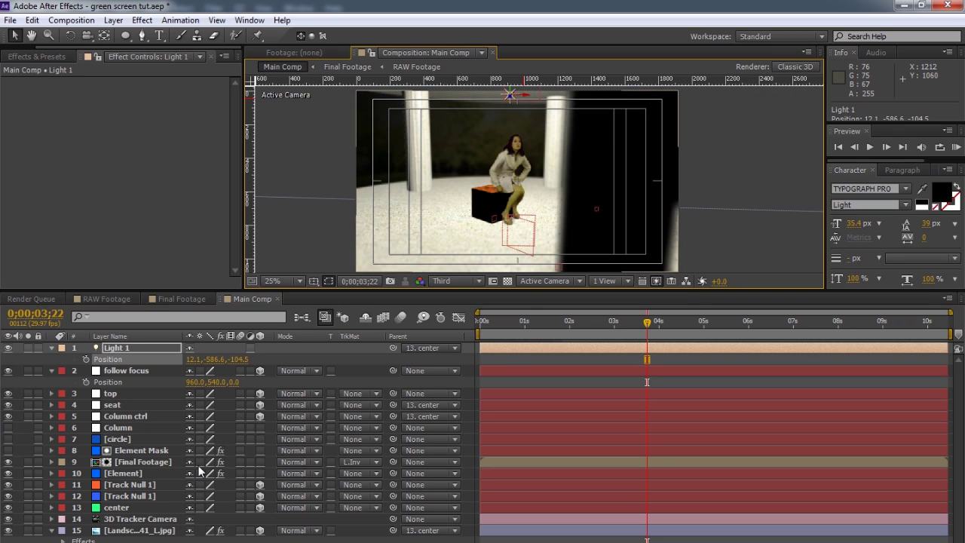
Step: Duplicate Light 1 and make the copy an Ambient light with an intensity of 50%
{"action": "left_click", "coordinate": [128, 349]}
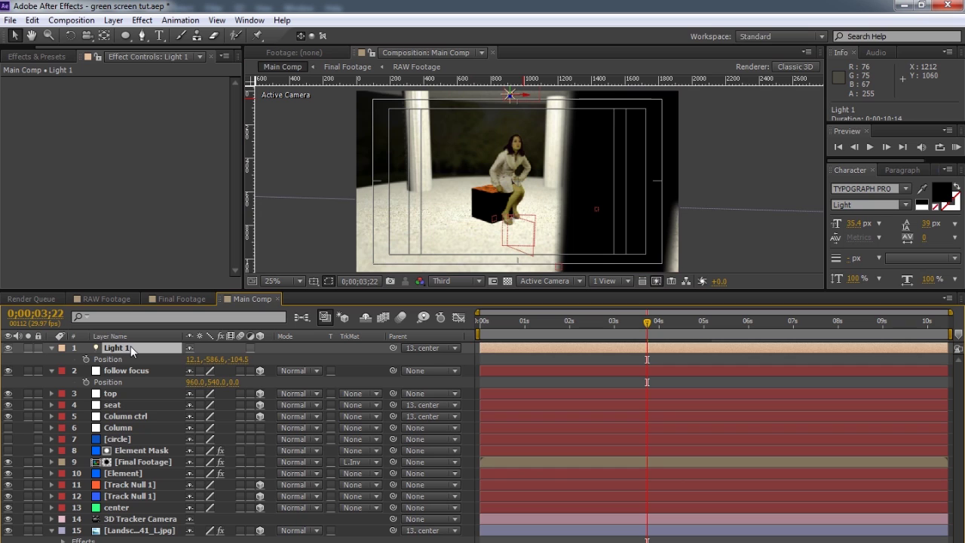
{"action": "key", "text": "ctrl+d"}
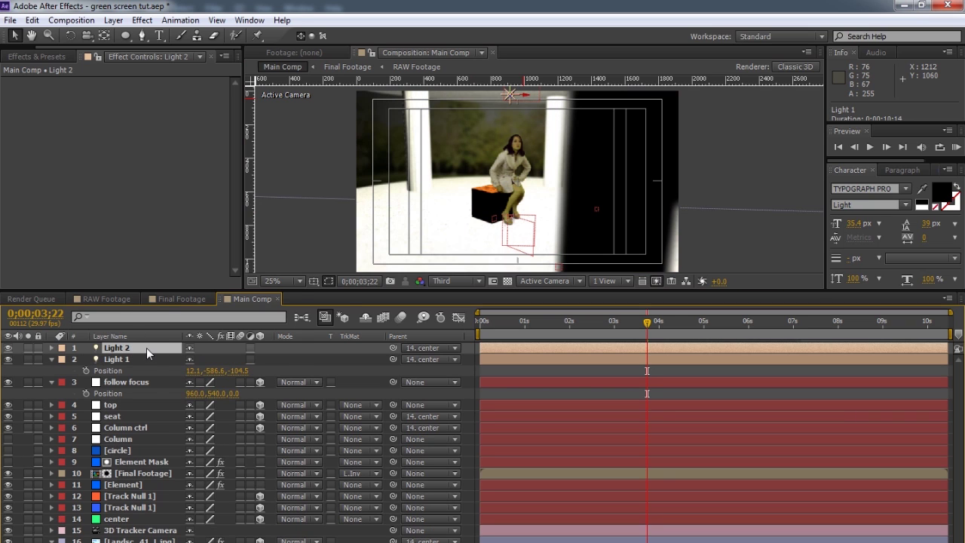
{"action": "double_click", "coordinate": [147, 348]}
{"action": "left_click", "coordinate": [211, 272]}
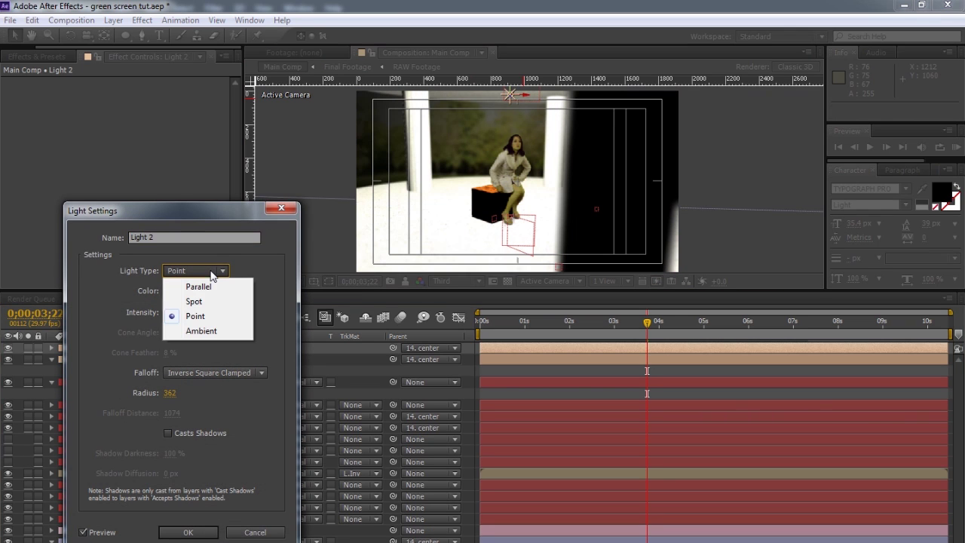
{"action": "left_click", "coordinate": [212, 331]}
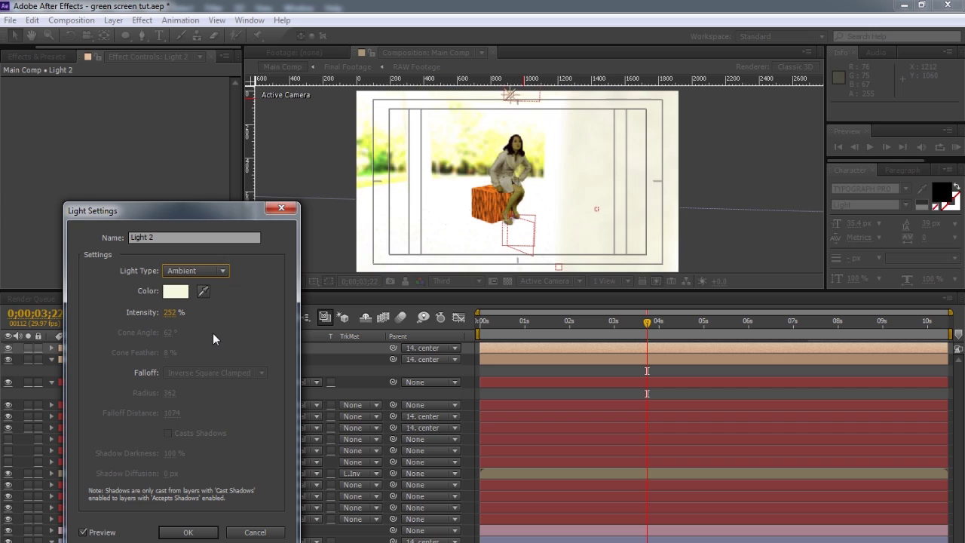
{"action": "left_click", "coordinate": [167, 313]}
{"action": "type", "text": "50"}
{"action": "left_click", "coordinate": [223, 319]}
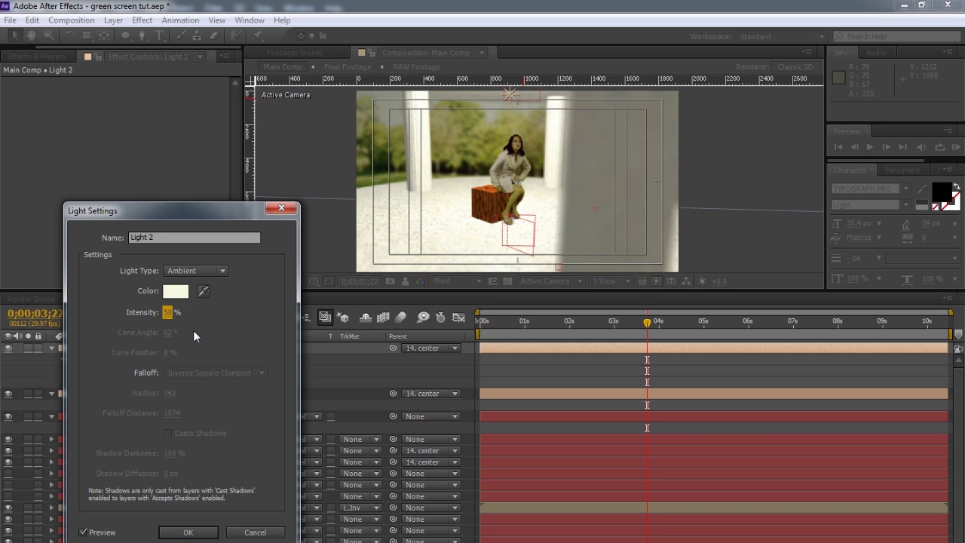
{"action": "left_click", "coordinate": [197, 532]}
Step: Set the intensity of the Light 1 point light to 100%
{"action": "double_click", "coordinate": [117, 392]}
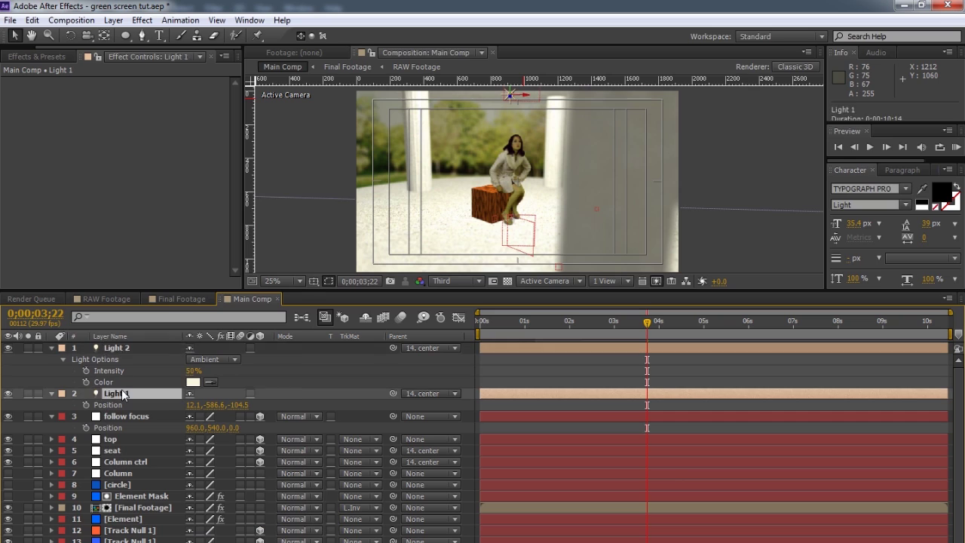
{"action": "left_click", "coordinate": [173, 313]}
{"action": "type", "text": "100"}
{"action": "left_click", "coordinate": [237, 315]}
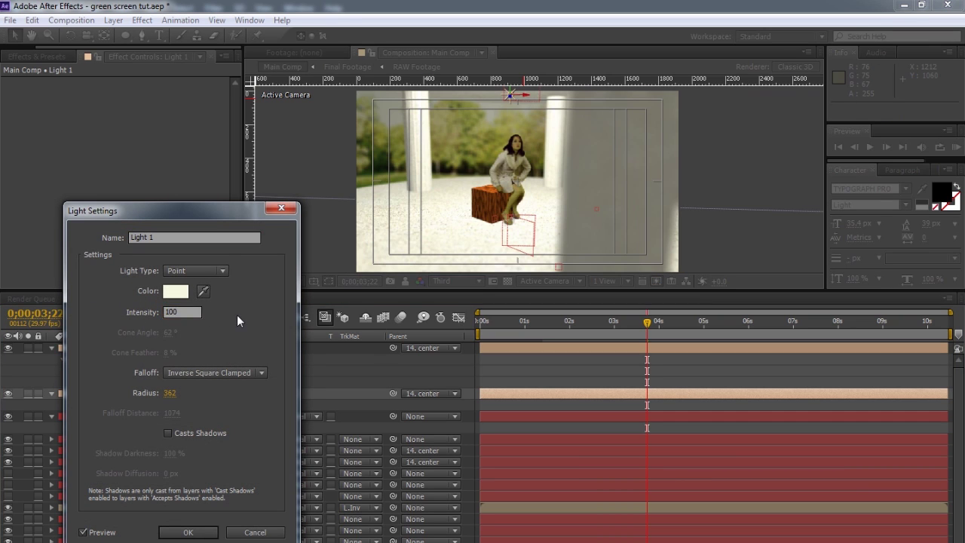
{"action": "left_click_drag", "start_coordinate": [165, 312], "coordinate": [178, 312]}
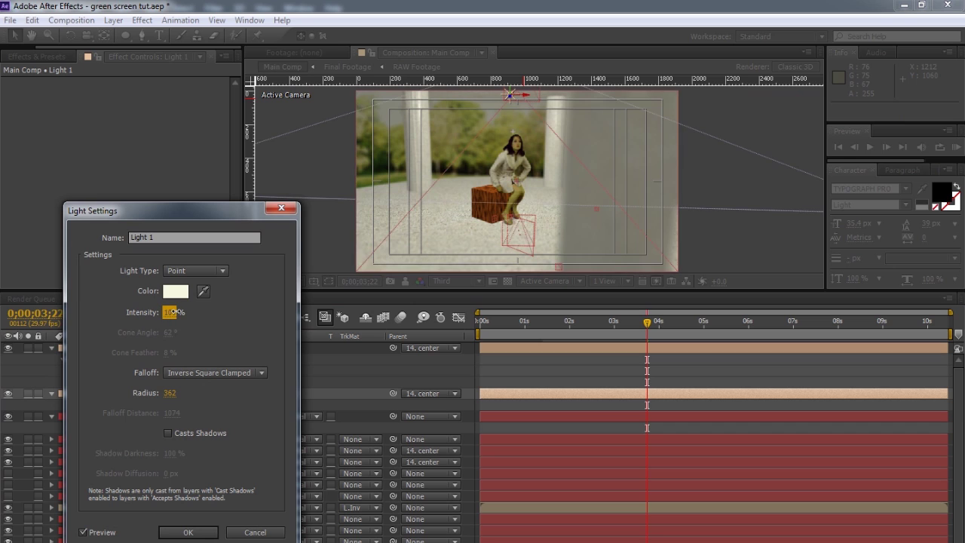
{"action": "left_click", "coordinate": [188, 532]}
Step: Turn off Accepts Lights in the landscape layer's material options
{"action": "scroll", "coordinate": [132, 473], "scroll_direction": "down", "scroll_amount": 1}
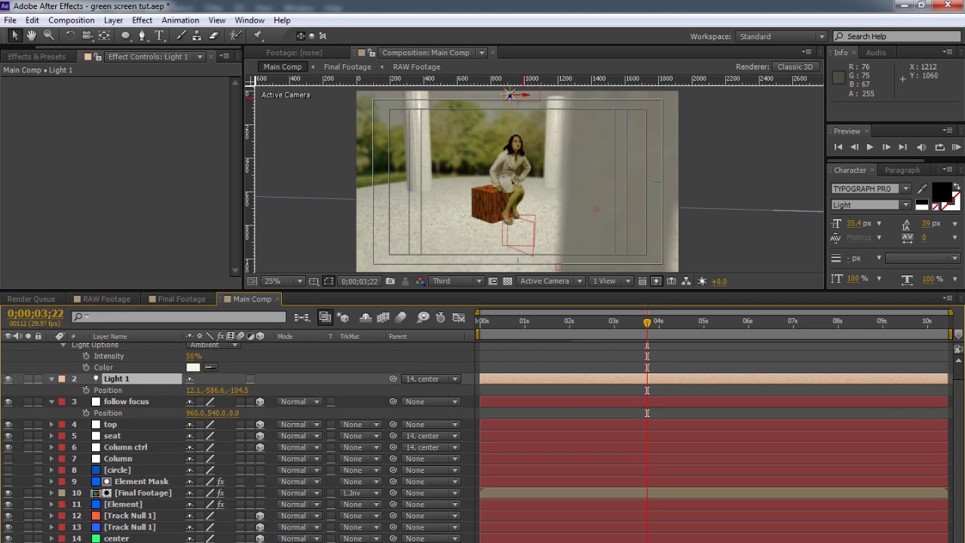
{"action": "left_click", "coordinate": [512, 204]}
{"action": "scroll", "coordinate": [180, 527], "scroll_direction": "down", "scroll_amount": 3}
{"action": "scroll", "coordinate": [179, 527], "scroll_direction": "down", "scroll_amount": 5}
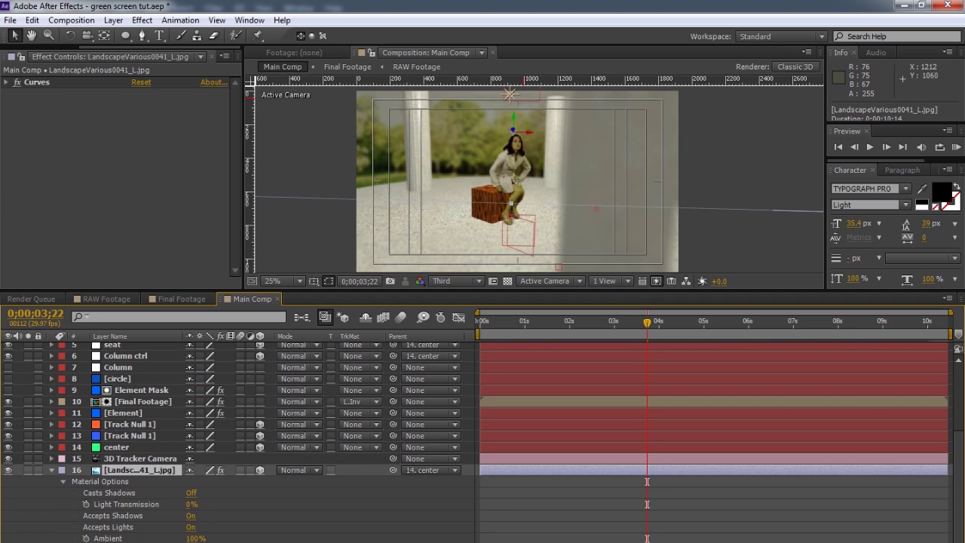
{"action": "key", "text": "ctrl+z"}
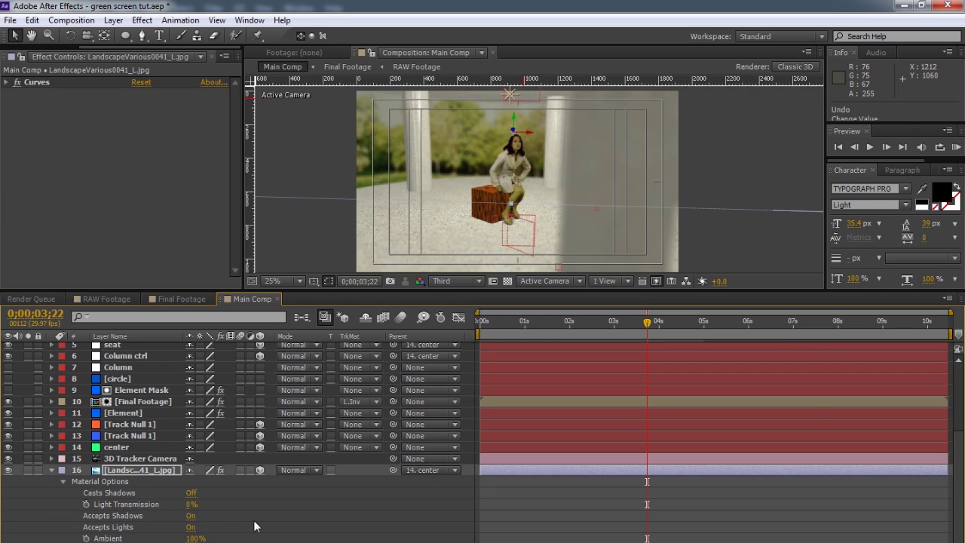
{"action": "left_click", "coordinate": [190, 527]}
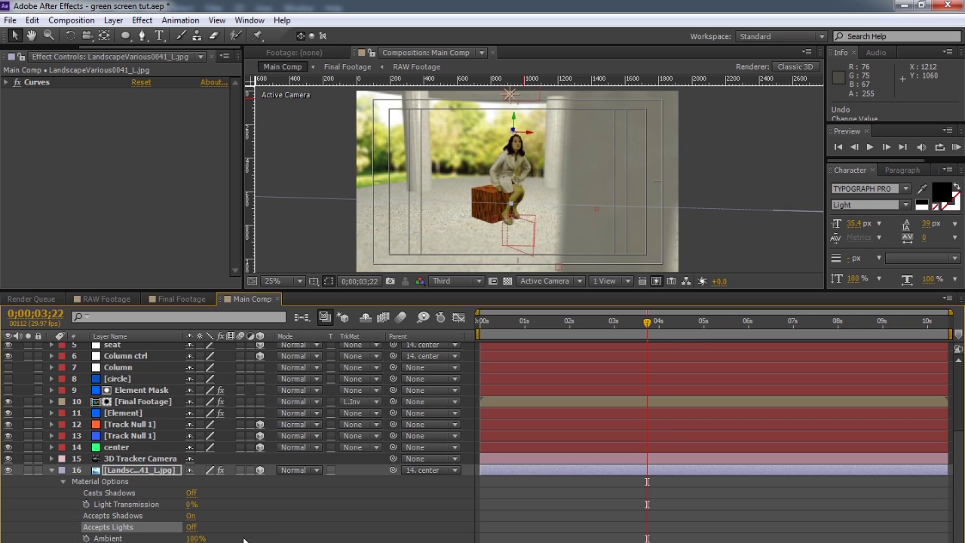
{"action": "left_click", "coordinate": [156, 467]}
Step: Examine how the lit set, the backdrop and the woman match at several times between the shot's start and 0;00;06;20
{"action": "left_click_drag", "start_coordinate": [650, 324], "coordinate": [496, 322]}
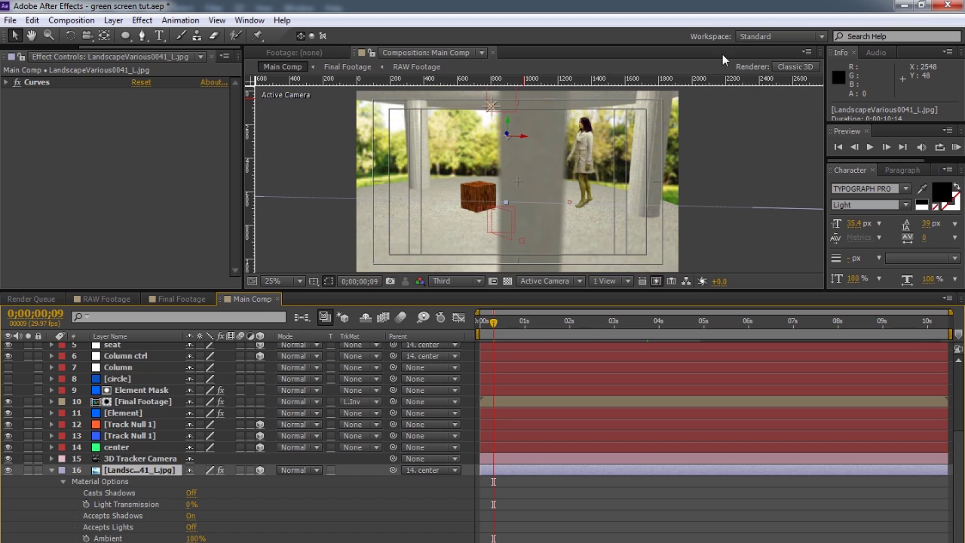
{"action": "left_click", "coordinate": [496, 321]}
{"action": "left_click_drag", "start_coordinate": [597, 329], "coordinate": [781, 332]}
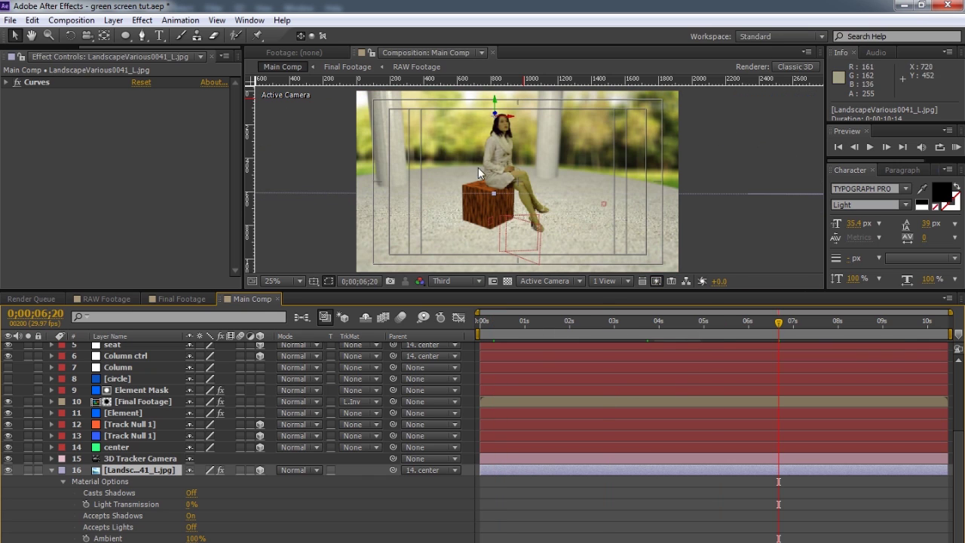
{"action": "key", "text": "comma"}
{"action": "key", "text": "period"}
{"action": "key", "text": "period"}
{"action": "key", "text": "comma"}
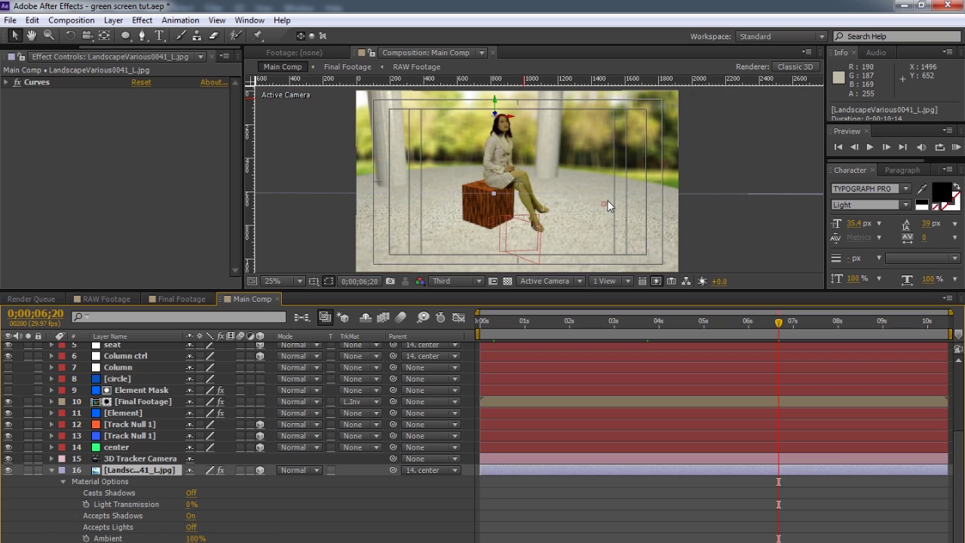
{"action": "left_click_drag", "start_coordinate": [778, 322], "coordinate": [739, 322]}
{"action": "left_click", "coordinate": [625, 324]}
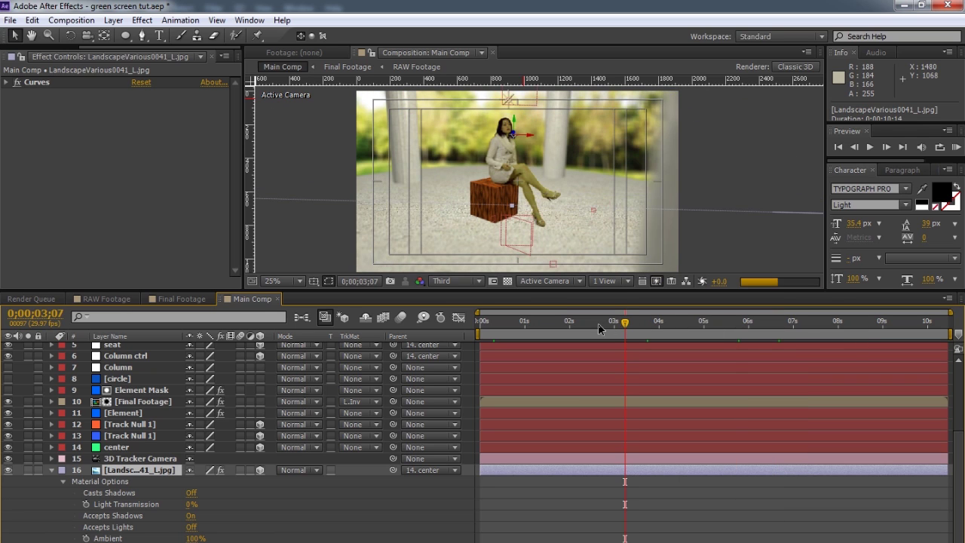
{"action": "left_click", "coordinate": [568, 323]}
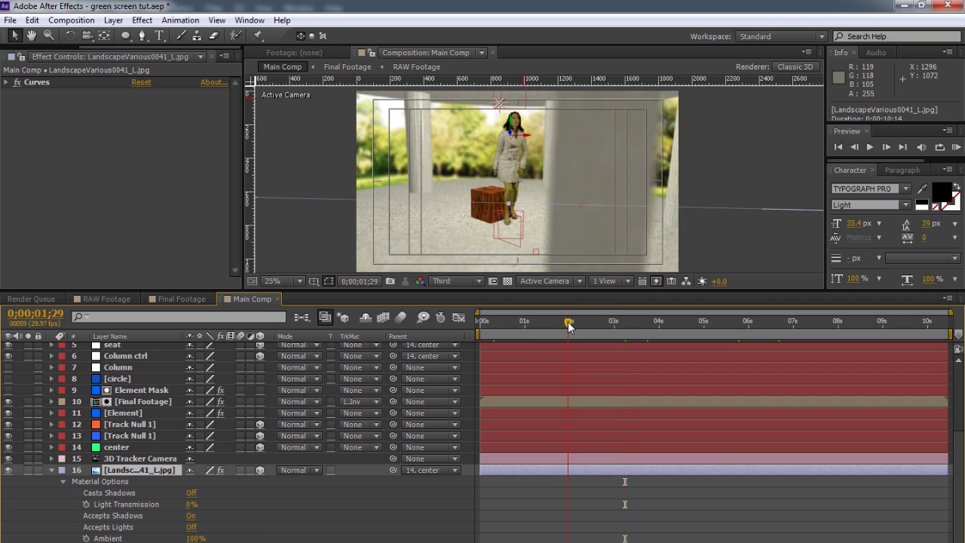
{"action": "left_click", "coordinate": [499, 323]}
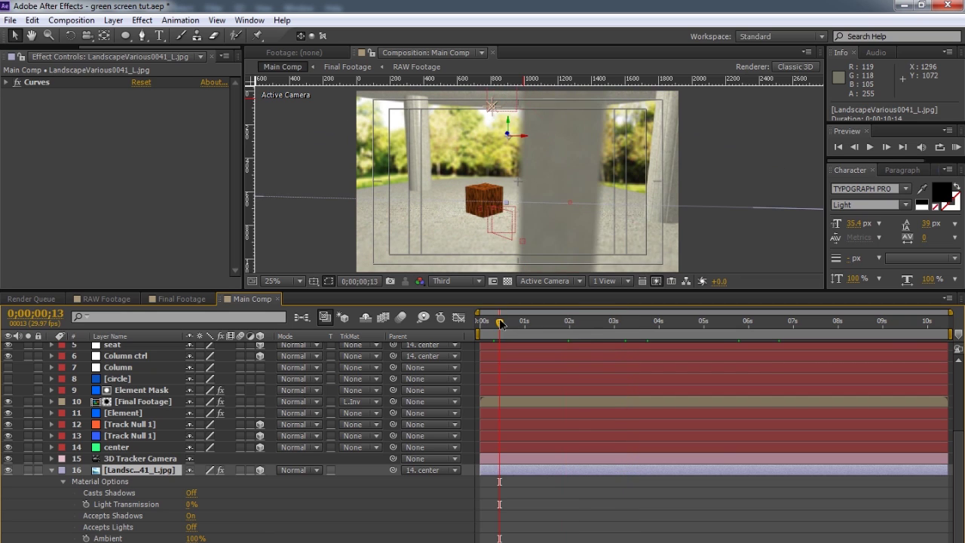
{"action": "left_click_drag", "start_coordinate": [500, 323], "coordinate": [441, 324]}
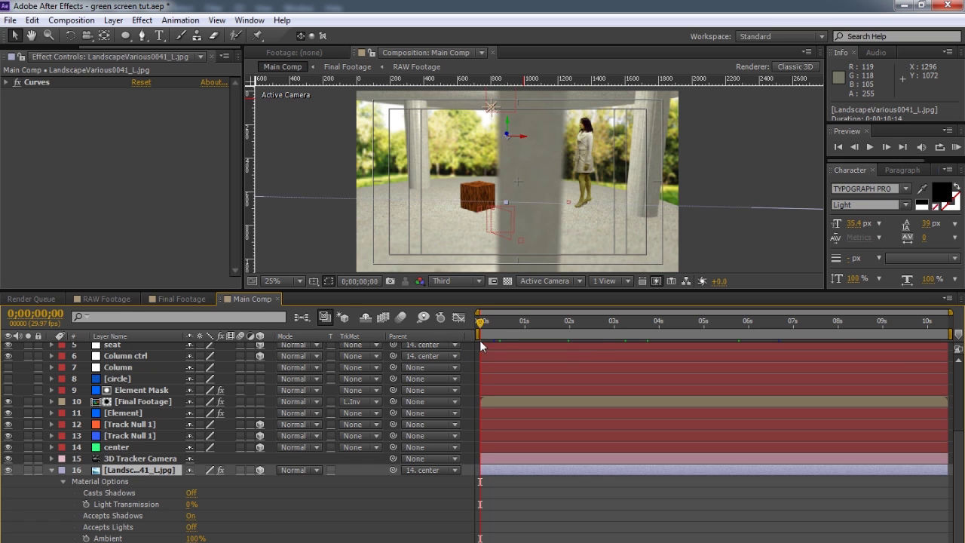
{"action": "left_click", "coordinate": [519, 323]}
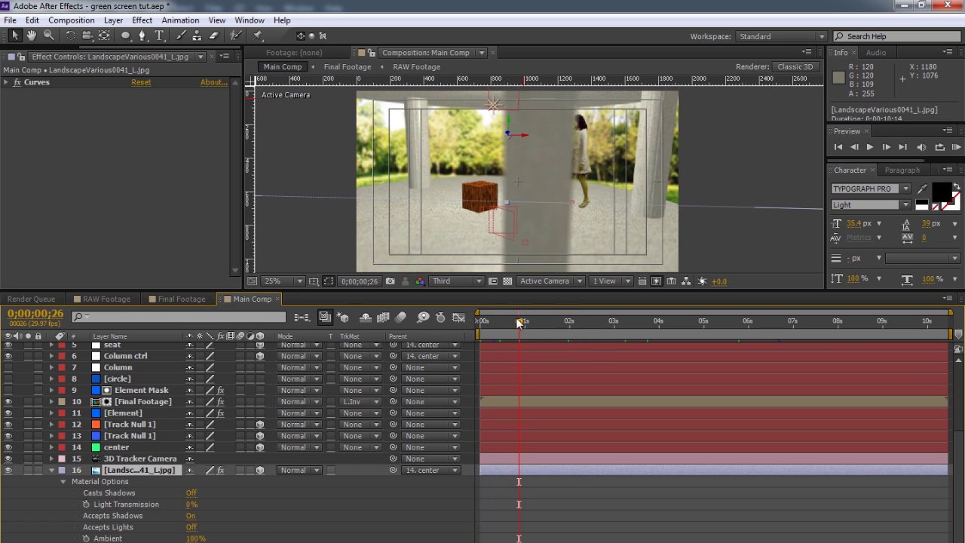
{"action": "left_click", "coordinate": [702, 323]}
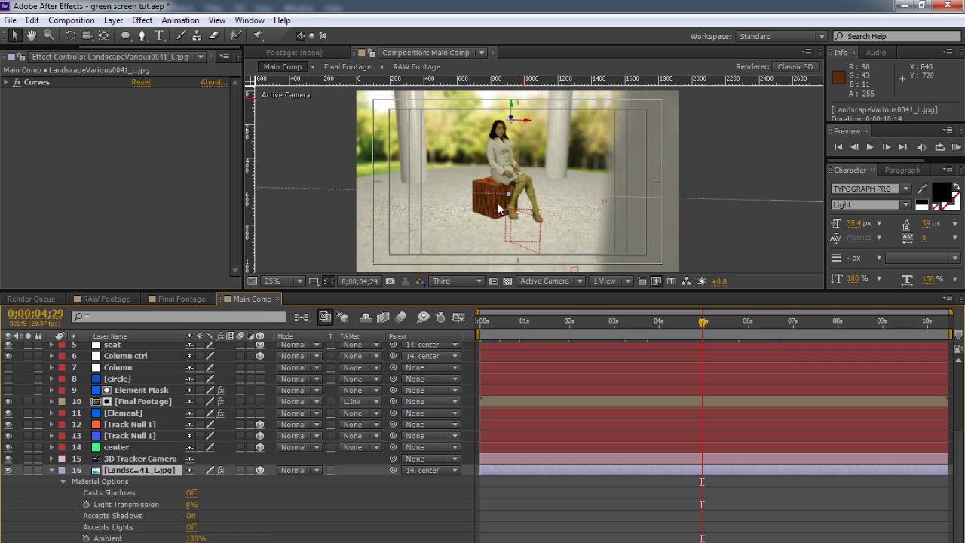